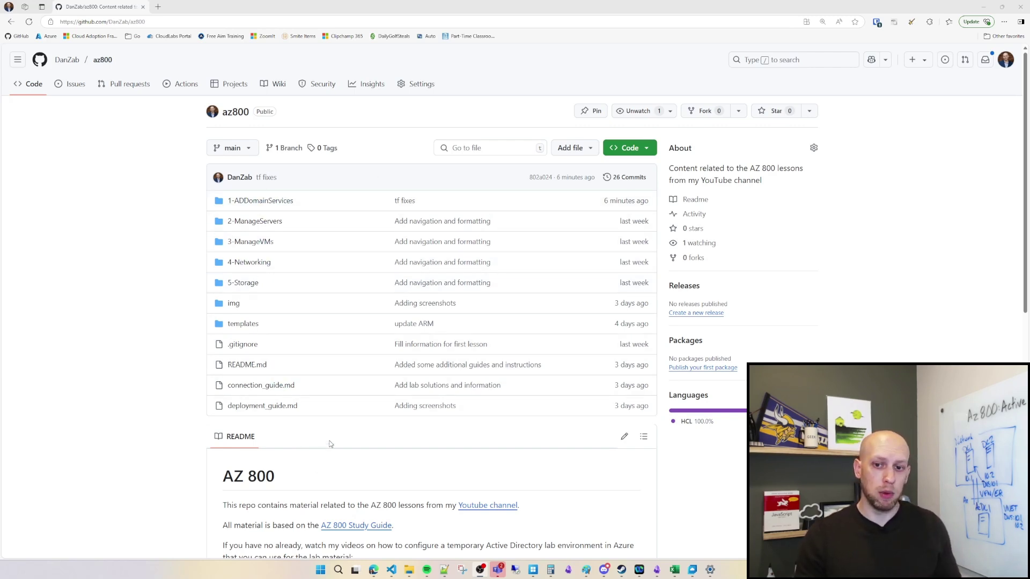
# Step: Browse to az800 > 1-ADDomainServices > 1-BuildDCs and read the labs.md lab notes
pyautogui.scroll(-2, 330, 444)
pyautogui.scroll(2, 340, 397)
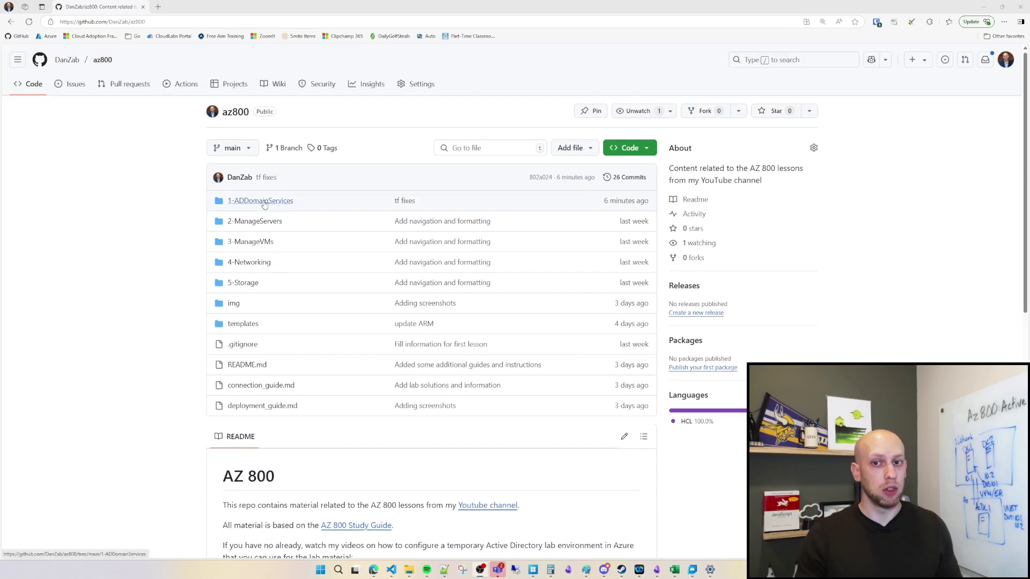
pyautogui.click(262, 201)
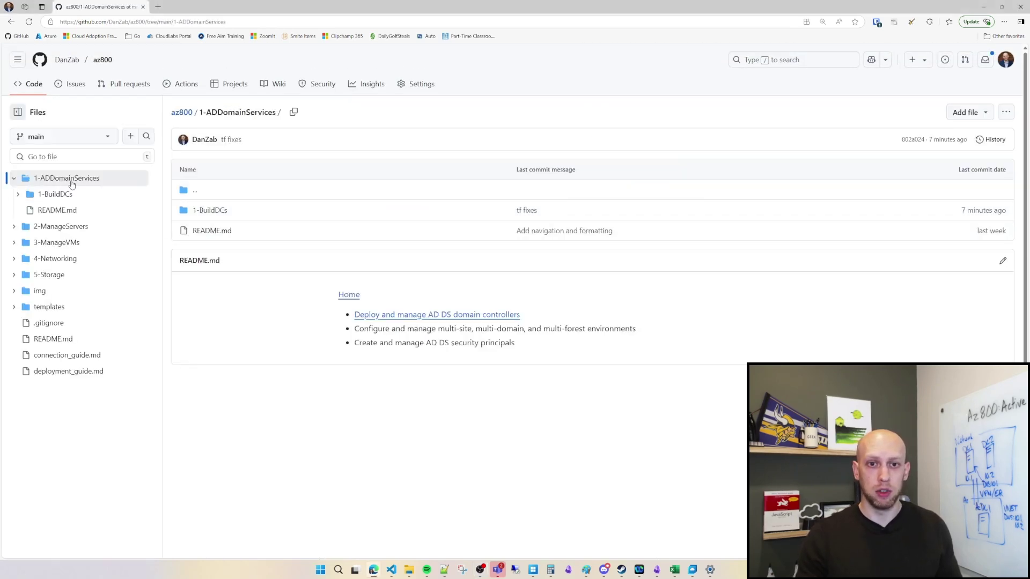
pyautogui.click(215, 211)
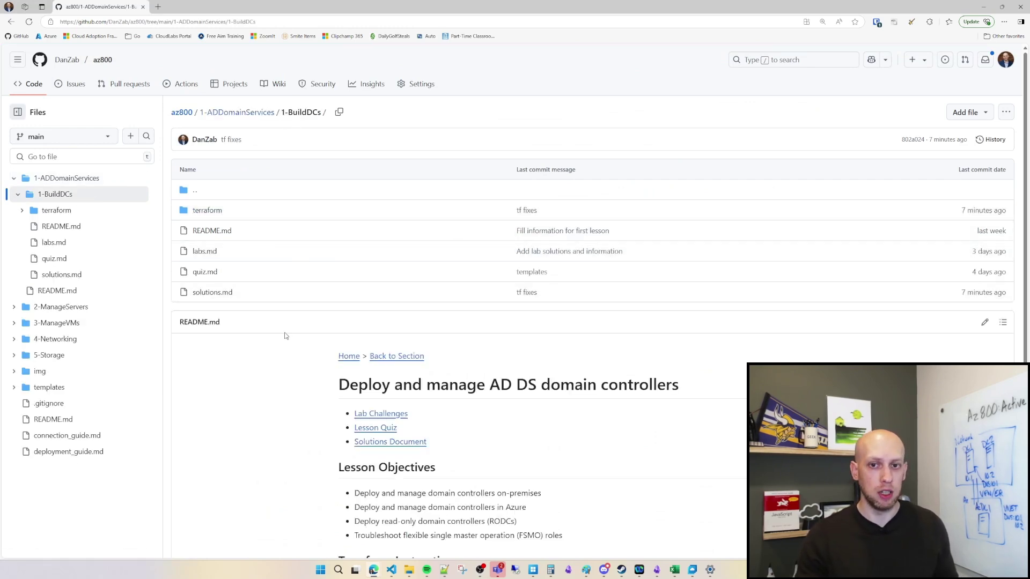
pyautogui.click(204, 252)
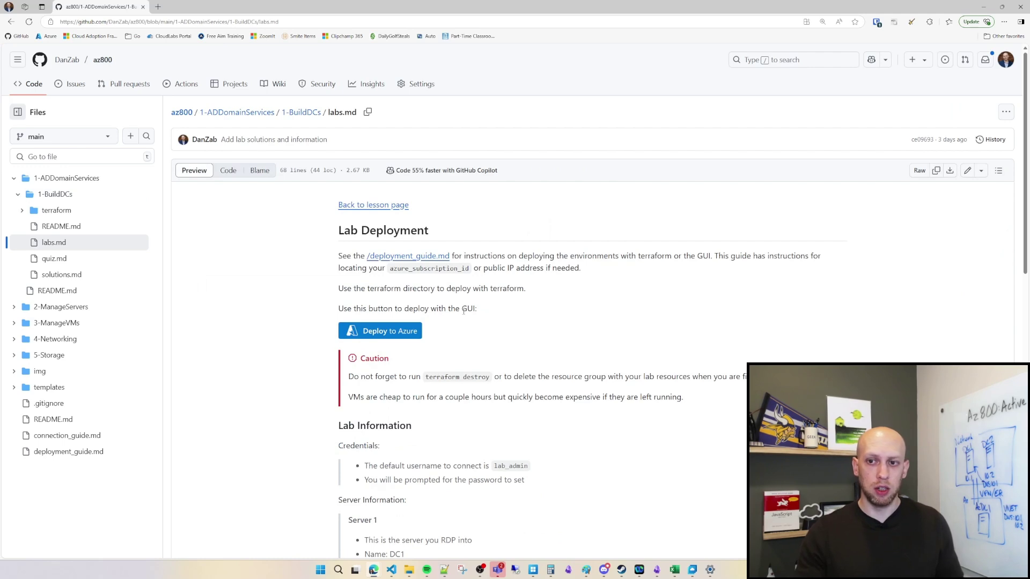
# Step: View the terraform/main.tf configuration on GitHub, then bring up the az800 project in VS Code
pyautogui.click(22, 210)
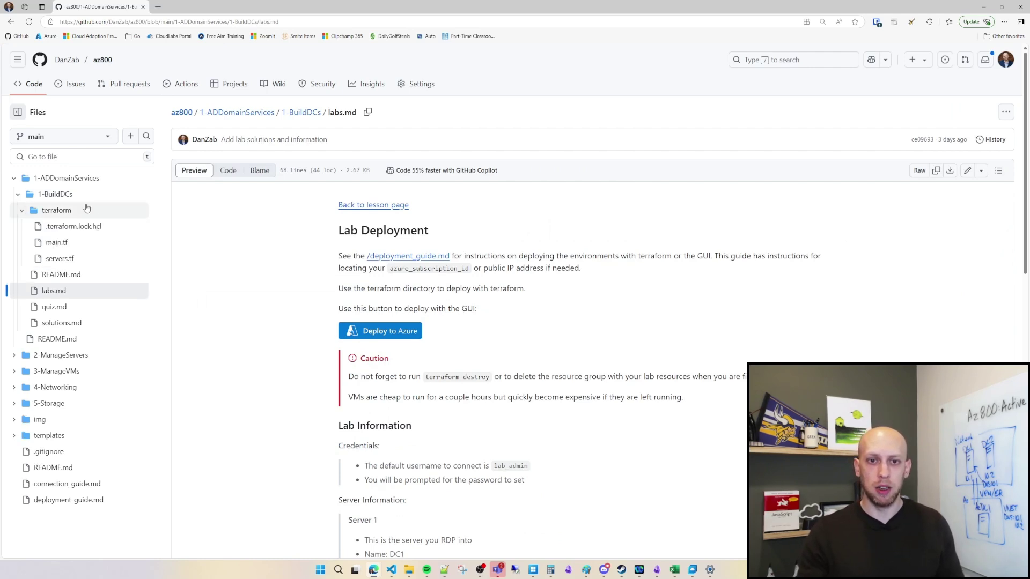
pyautogui.click(53, 244)
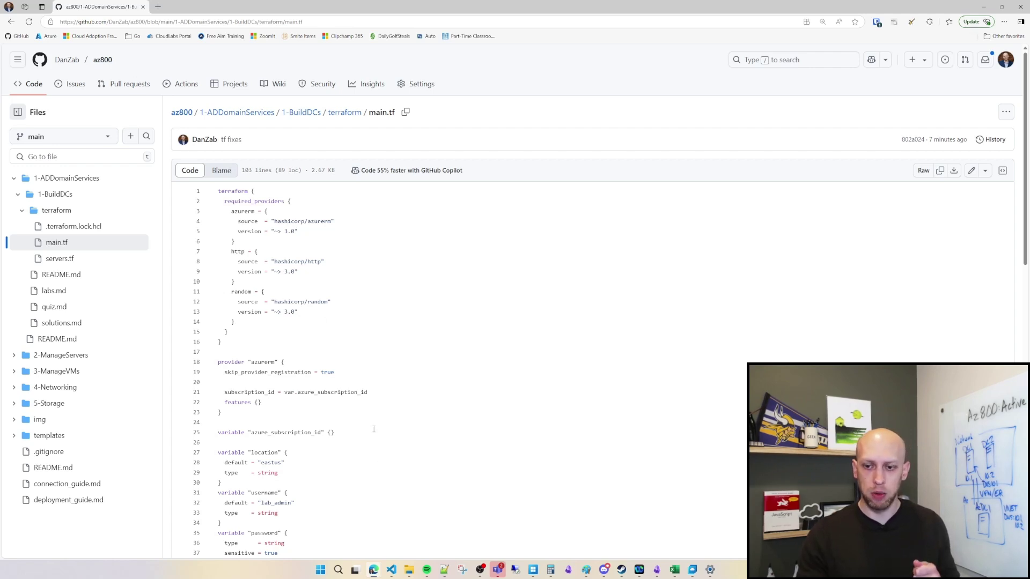
pyautogui.click(393, 570)
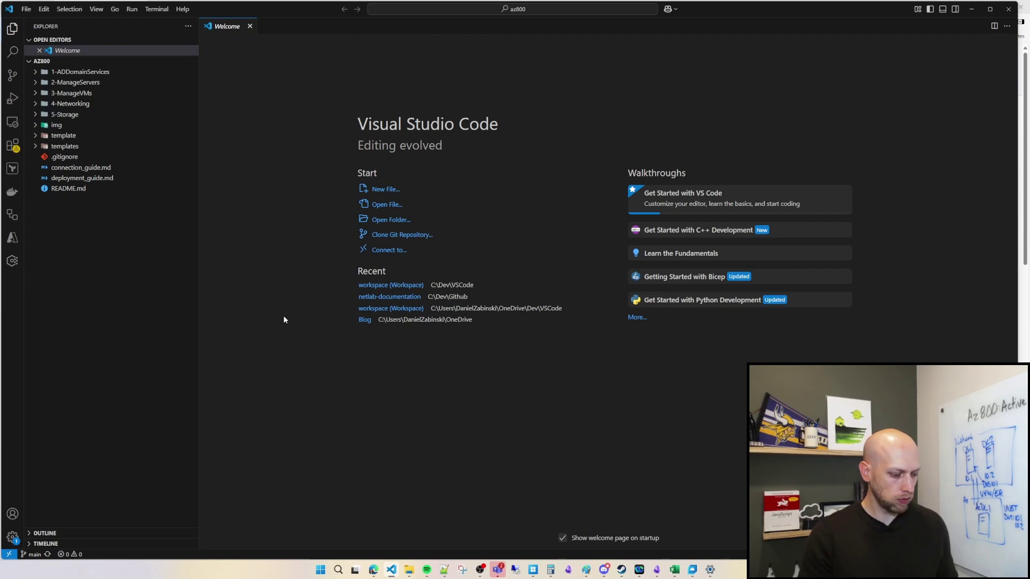
# Step: Open the integrated terminal and cd into .\1-ADDomainServices\1-BuildDCs\terraform\
pyautogui.hotkey('ctrl', '`')
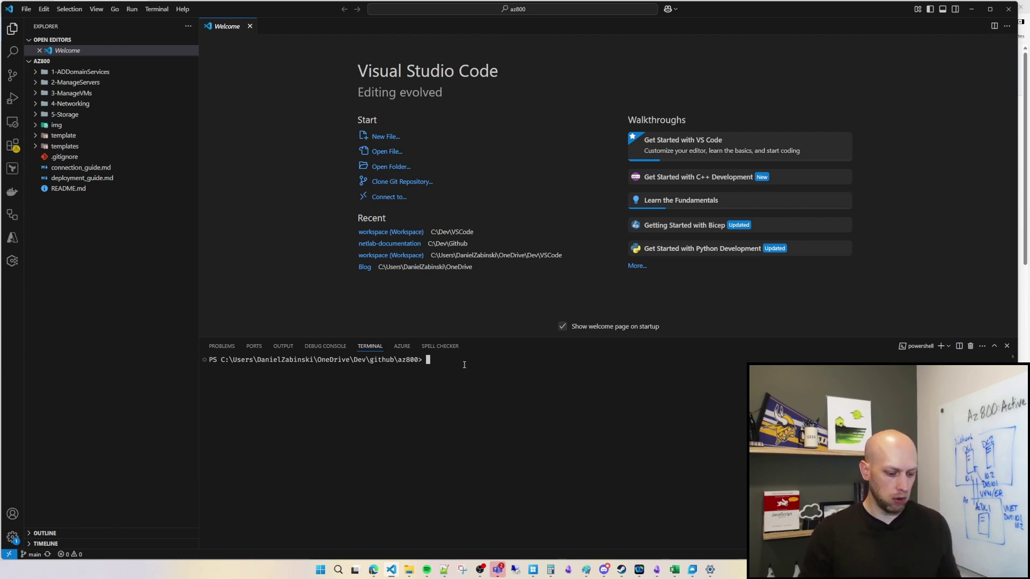
pyautogui.write('cd ')
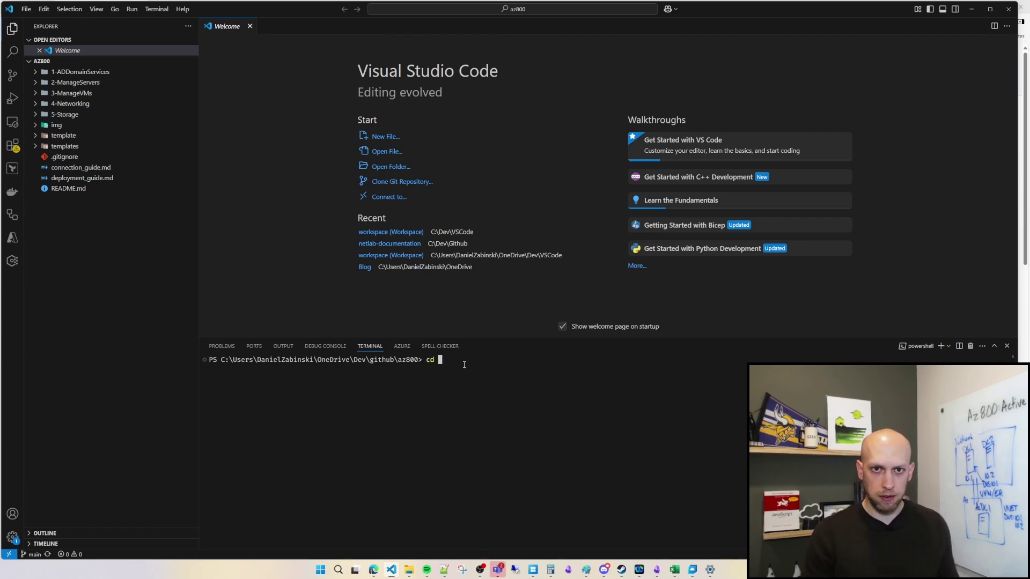
pyautogui.write('1')
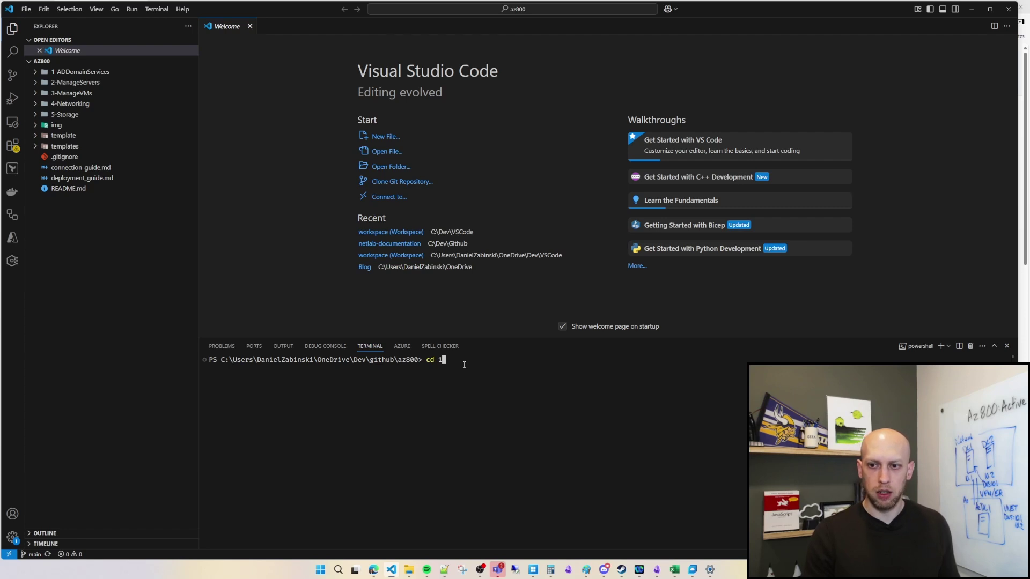
pyautogui.press('Tab')
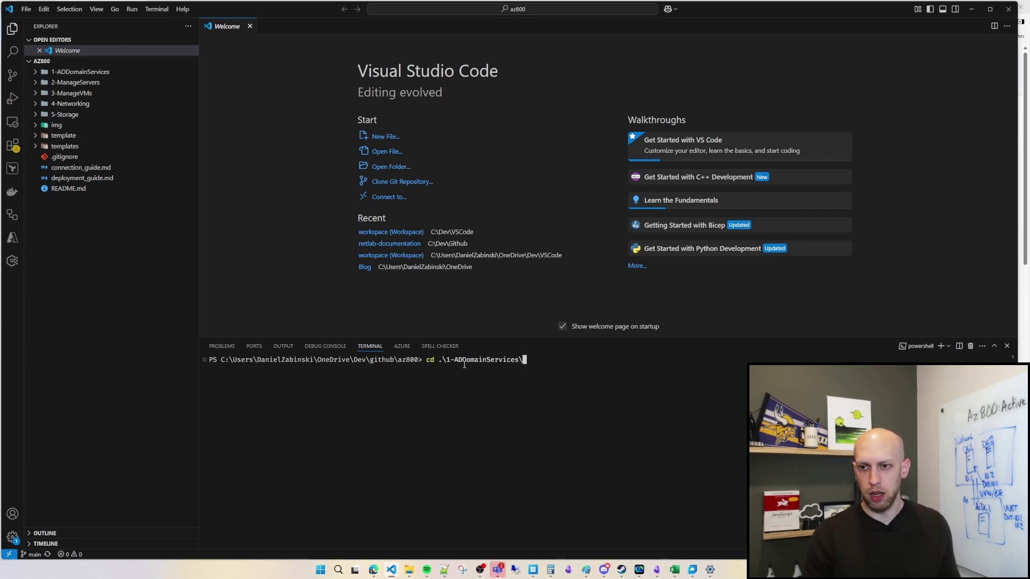
pyautogui.write('1')
pyautogui.press('Tab')
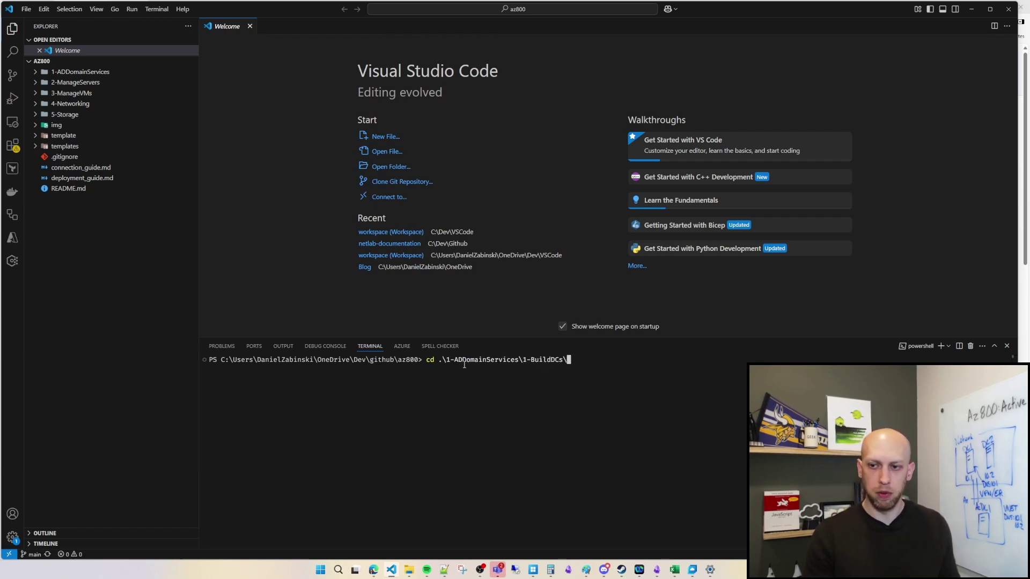
pyautogui.write('ter')
pyautogui.press('Tab')
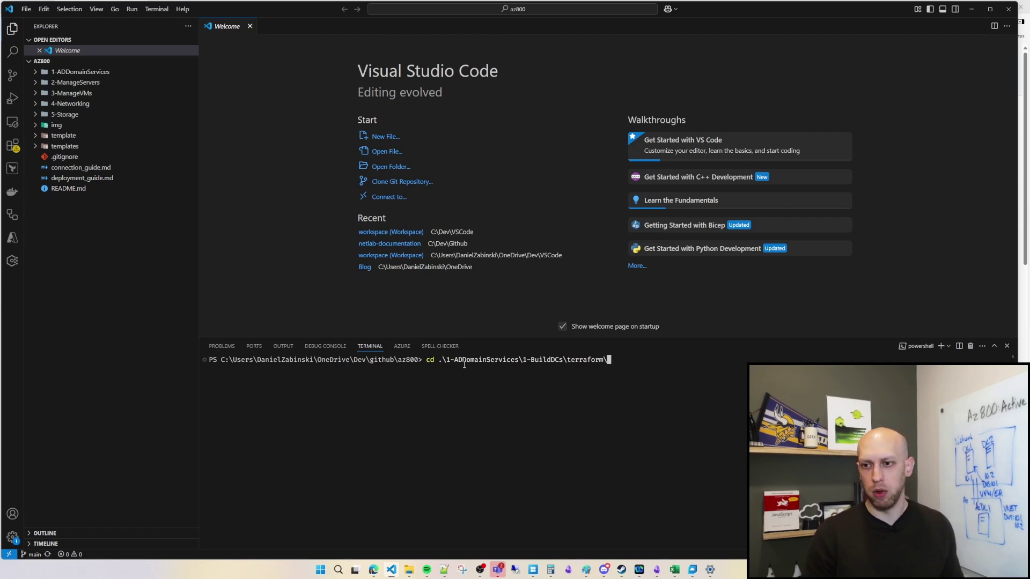
pyautogui.press('Return')
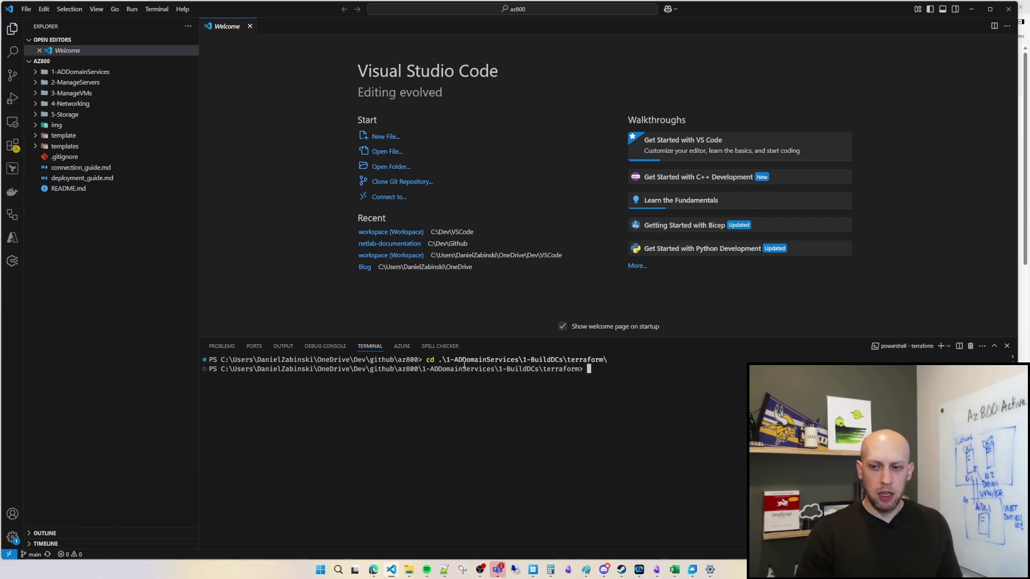
# Step: Expand 1-ADDomainServices, 1-BuildDCs and terraform in Explorer to list main.tf, servers.tf and state files
pyautogui.click(37, 72)
pyautogui.click(39, 84)
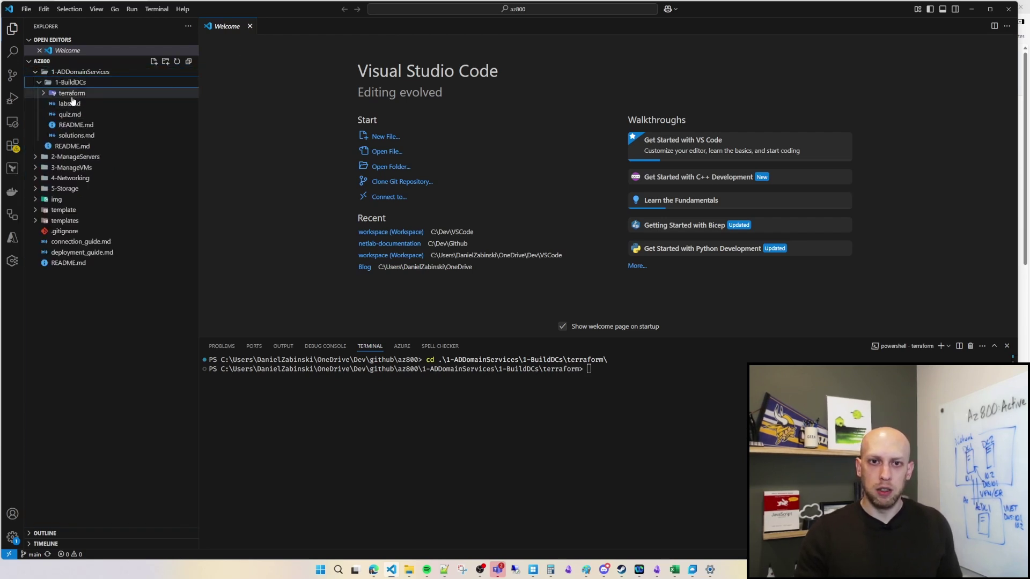
pyautogui.click(44, 94)
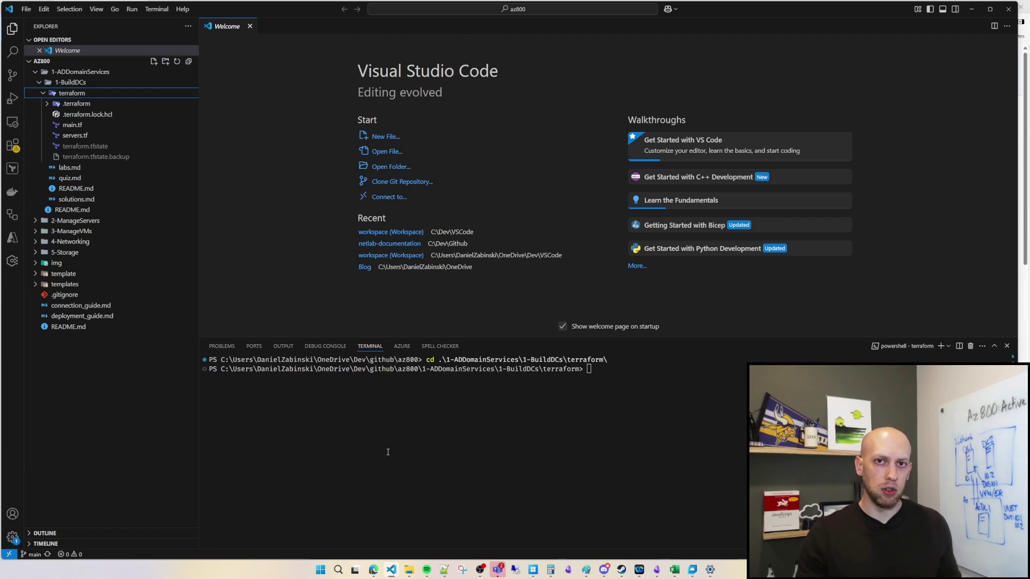
pyautogui.click(631, 387)
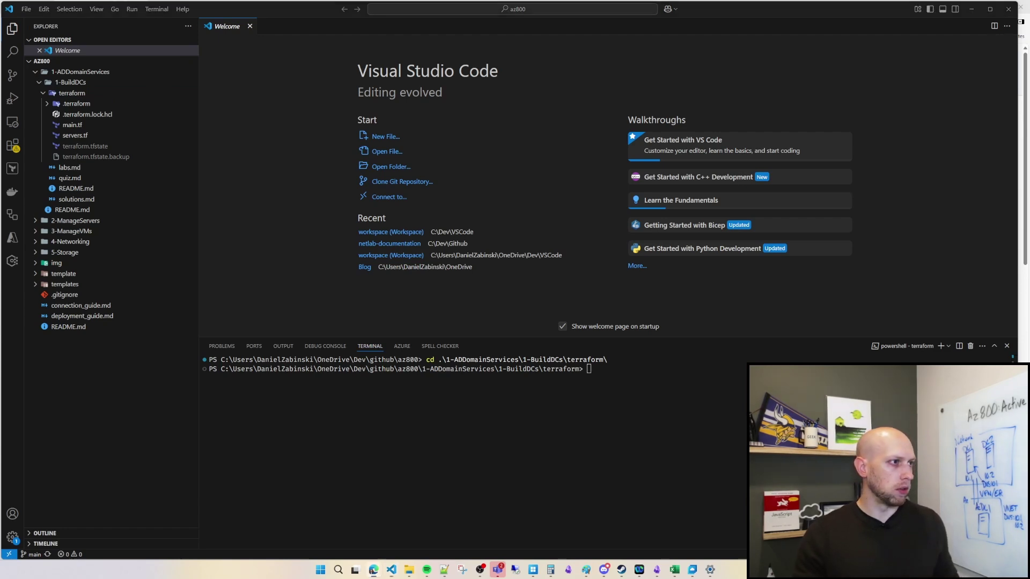
# Step: Clear the terminal and run terraform apply
pyautogui.click(619, 349)
pyautogui.hotkey('ctrl', 'l')
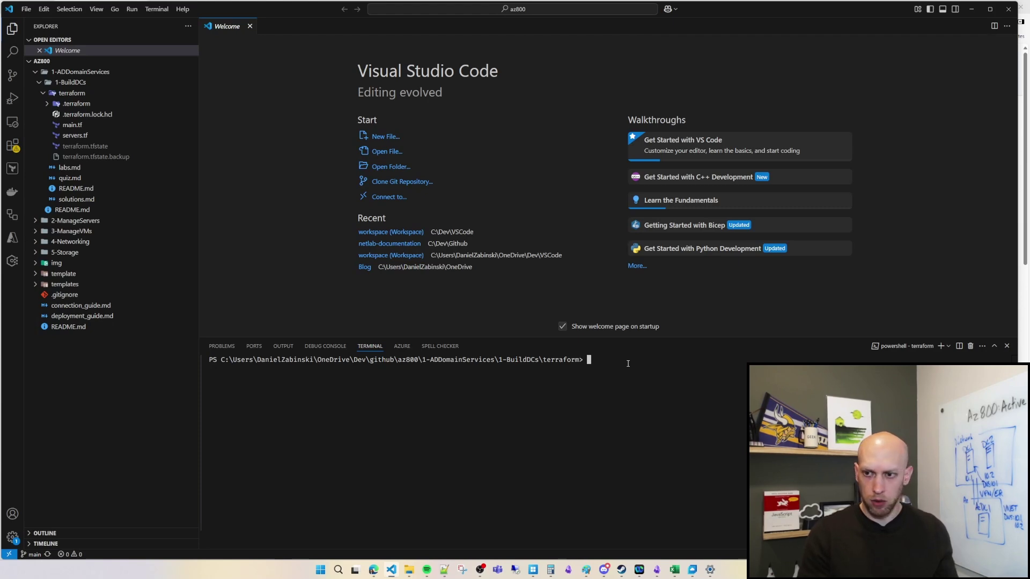
pyautogui.write('terrafor')
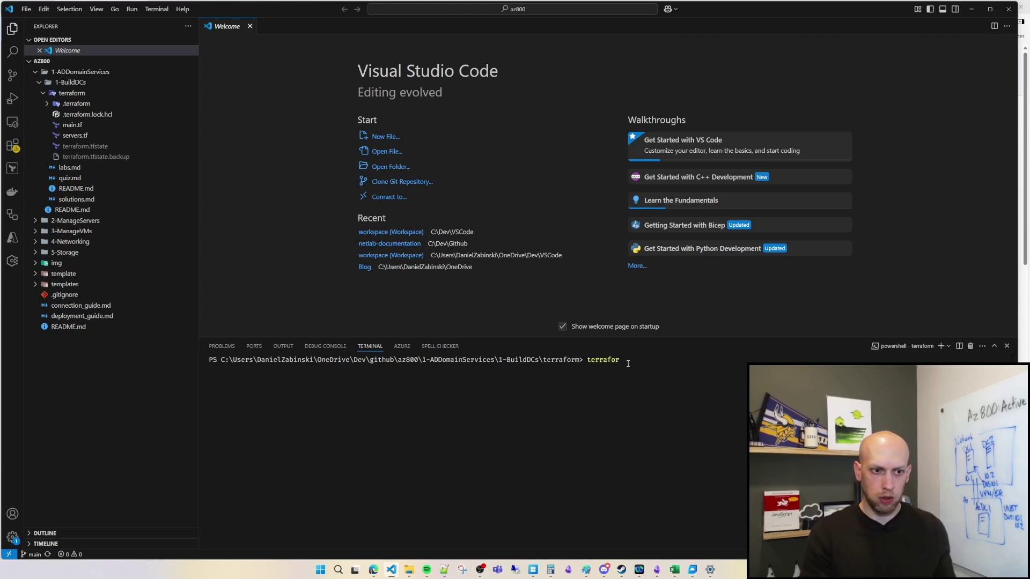
pyautogui.write('m apply')
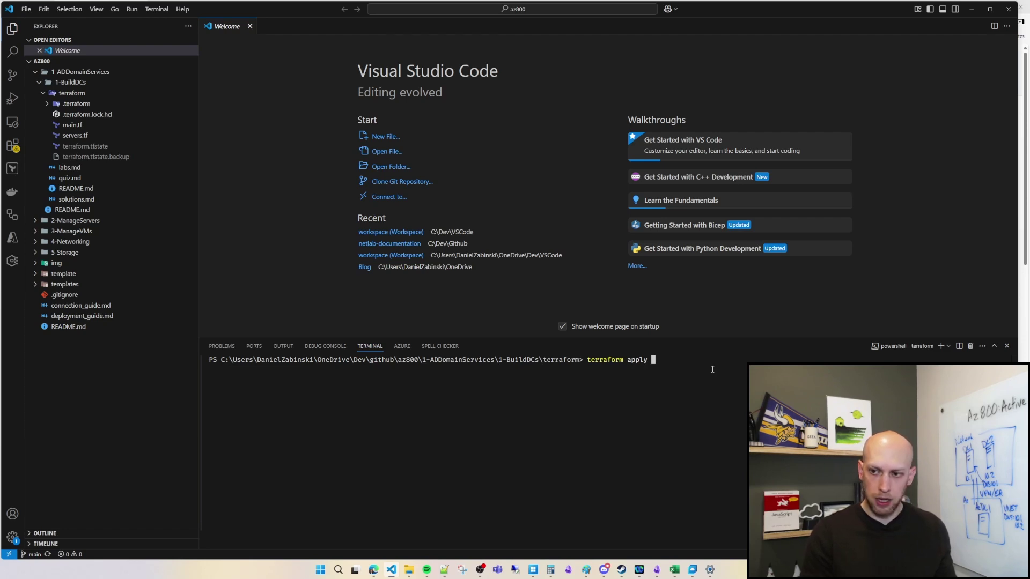
pyautogui.press('BackSpace')
pyautogui.press('Return')
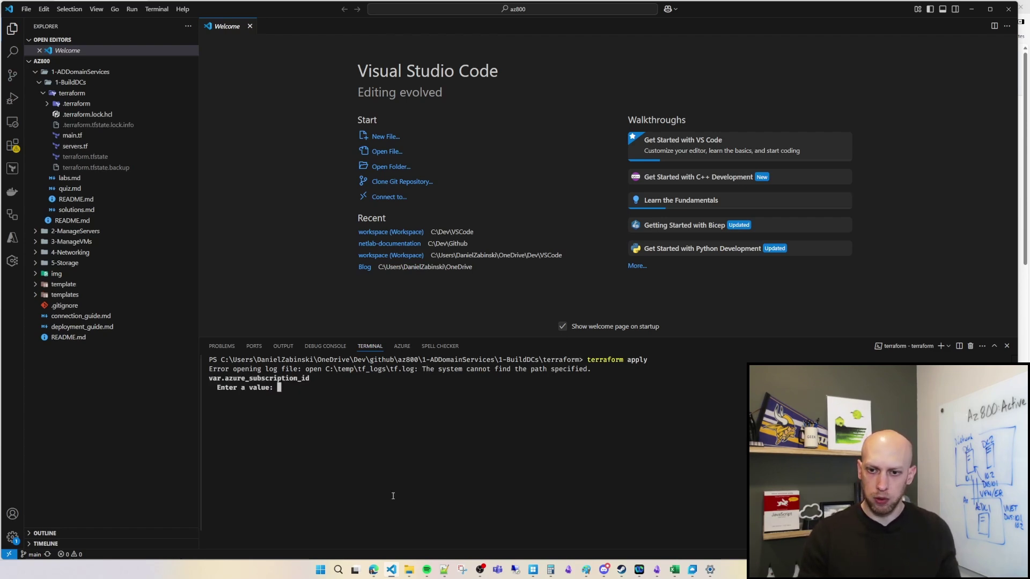
# Step: Paste the Azure subscription ID at the prompt and enter the admin password
pyautogui.click(443, 569)
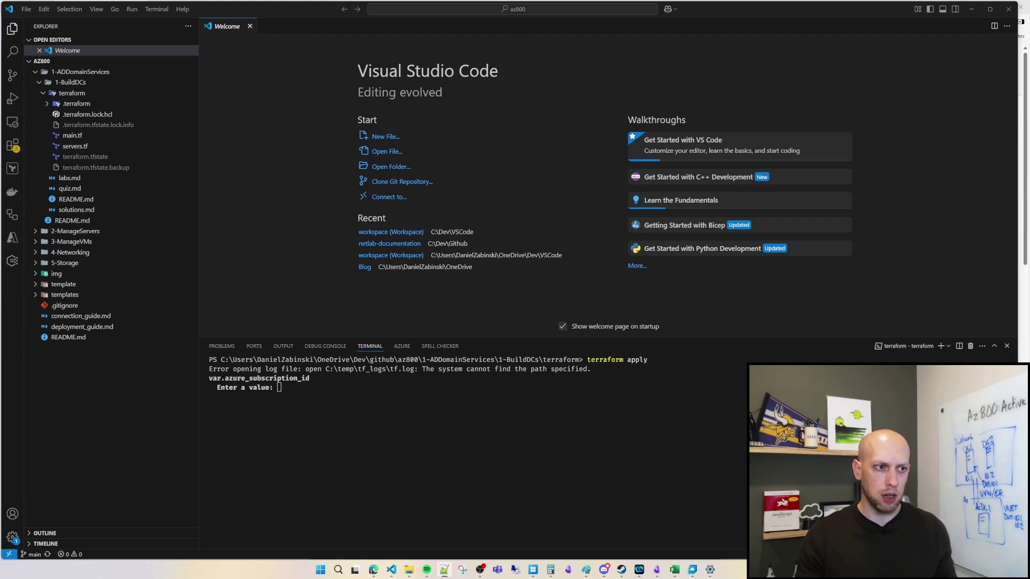
pyautogui.click(314, 392)
pyautogui.hotkey('ctrl', 'v')
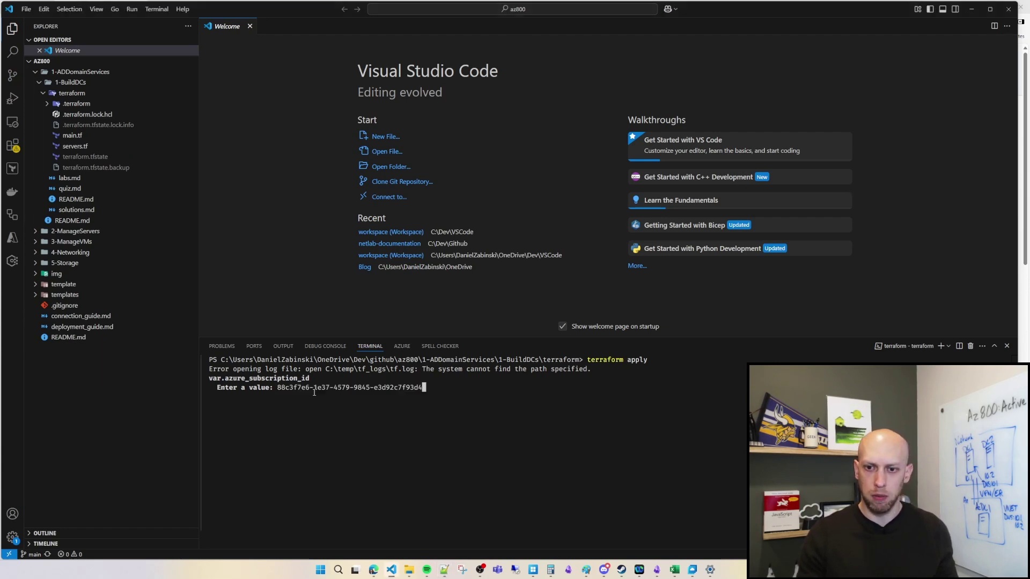
pyautogui.press('Return')
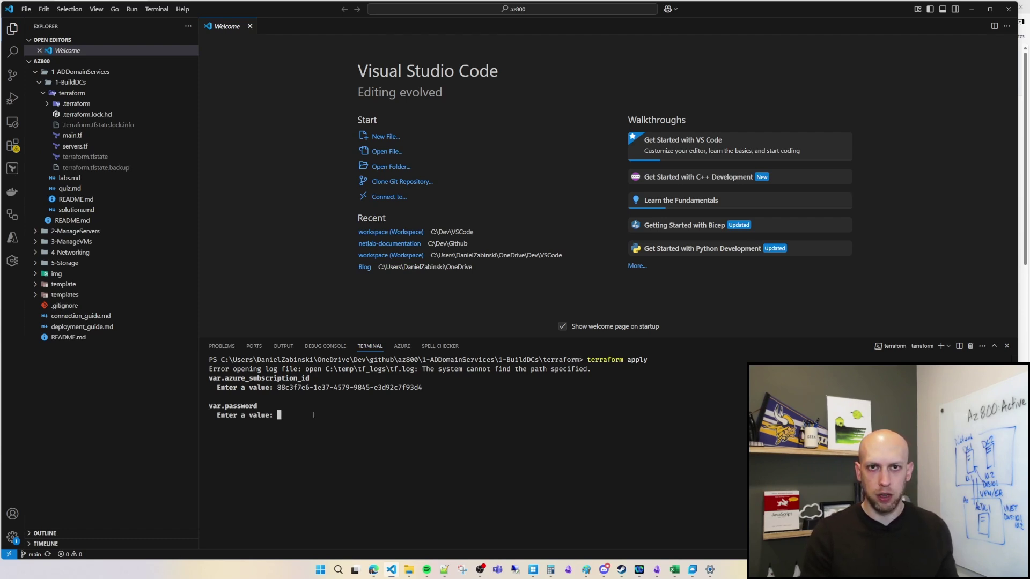
pyautogui.press('Return')
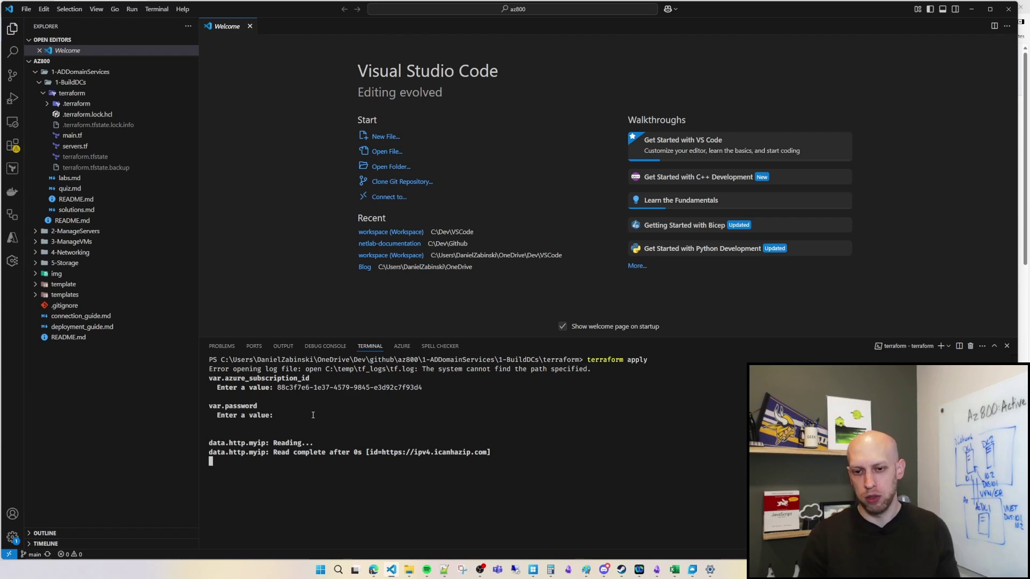
# Step: Approve the Terraform plan with 'yes' so resource creation begins
pyautogui.scroll(15, 322, 440)
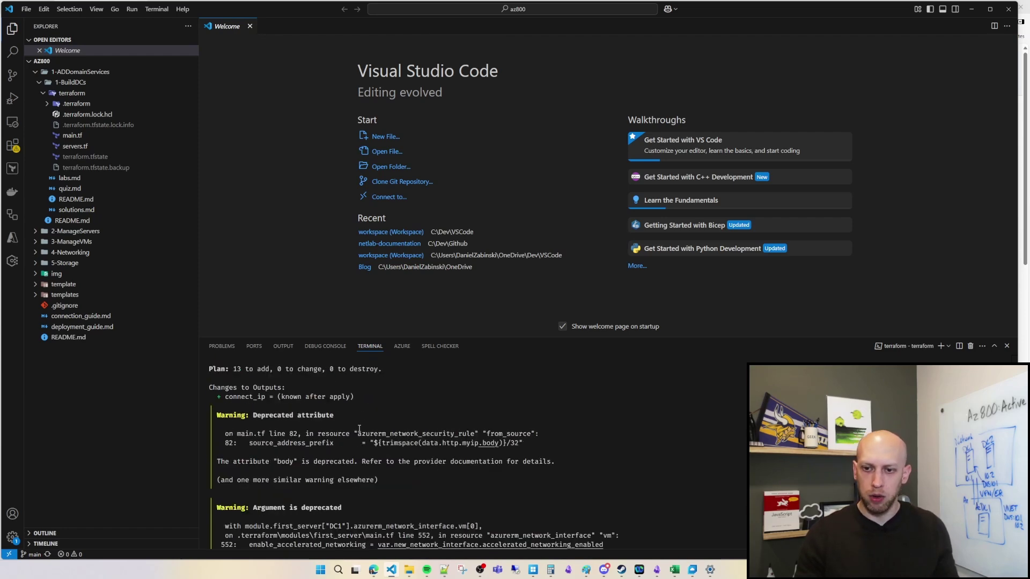
pyautogui.scroll(-15, 395, 461)
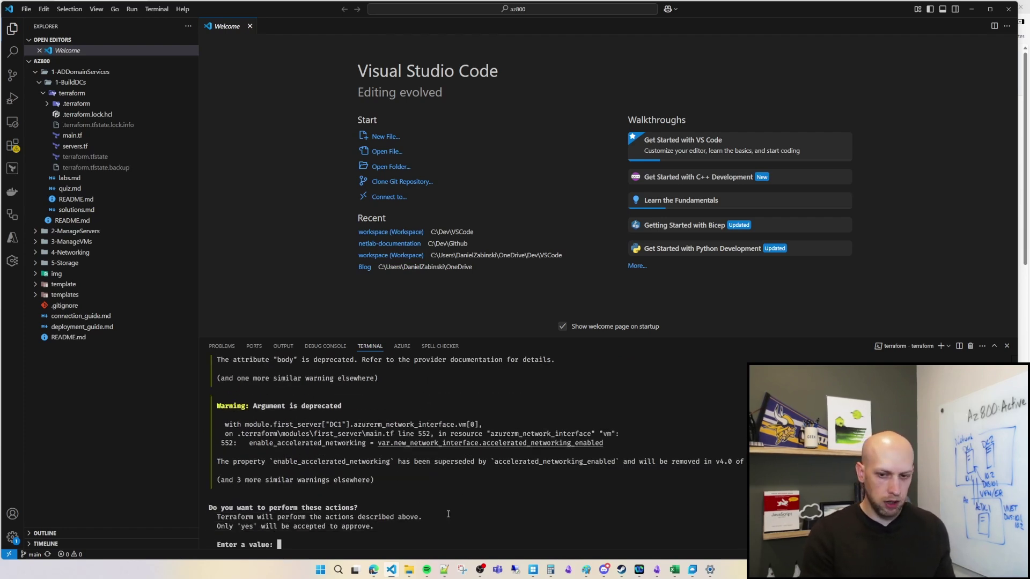
pyautogui.write('yes')
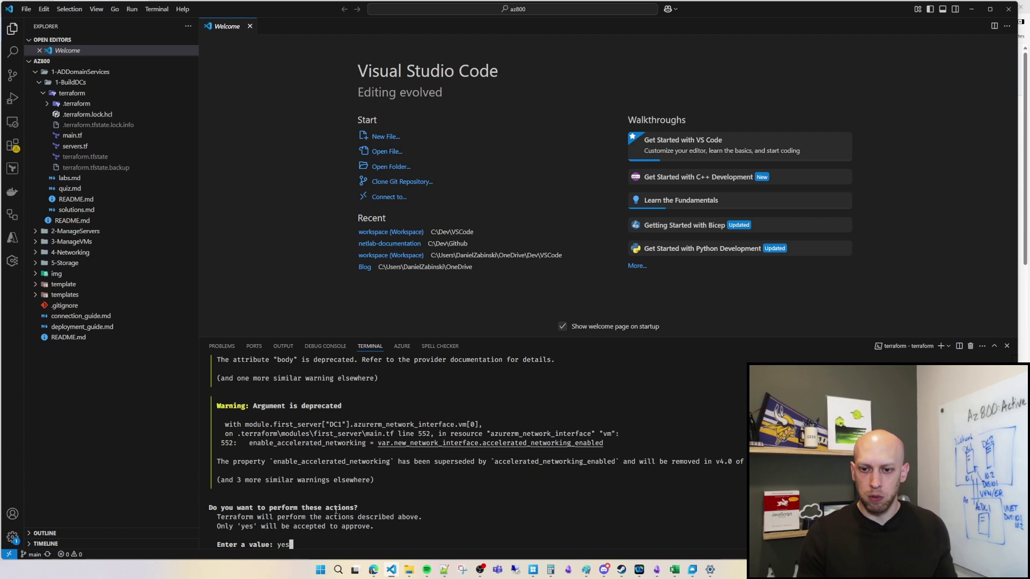
pyautogui.press('Return')
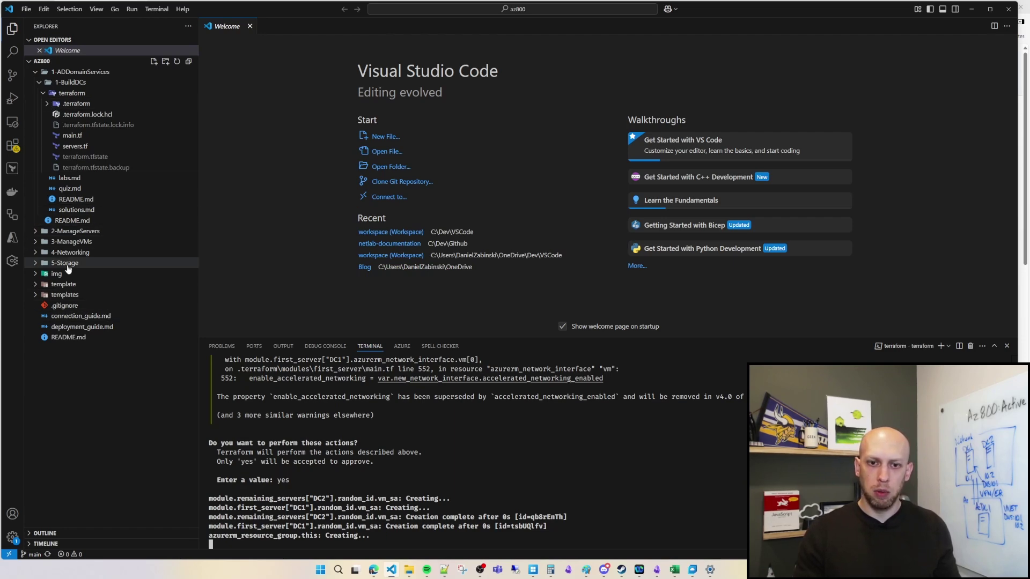
# Step: Open deployment_guide.md in the editor, then switch to the browser showing the GitHub repo
pyautogui.click(83, 331)
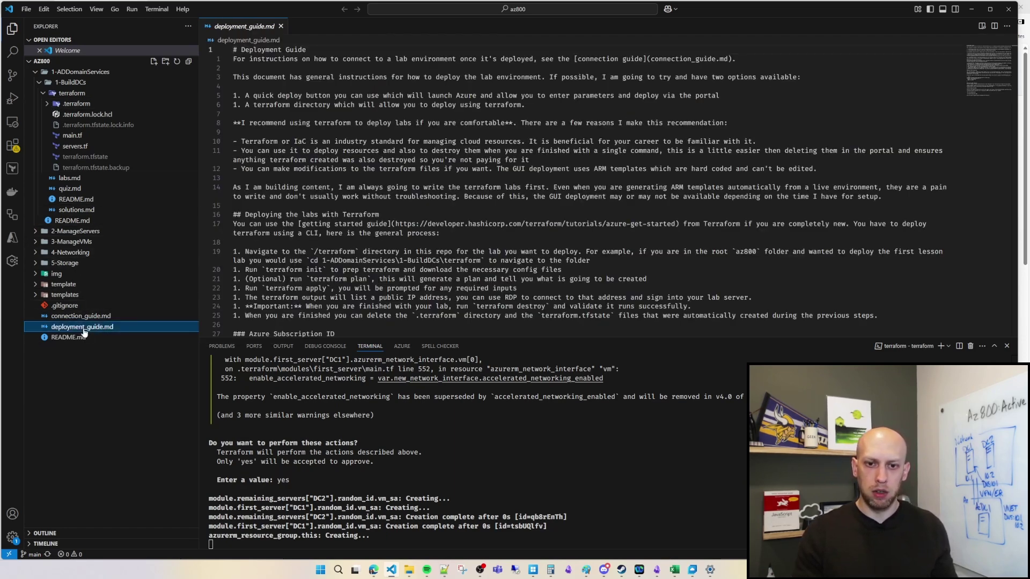
pyautogui.click(361, 151)
pyautogui.click(386, 132)
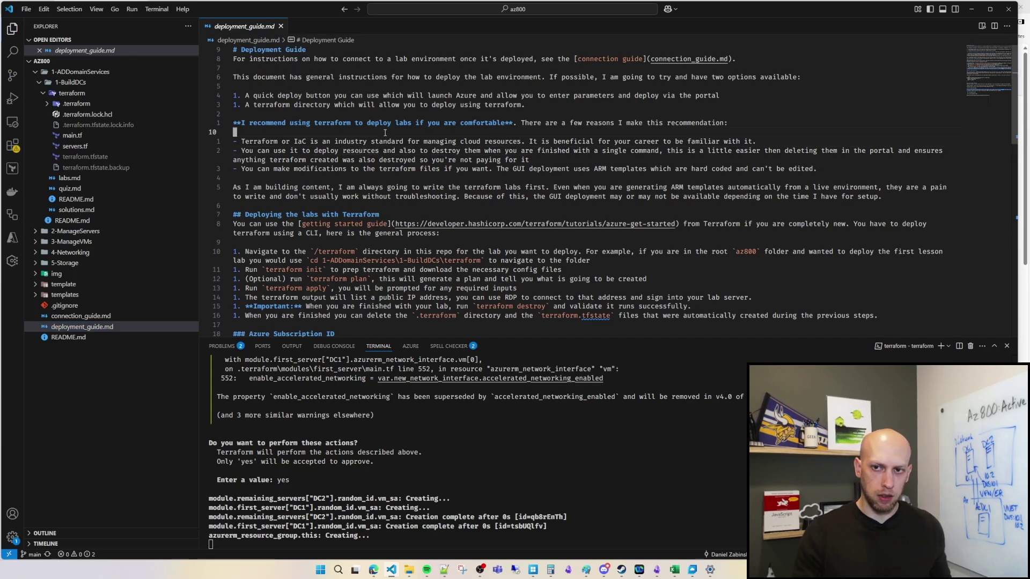
pyautogui.moveTo(377, 572)
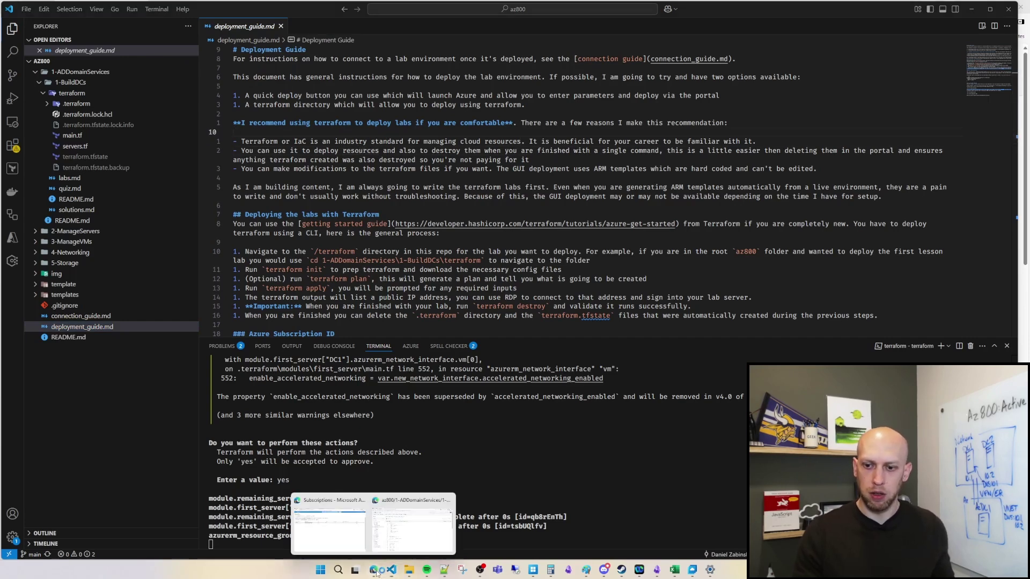
pyautogui.click(412, 528)
# Step: Go to the az800 repository home page and scroll through its README
pyautogui.click(25, 86)
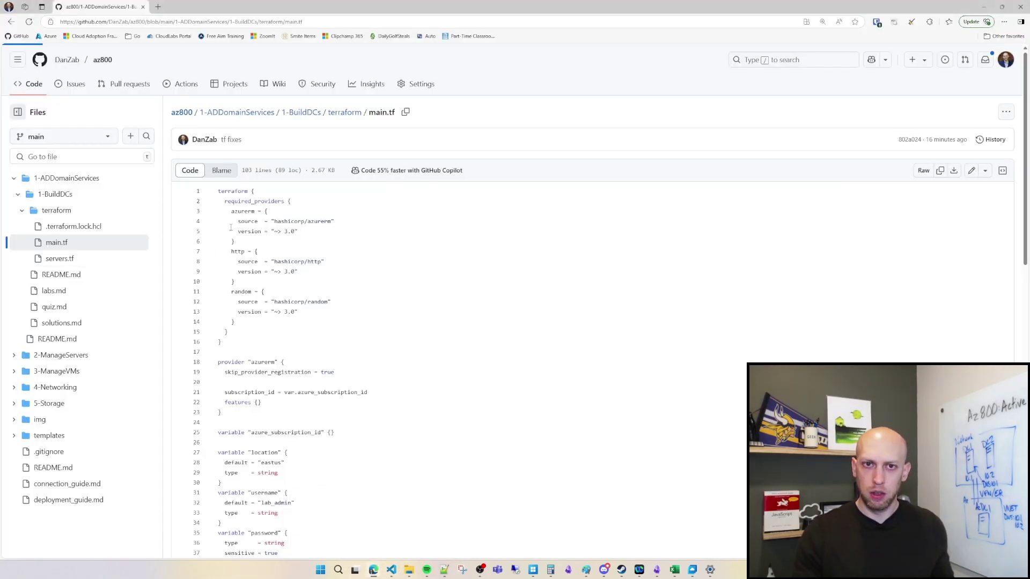
pyautogui.scroll(-5, 340, 355)
pyautogui.scroll(-3, 366, 386)
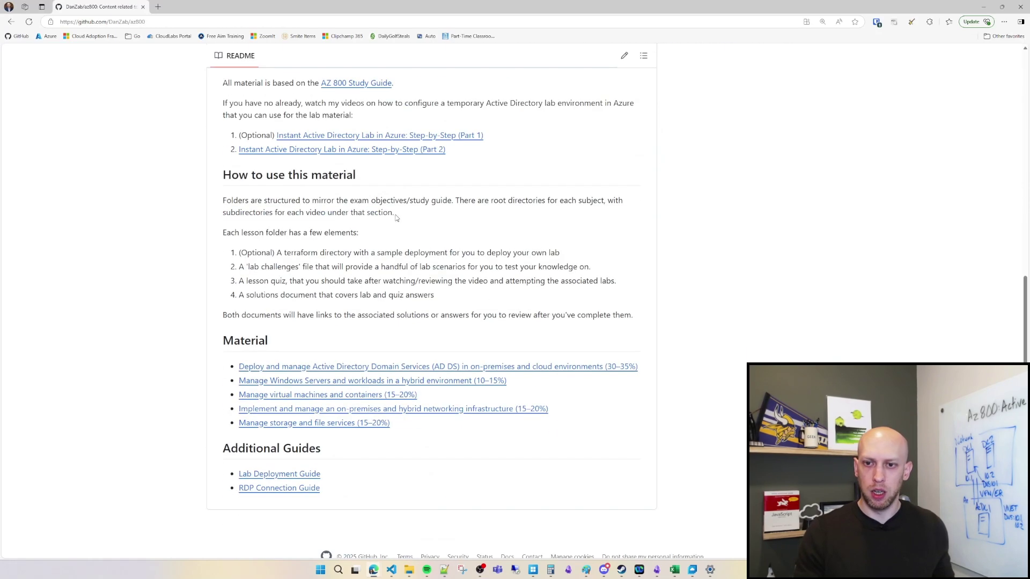
pyautogui.scroll(7, 378, 334)
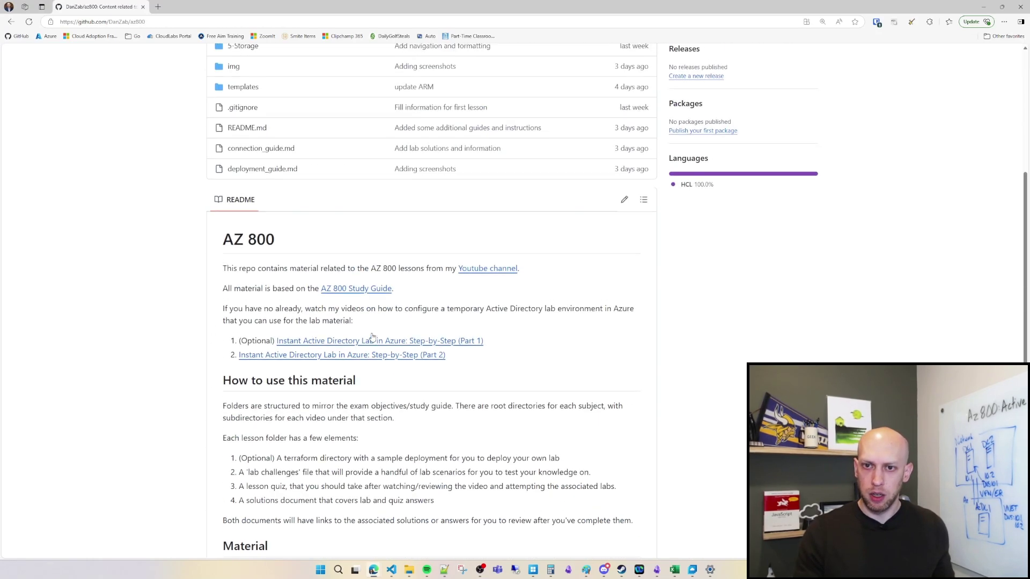
# Step: Open deployment_guide.md and read through its Deploying the labs with Terraform section
pyautogui.click(262, 366)
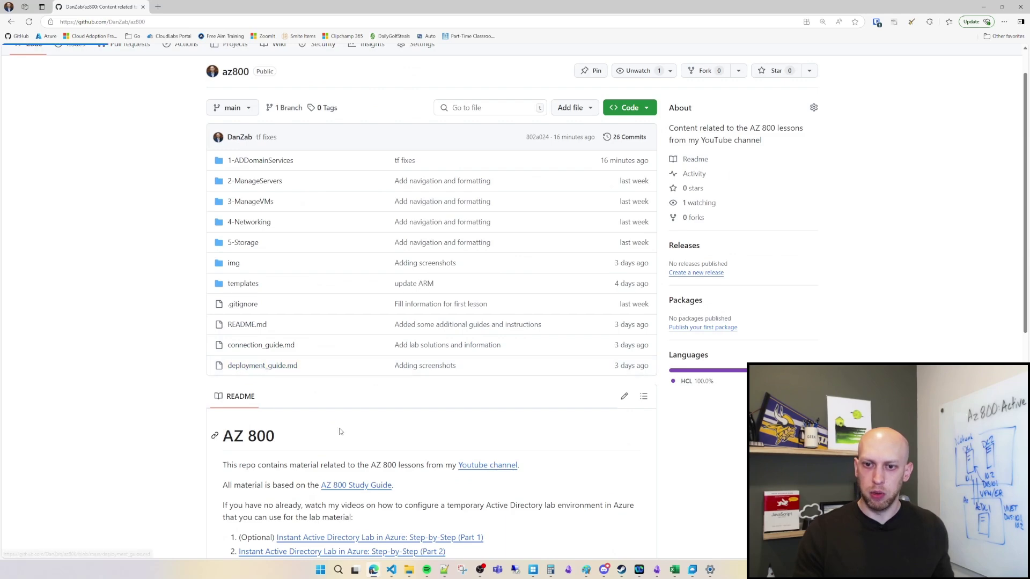
pyautogui.scroll(-1, 536, 168)
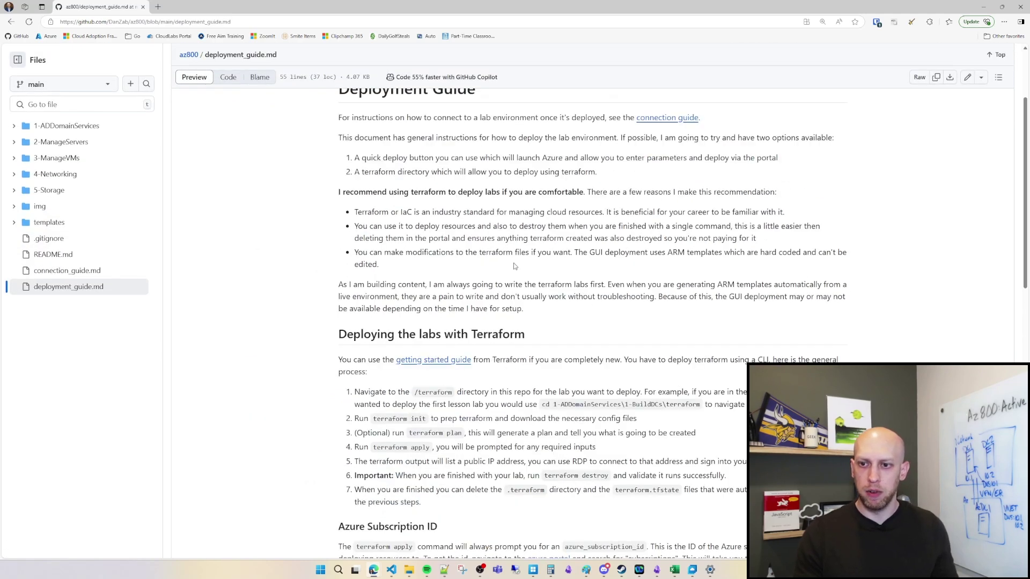
pyautogui.moveTo(339, 334); pyautogui.dragTo(666, 476)
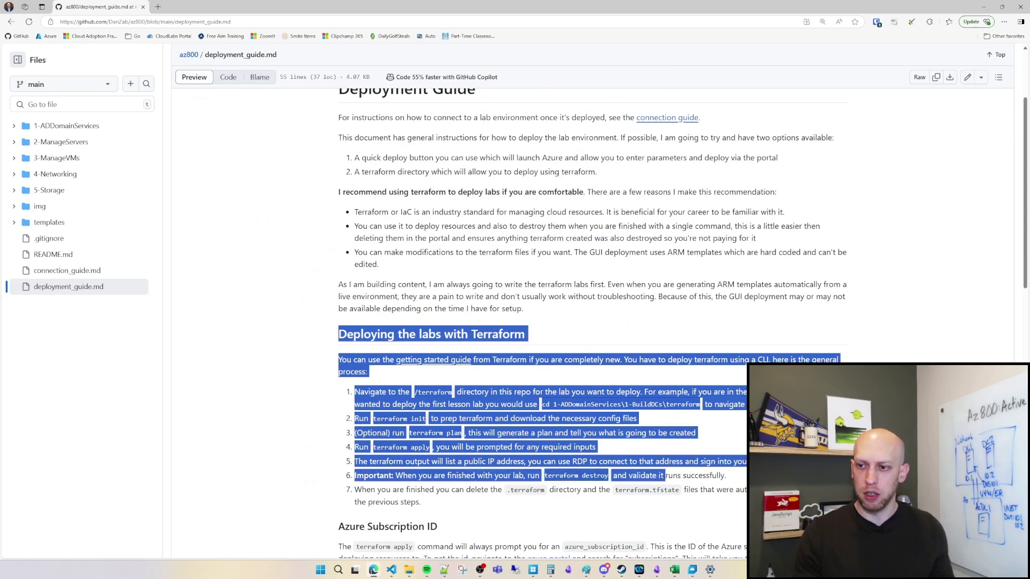
pyautogui.click(499, 367)
pyautogui.scroll(-1, 499, 367)
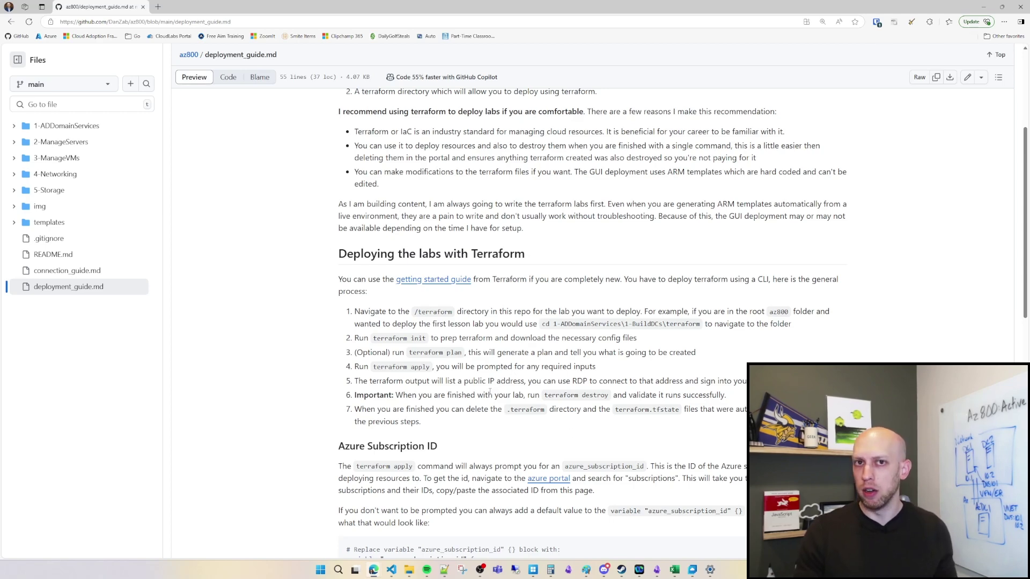
pyautogui.scroll(-8, 414, 381)
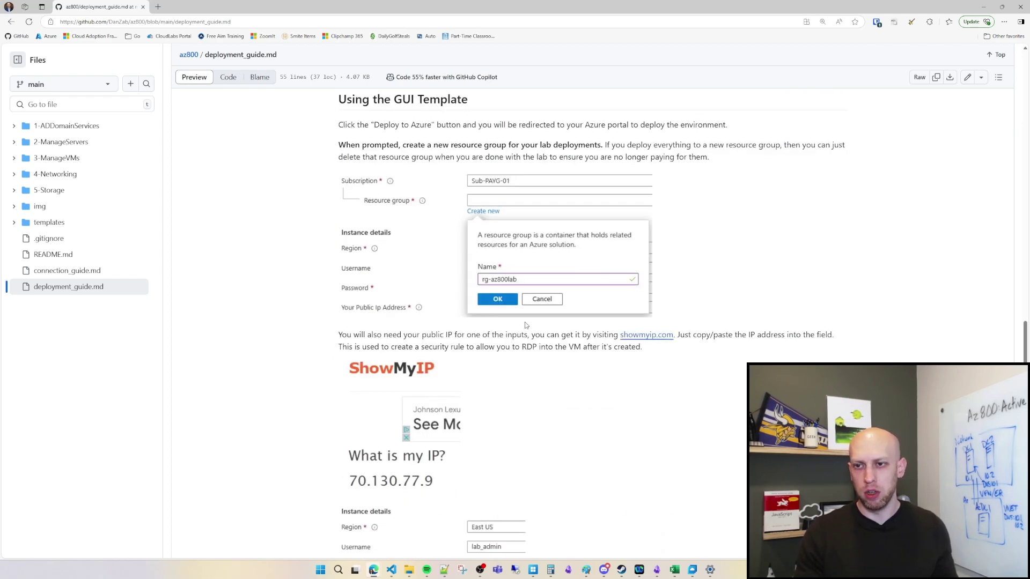
pyautogui.scroll(8, 538, 414)
pyautogui.scroll(3, 538, 414)
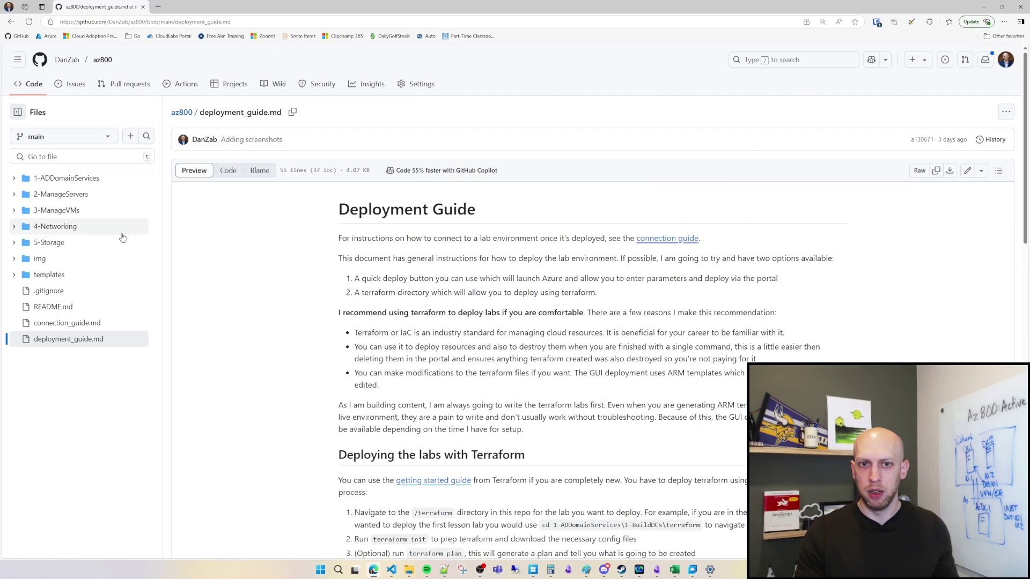
# Step: Open 1-BuildDCs labs.md from the GitHub Files tree, then return to VS Code's finished Terraform output
pyautogui.click(14, 178)
pyautogui.click(18, 195)
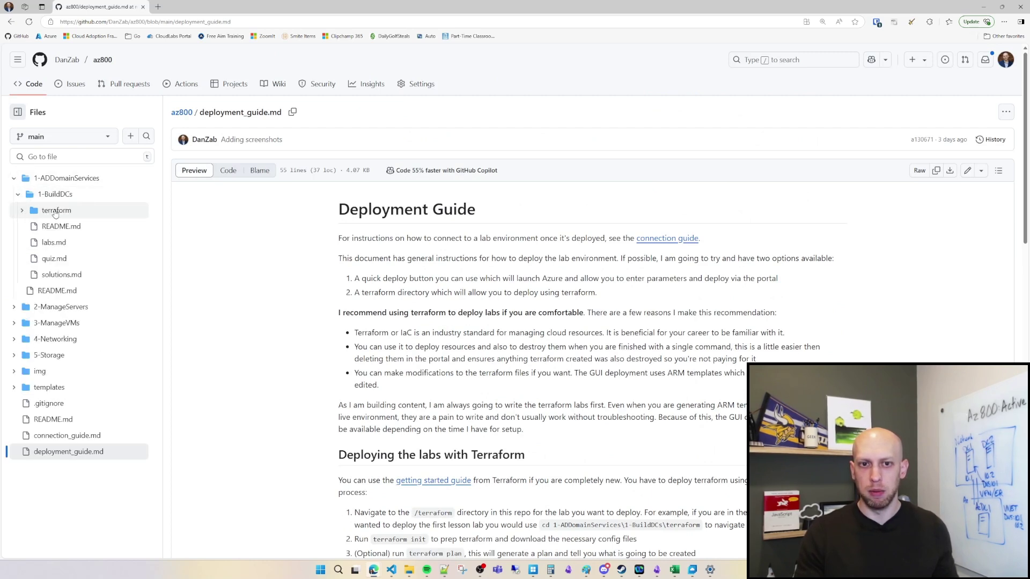
pyautogui.click(55, 244)
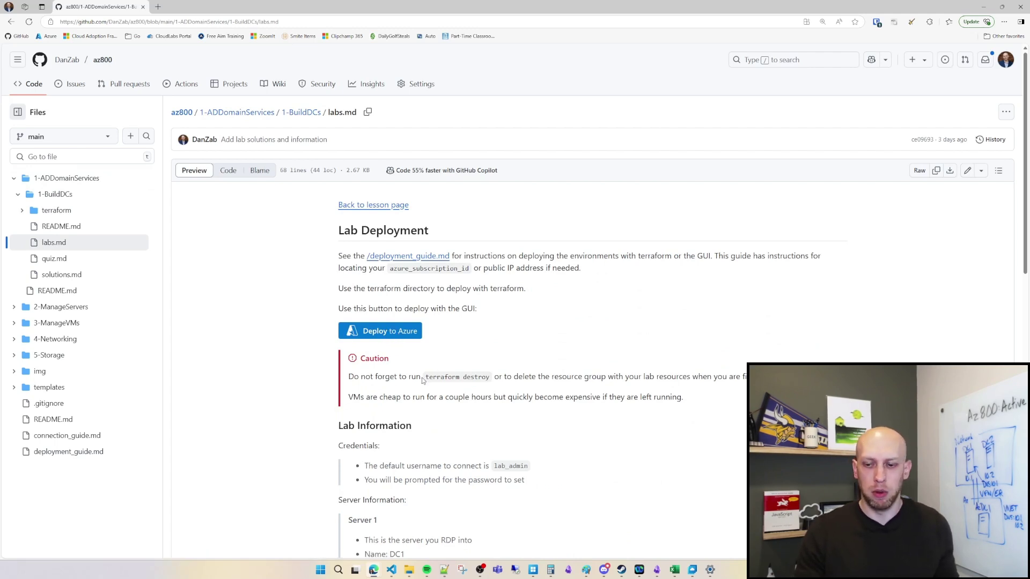
pyautogui.moveTo(422, 567)
pyautogui.click(392, 570)
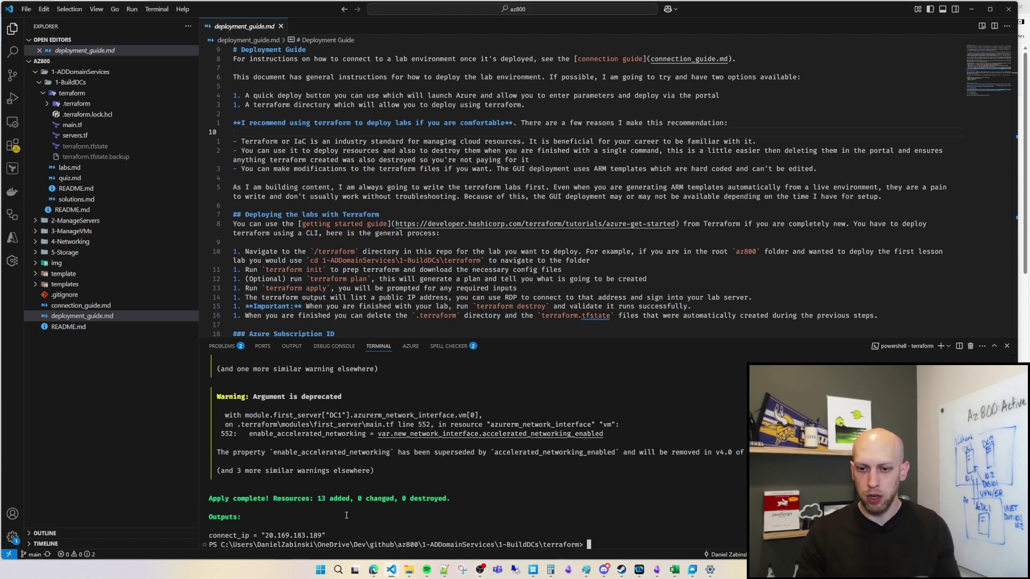
# Step: Copy the connect_ip address 20.169.183.189 from the Terraform output
pyautogui.moveTo(210, 499); pyautogui.dragTo(462, 507)
pyautogui.click(315, 525)
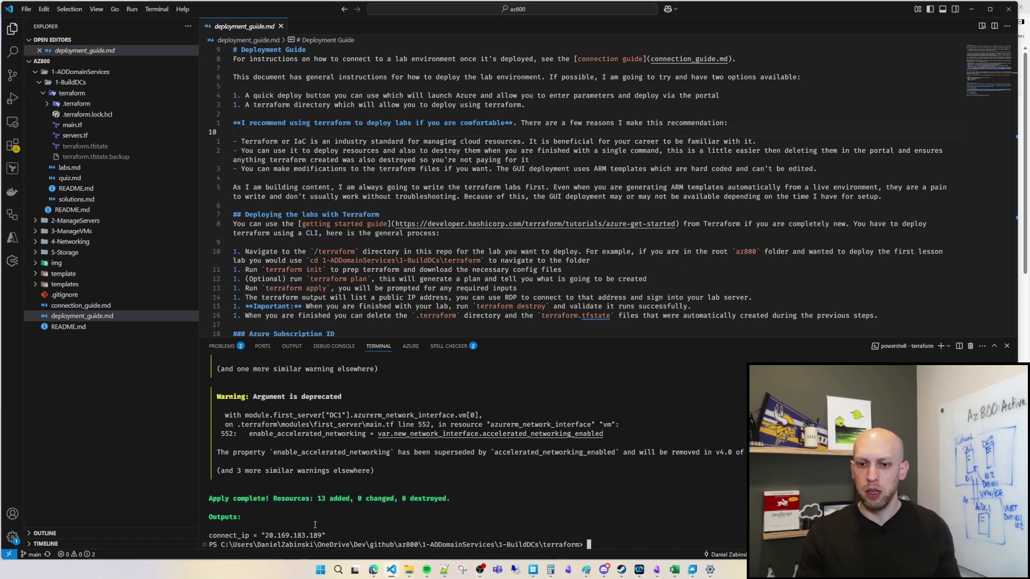
pyautogui.moveTo(209, 535); pyautogui.dragTo(343, 535)
pyautogui.click(267, 532)
pyautogui.moveTo(266, 532); pyautogui.dragTo(323, 536)
pyautogui.rightClick(307, 535)
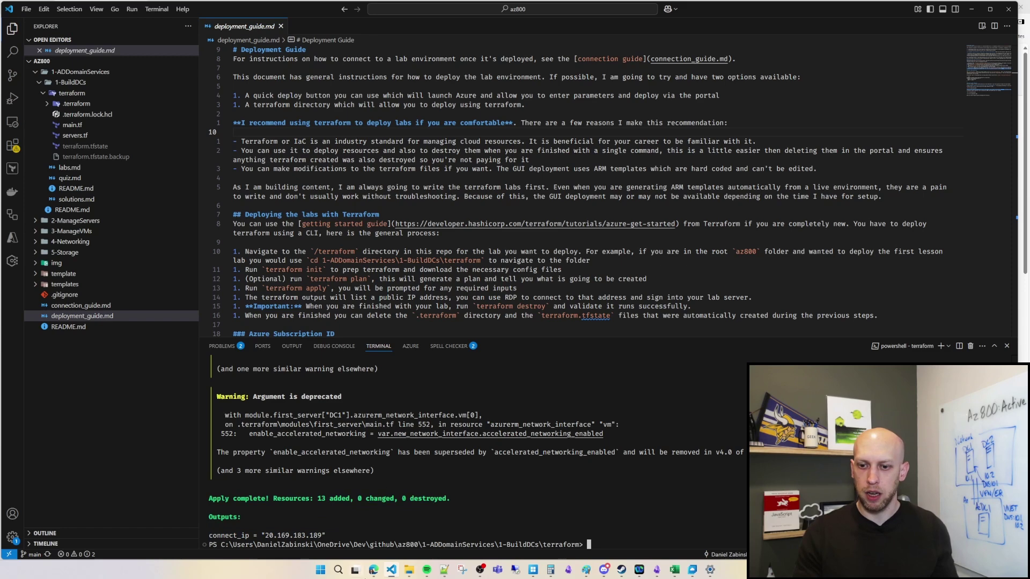
# Step: In Remote Desktop Connection, replace 52.170.98.44 with 20.169.183.189 and connect
pyautogui.click(515, 569)
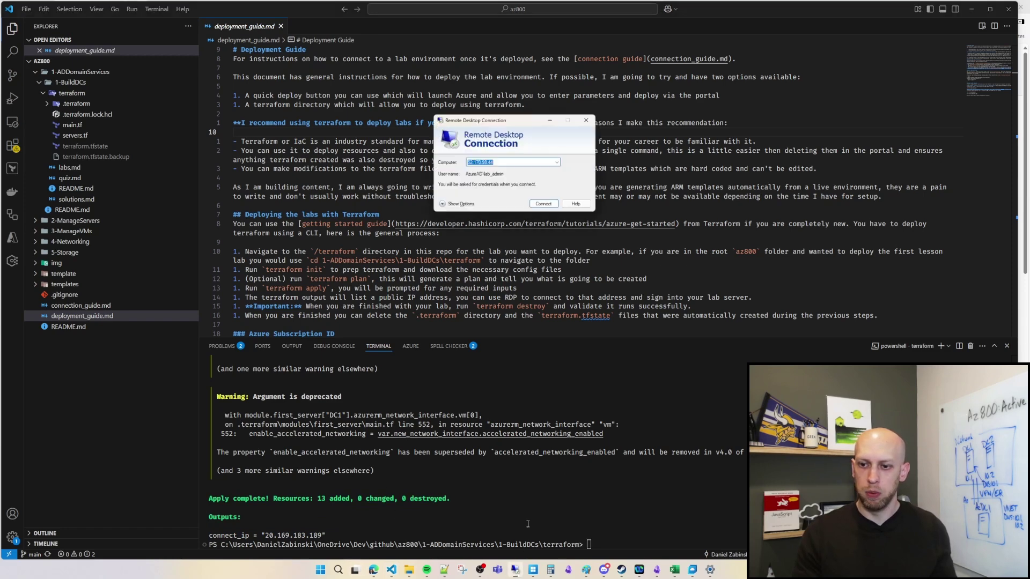
pyautogui.moveTo(503, 163); pyautogui.dragTo(463, 162)
pyautogui.hotkey('ctrl', 'v')
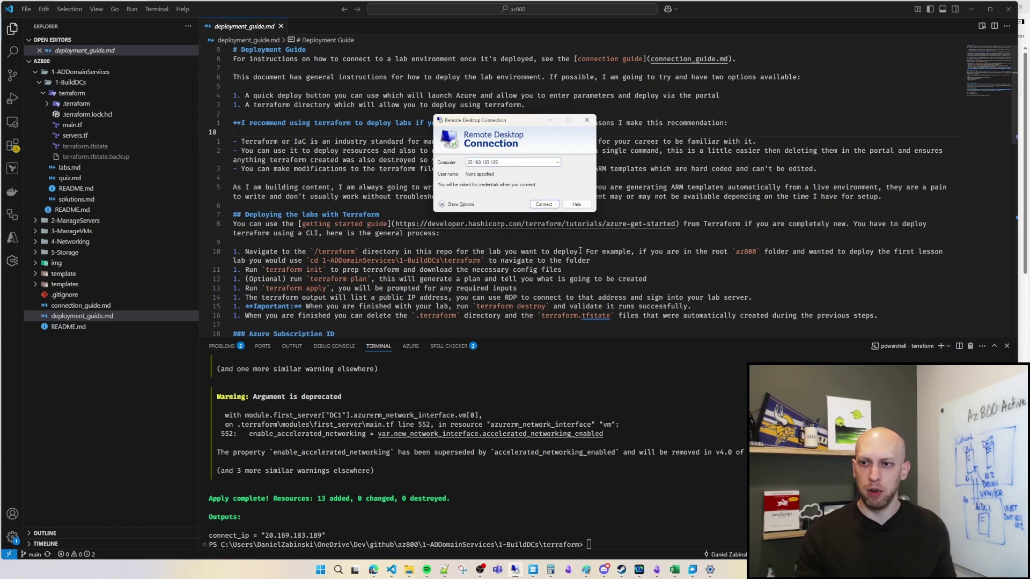
pyautogui.click(543, 206)
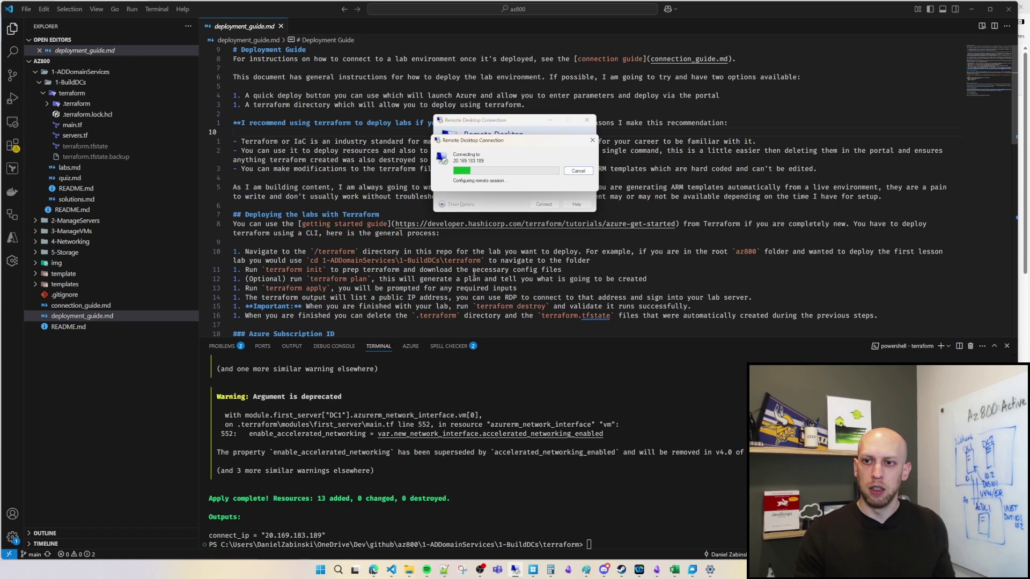
# Step: Choose Use a different account and enter the username lab_admin, then open main.tf
pyautogui.click(478, 250)
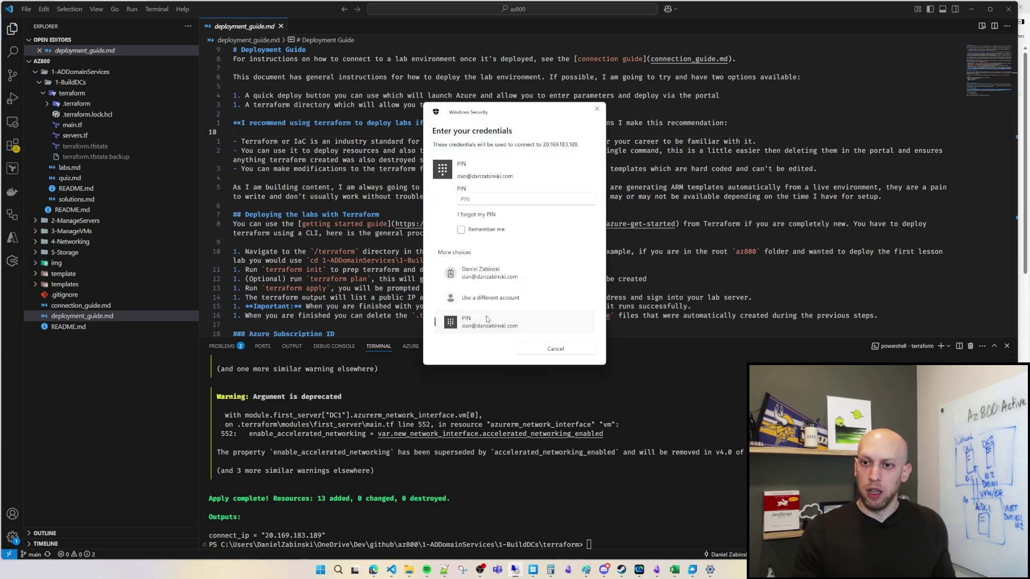
pyautogui.click(486, 314)
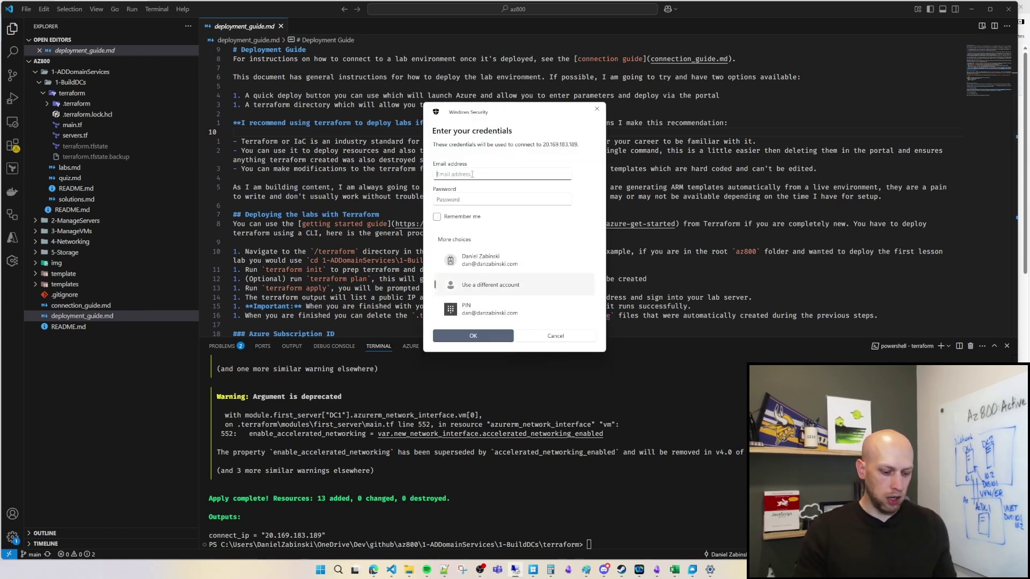
pyautogui.write('lab_admin')
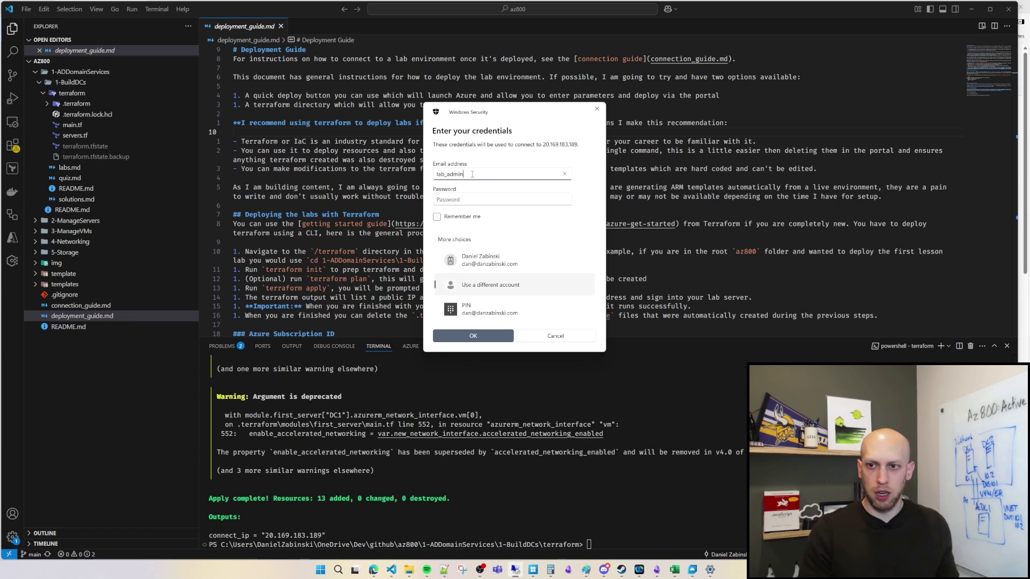
pyautogui.doubleClick(472, 173)
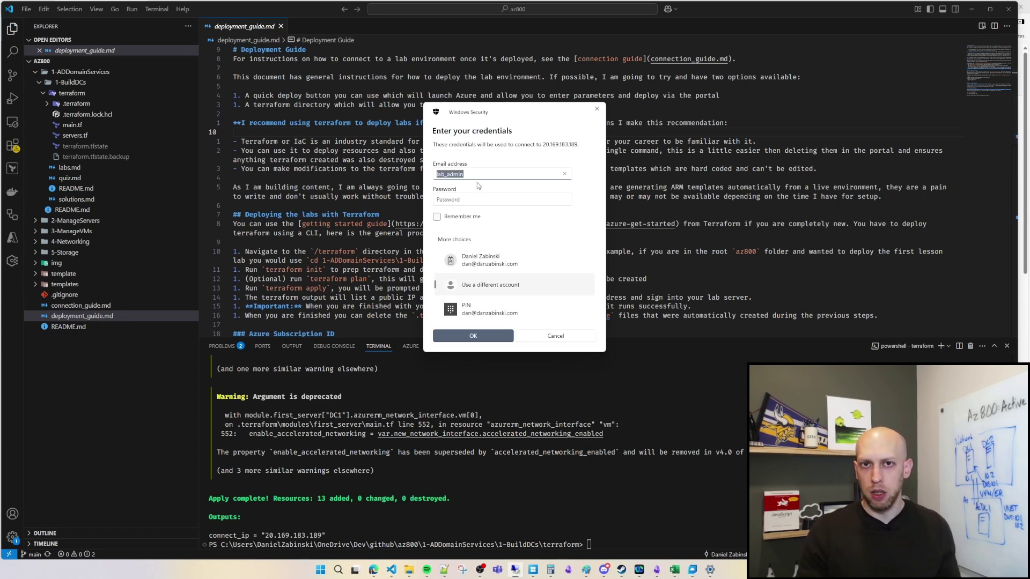
pyautogui.click(488, 202)
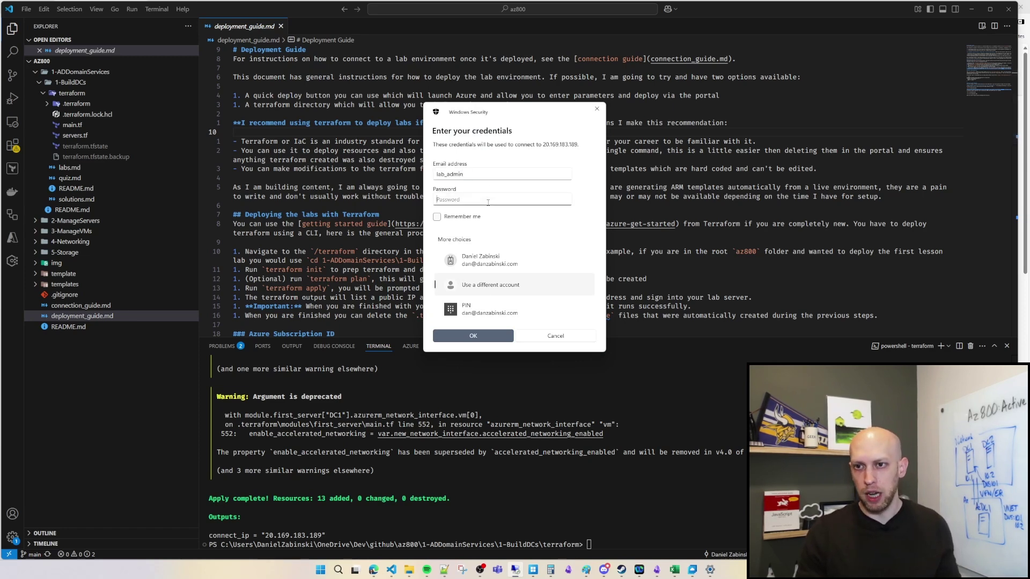
pyautogui.click(72, 124)
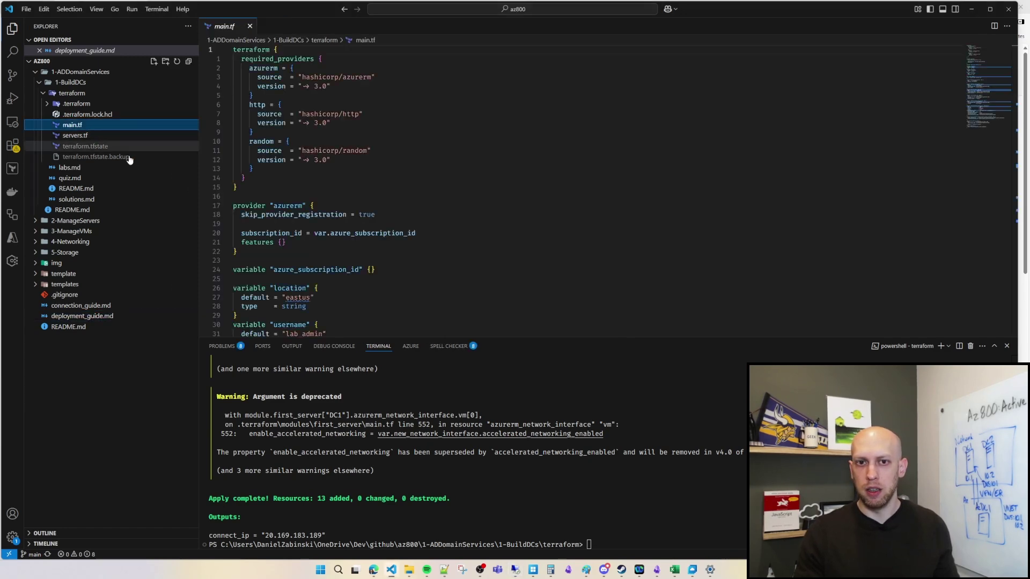
# Step: Confirm the username variable defaults to lab_admin in main.tf, then minimize VS Code to view labs.md
pyautogui.scroll(-3, 316, 251)
pyautogui.scroll(-1, 313, 205)
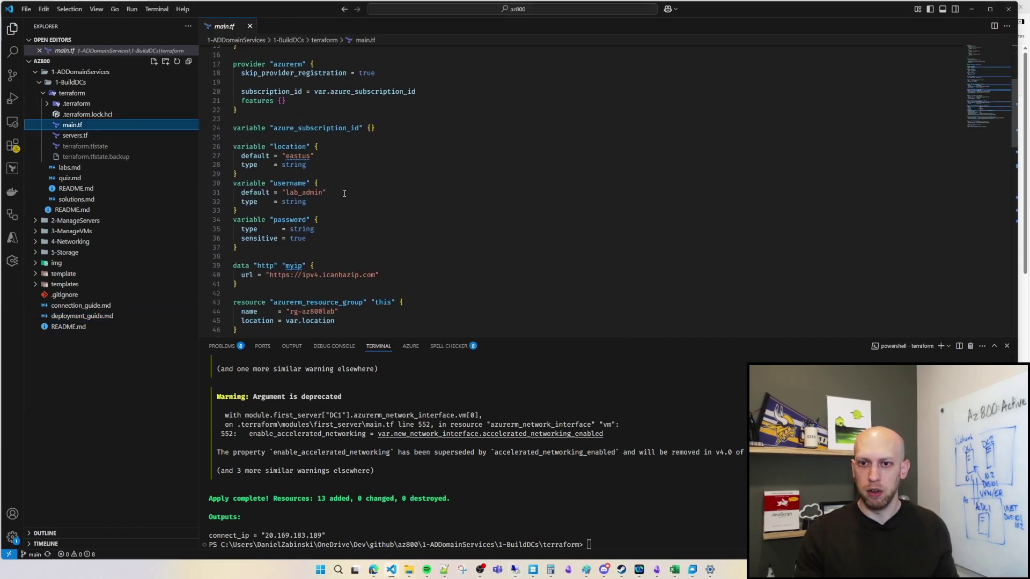
pyautogui.moveTo(308, 202)
pyautogui.mouseDown()
pyautogui.moveTo(242, 183)
pyautogui.moveTo(316, 192)
pyautogui.mouseUp()
pyautogui.click(296, 193)
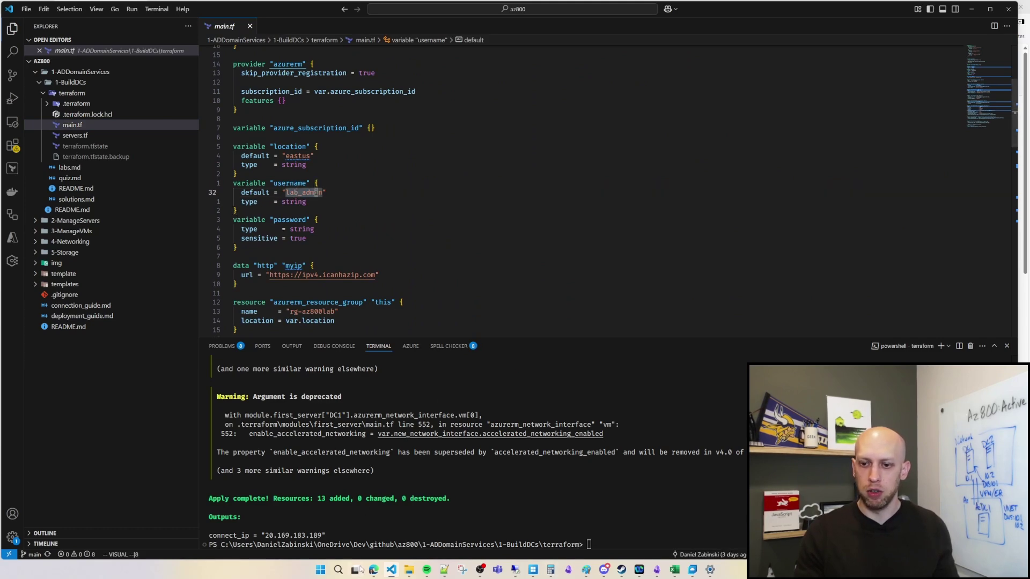
pyautogui.click(390, 570)
pyautogui.click(295, 349)
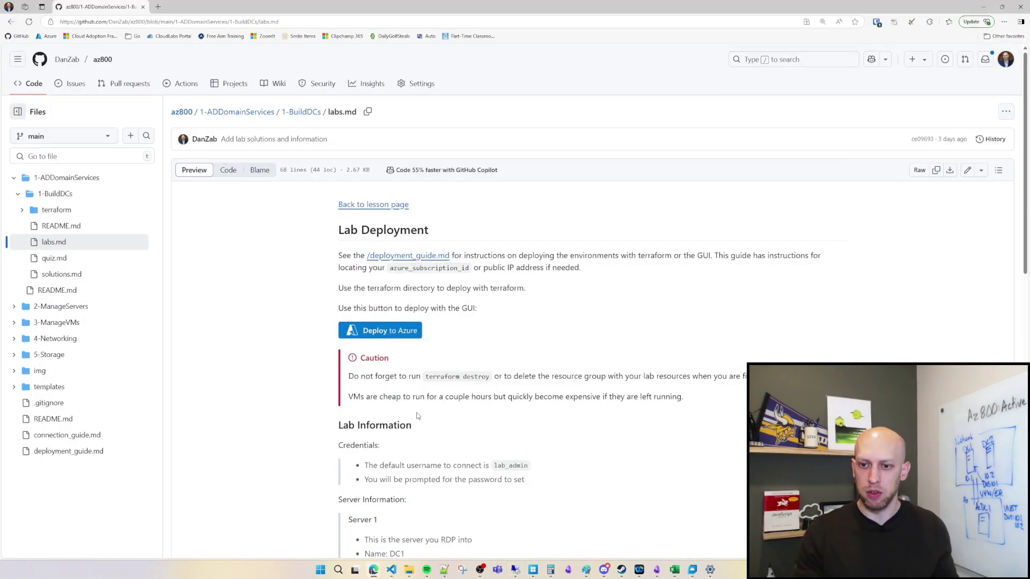
pyautogui.scroll(-2, 295, 349)
# Step: Enter the lab admin password in Windows Security and accept the untrusted certificate warning
pyautogui.moveTo(528, 344); pyautogui.dragTo(361, 344)
pyautogui.click(370, 290)
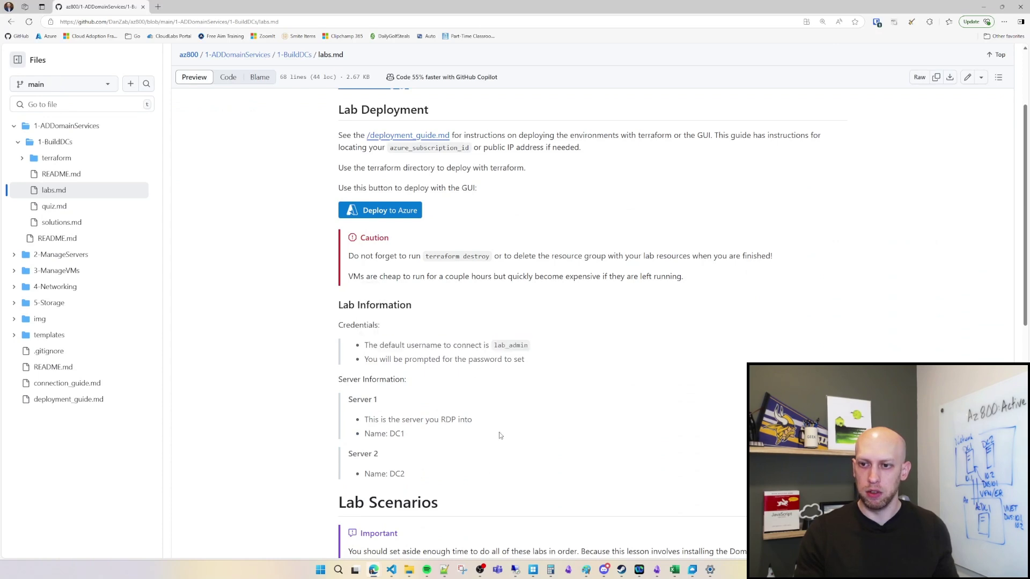
pyautogui.click(514, 569)
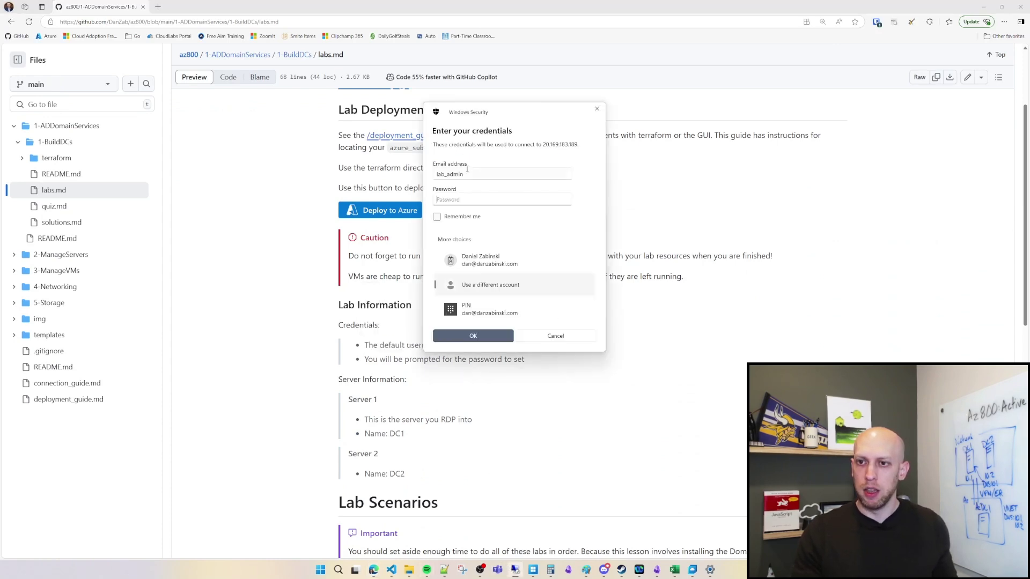
pyautogui.write('********')
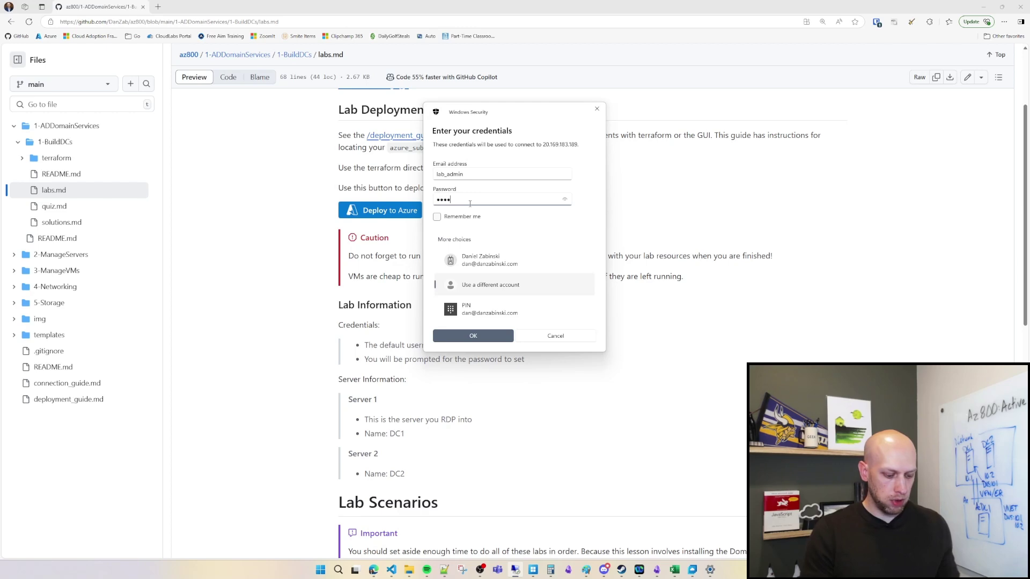
pyautogui.write('***')
pyautogui.press('Return')
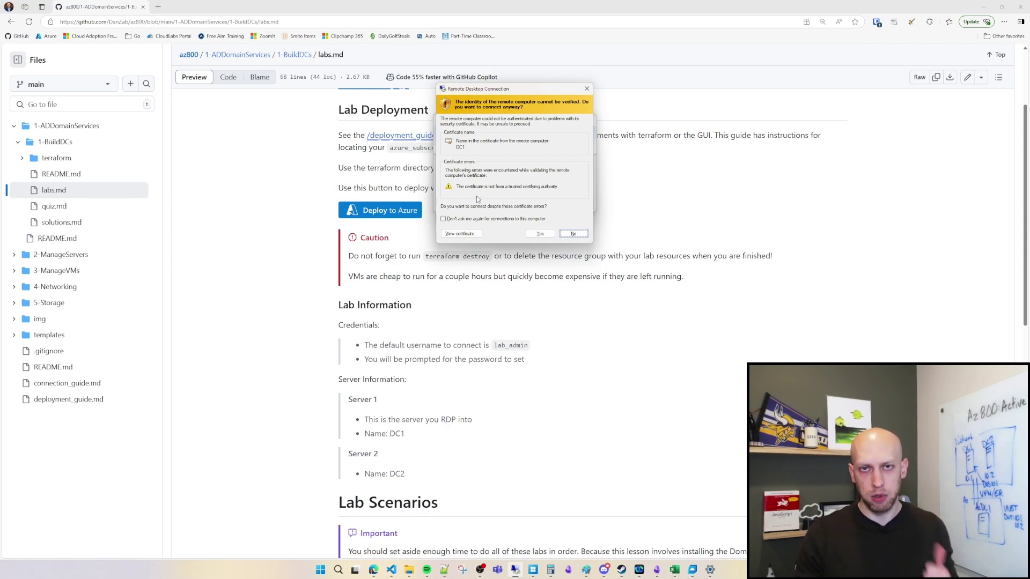
pyautogui.click(541, 235)
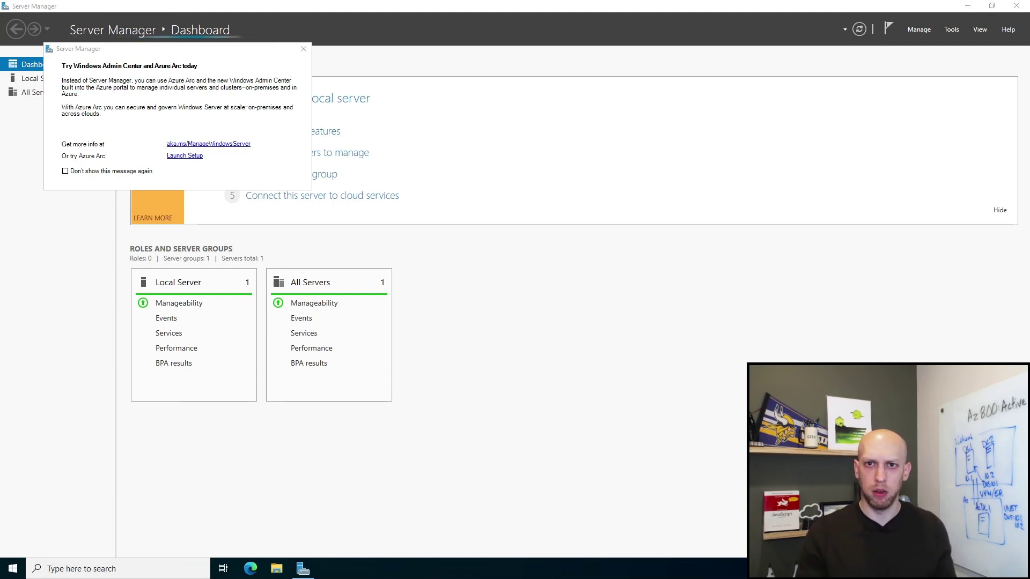
# Step: Close the 'Try Windows Admin Center' popup, restore Server Manager, and open the Manage menu
pyautogui.click(304, 49)
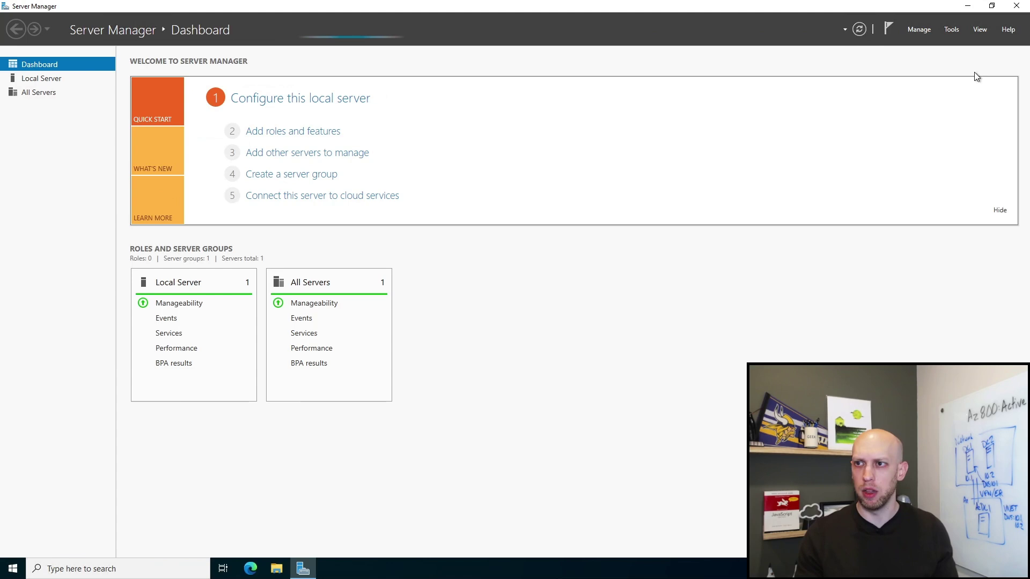
pyautogui.click(967, 6)
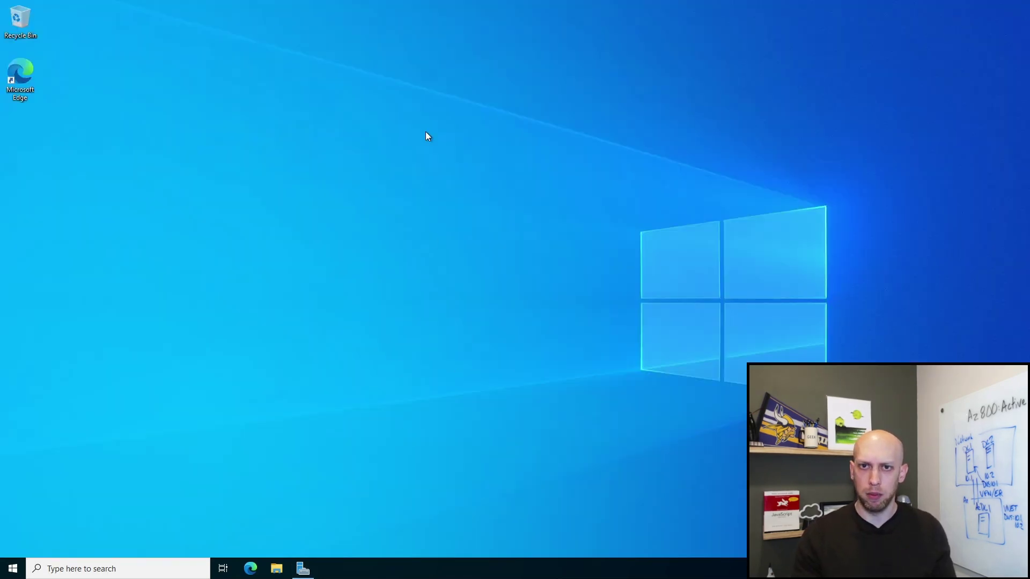
pyautogui.click(302, 567)
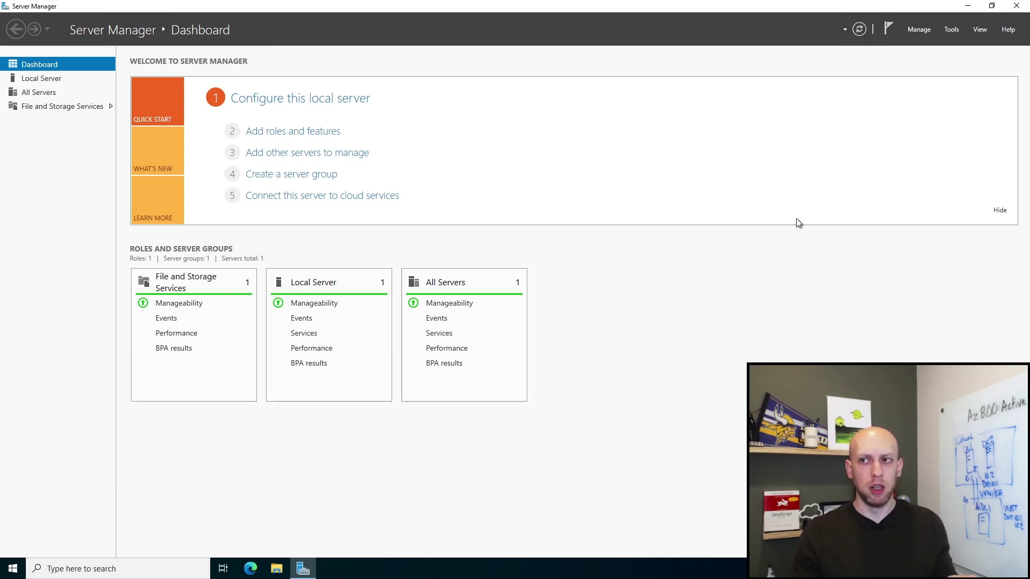
pyautogui.click(918, 30)
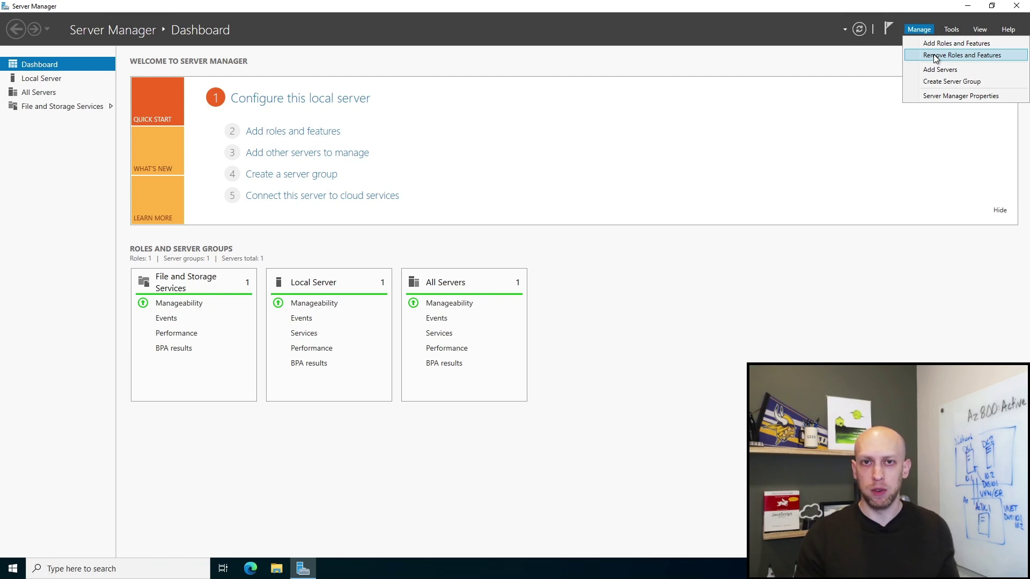
# Step: Add the Active Directory Domain Services role and its management features to DC1 as a role-based installation
pyautogui.click(919, 30)
pyautogui.click(933, 44)
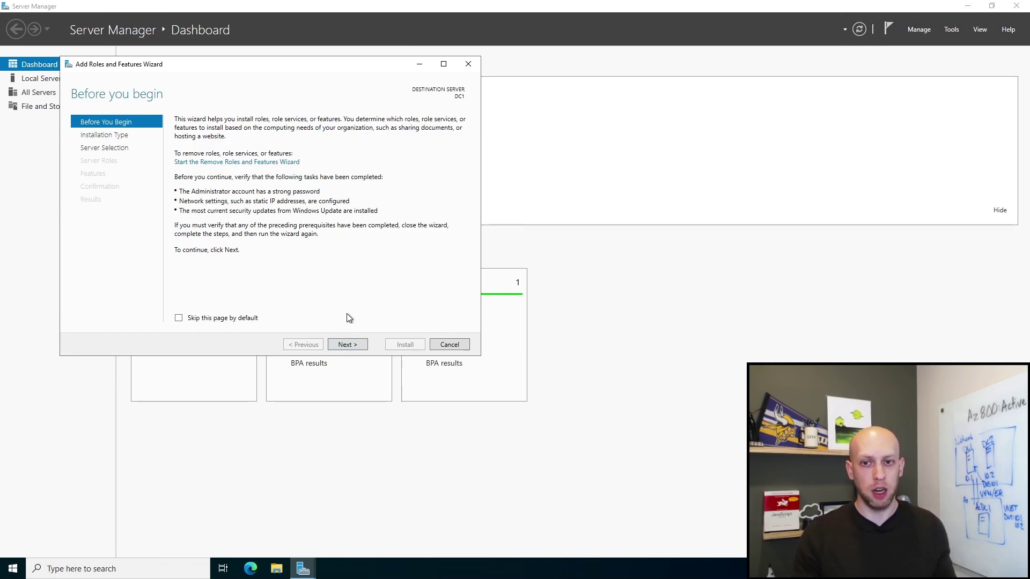
pyautogui.click(347, 344)
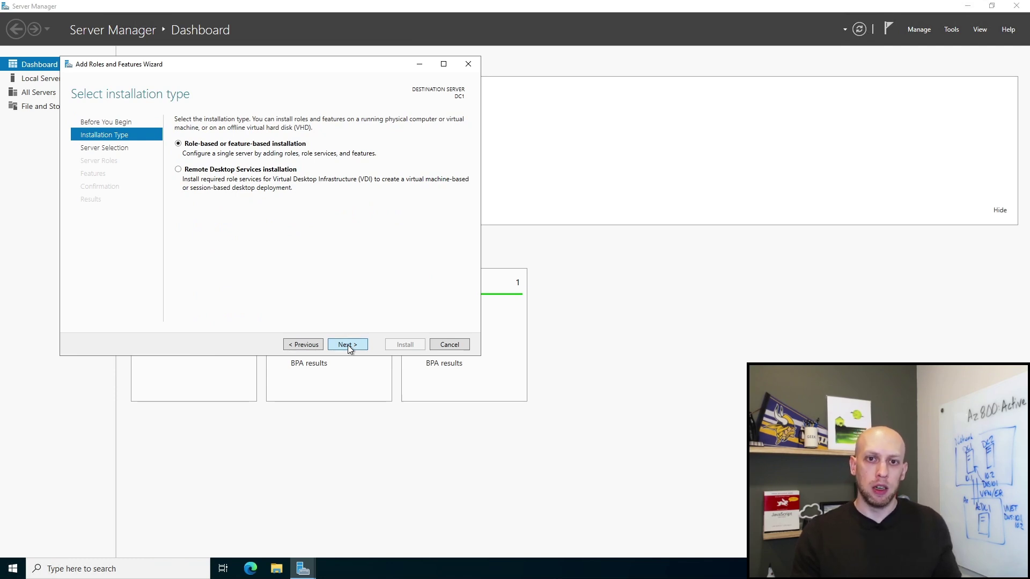
pyautogui.click(348, 345)
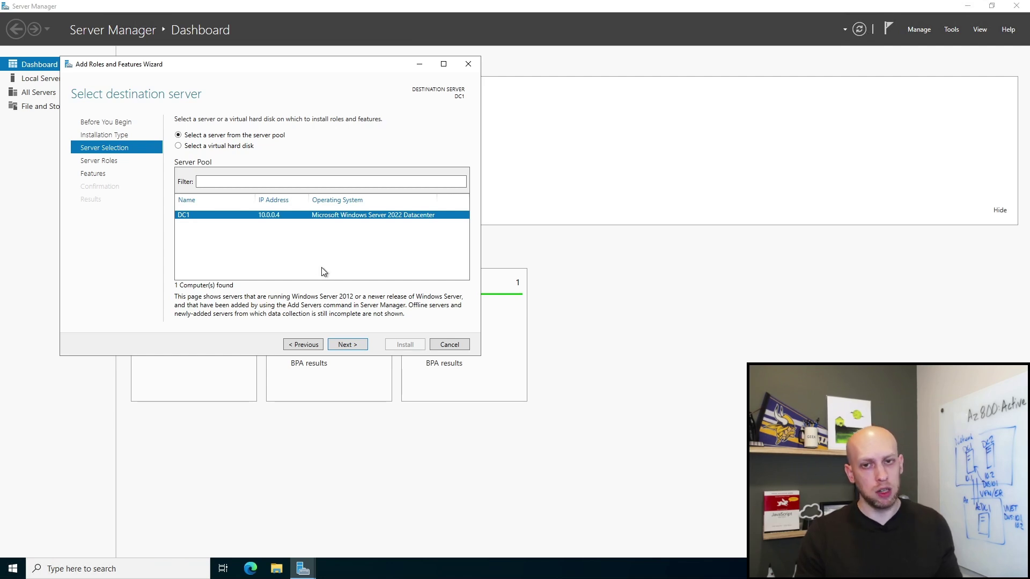
pyautogui.click(345, 345)
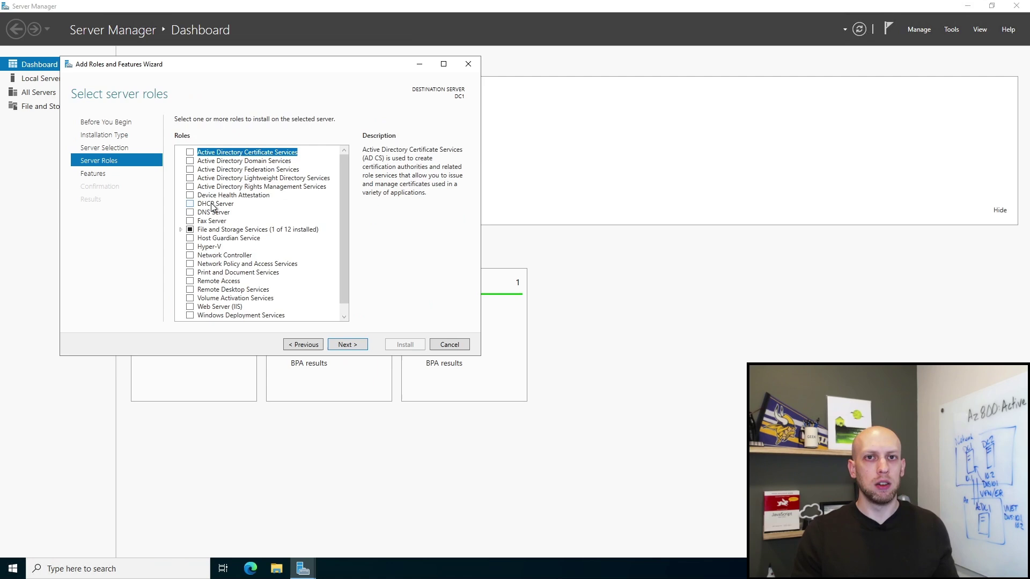
pyautogui.click(190, 161)
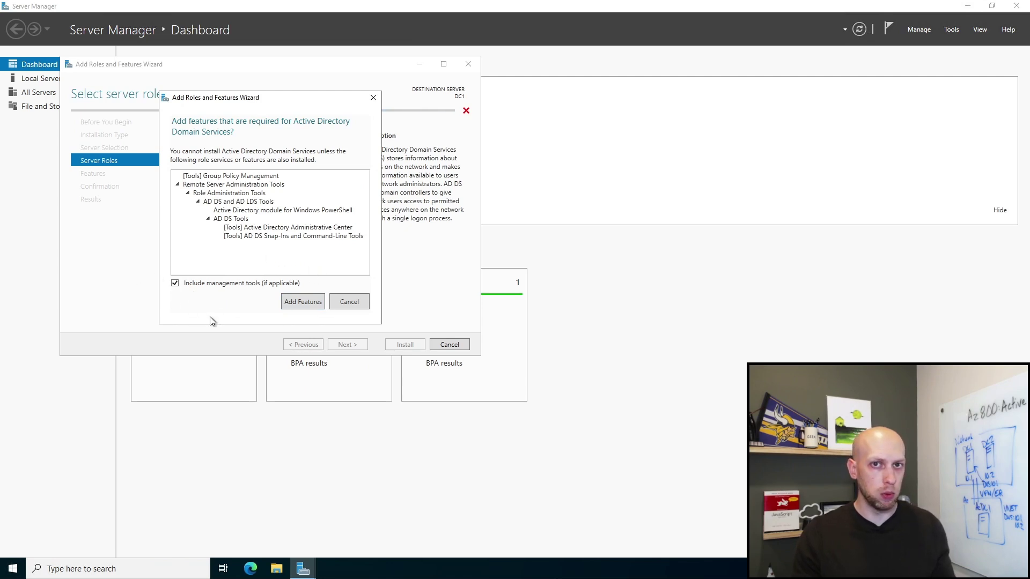
pyautogui.click(293, 304)
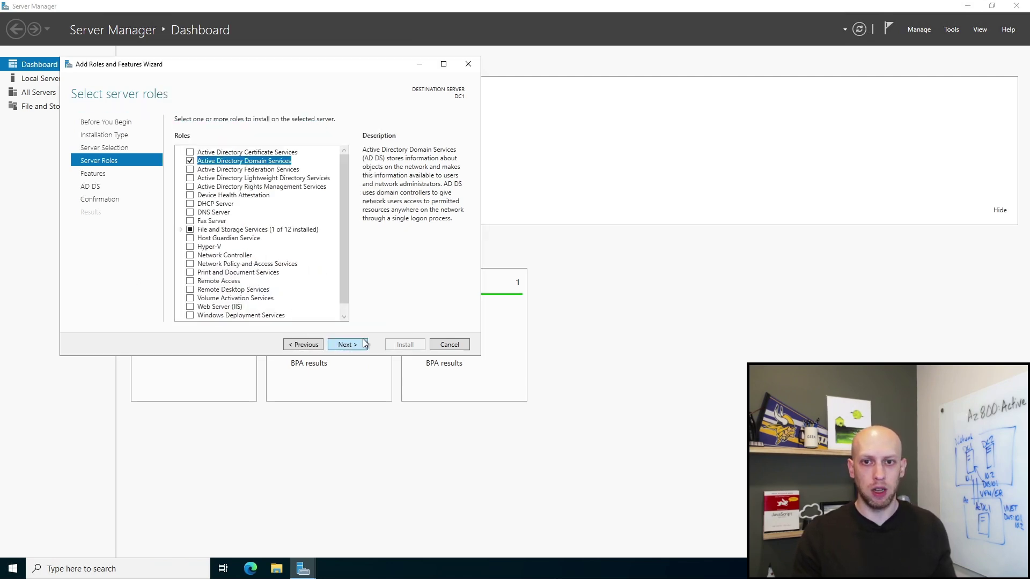
pyautogui.click(347, 345)
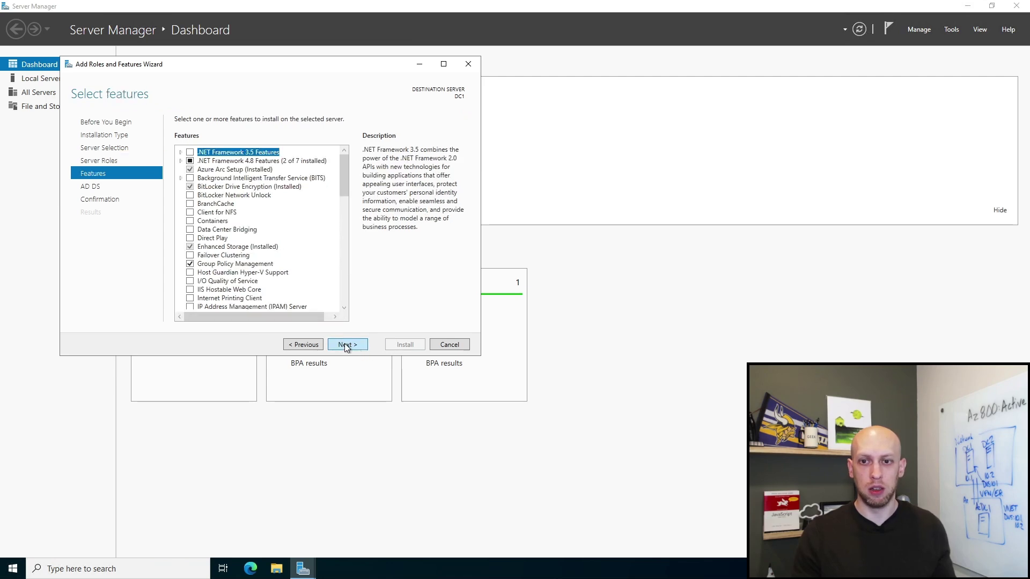
pyautogui.click(347, 345)
pyautogui.click(357, 345)
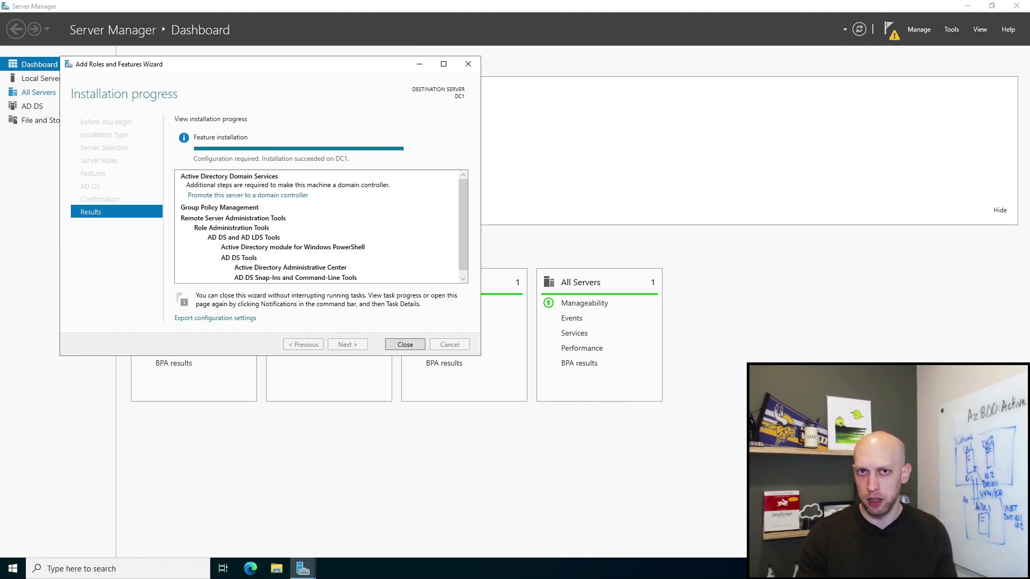
# Step: Close the completed installation wizard and show the pending post-deployment notification
pyautogui.click(406, 344)
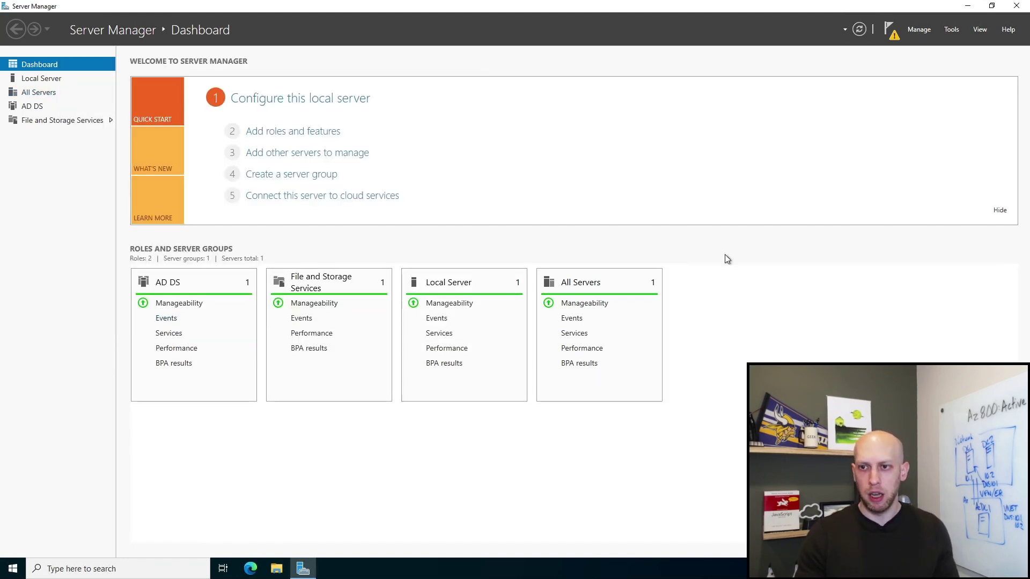
pyautogui.click(892, 33)
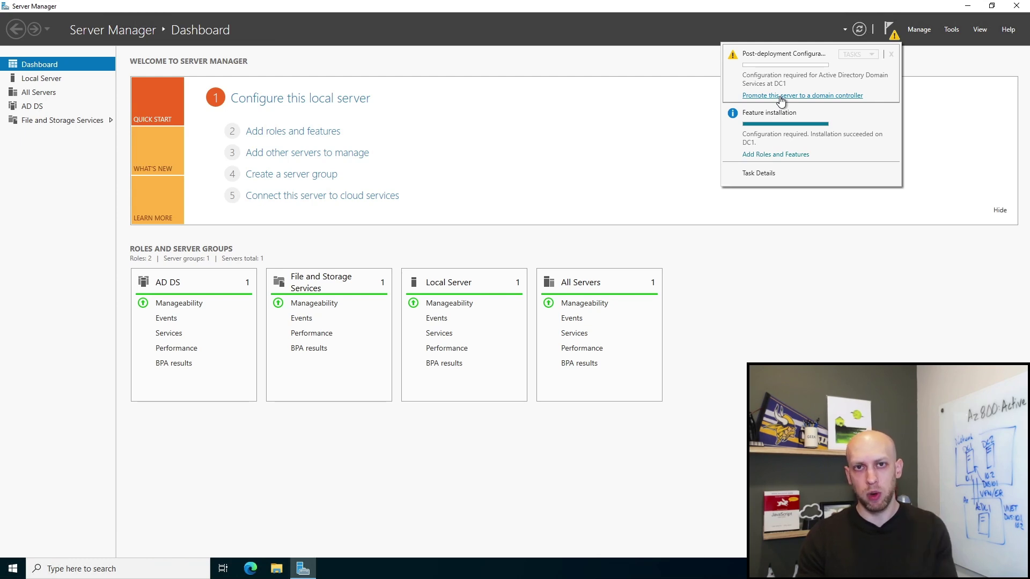
# Step: Choose 'Promote this server to a domain controller' from the notifications
pyautogui.click(780, 97)
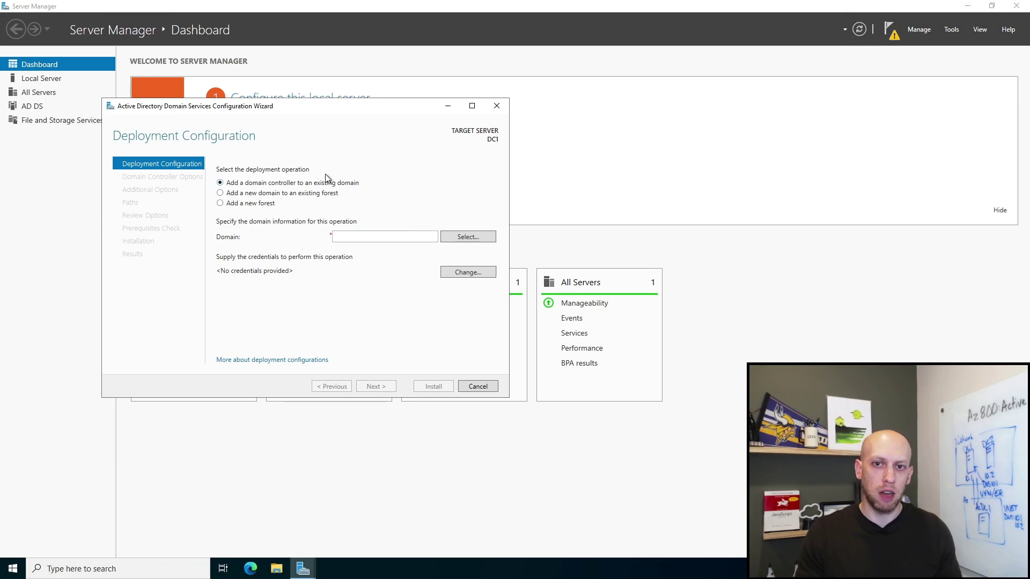
# Step: Select 'Add a new forest' as the deployment operation
pyautogui.click(247, 204)
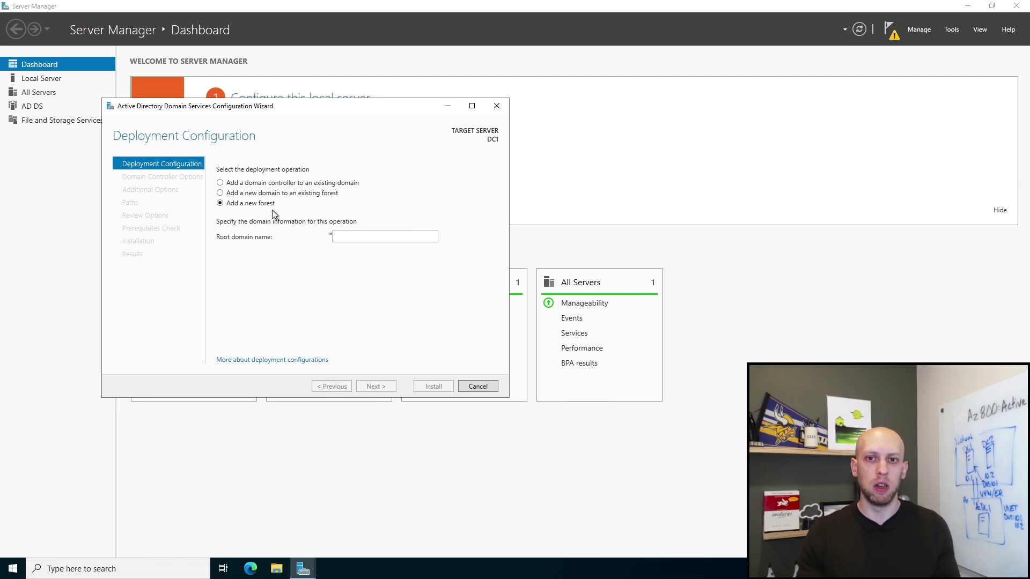
# Step: Enter dzab.local as the root domain name, correcting the earlier mistyped suffix
pyautogui.click(351, 236)
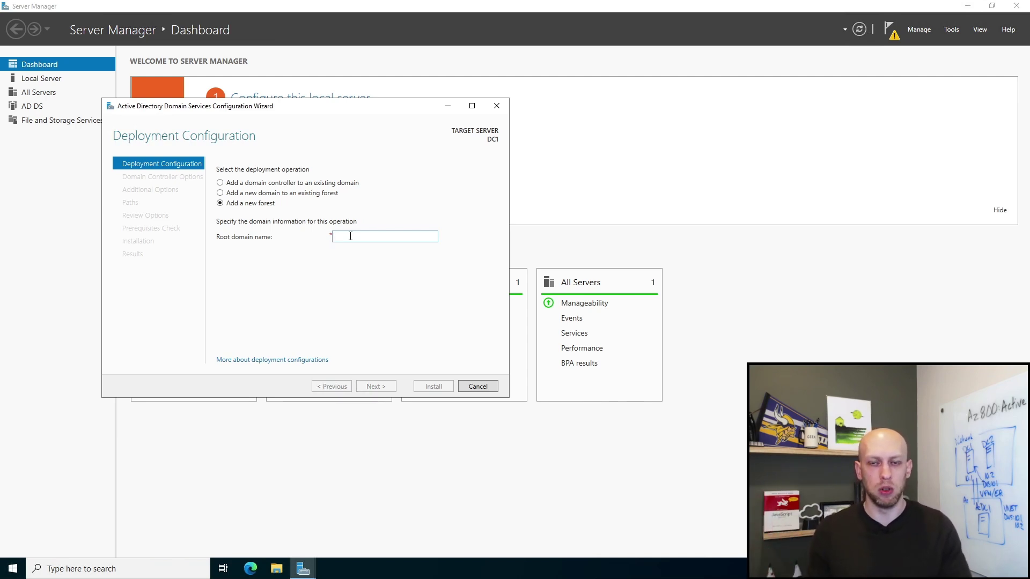
pyautogui.write('.local')
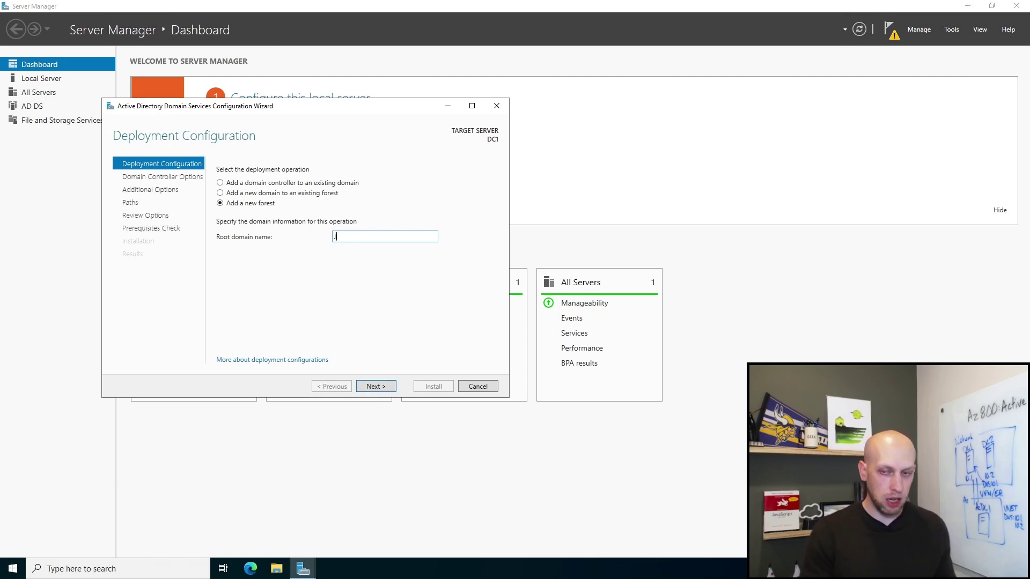
pyautogui.press('BackSpace')
pyautogui.press('BackSpace')
pyautogui.press('BackSpace')
pyautogui.press('BackSpace')
pyautogui.press('BackSpace')
pyautogui.press('BackSpace')
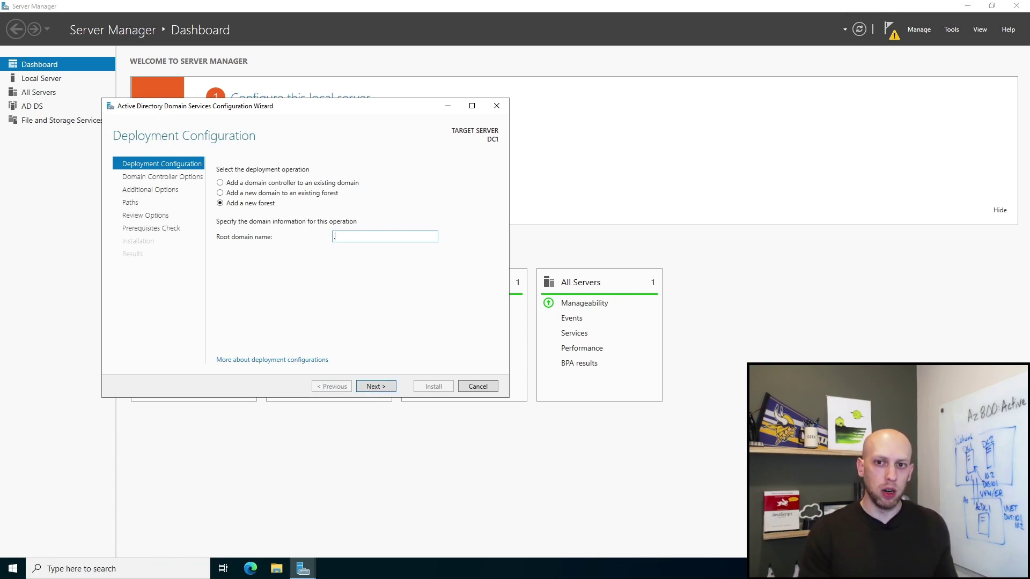
pyautogui.write('.custom')
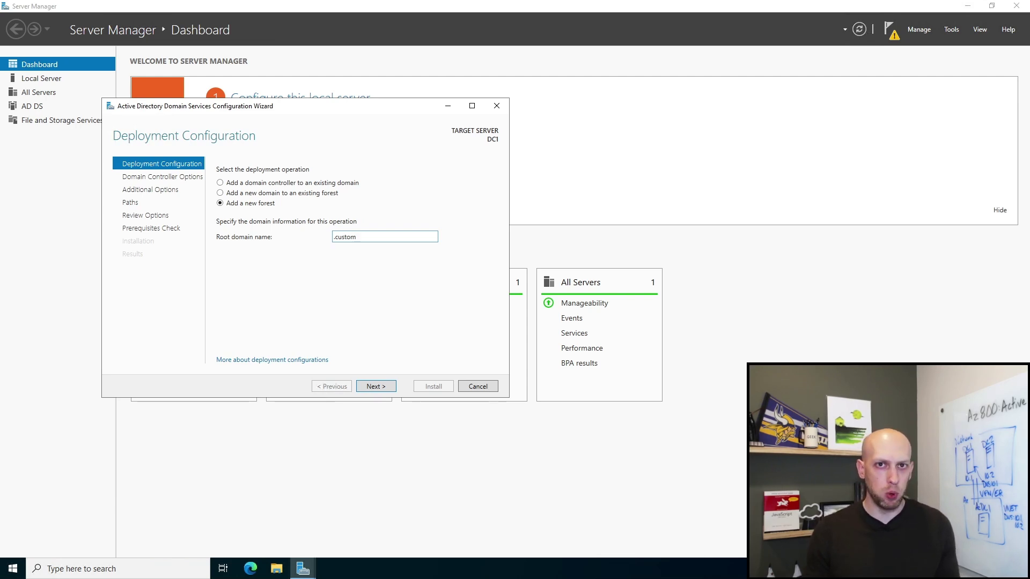
pyautogui.press('BackSpace')
pyautogui.press('BackSpace')
pyautogui.press('BackSpace')
pyautogui.press('BackSpace')
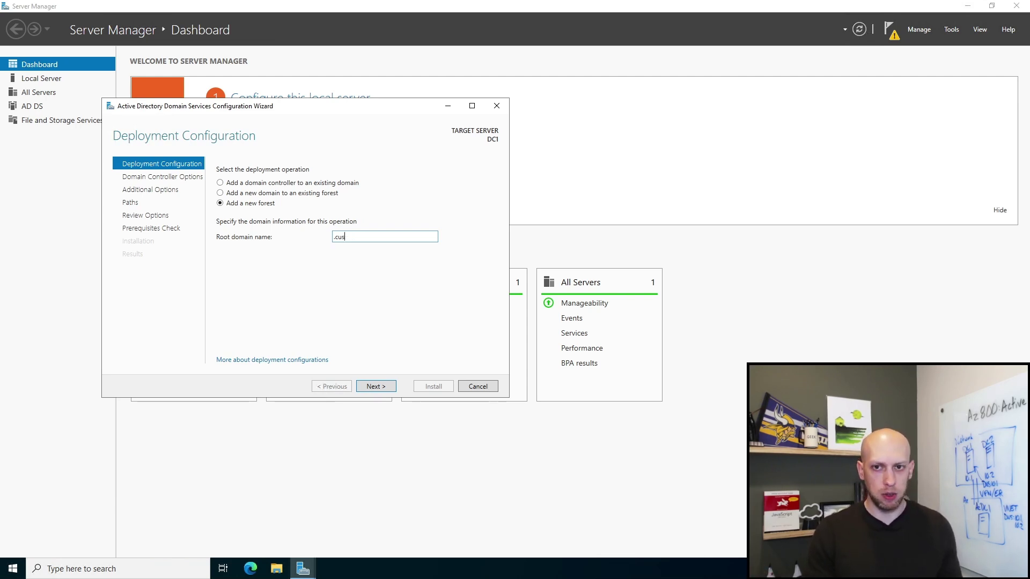
pyautogui.press('BackSpace')
pyautogui.press('BackSpace')
pyautogui.press('BackSpace')
pyautogui.press('BackSpace')
pyautogui.write('dzab.l')
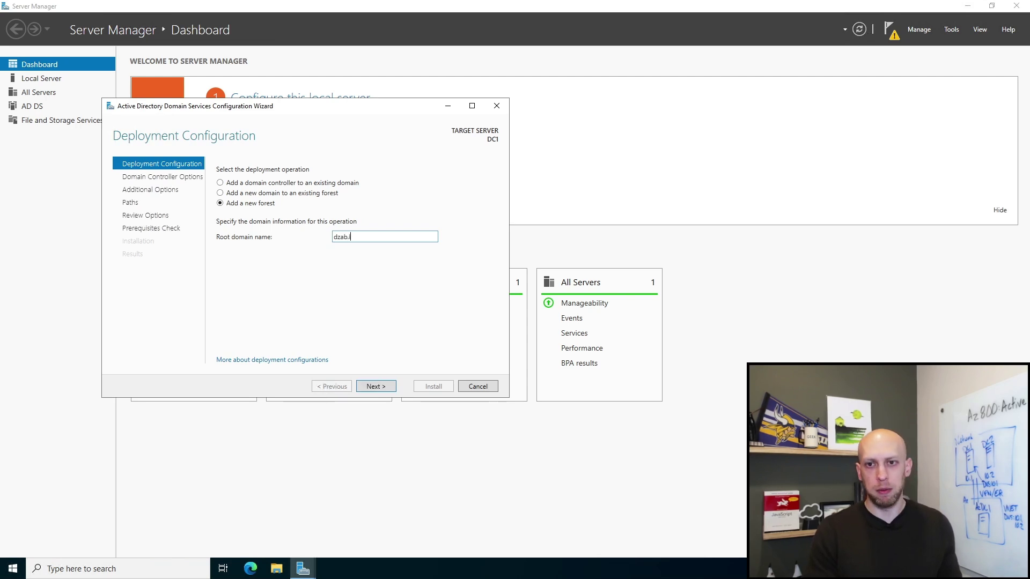
pyautogui.write('ocal')
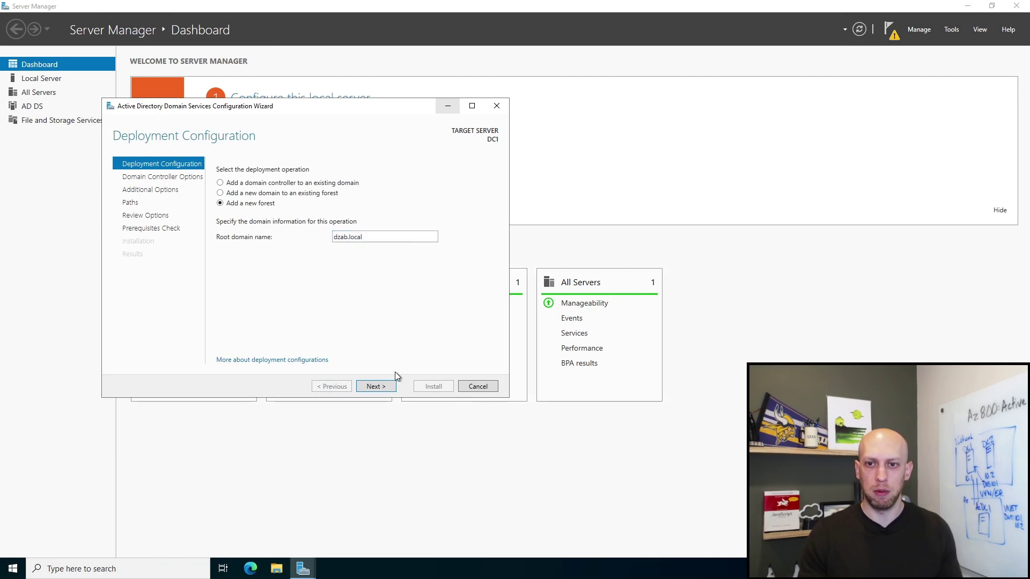
# Step: On Domain Controller Options, enter and confirm the DSRM password, then continue
pyautogui.click(376, 386)
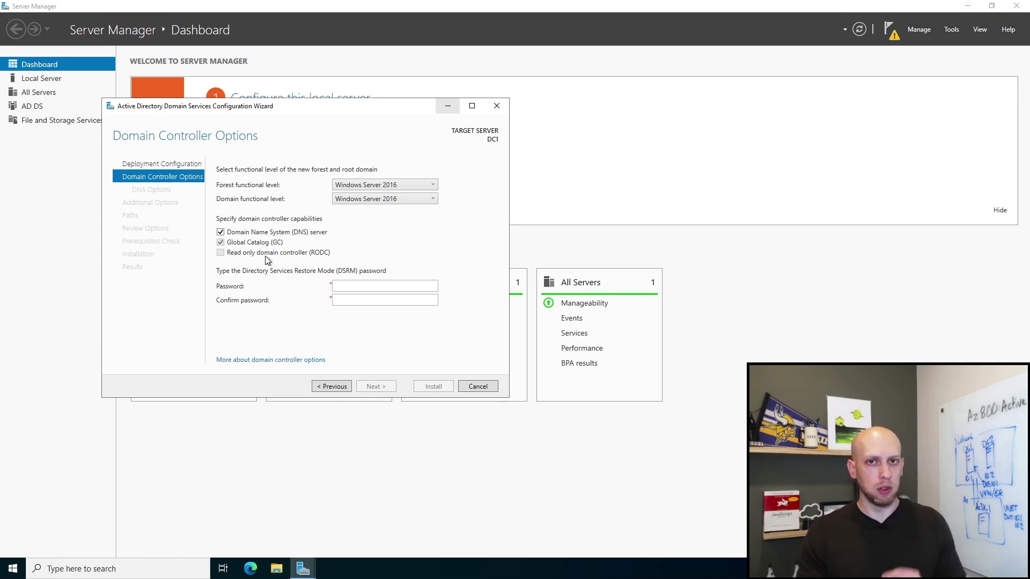
pyautogui.click(355, 284)
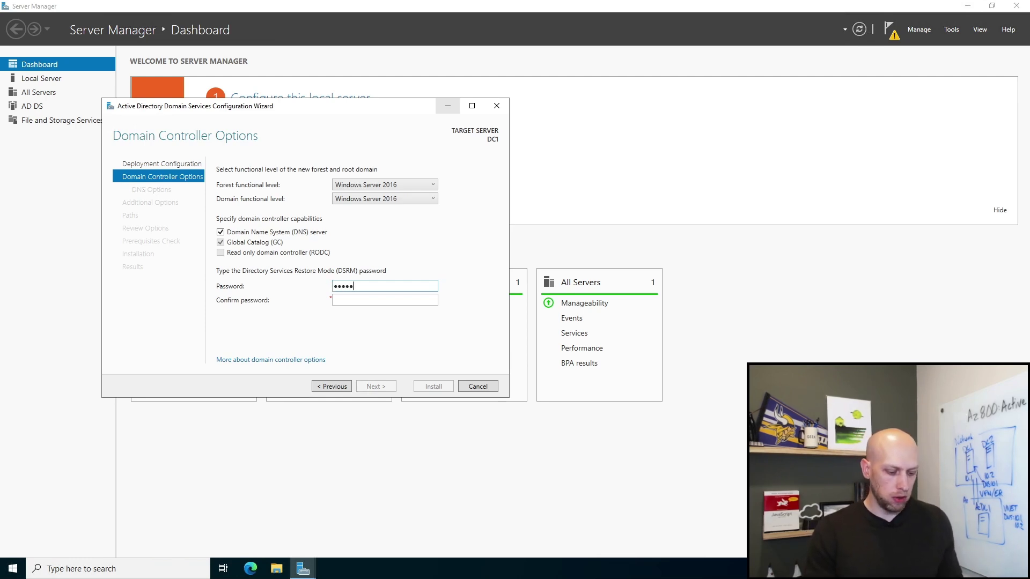
pyautogui.write('123')
pyautogui.press('Tab')
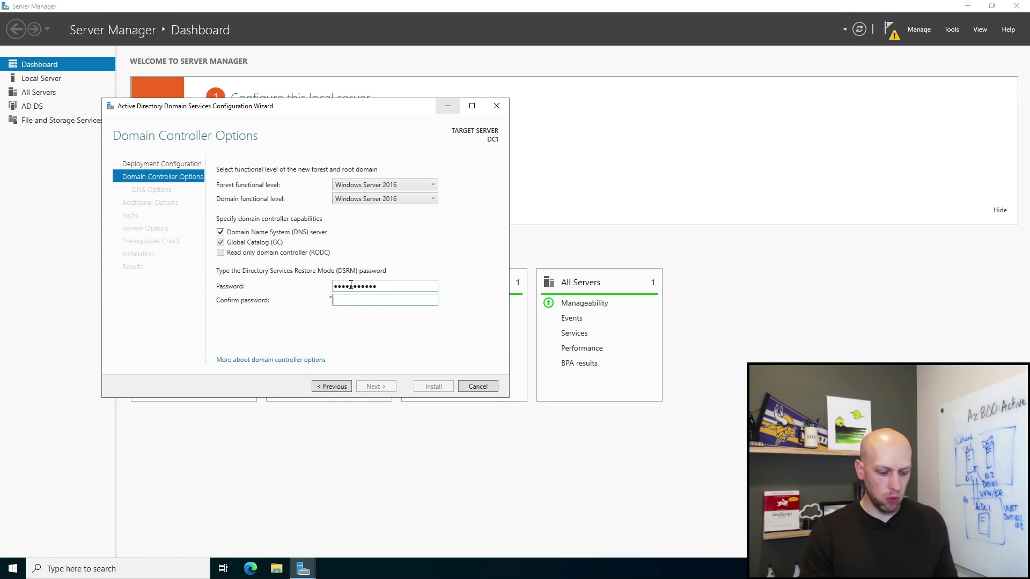
pyautogui.write('•••••••••••')
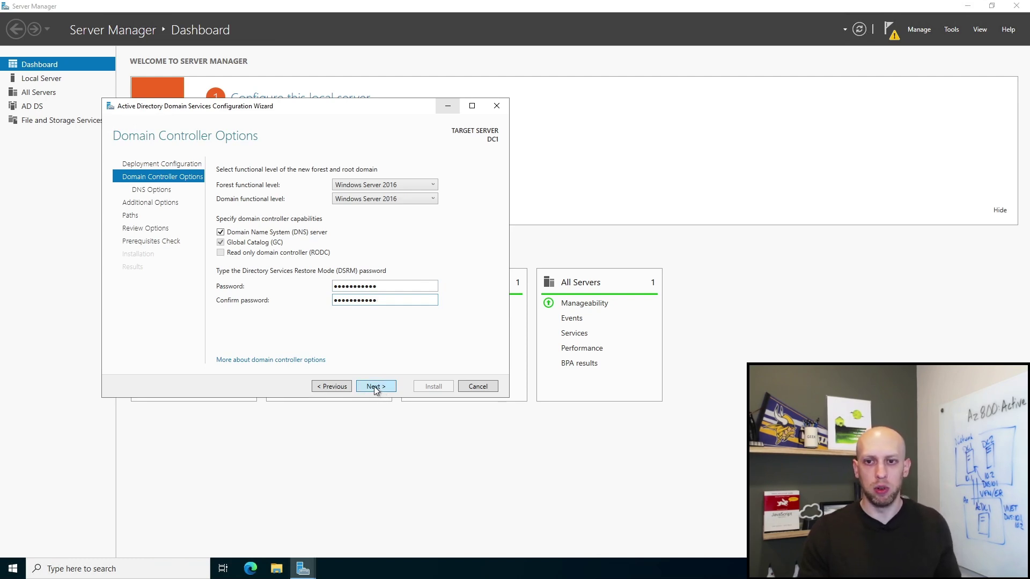
pyautogui.moveTo(378, 301); pyautogui.dragTo(293, 300)
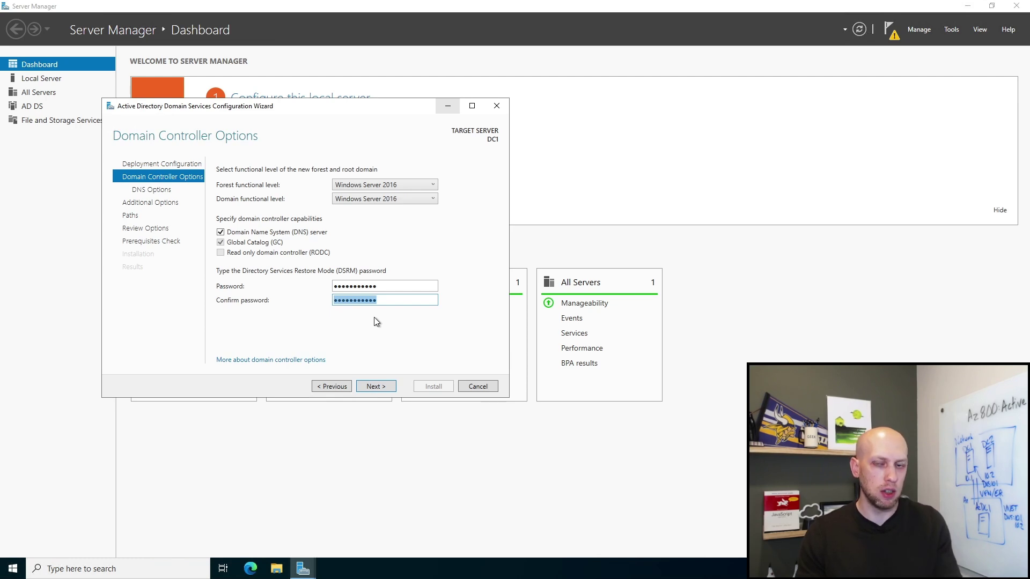
pyautogui.click(382, 301)
pyautogui.doubleClick(378, 300)
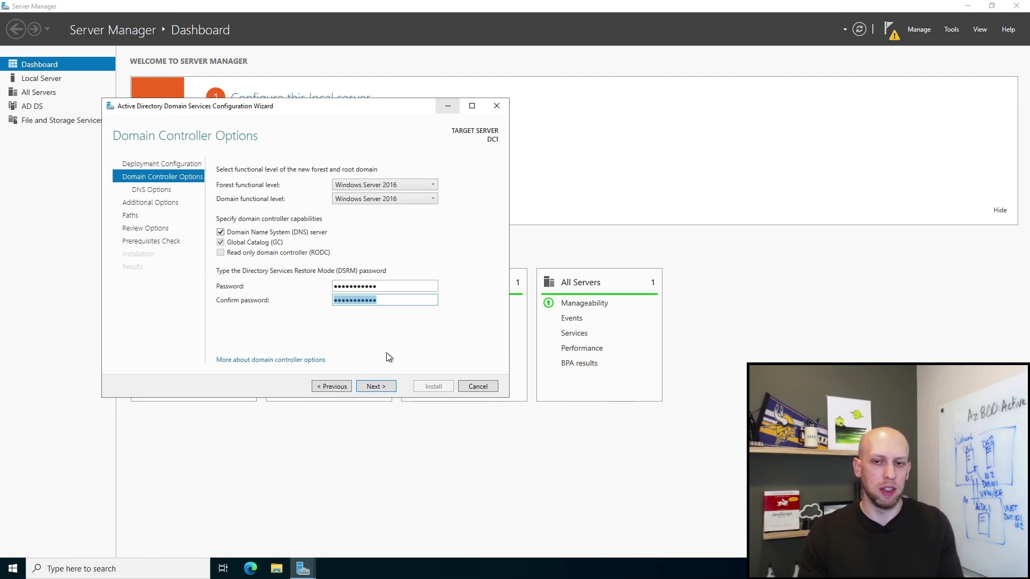
pyautogui.click(376, 386)
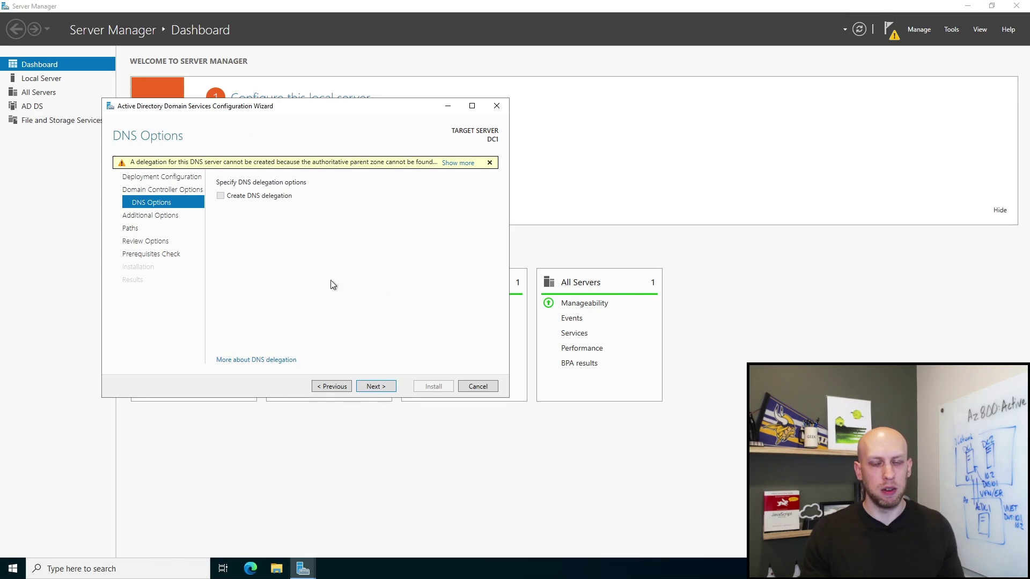
# Step: Leave Create DNS delegation unchecked and continue to Additional Options
pyautogui.click(376, 386)
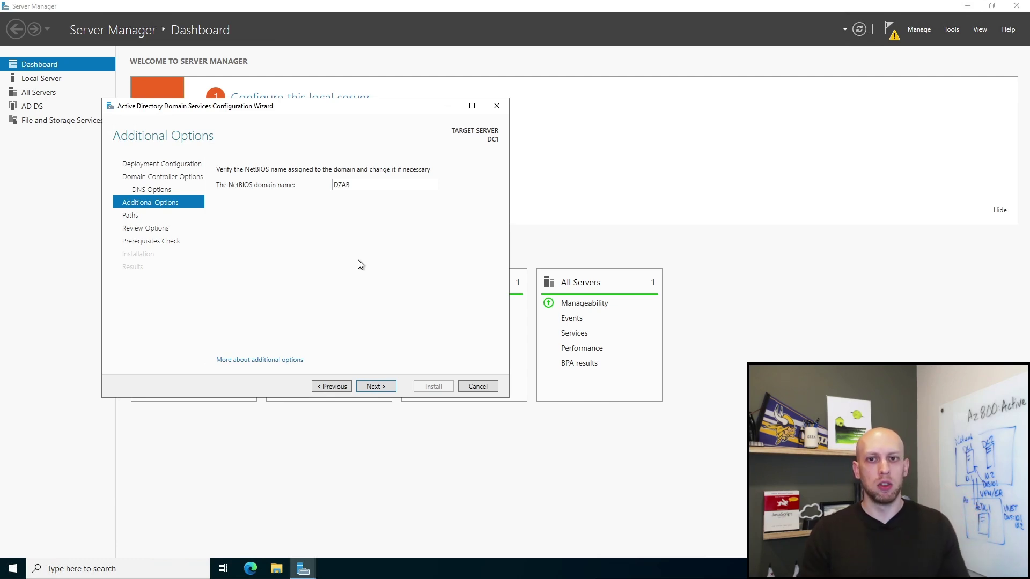
# Step: Trim the NetBIOS domain name back to DZAB and proceed to the Paths page
pyautogui.moveTo(367, 182); pyautogui.dragTo(306, 192)
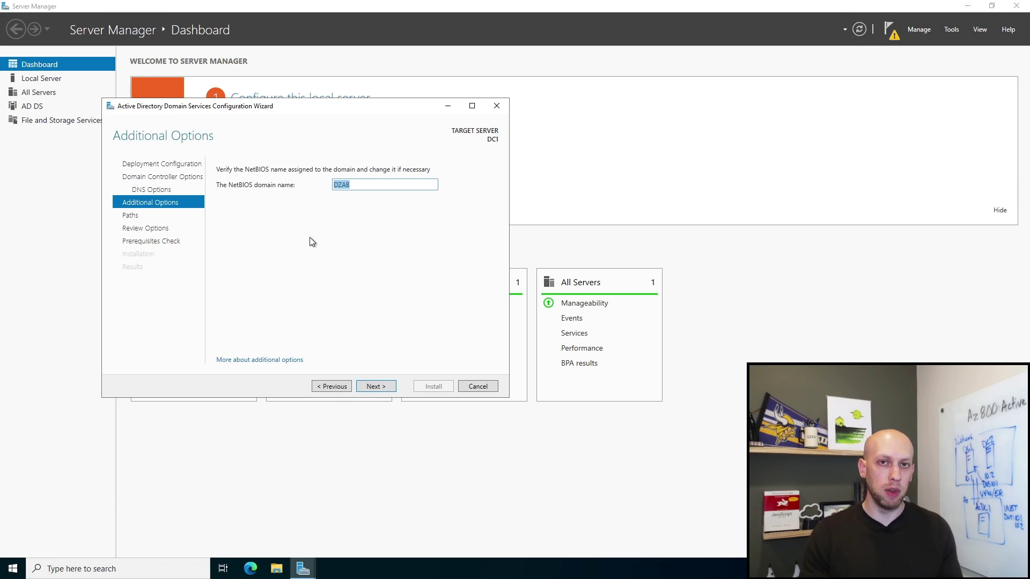
pyautogui.click(357, 187)
pyautogui.click(351, 186)
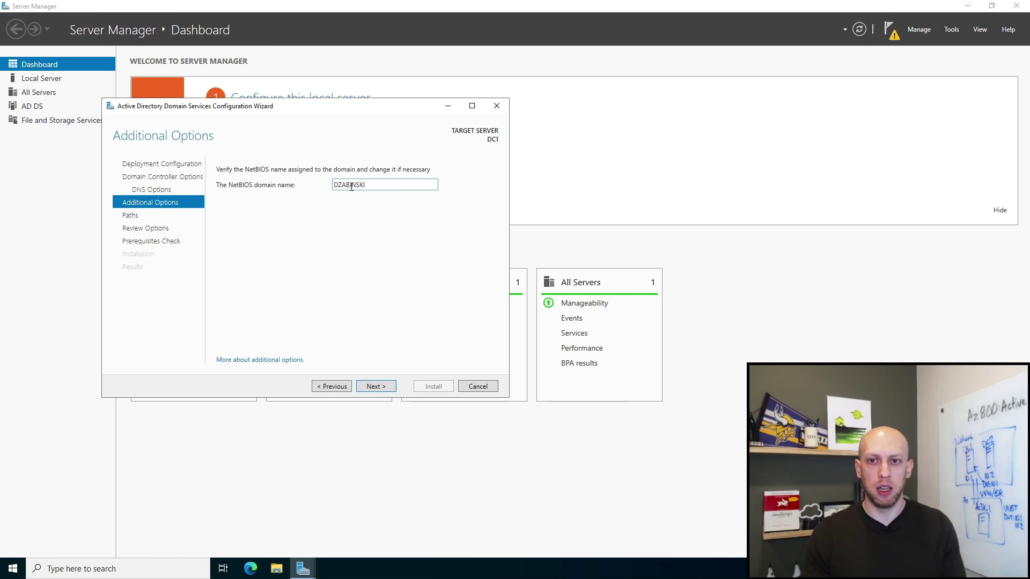
pyautogui.press('BackSpace')
pyautogui.press('BackSpace')
pyautogui.press('BackSpace')
pyautogui.press('BackSpace')
pyautogui.press('BackSpace')
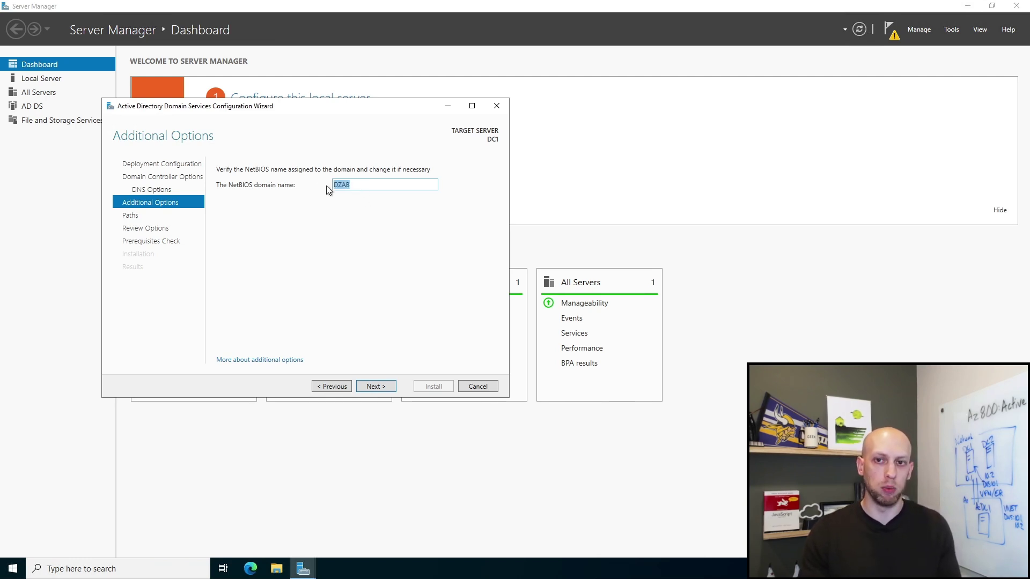
pyautogui.click(360, 185)
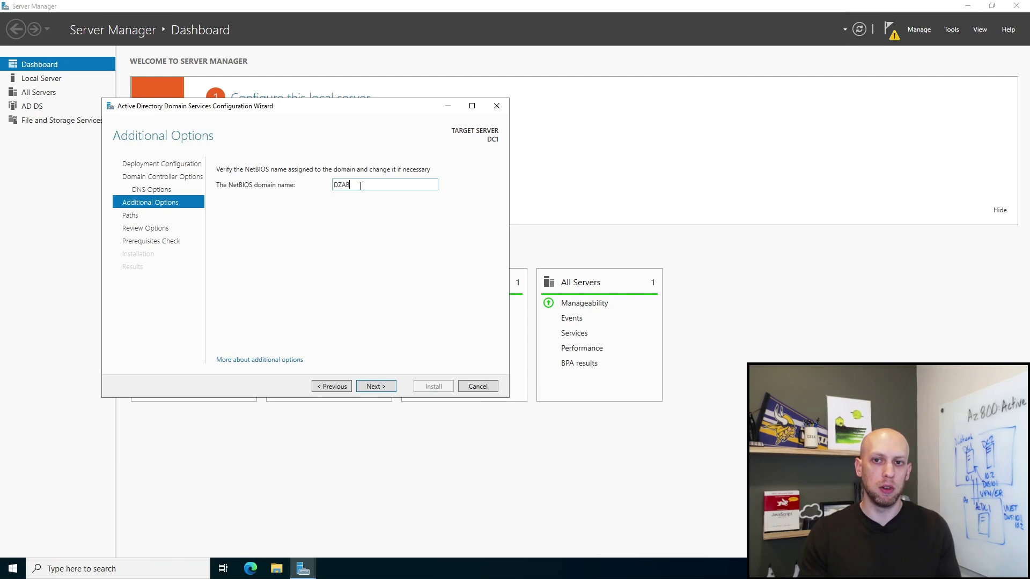
pyautogui.click(380, 389)
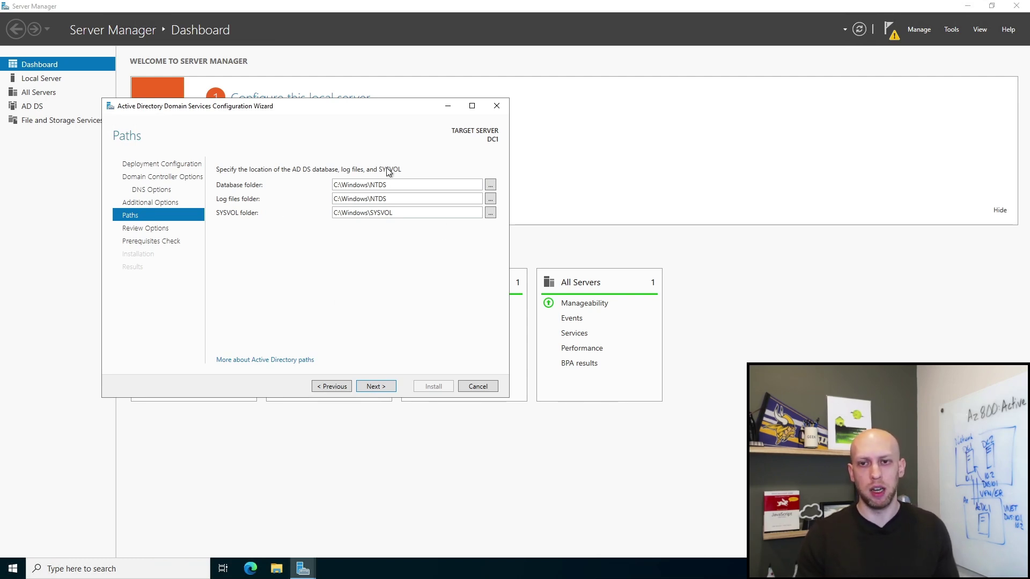
# Step: Accept the default NTDS and SYSVOL paths, review the options, and run the prerequisites check
pyautogui.click(374, 386)
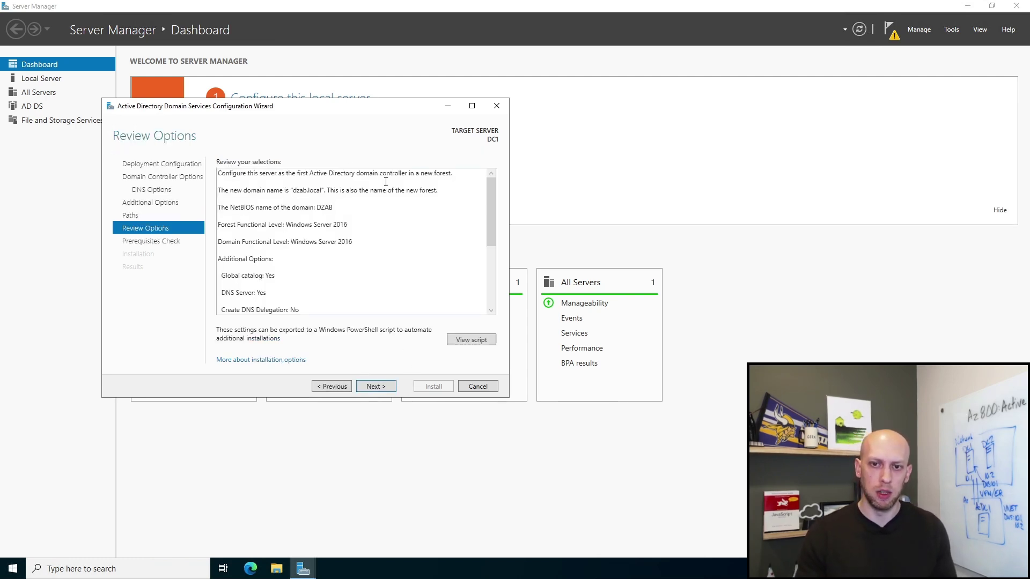
pyautogui.scroll(-3, 325, 269)
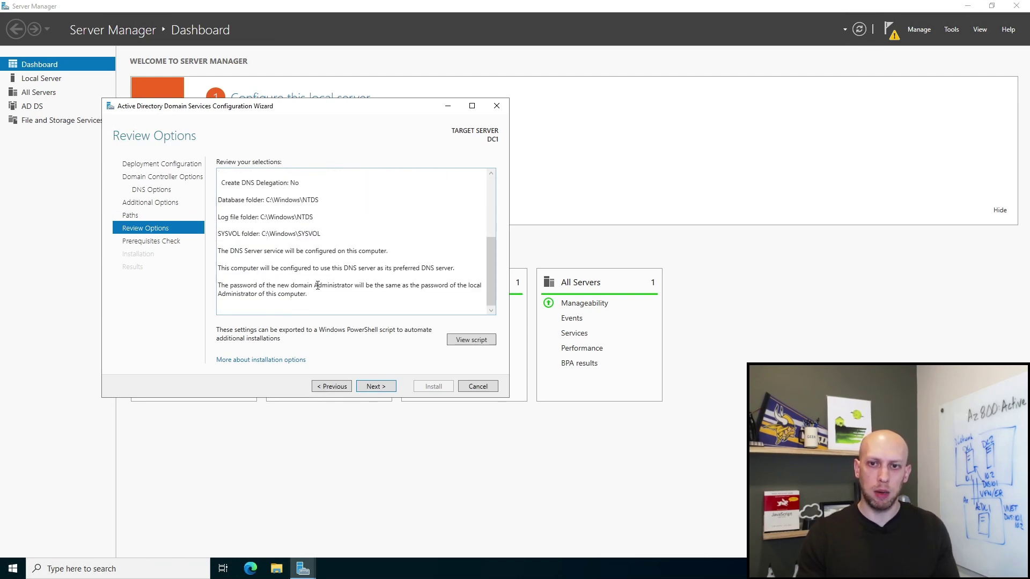
pyautogui.scroll(5, 317, 285)
pyautogui.click(375, 387)
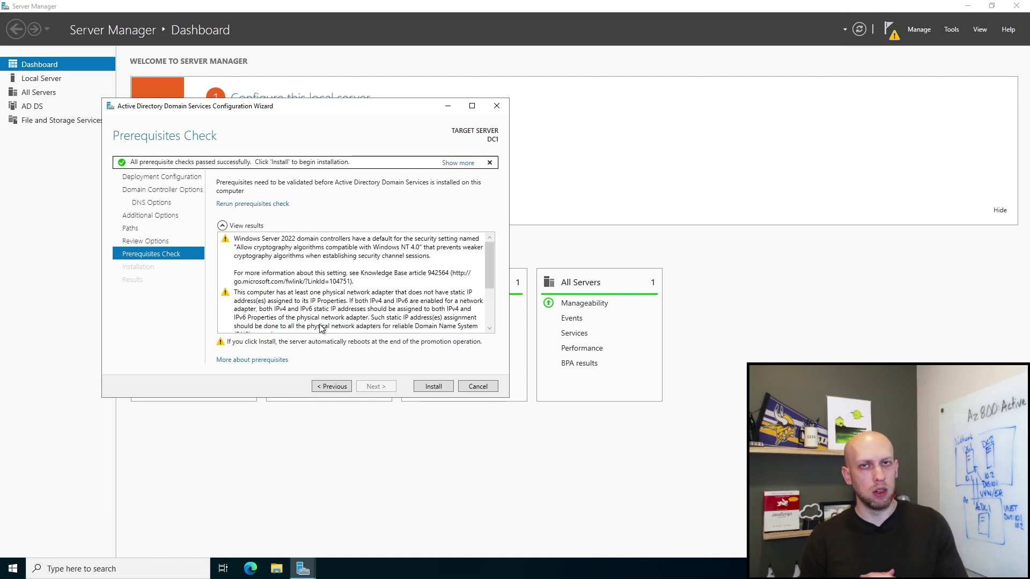
# Step: Review the static IP and DNS delegation warnings, then install the domain controller
pyautogui.click(384, 261)
pyautogui.scroll(-2, 380, 255)
pyautogui.click(369, 268)
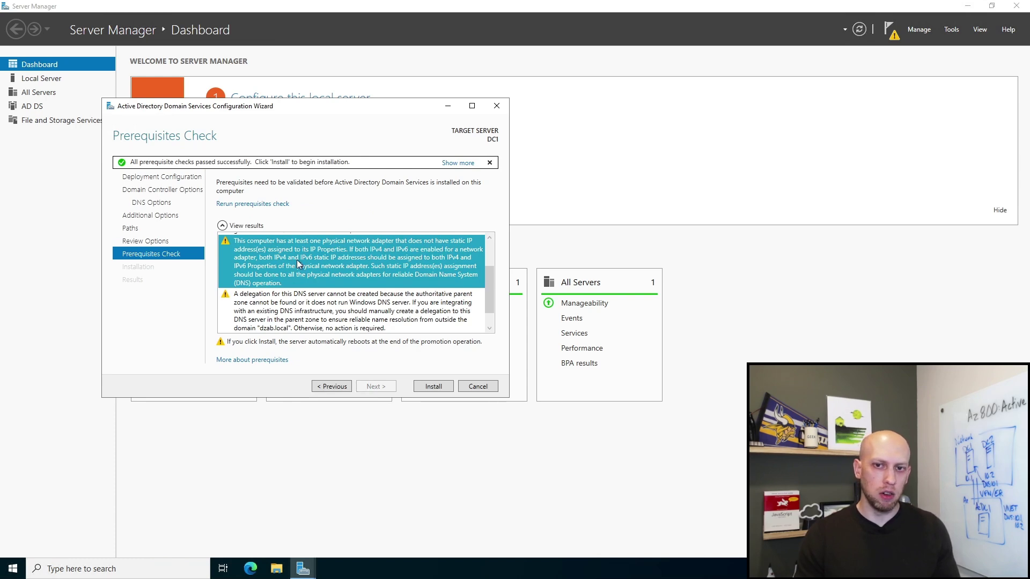
pyautogui.click(359, 310)
pyautogui.click(356, 271)
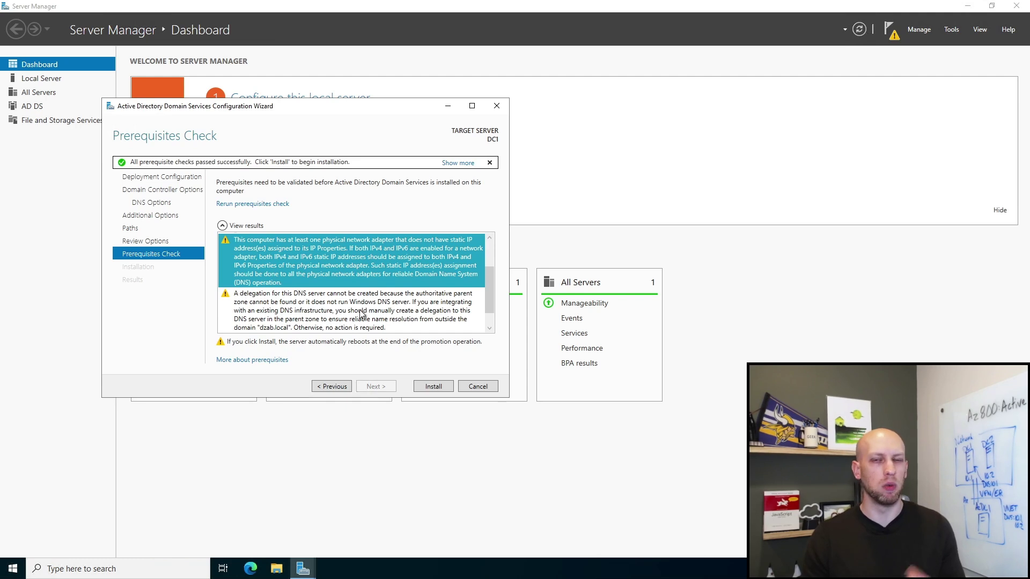
pyautogui.scroll(-2, 353, 278)
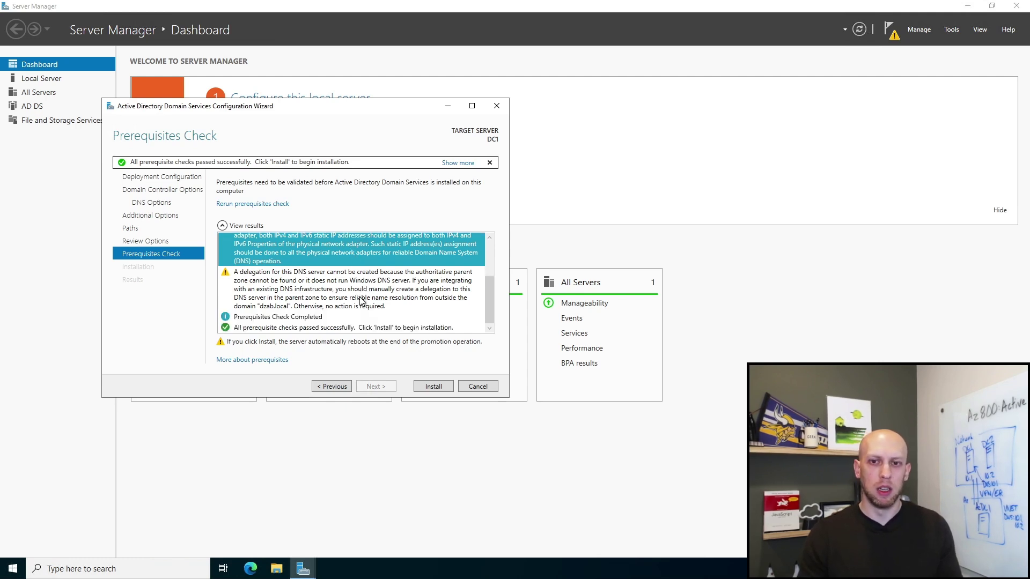
pyautogui.click(253, 321)
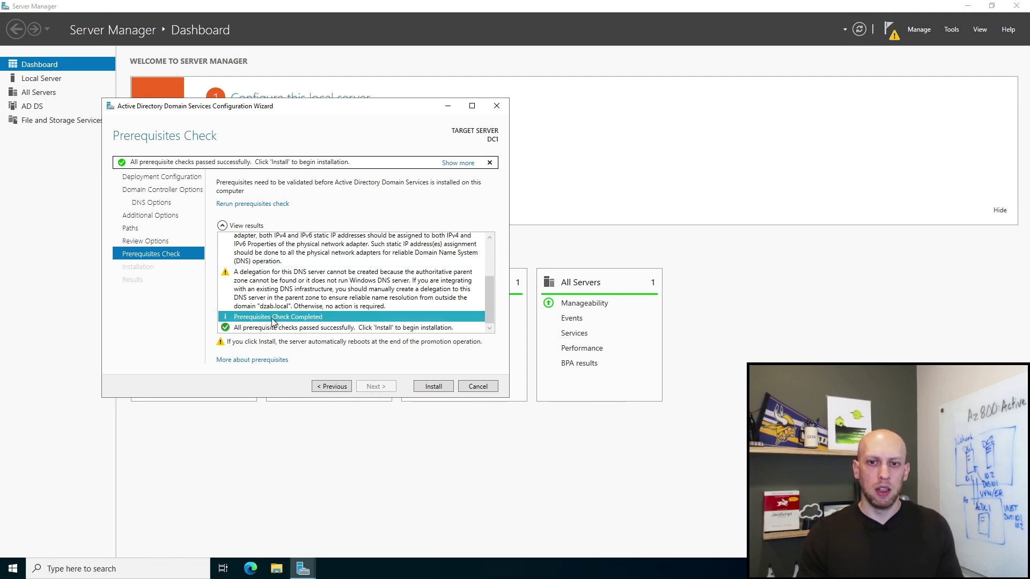
pyautogui.click(308, 303)
pyautogui.click(272, 327)
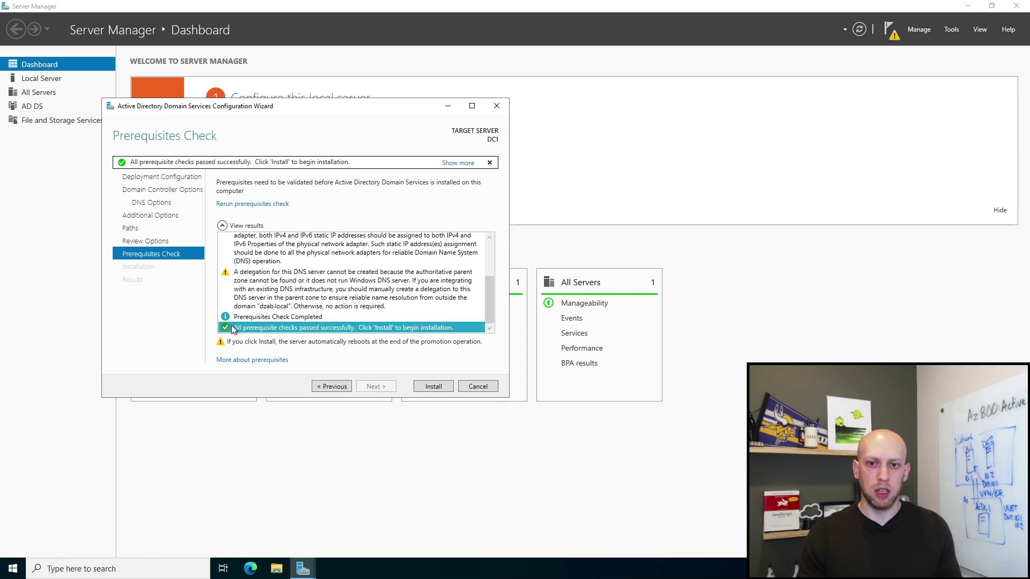
pyautogui.click(433, 386)
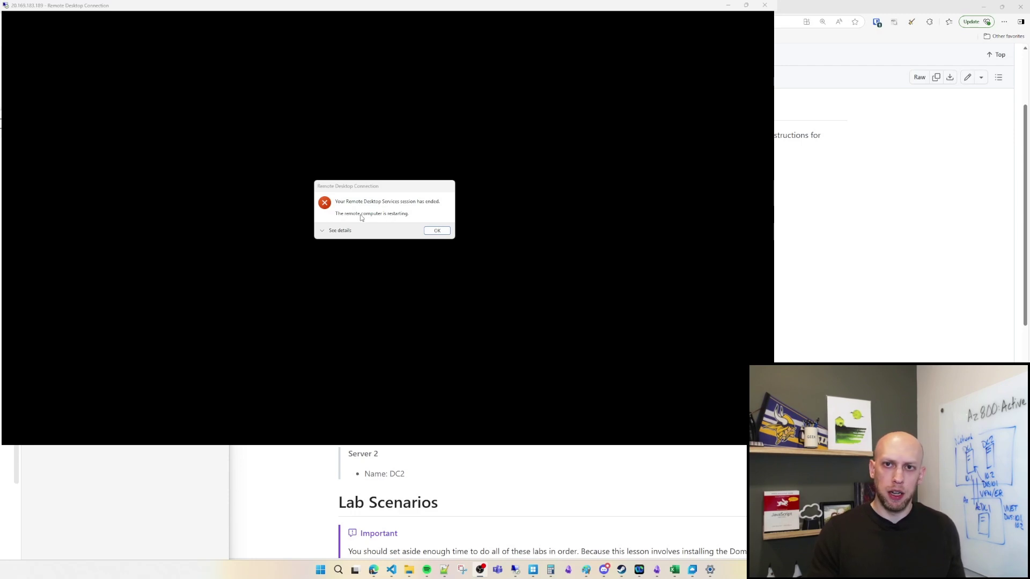
# Step: Reconnect to the rebooted DC1 with the account password and trust its certificate
pyautogui.click(437, 230)
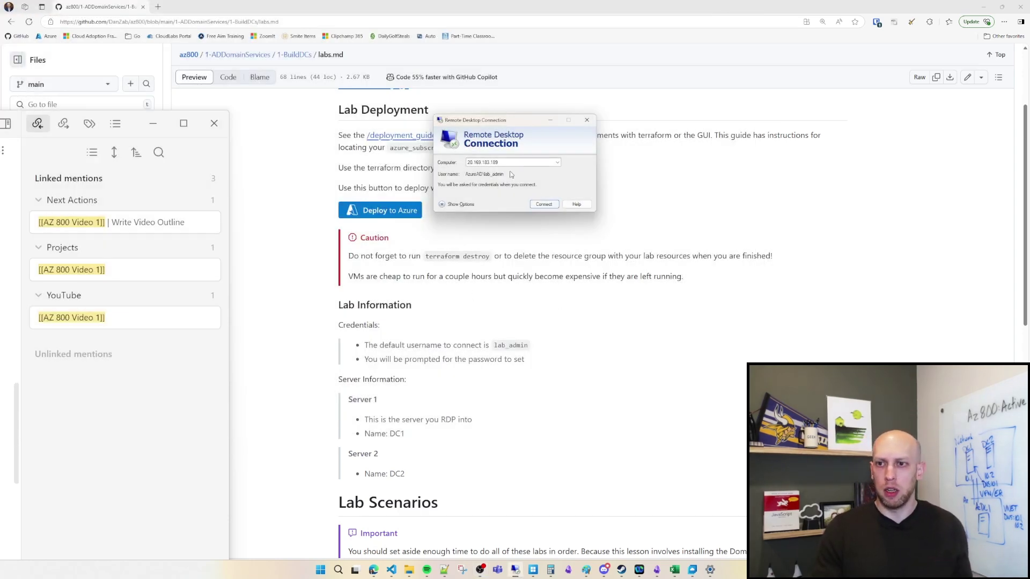
pyautogui.click(544, 204)
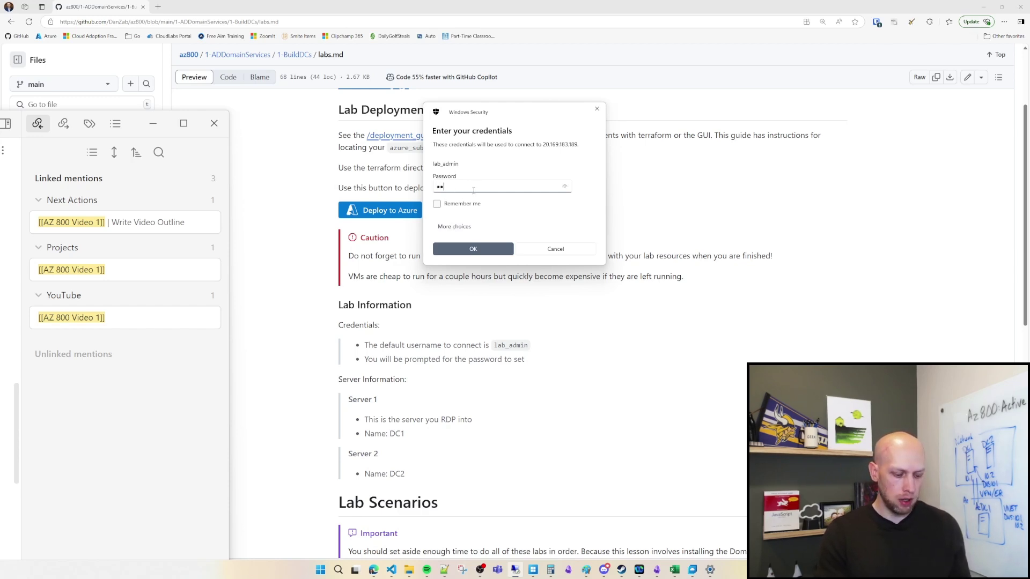
pyautogui.press('Return')
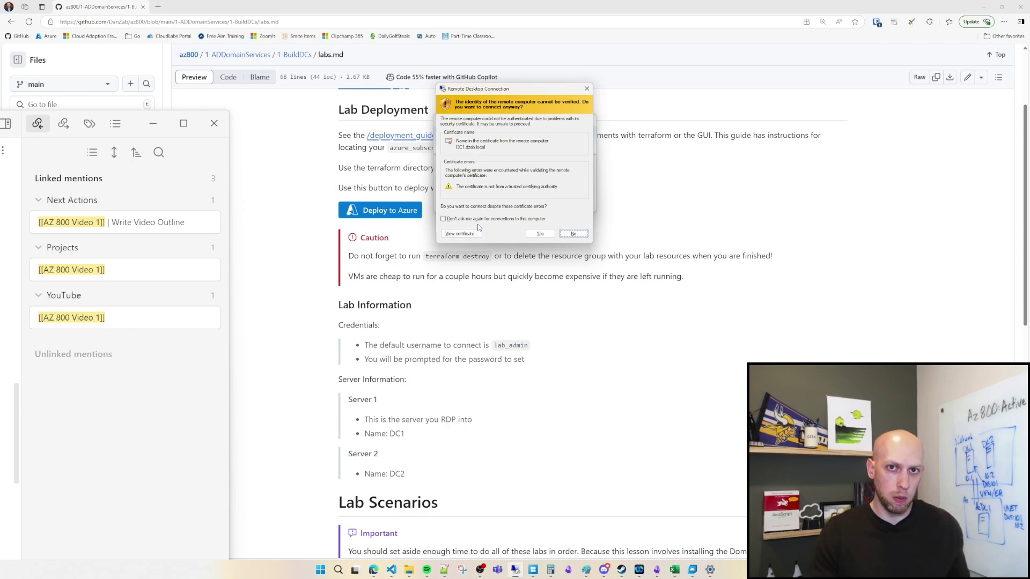
pyautogui.click(539, 234)
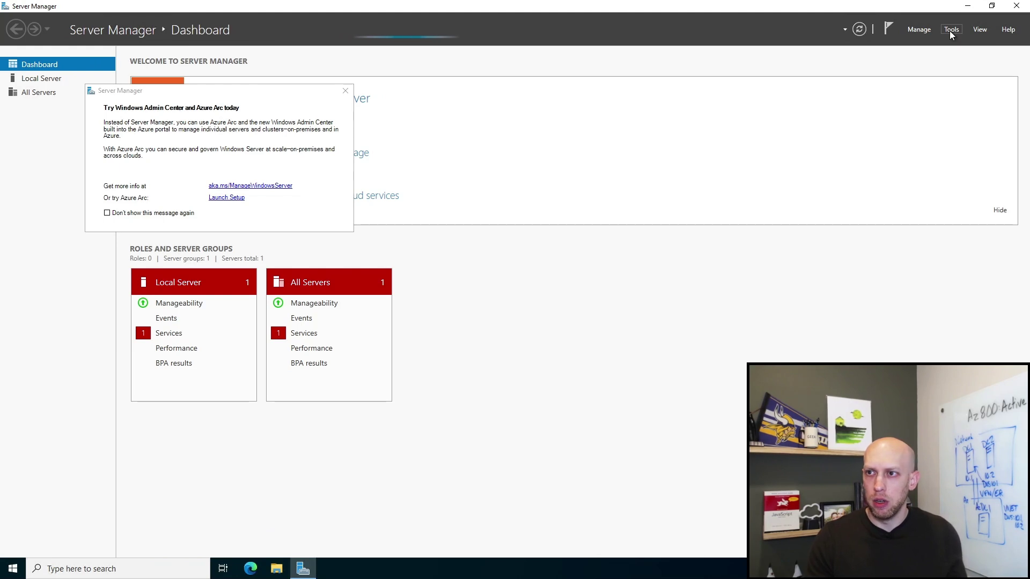
# Step: Launch Active Directory Users and Computers from Server Manager's Tools and enlarge its window
pyautogui.click(917, 30)
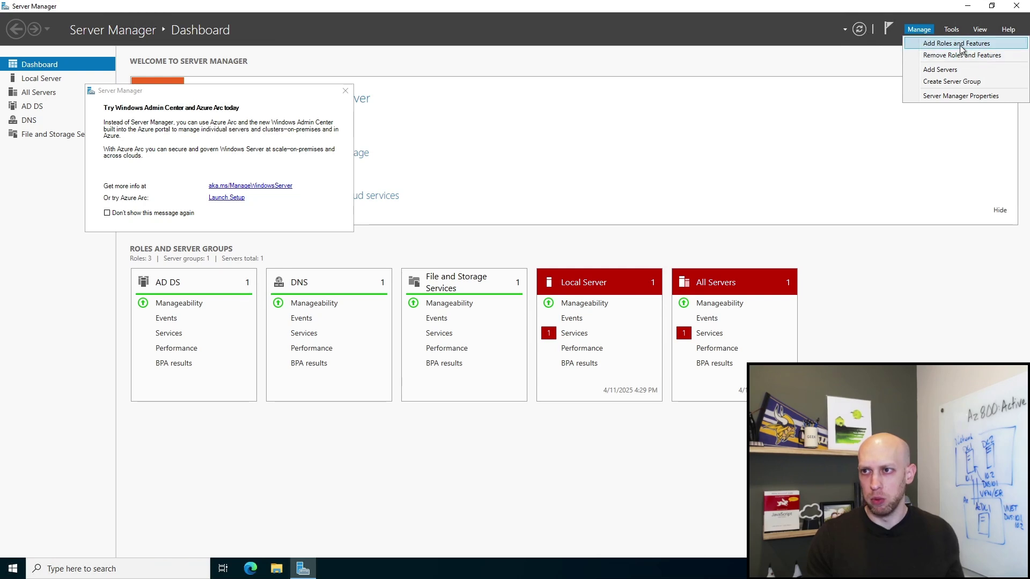
pyautogui.click(951, 30)
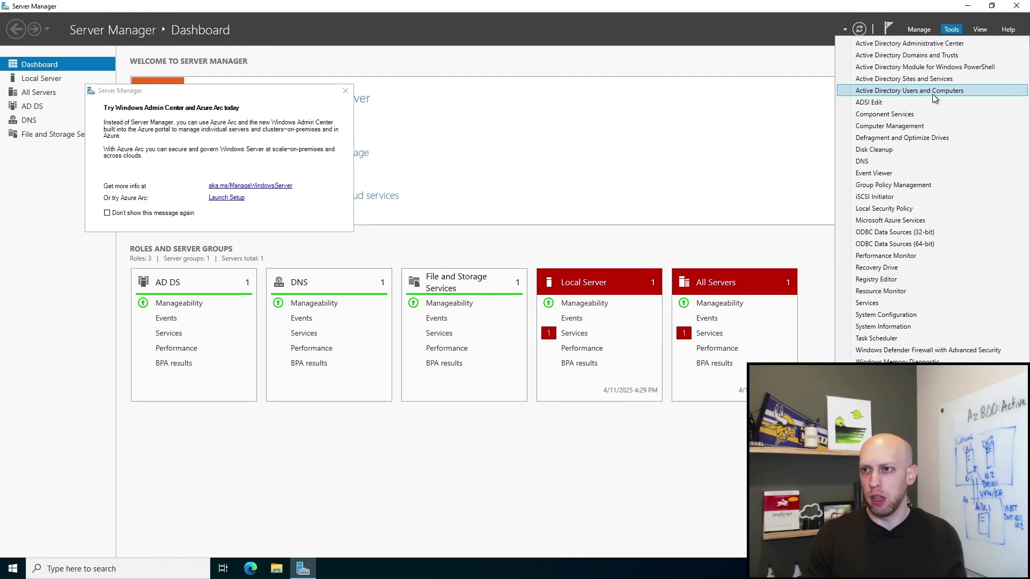
pyautogui.click(905, 92)
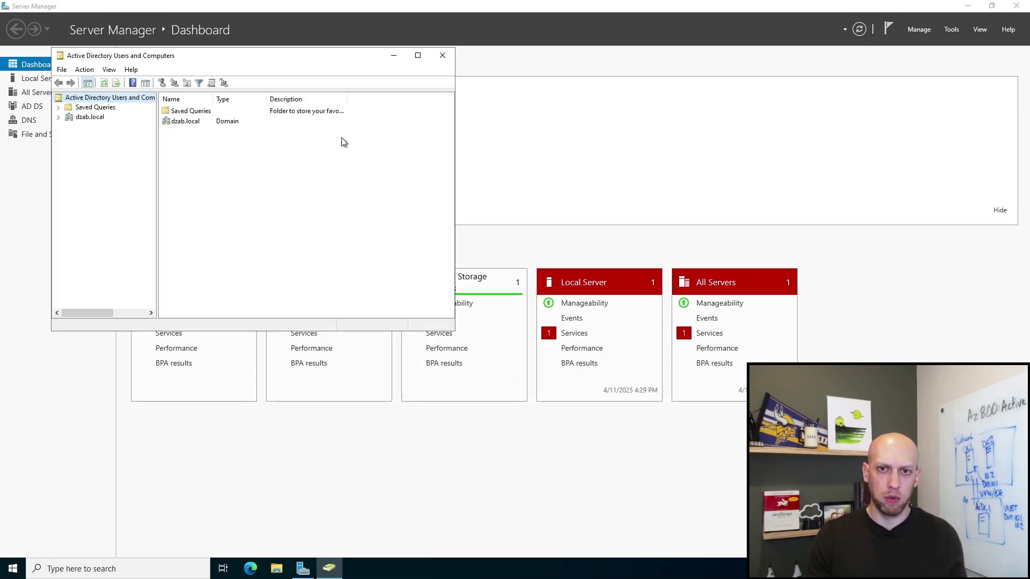
pyautogui.moveTo(301, 58); pyautogui.dragTo(342, 51)
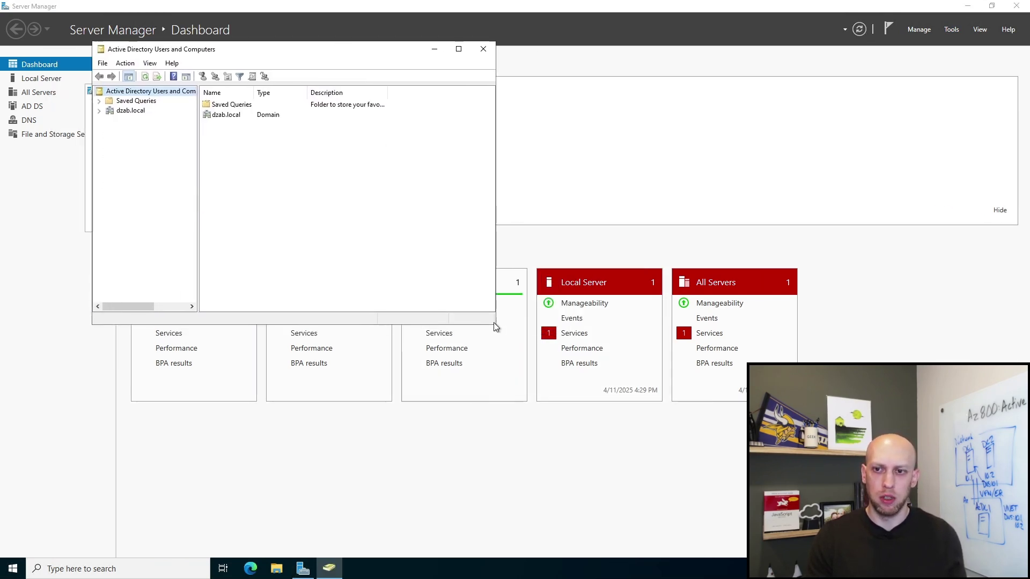
pyautogui.moveTo(494, 324); pyautogui.dragTo(588, 429)
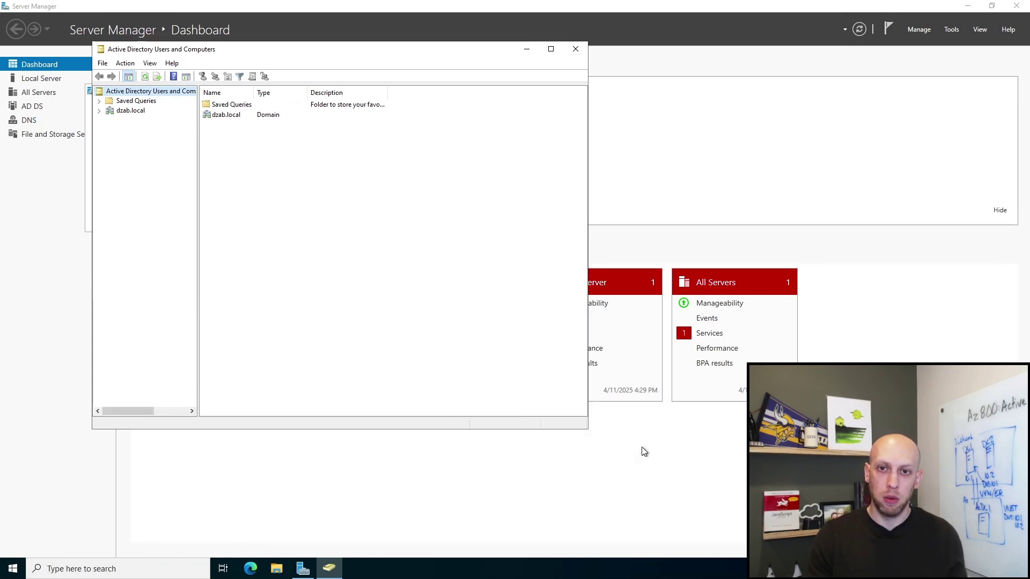
pyautogui.click(952, 31)
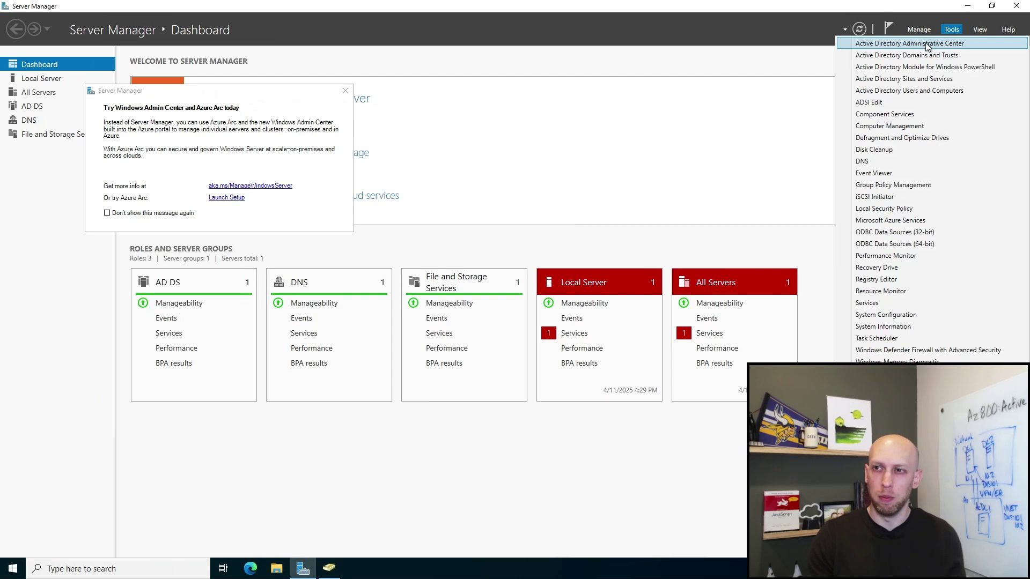
# Step: Launch AD Administrative Center, then in ADUC expand dzab.local and select DC1 under Domain Controllers
pyautogui.click(935, 44)
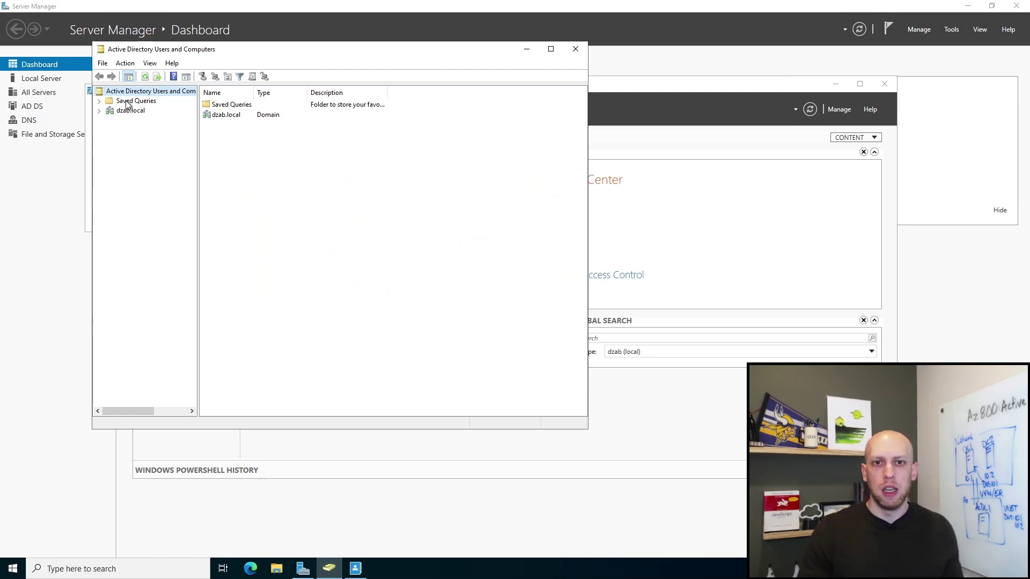
pyautogui.click(99, 111)
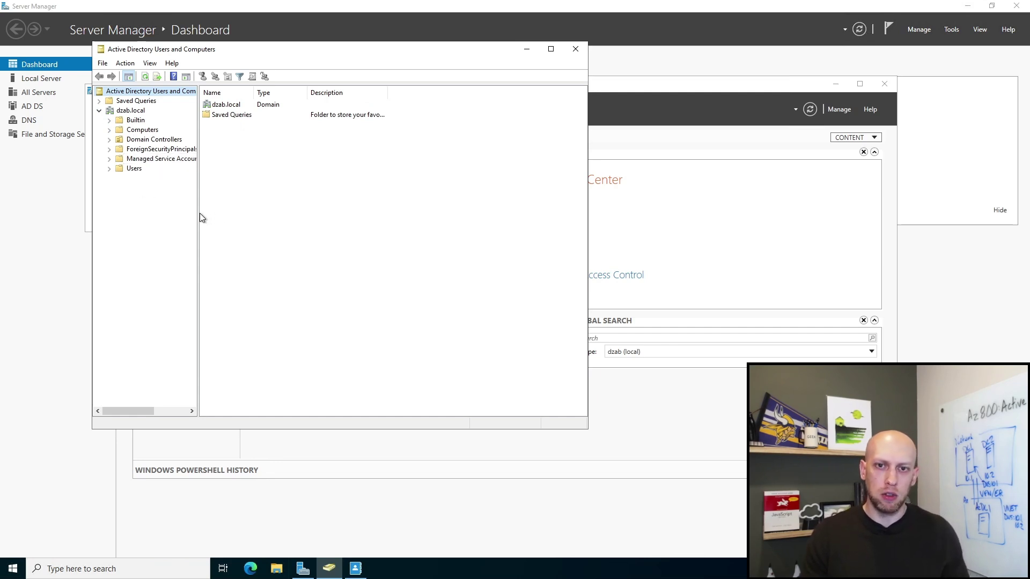
pyautogui.moveTo(200, 217); pyautogui.dragTo(259, 214)
pyautogui.click(155, 141)
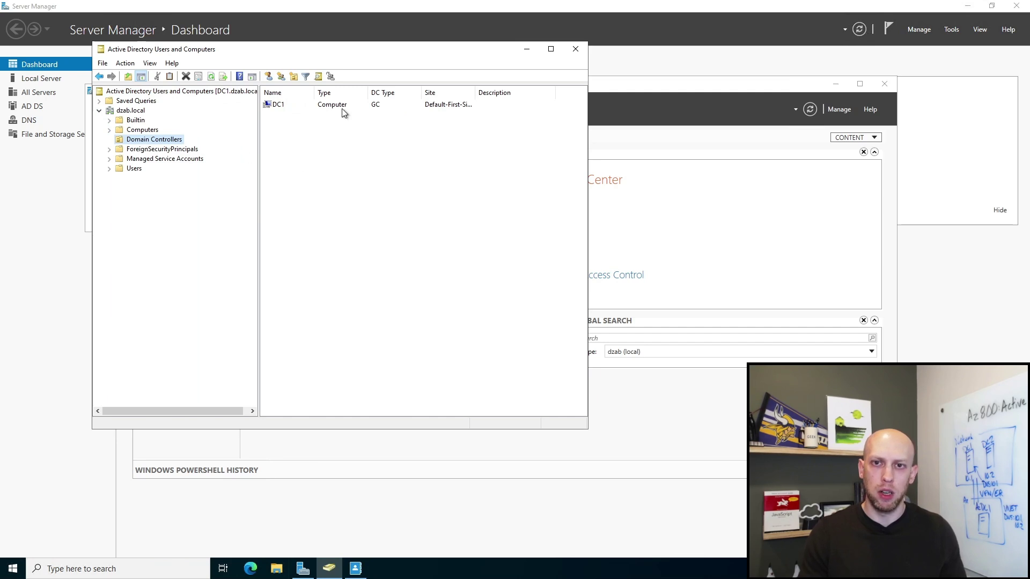
pyautogui.click(280, 106)
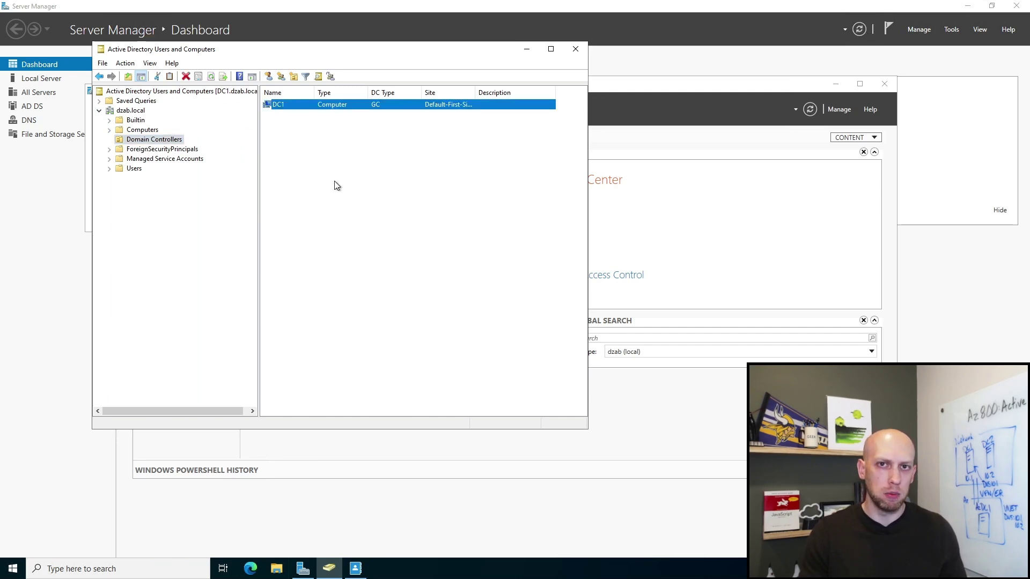
# Step: In Users, check lab_admin's Member Of tab showing Domain Admins, then close it and minimize ADUC
pyautogui.click(134, 168)
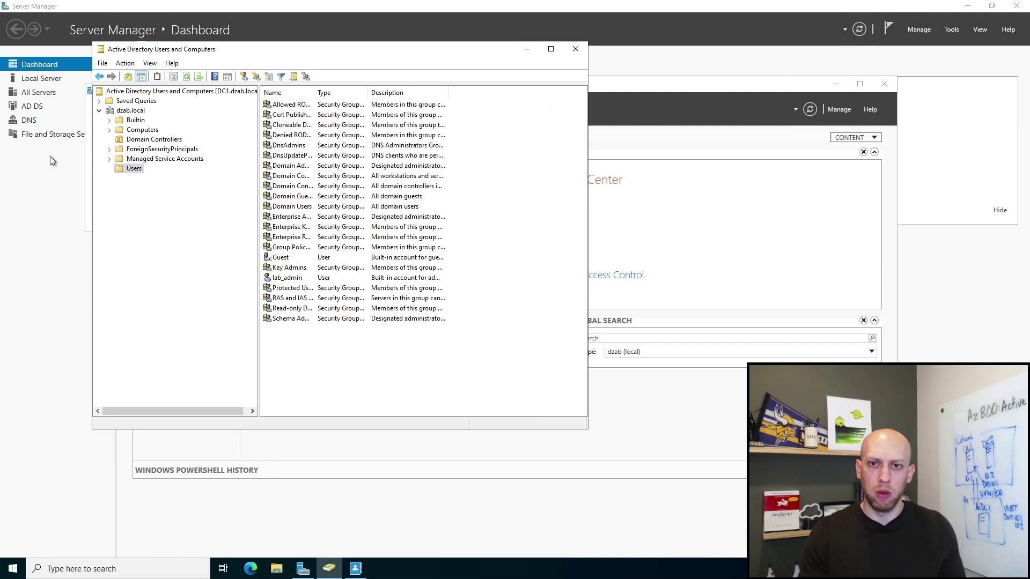
pyautogui.doubleClick(312, 93)
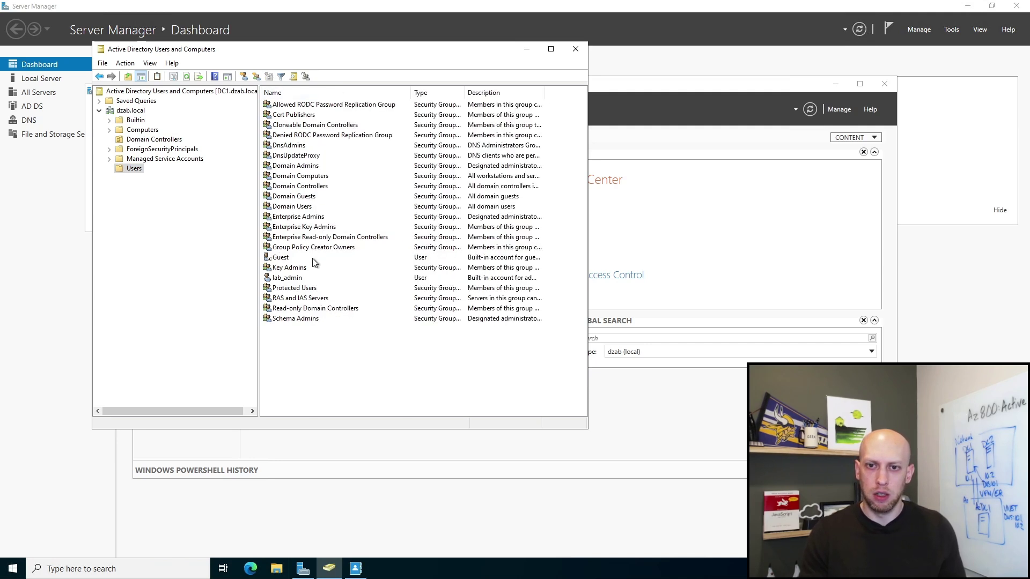
pyautogui.click(290, 278)
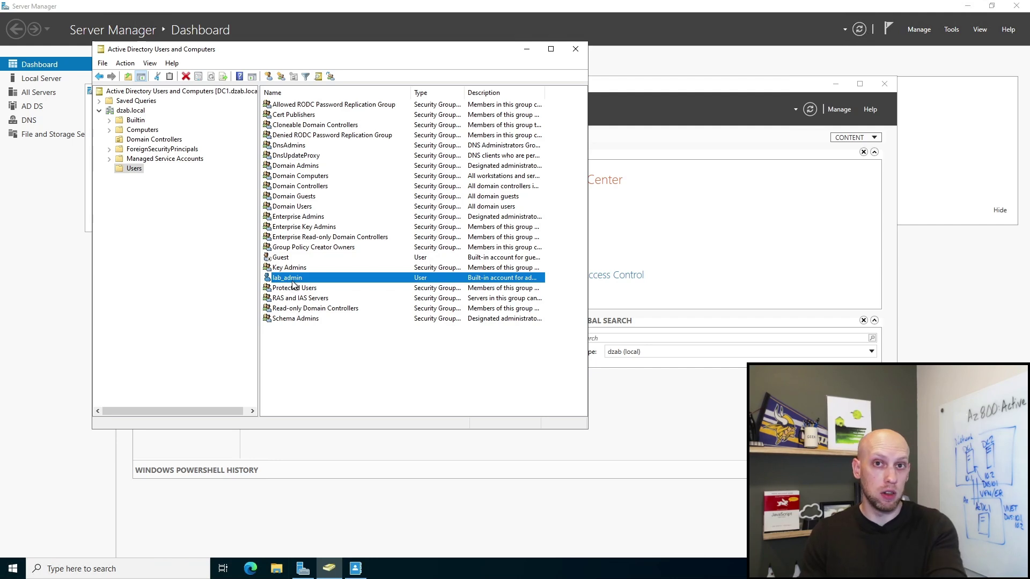
pyautogui.doubleClick(329, 278)
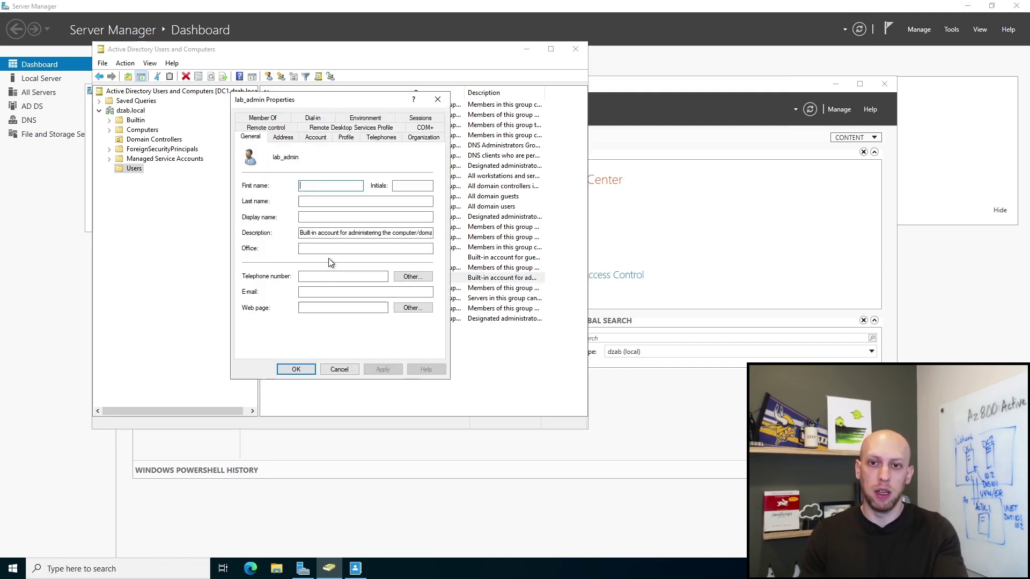
pyautogui.click(321, 138)
pyautogui.click(278, 119)
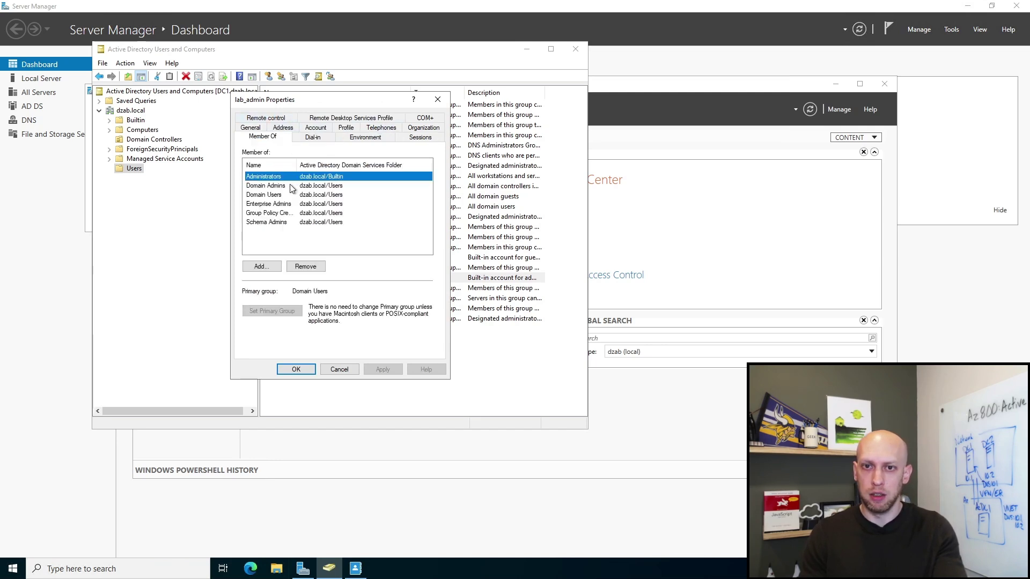
pyautogui.click(270, 185)
pyautogui.click(296, 370)
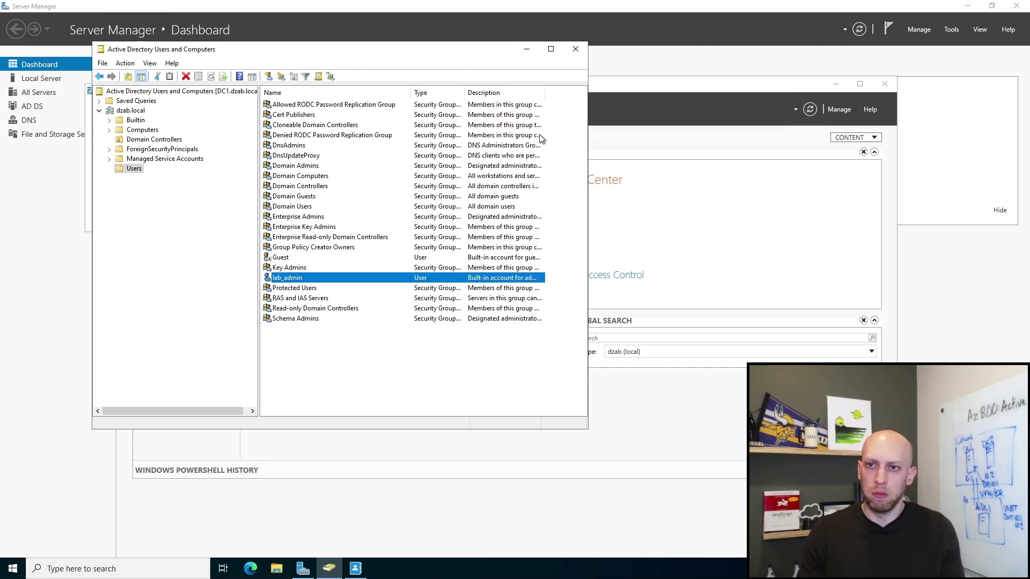
pyautogui.click(526, 50)
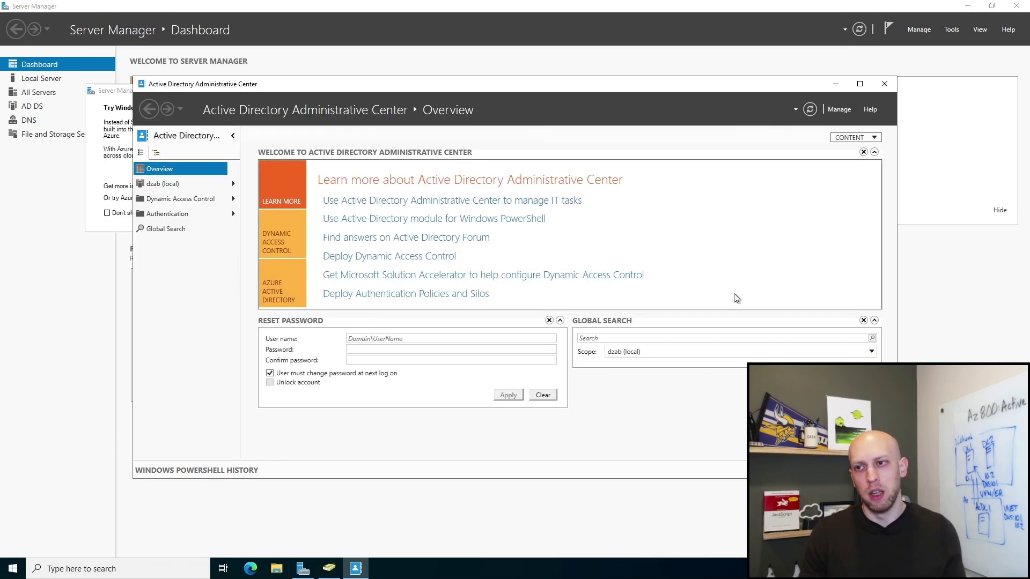
# Step: Open DNS Manager enlarged and display DC1's dzab.local forward lookup zone records
pyautogui.click(950, 30)
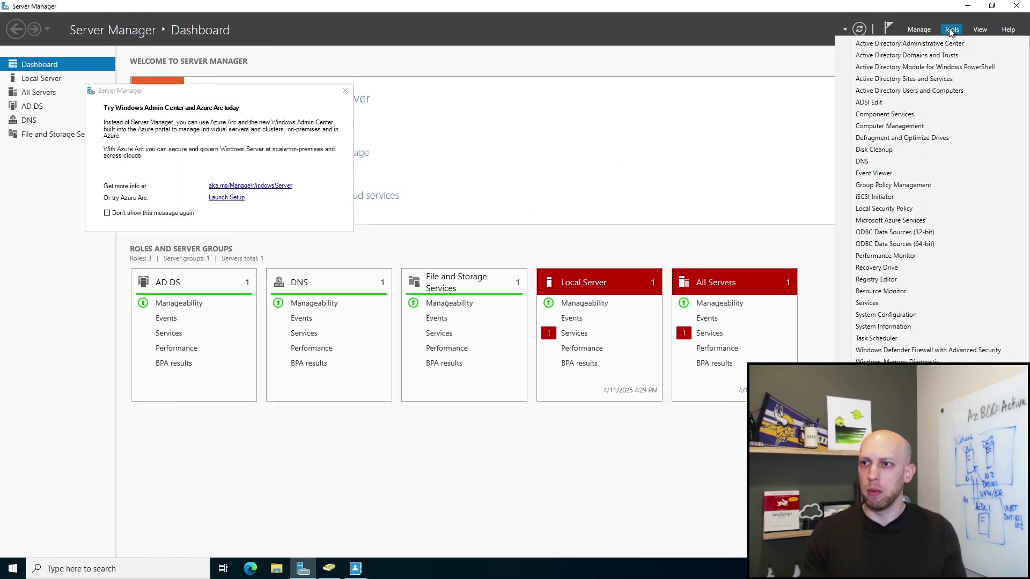
pyautogui.click(877, 161)
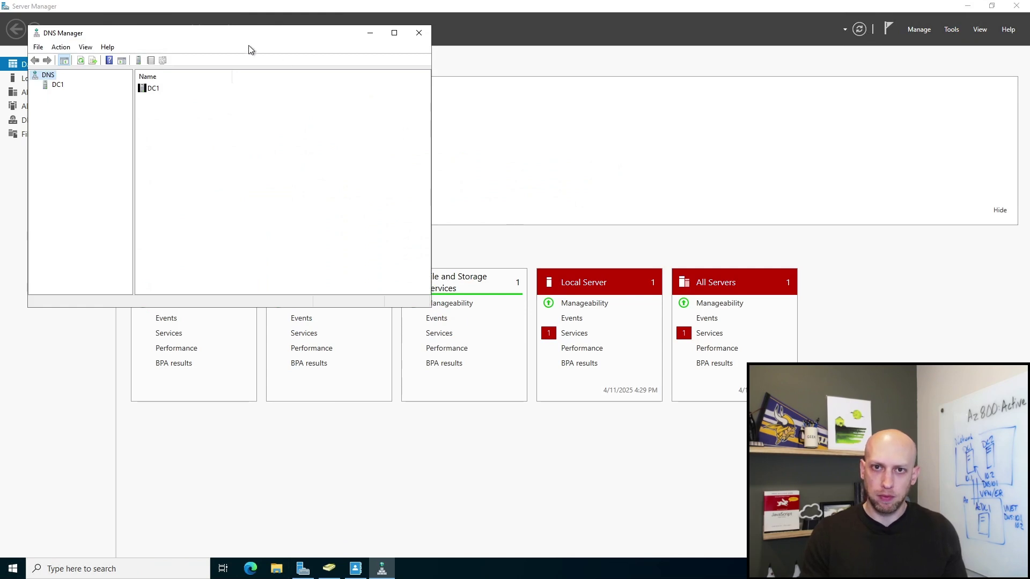
pyautogui.moveTo(251, 35); pyautogui.dragTo(351, 39)
pyautogui.moveTo(529, 310); pyautogui.dragTo(875, 482)
pyautogui.click(160, 89)
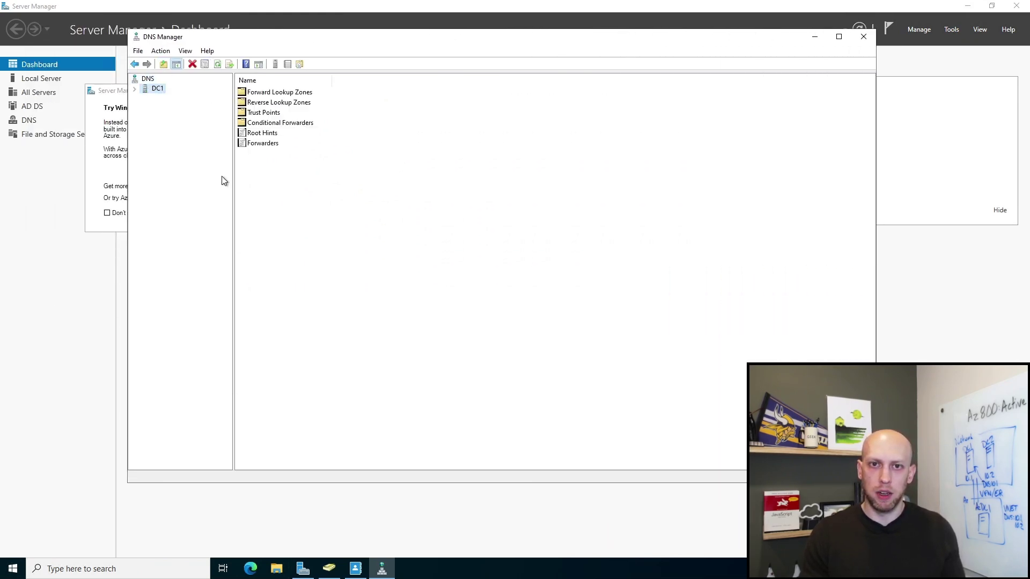
pyautogui.click(134, 89)
pyautogui.click(143, 100)
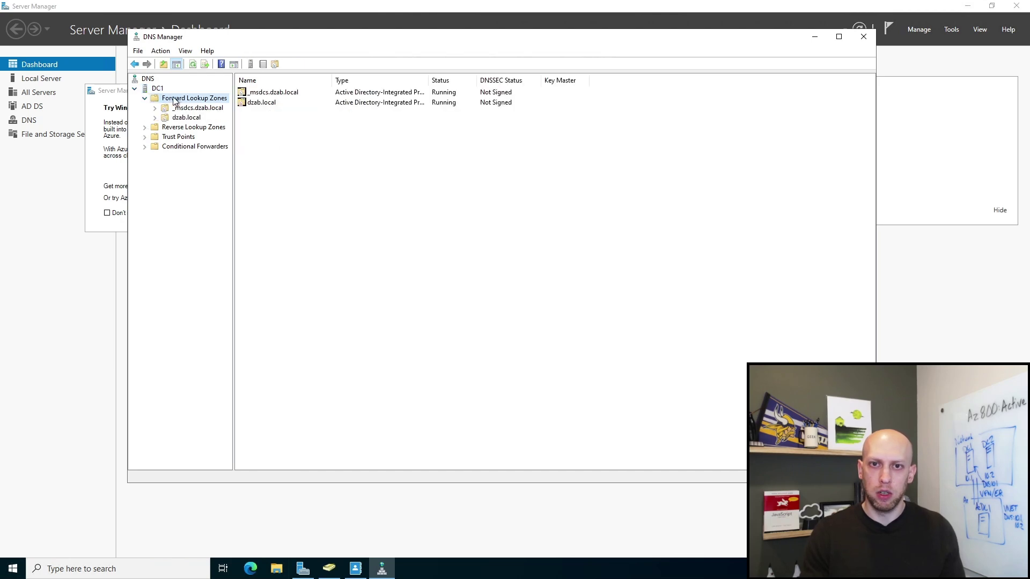
pyautogui.click(187, 118)
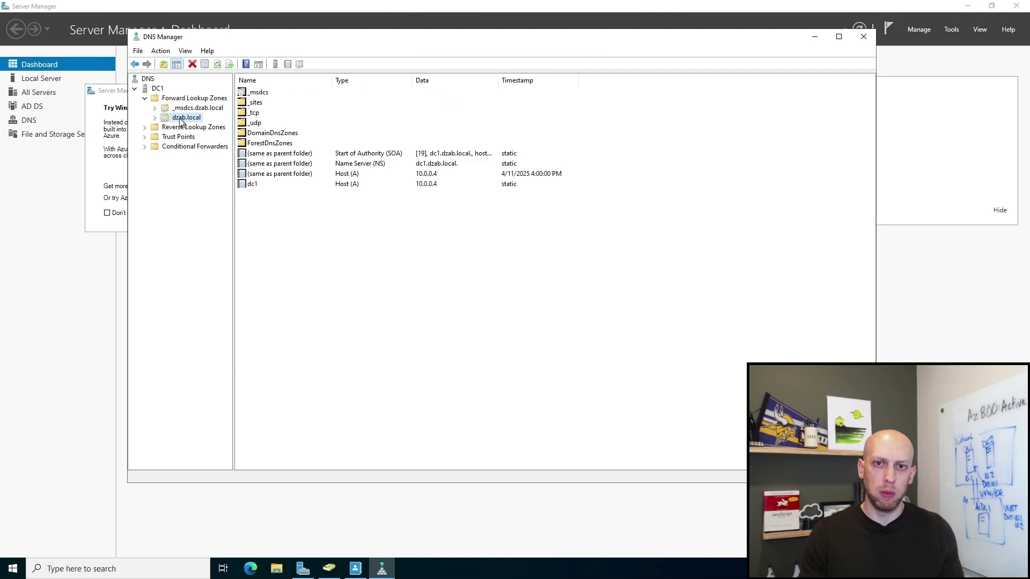
# Step: Show dzab.local's containers in ADUC, move it aside, and minimize DNS Manager to reveal the dashboard
pyautogui.click(329, 567)
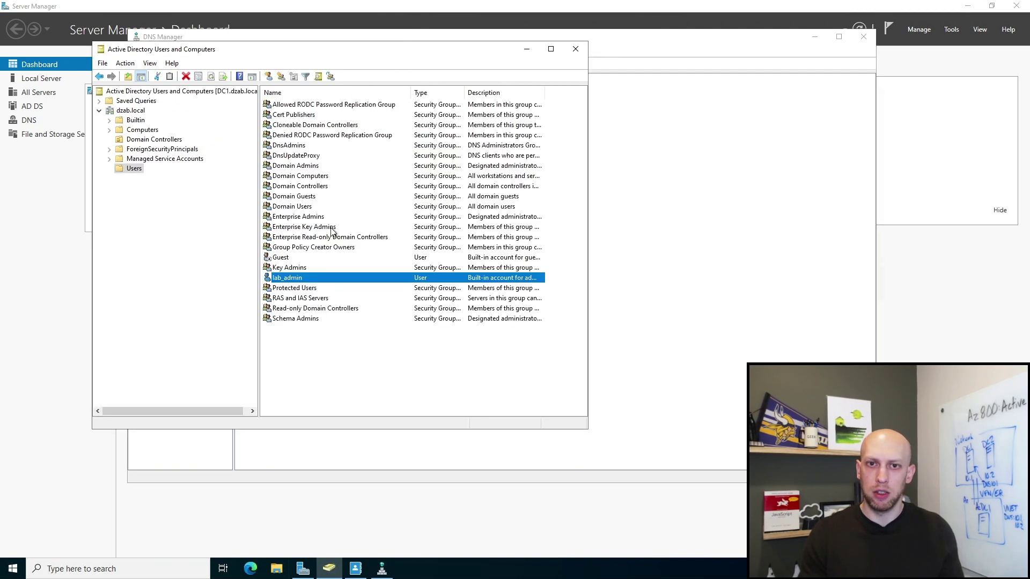
pyautogui.click(124, 111)
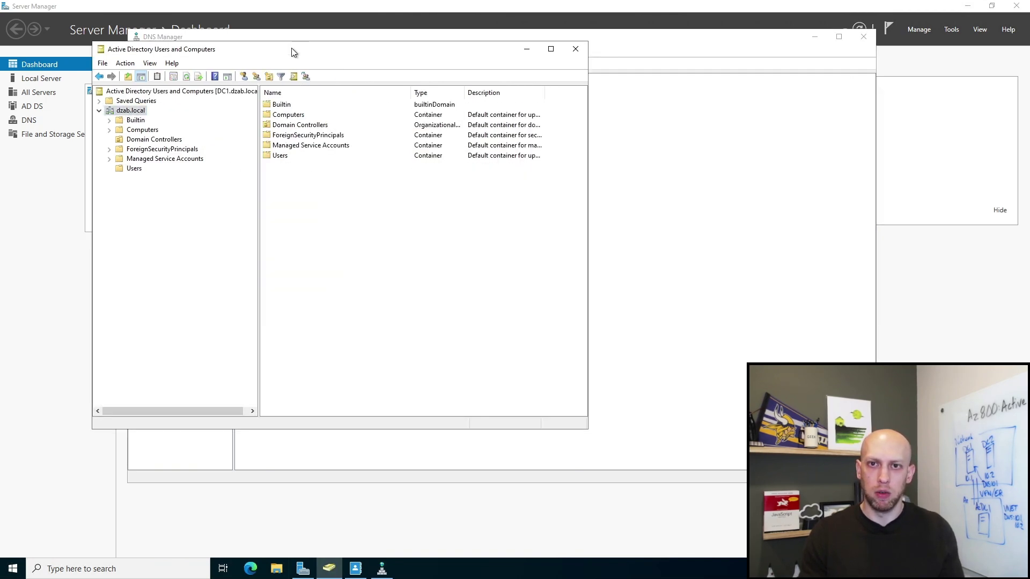
pyautogui.moveTo(291, 51); pyautogui.dragTo(548, 57)
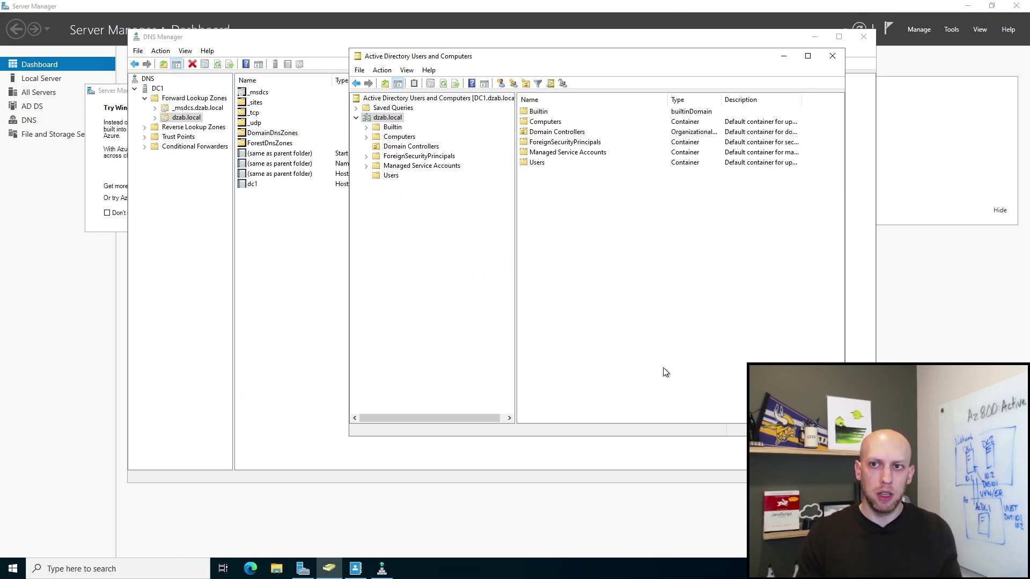
pyautogui.click(815, 39)
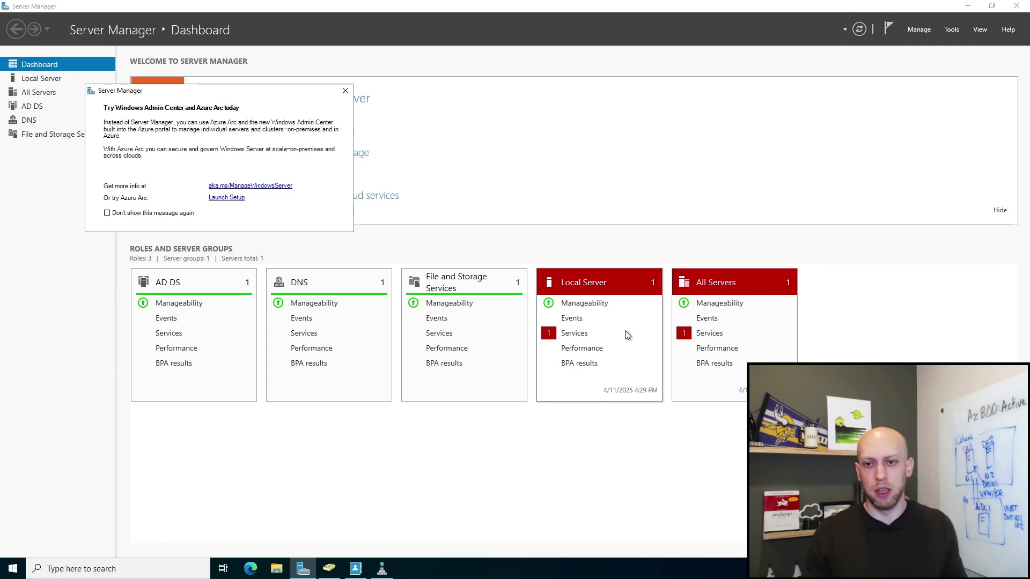
pyautogui.click(441, 484)
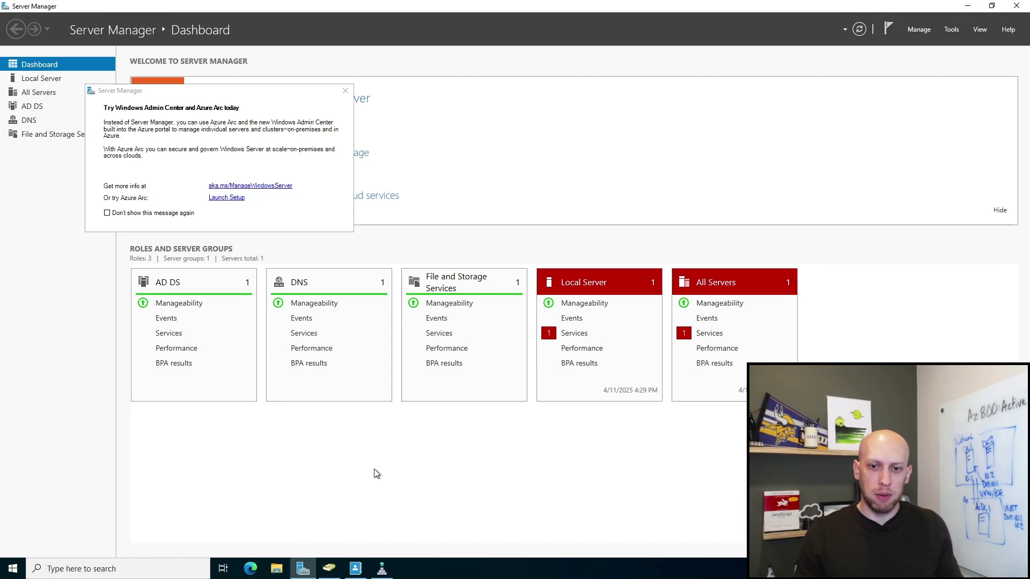
pyautogui.rightClick(13, 569)
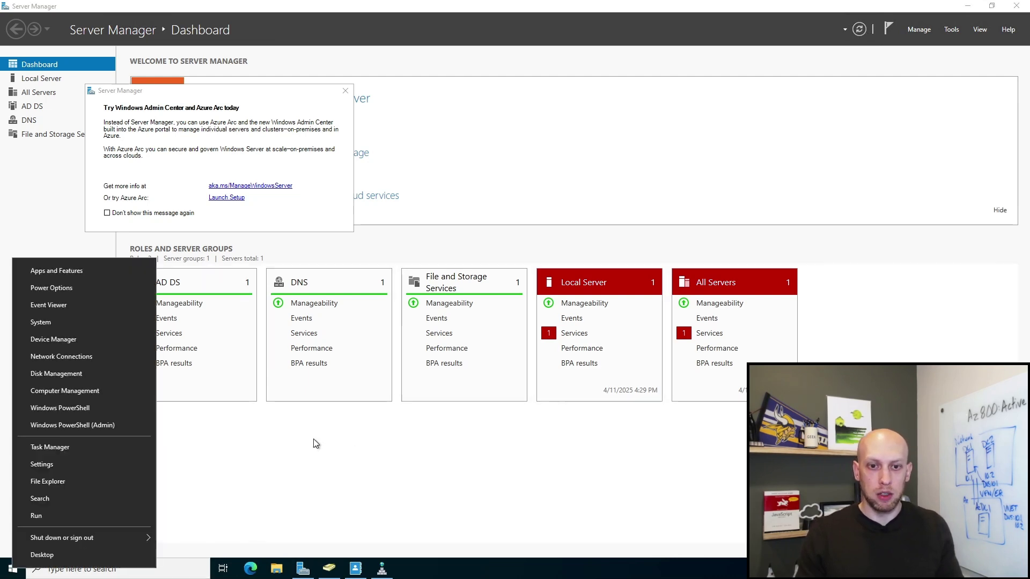
pyautogui.click(60, 408)
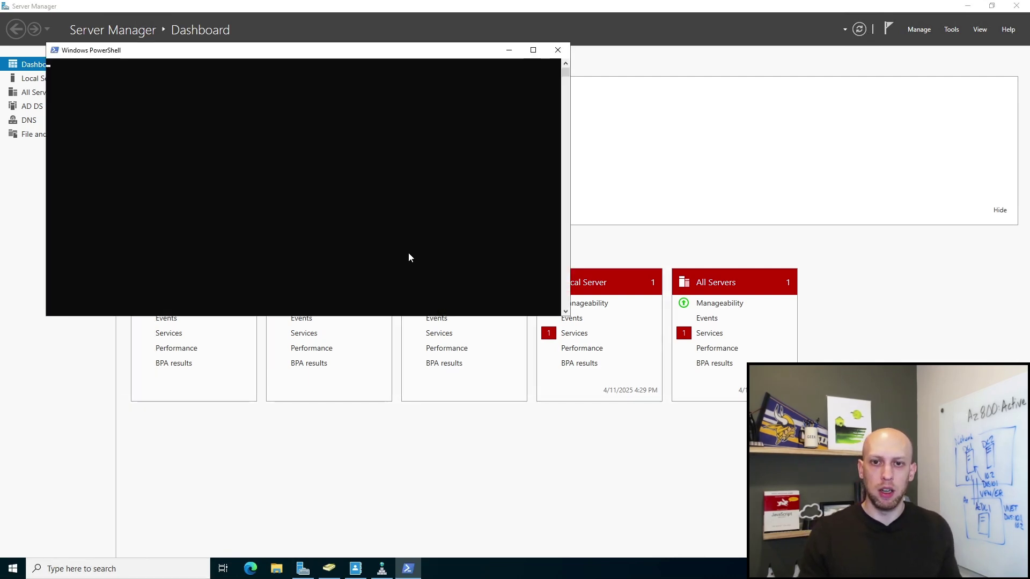
pyautogui.click(361, 225)
pyautogui.write('ping ')
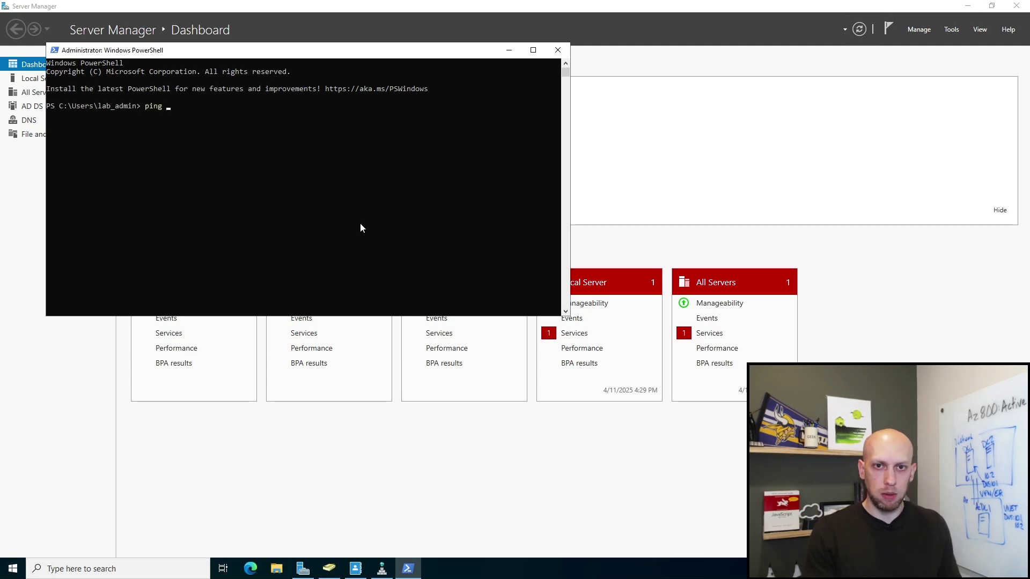
pyautogui.write('dc2')
pyautogui.press('Return')
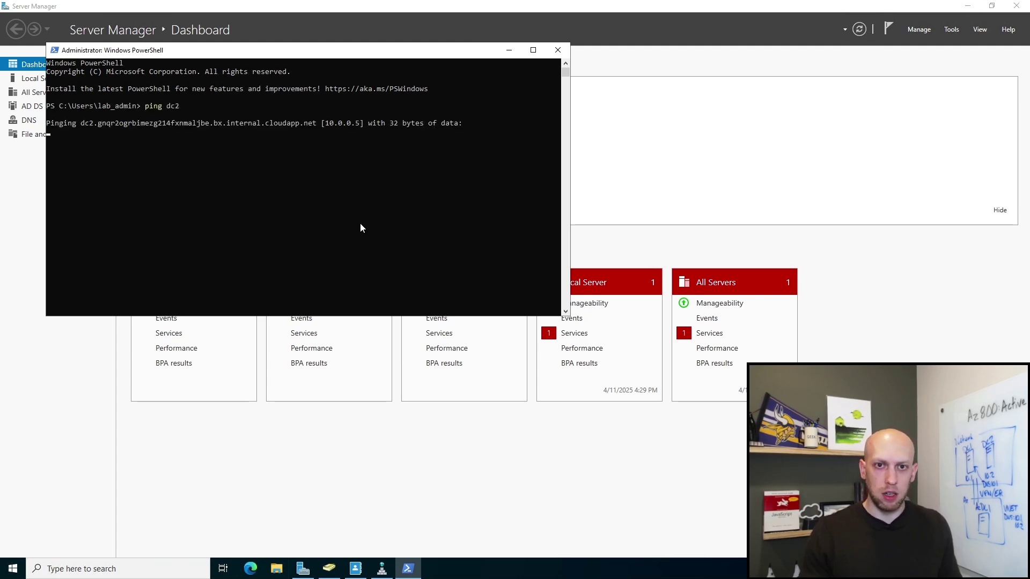
pyautogui.hotkey('ctrl', 'c')
pyautogui.click(558, 50)
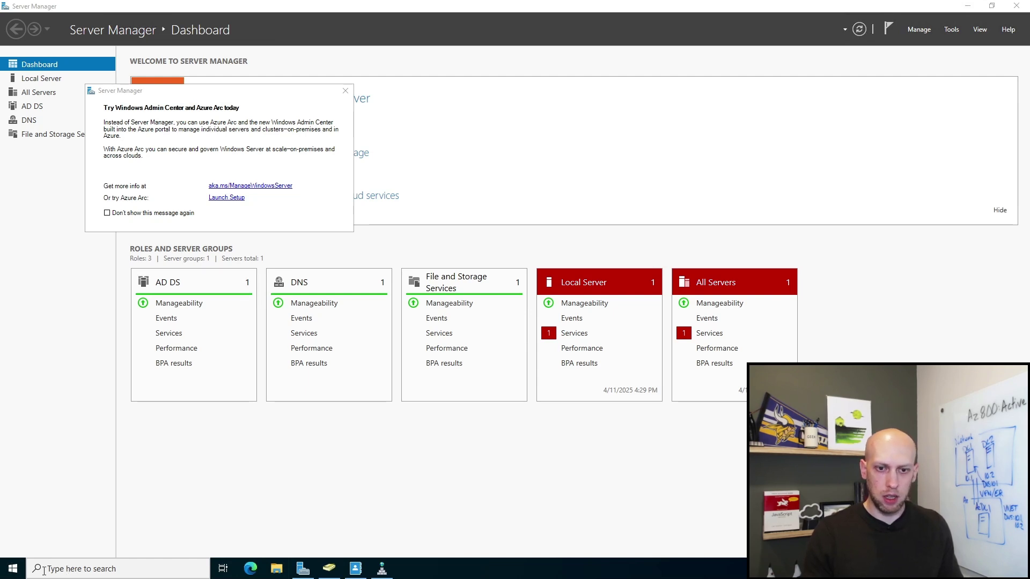
# Step: Launch Remote Desktop Connection to DC2 and bring up its password prompt
pyautogui.click(13, 568)
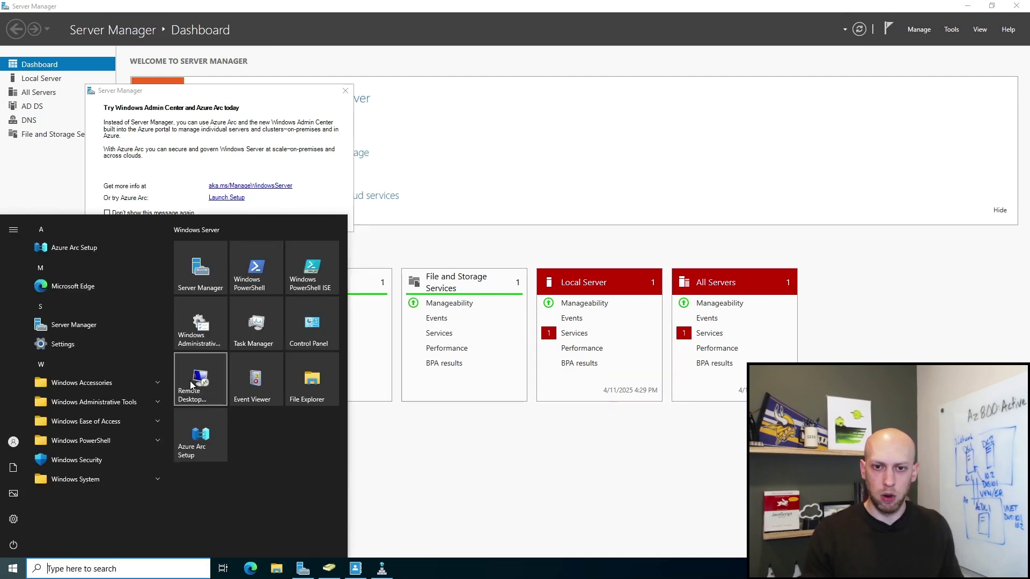
pyautogui.click(196, 385)
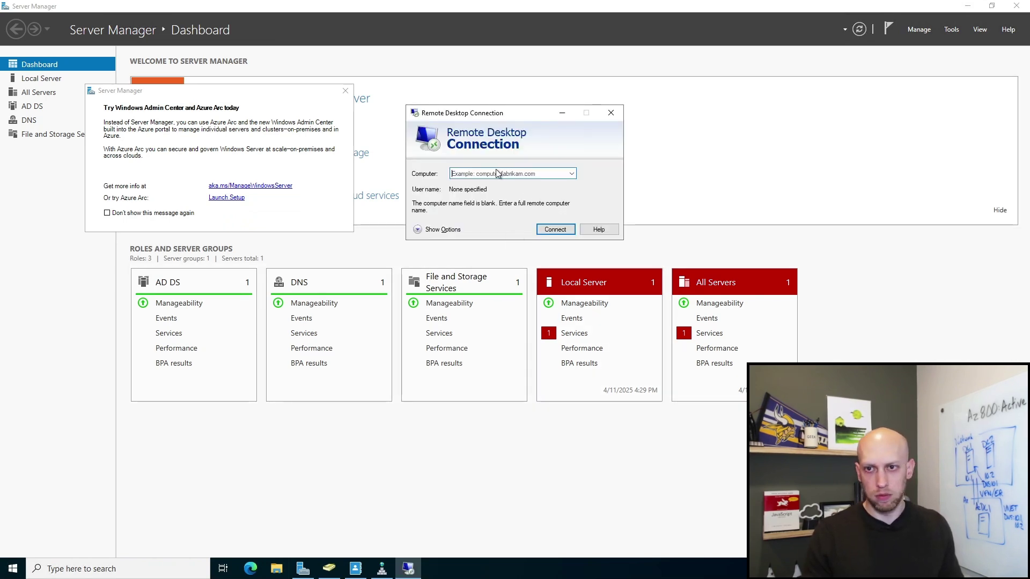
pyautogui.write('DC2')
pyautogui.press('Return')
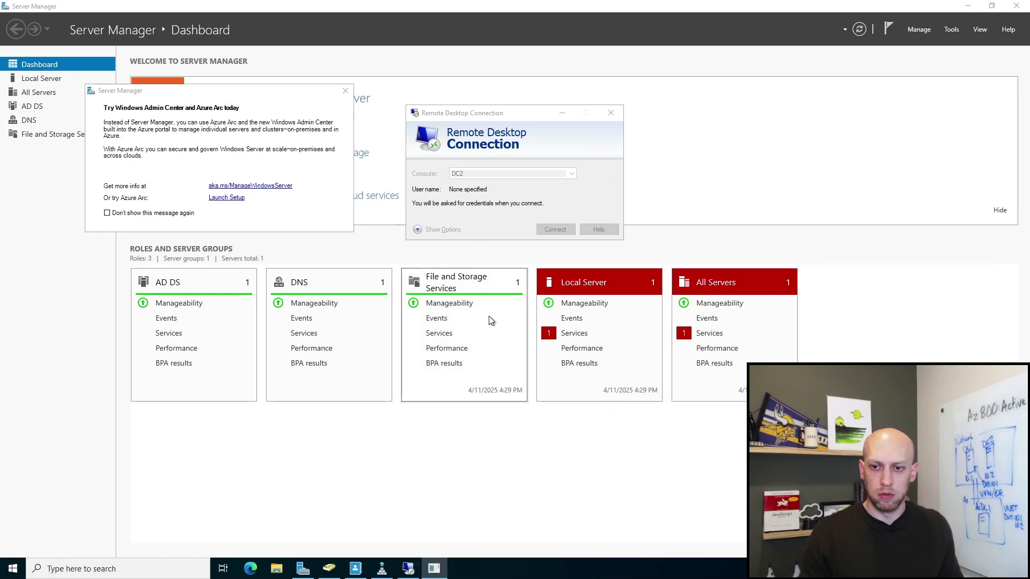
pyautogui.click(435, 569)
pyautogui.click(449, 274)
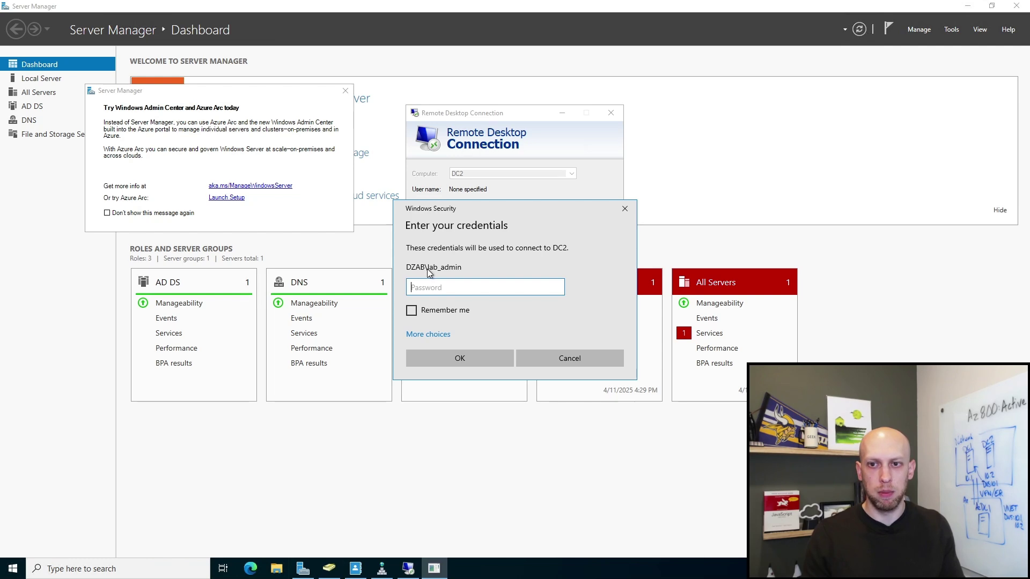
# Step: Sign in to DC2 as the local .\lab_admin account and accept the untrusted certificate
pyautogui.click(430, 339)
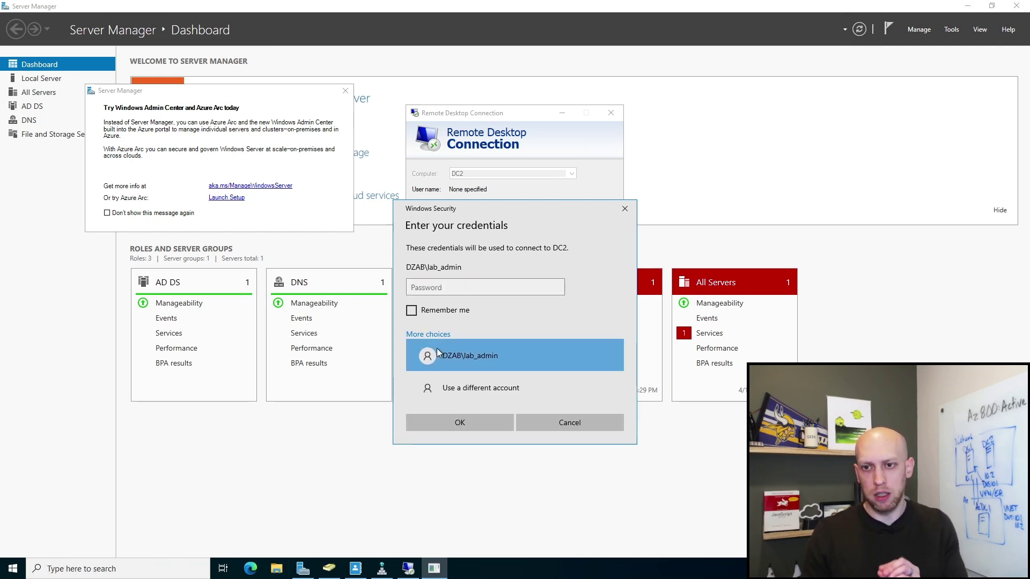
pyautogui.click(465, 395)
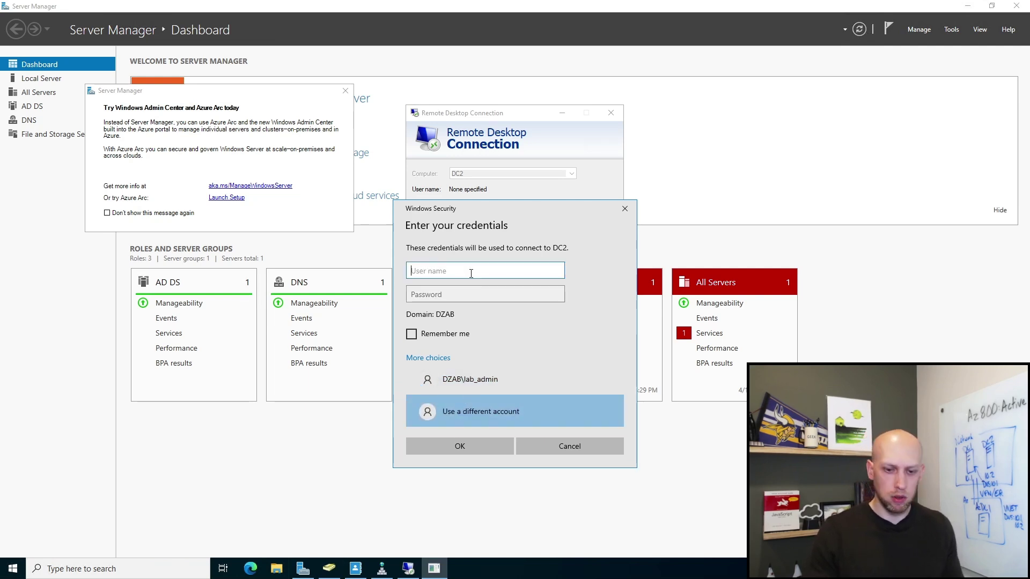
pyautogui.write('.\\')
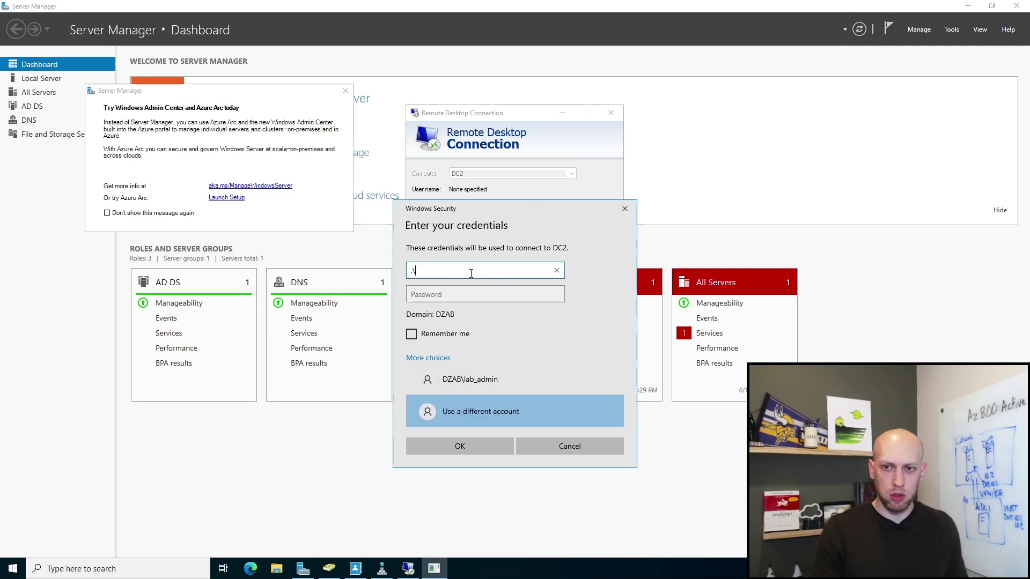
pyautogui.write('lab_admin')
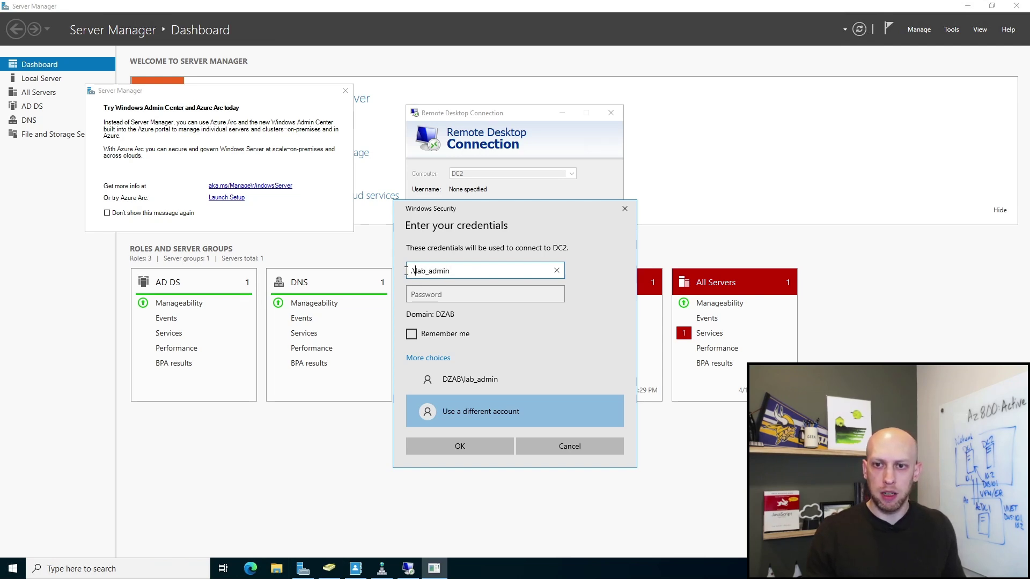
pyautogui.moveTo(415, 271); pyautogui.dragTo(406, 272)
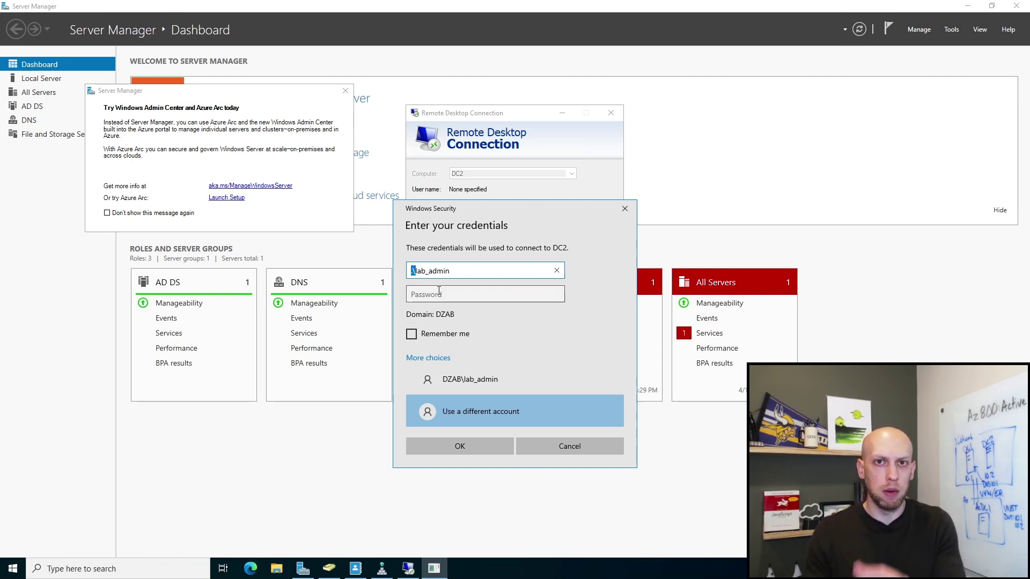
pyautogui.click(438, 292)
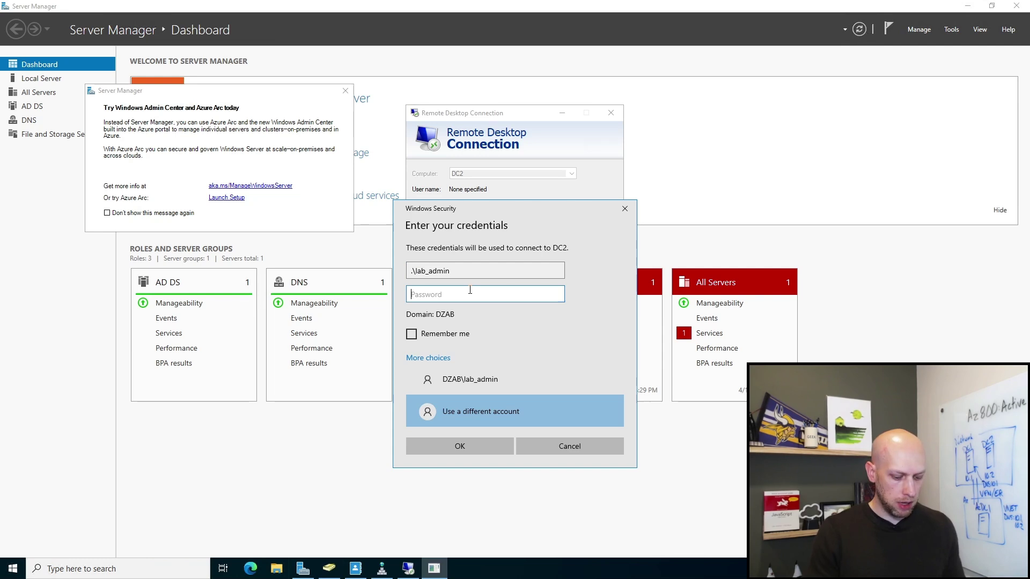
pyautogui.write('••••••••••')
pyautogui.press('Return')
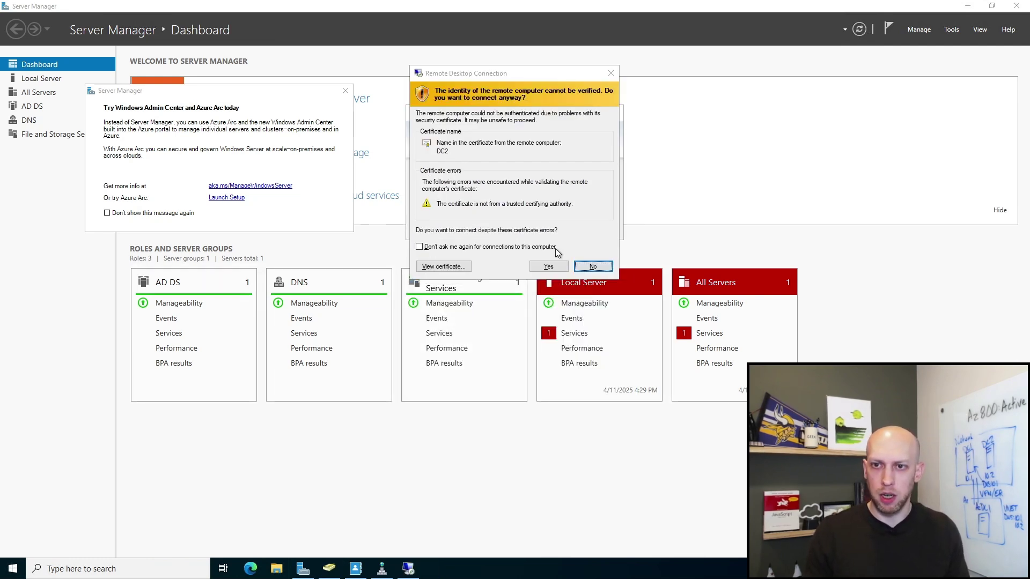
pyautogui.click(548, 266)
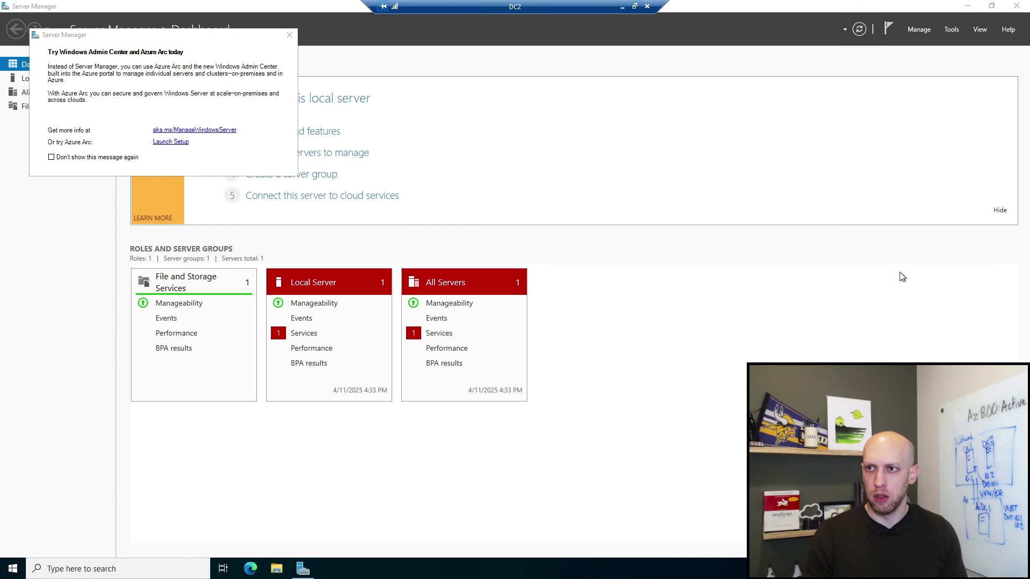
# Step: Close the 'Try Windows Admin Center and Azure Arc' pop-up on DC2's Server Manager
pyautogui.click(289, 35)
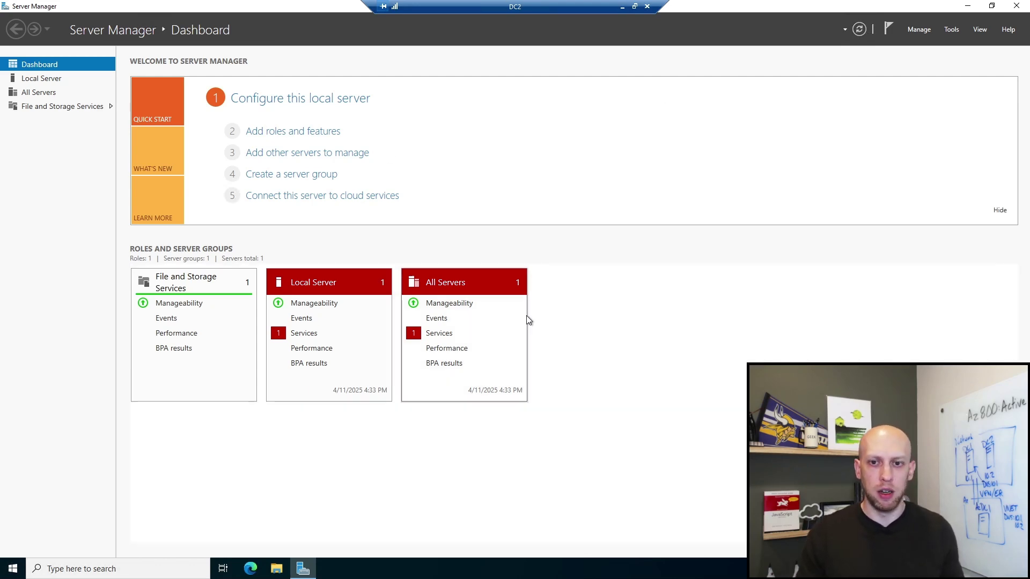
# Step: Open an administrator PowerShell on DC2 and ping DC1
pyautogui.rightClick(19, 572)
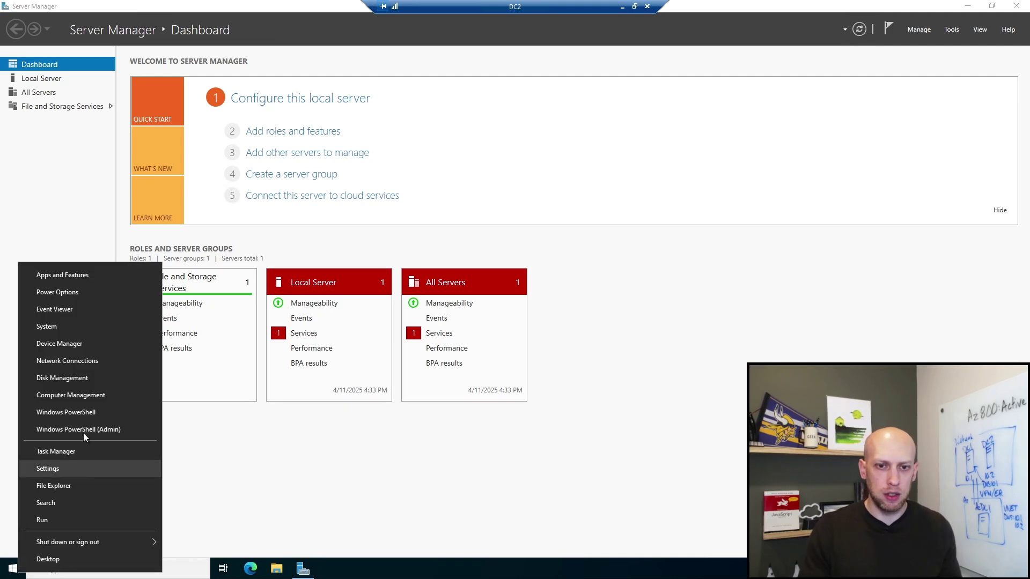
pyautogui.click(84, 410)
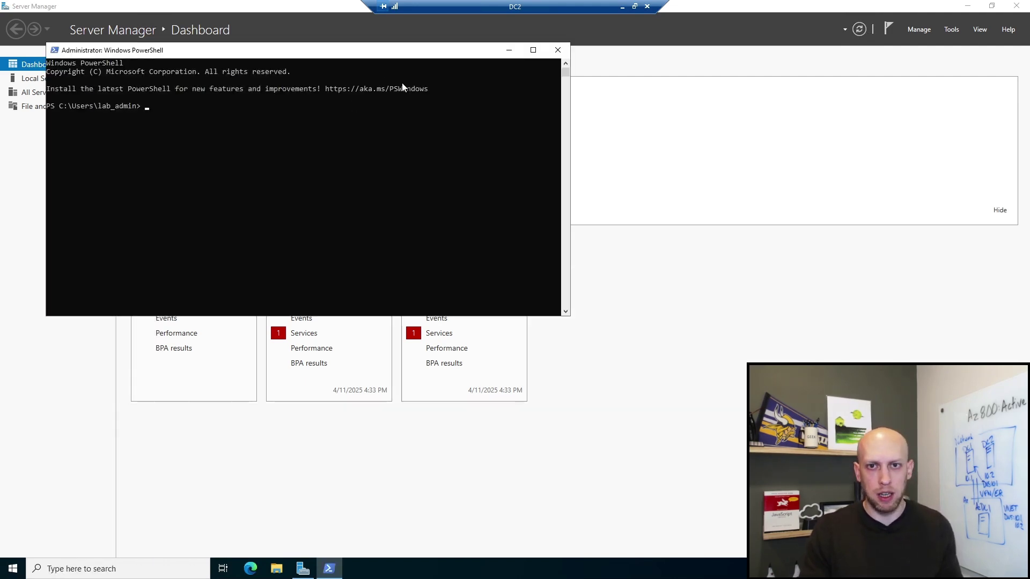
pyautogui.click(365, 162)
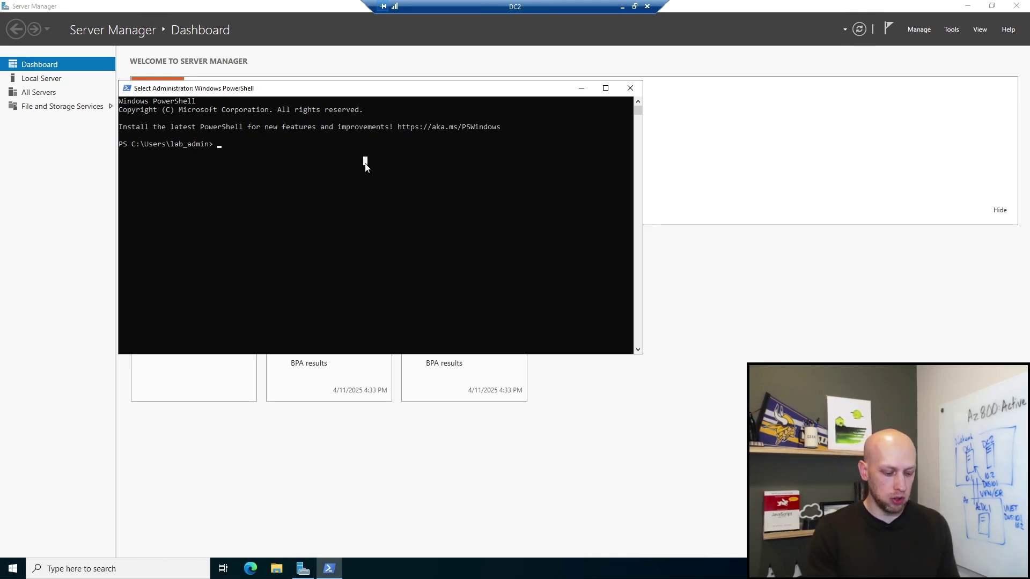
pyautogui.write('ping DC2')
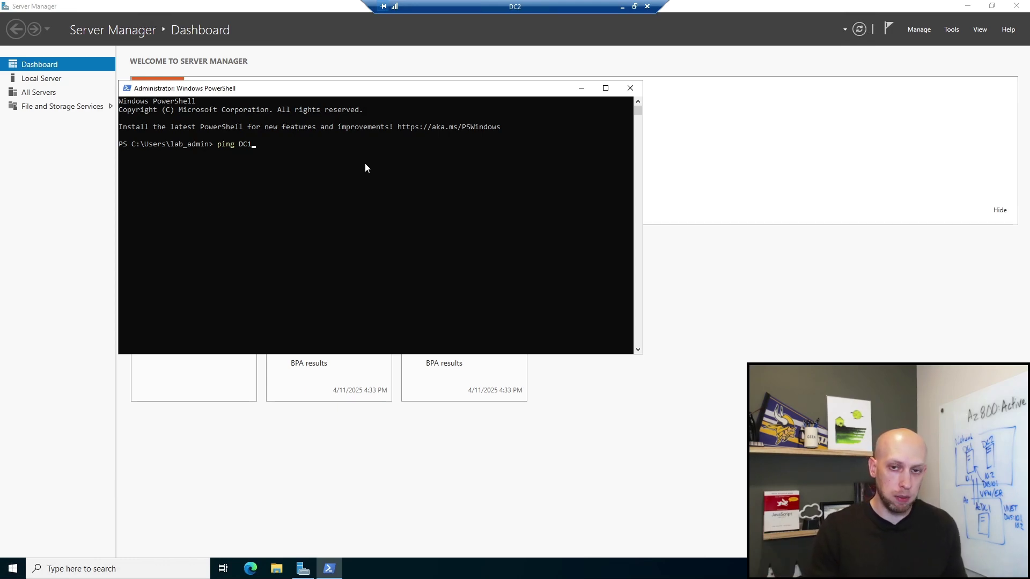
pyautogui.press('Return')
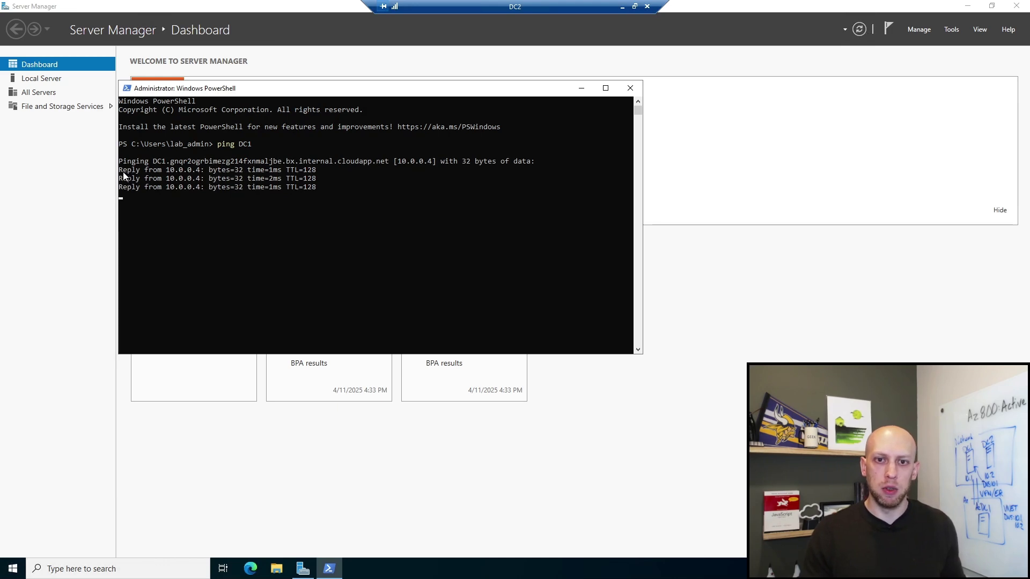
# Step: Highlight the ping replies from 10.0.0.4 and their TTL=128 value
pyautogui.moveTo(120, 176); pyautogui.dragTo(284, 200)
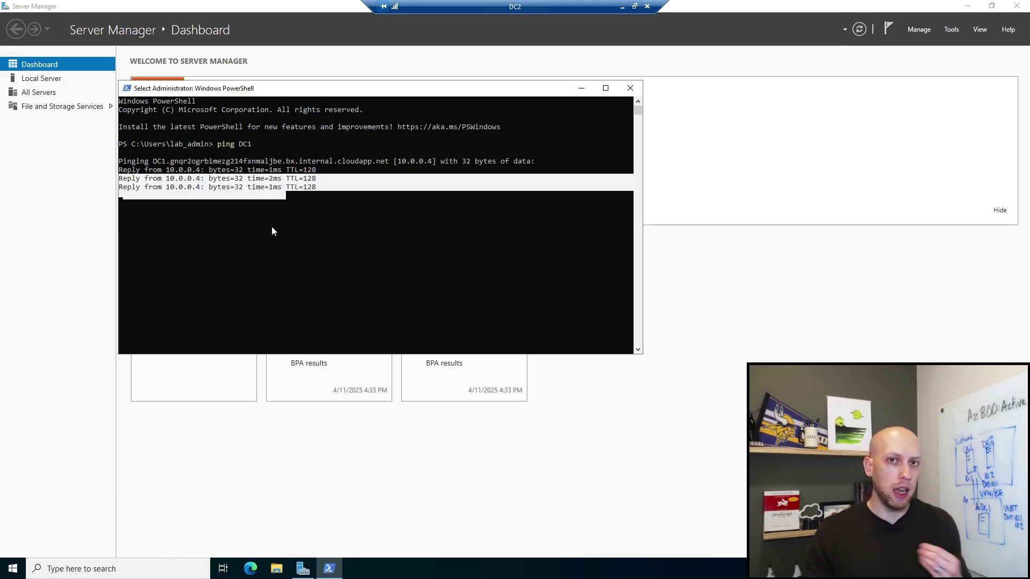
pyautogui.click(215, 195)
pyautogui.moveTo(174, 185); pyautogui.dragTo(166, 188)
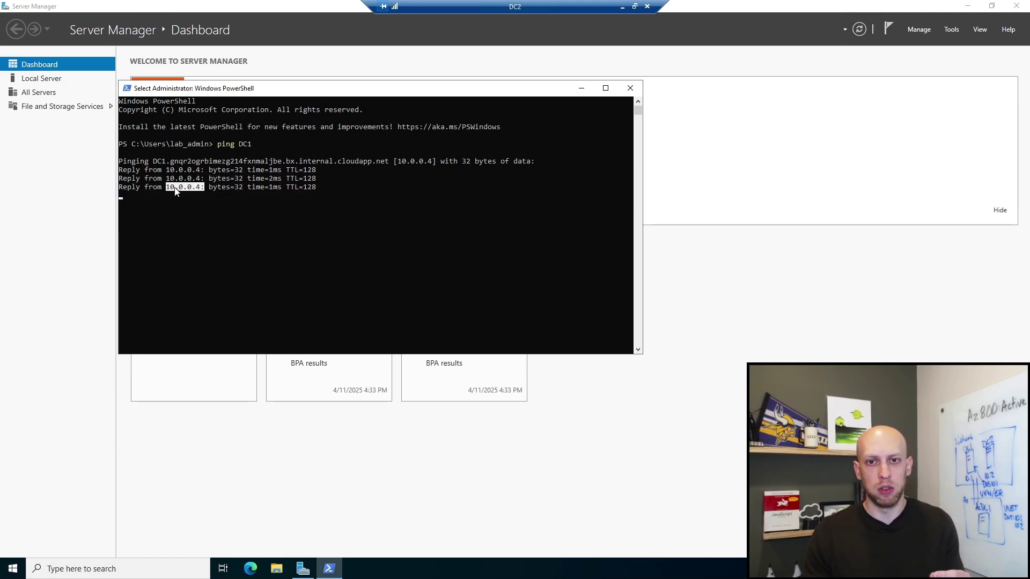
pyautogui.click(290, 205)
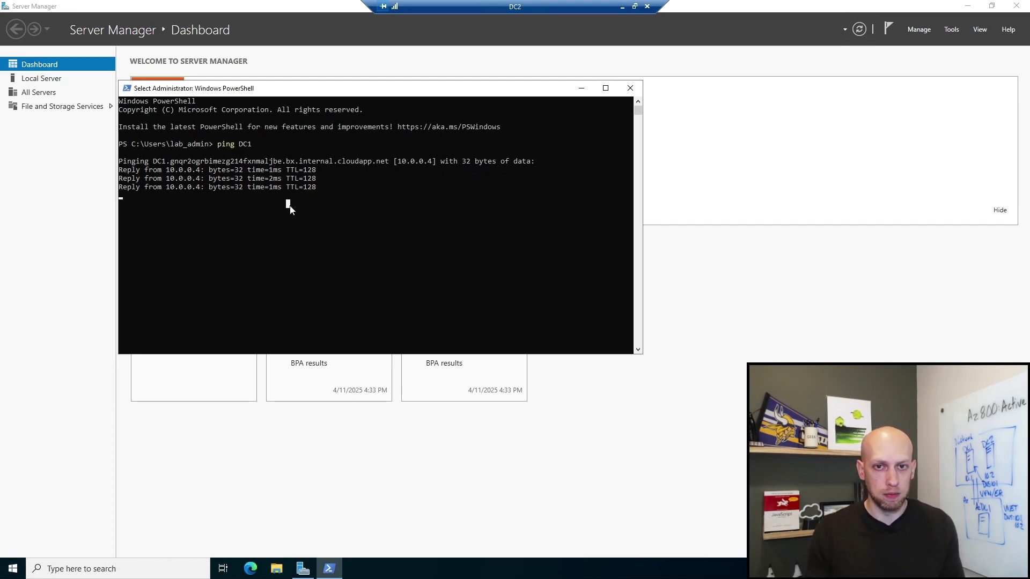
pyautogui.press('Escape')
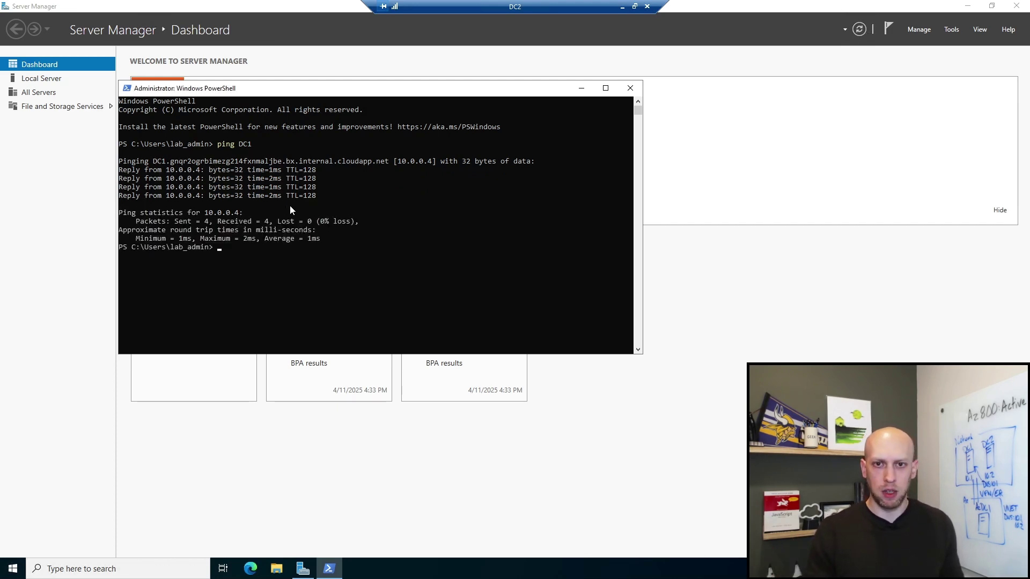
pyautogui.click(303, 190)
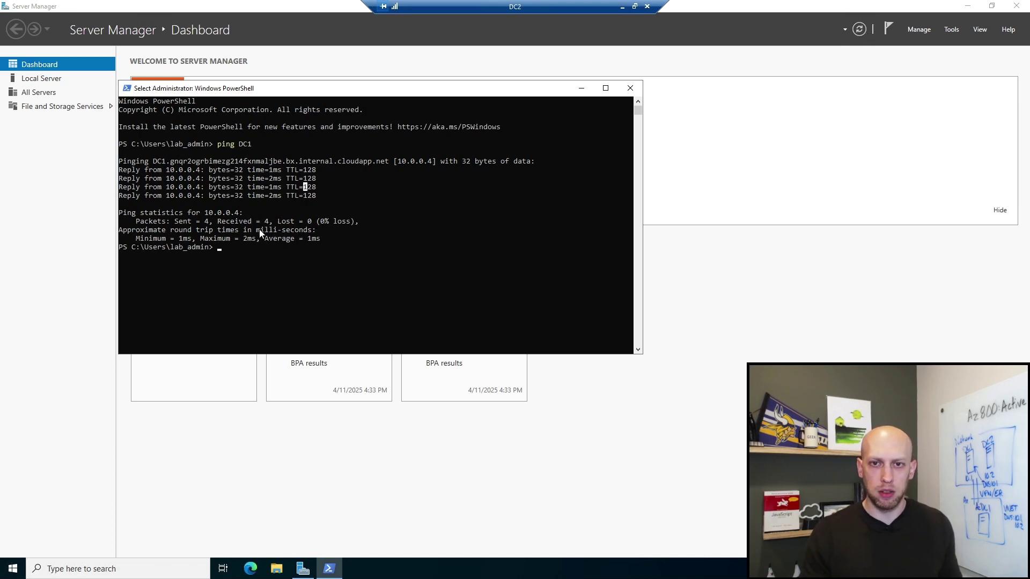
pyautogui.click(258, 254)
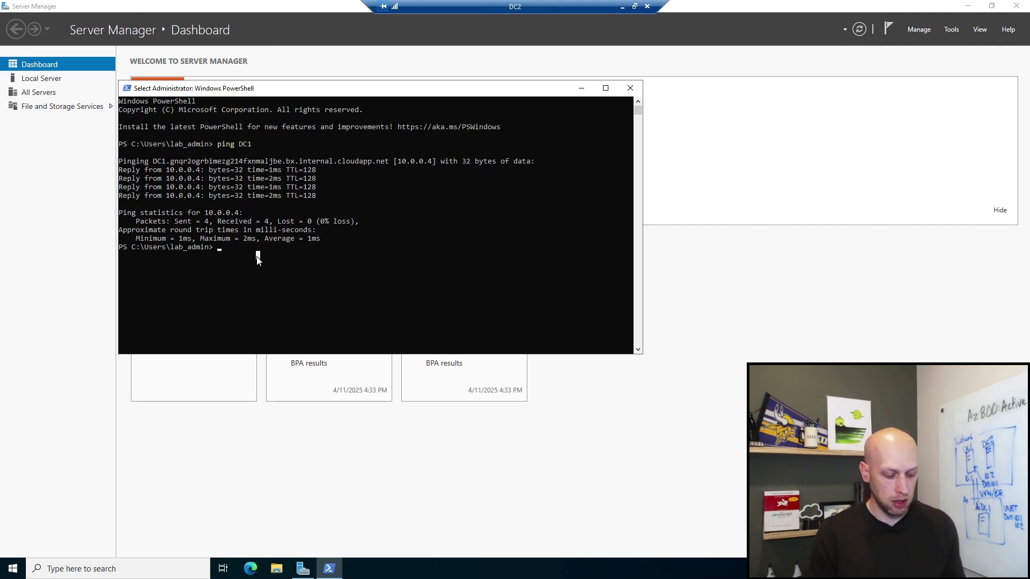
# Step: Ping dzab.local and highlight the 'could not find host' error naming dzab.local
pyautogui.write('ping dzab.local')
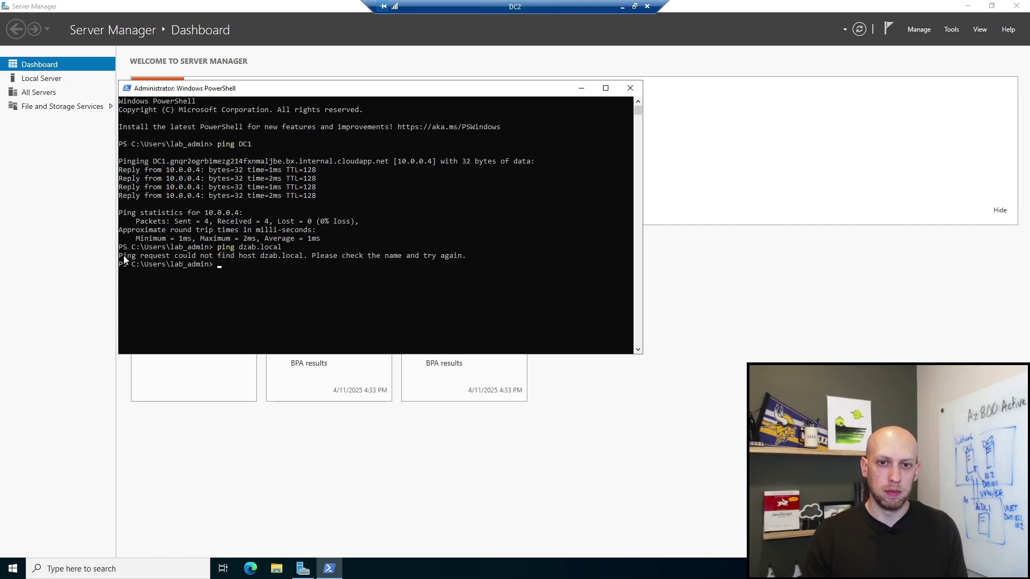
pyautogui.moveTo(123, 256); pyautogui.dragTo(302, 259)
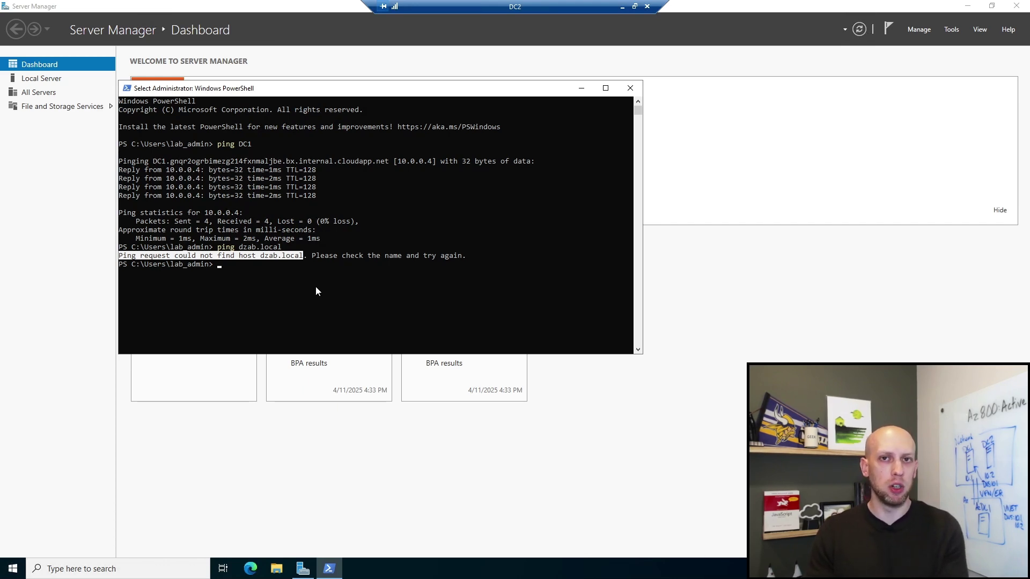
pyautogui.click(262, 257)
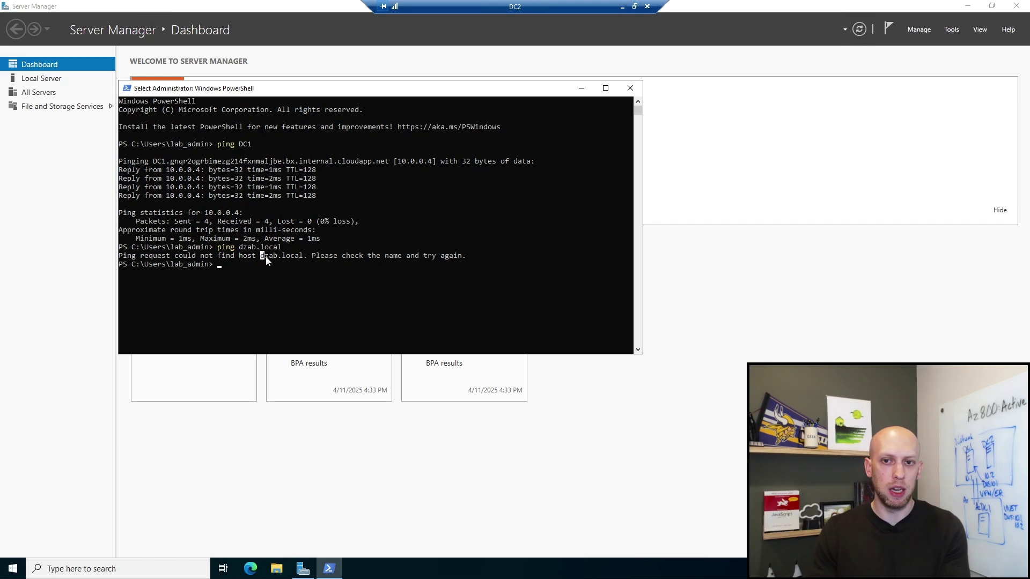
pyautogui.moveTo(263, 256); pyautogui.dragTo(303, 256)
pyautogui.moveTo(239, 248); pyautogui.dragTo(281, 252)
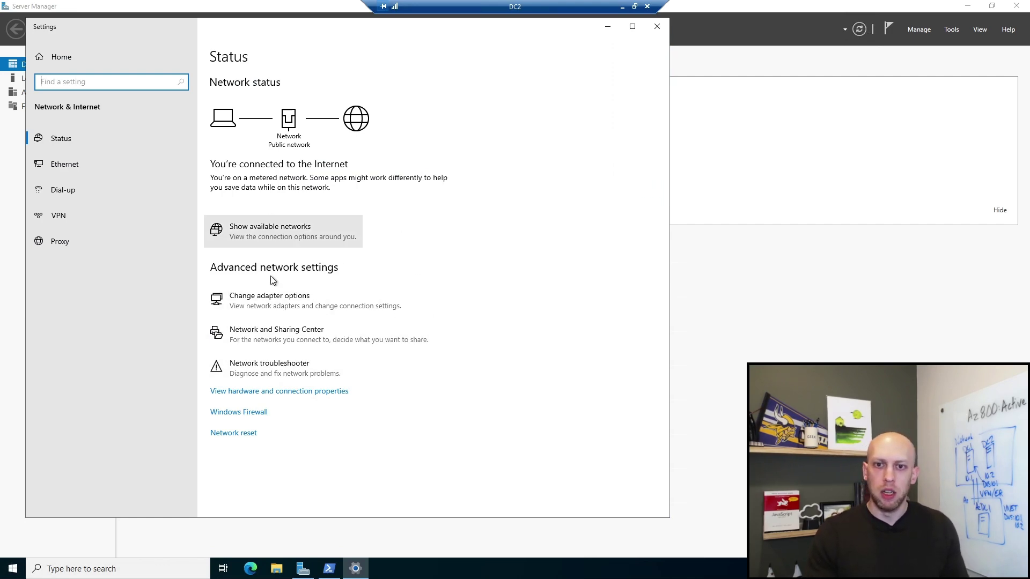
# Step: Open the Internet Protocol Version 4 (TCP/IPv4) properties of the Ethernet adapter
pyautogui.click(273, 301)
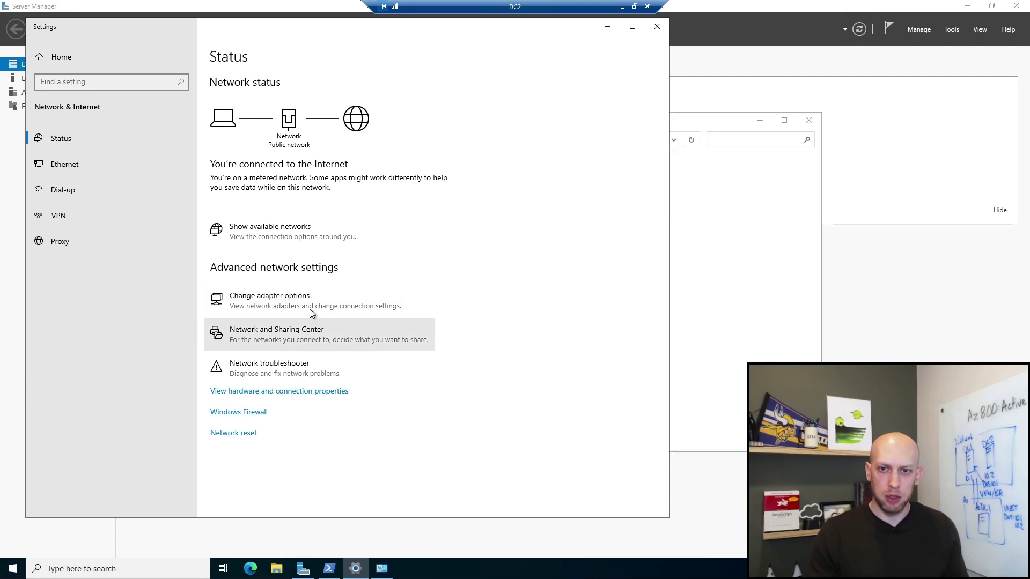
pyautogui.click(269, 179)
pyautogui.rightClick(269, 179)
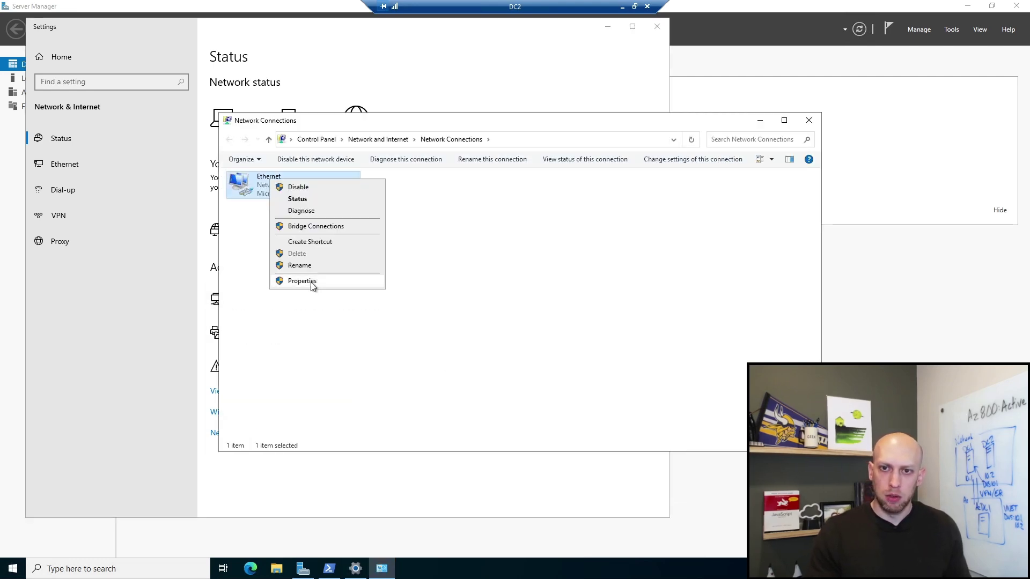
pyautogui.click(312, 284)
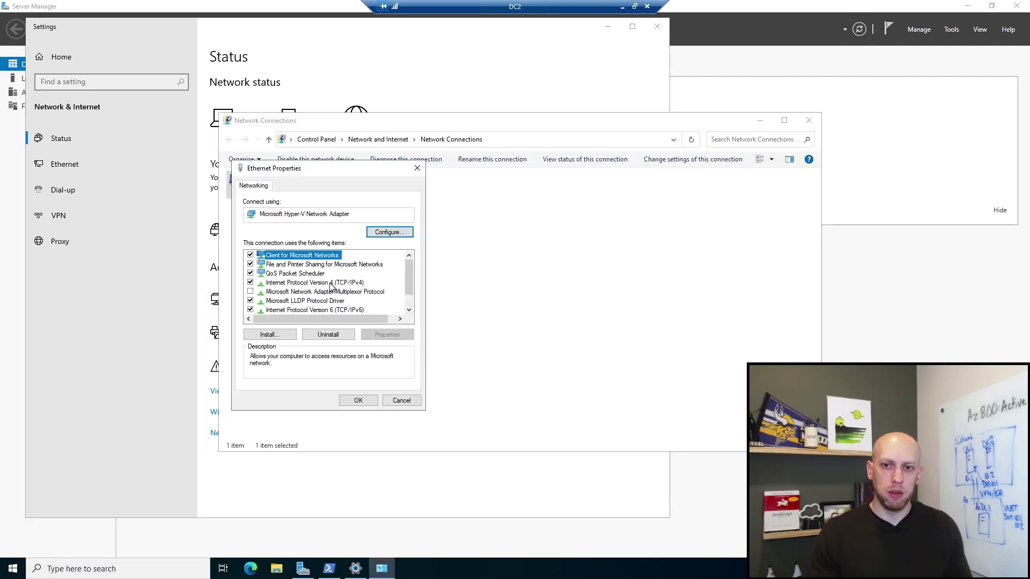
pyautogui.click(330, 282)
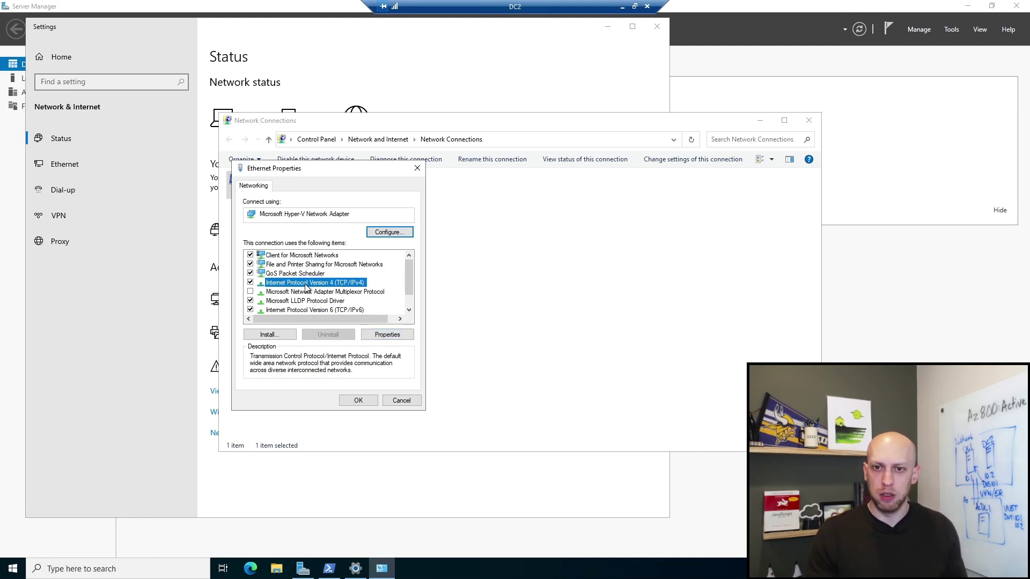
pyautogui.moveTo(393, 168); pyautogui.dragTo(491, 164)
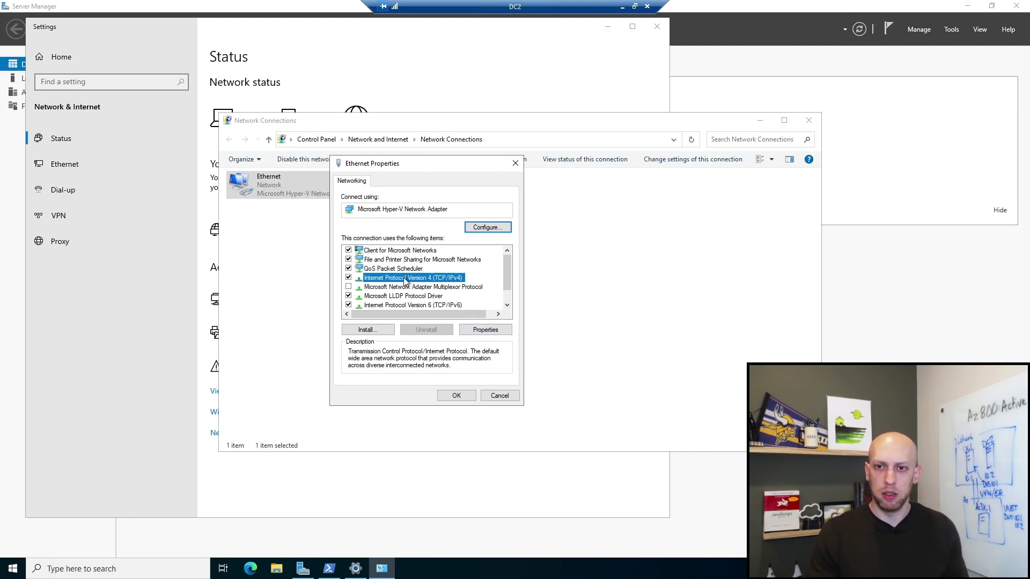
pyautogui.click(487, 330)
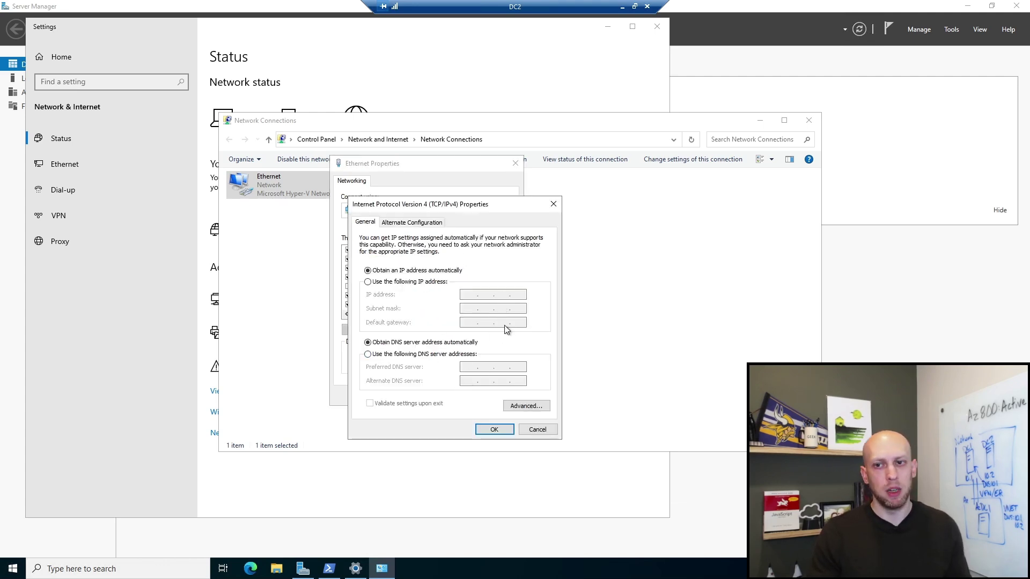
# Step: Set preferred DNS to DC1's address 10.0.0.4 and alternate to 8.8.8.8, then save and close
pyautogui.click(382, 355)
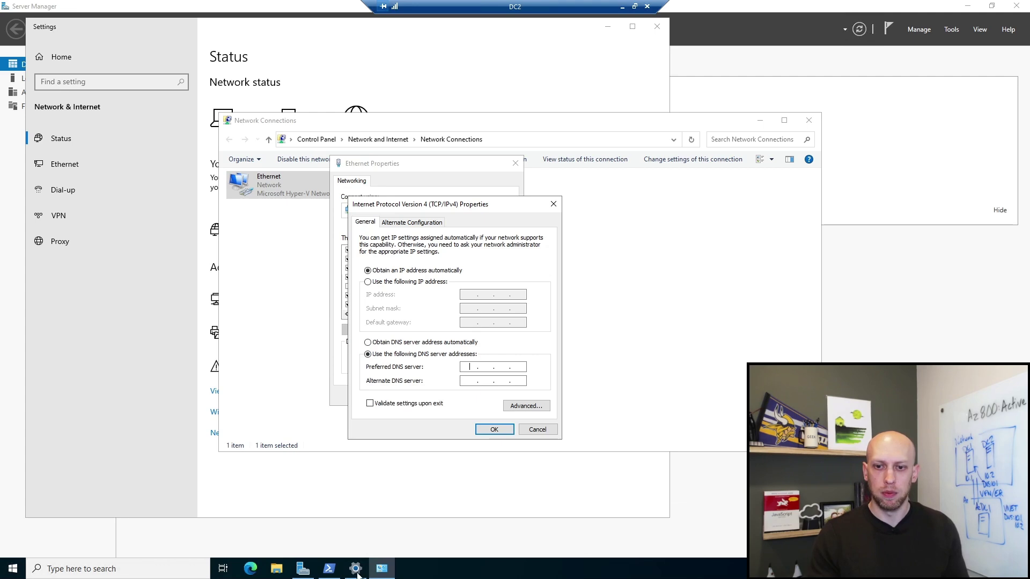
pyautogui.click(328, 568)
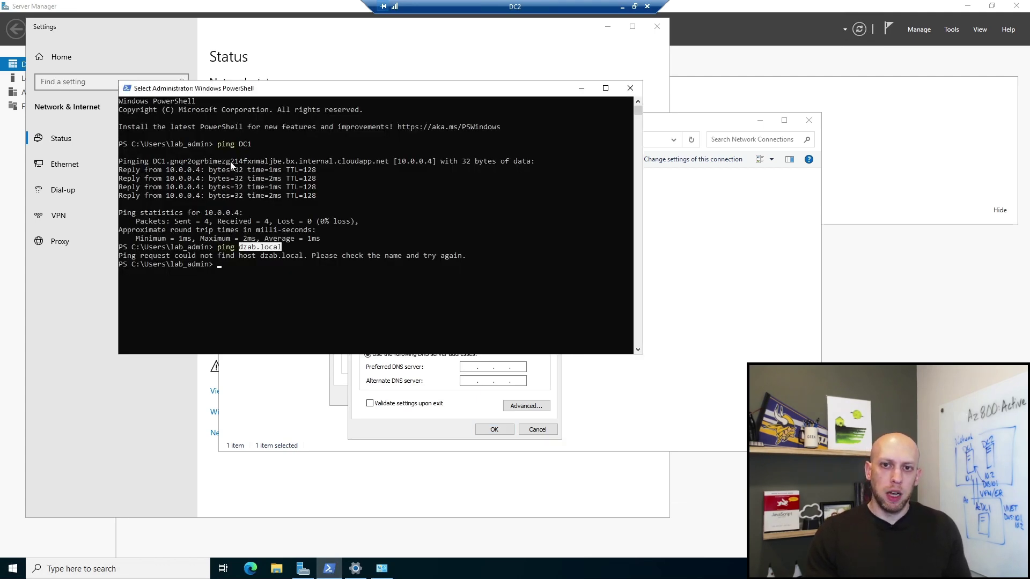
pyautogui.moveTo(169, 170); pyautogui.dragTo(200, 172)
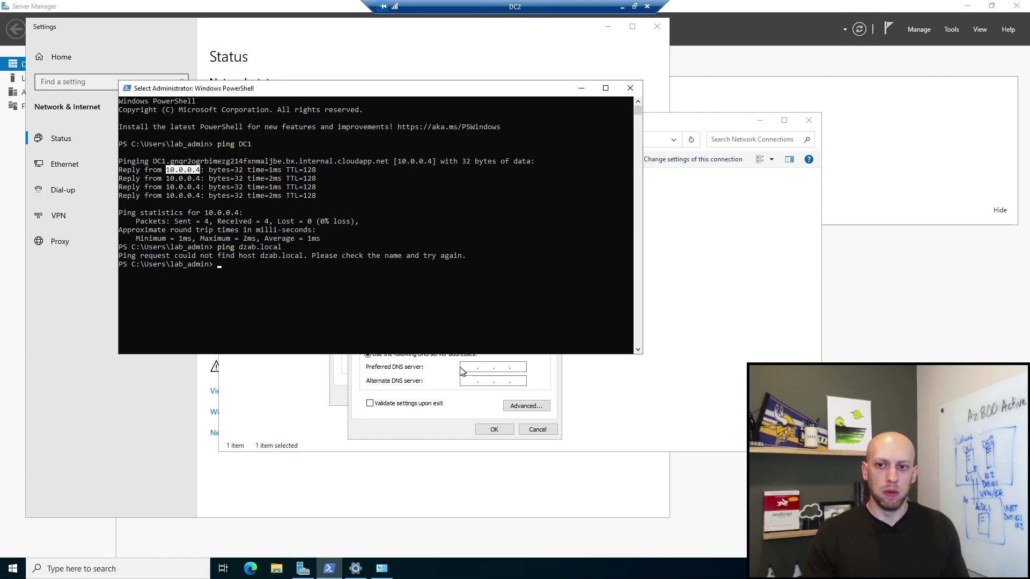
pyautogui.click(477, 364)
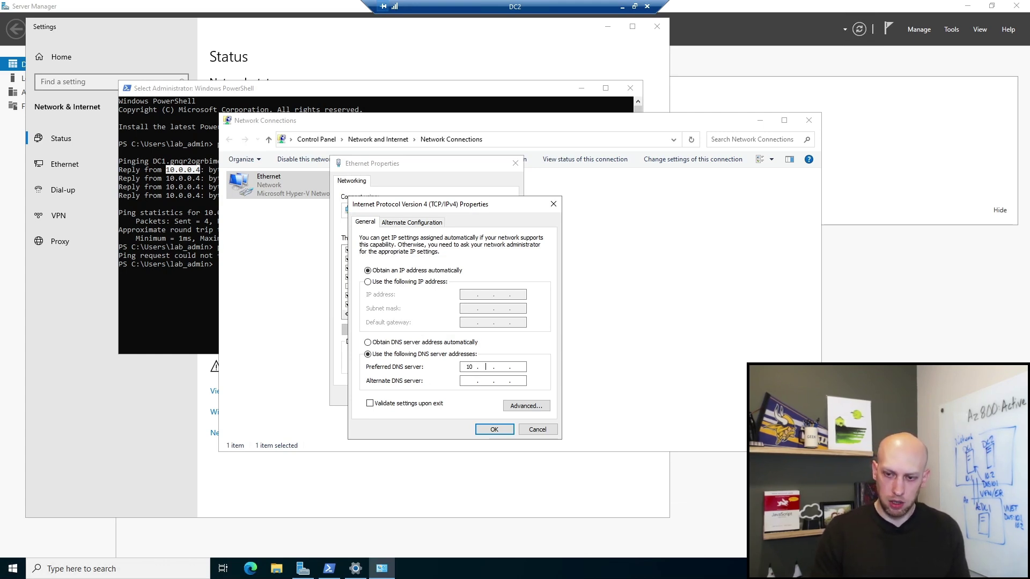
pyautogui.write('10.0.0.')
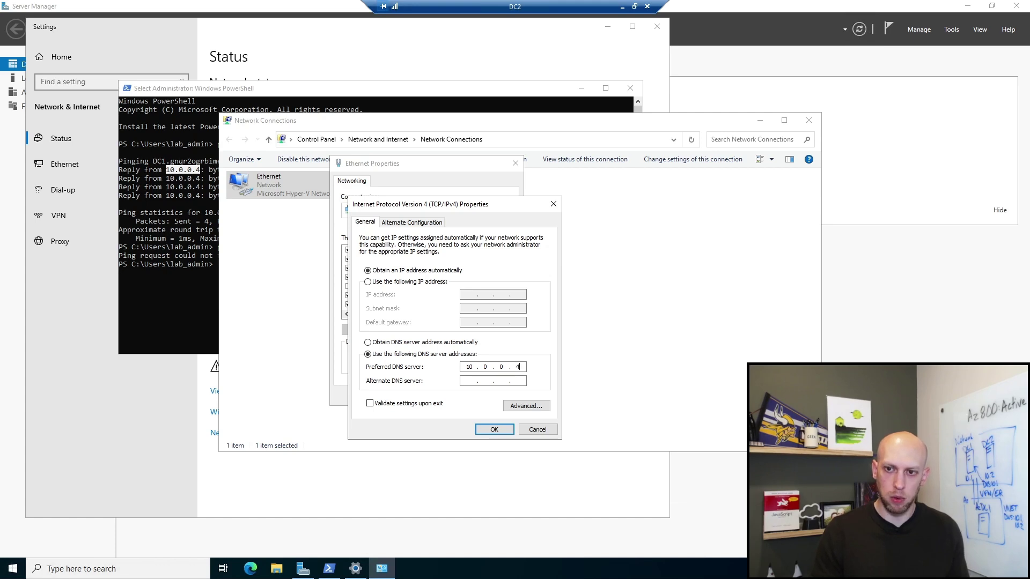
pyautogui.write('4')
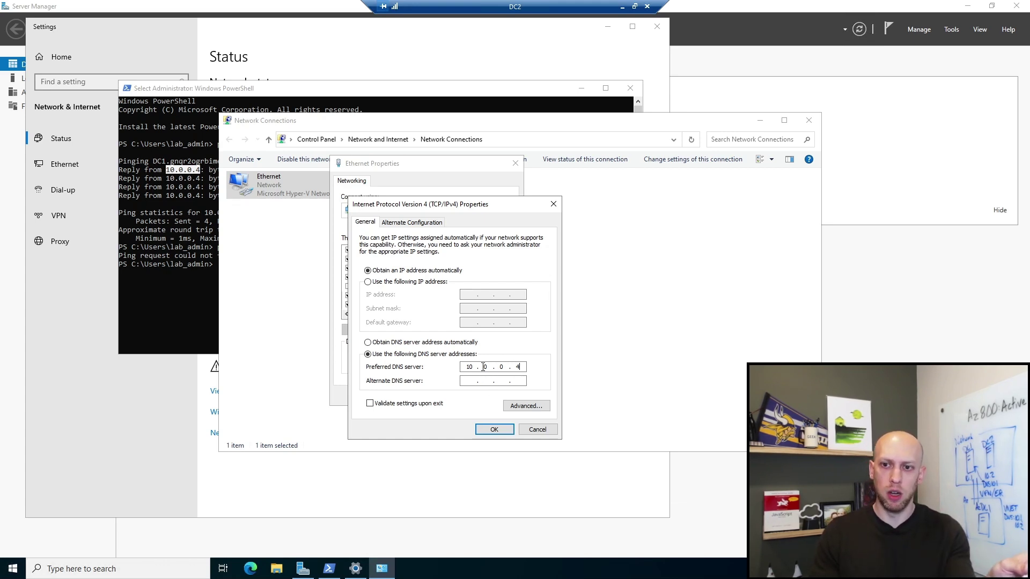
pyautogui.click(479, 381)
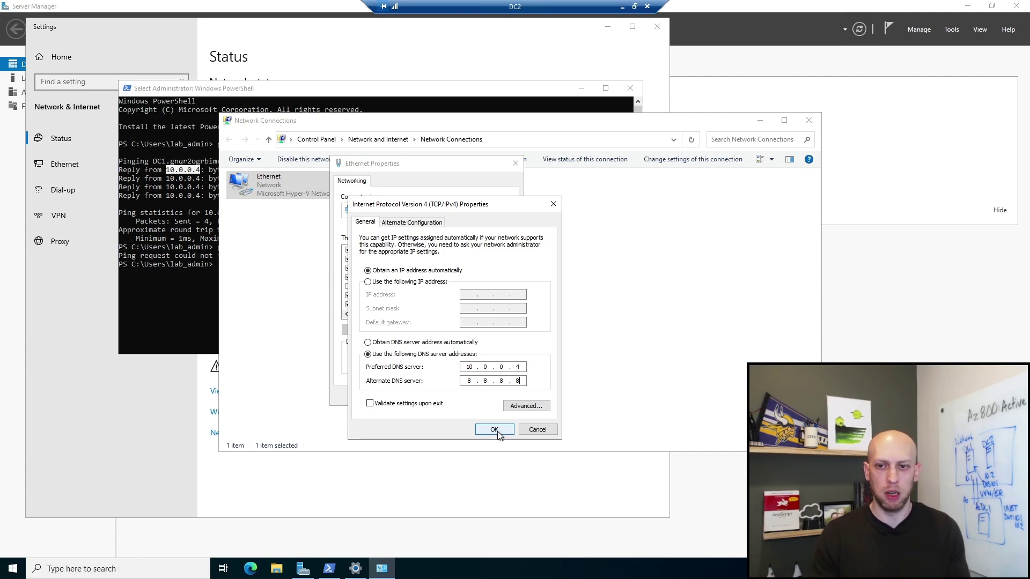
pyautogui.click(494, 429)
pyautogui.click(460, 397)
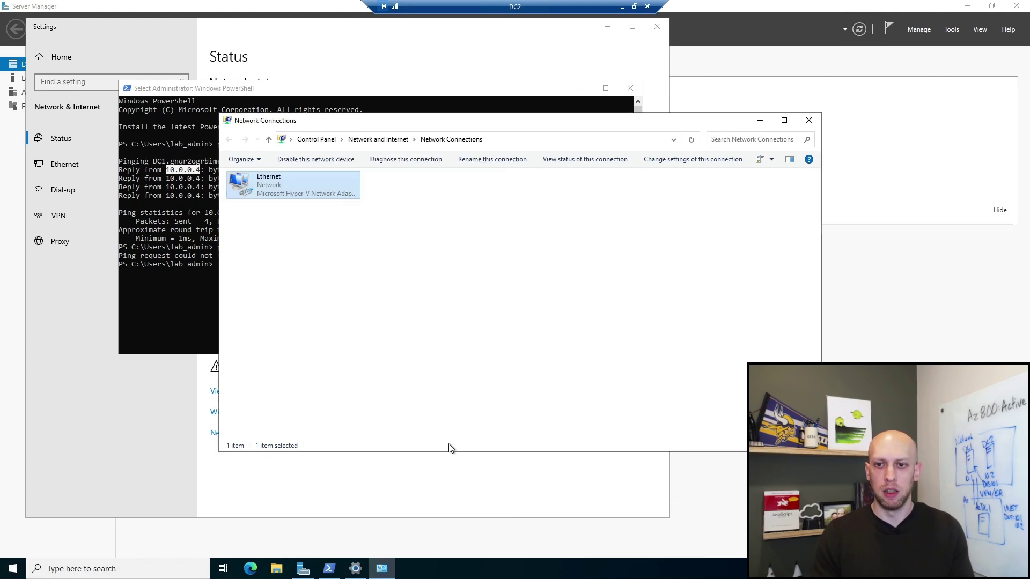
pyautogui.click(494, 359)
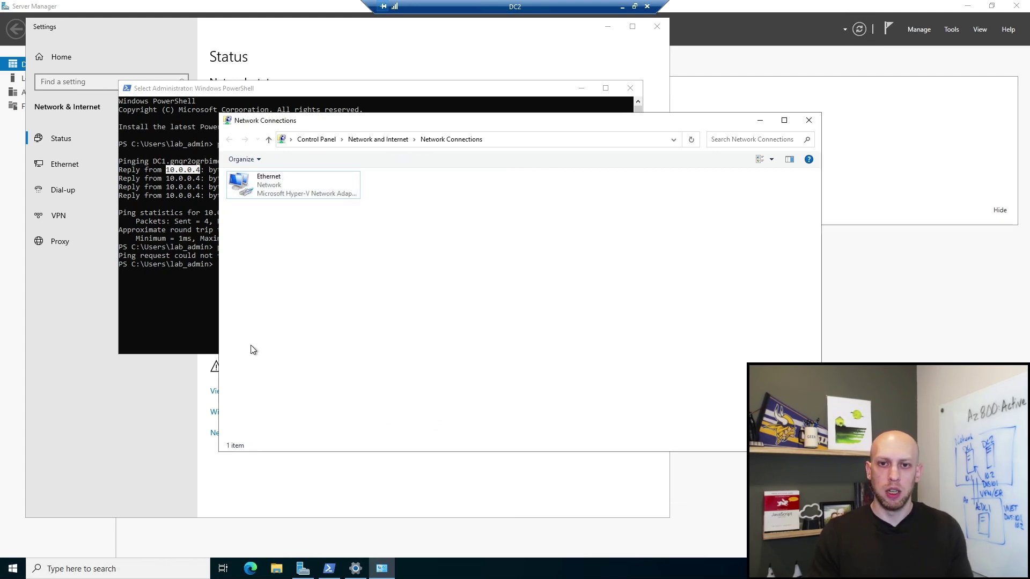
pyautogui.click(190, 275)
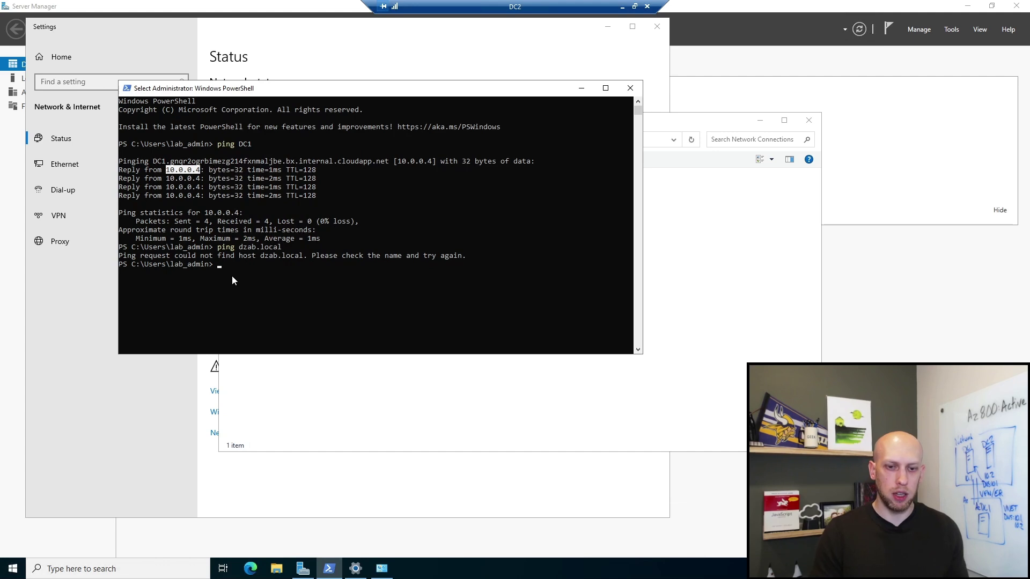
# Step: Clear the console and ping dzab.local, confirming replies come from 10.0.0.4
pyautogui.press('Escape')
pyautogui.hotkey('ctrl', 'l')
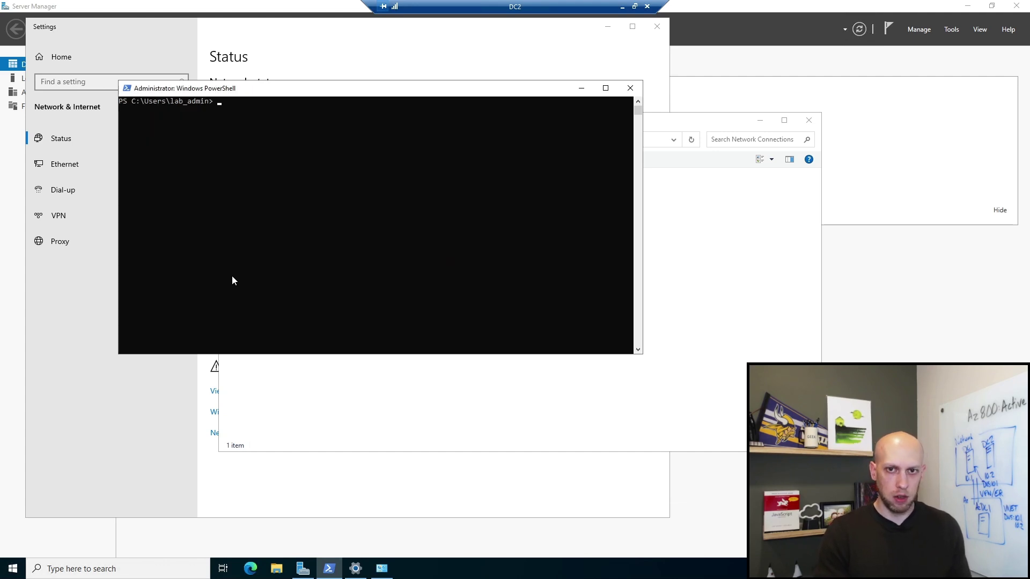
pyautogui.write('ping dzab')
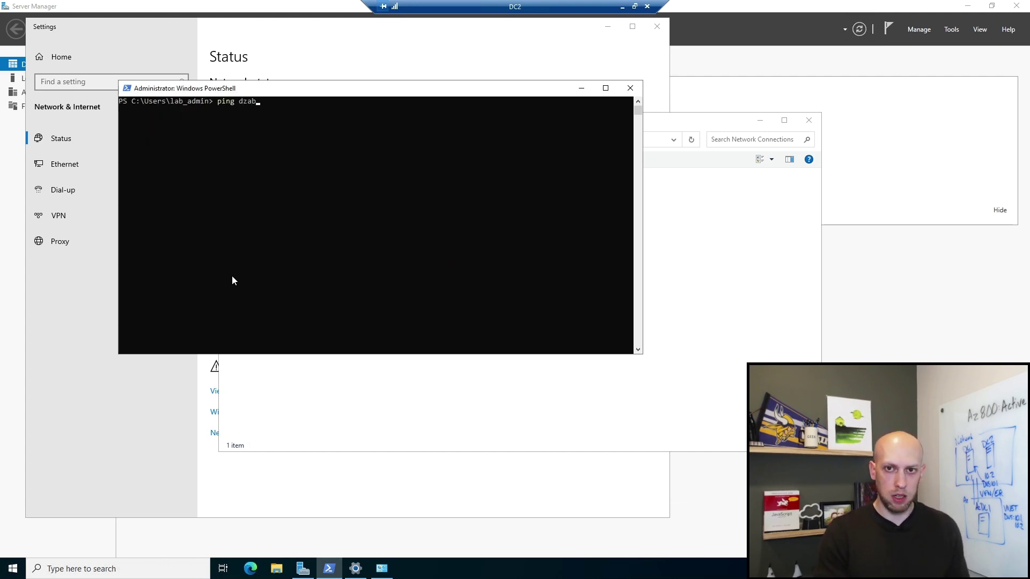
pyautogui.write('.local')
pyautogui.press('Return')
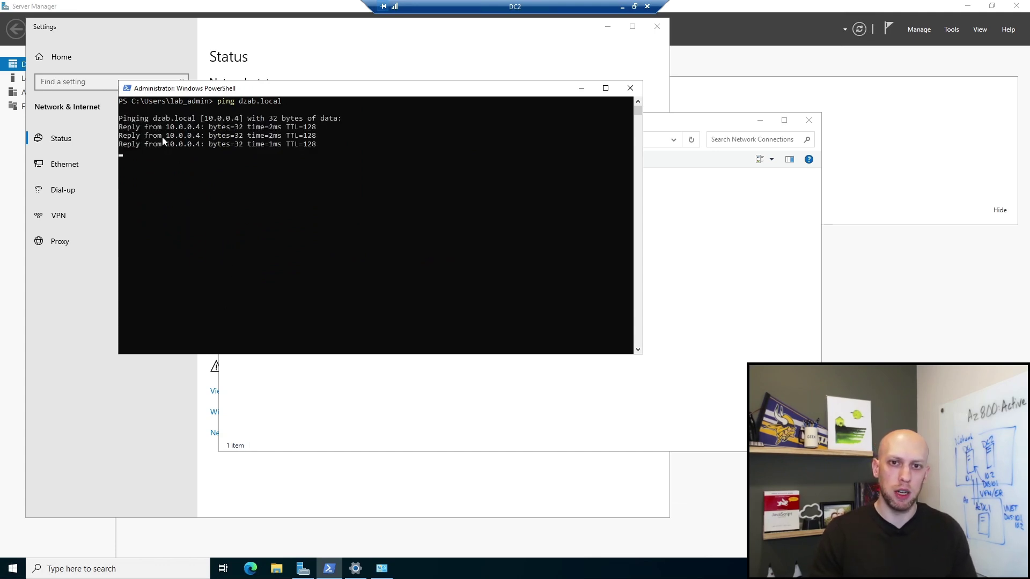
pyautogui.moveTo(159, 118); pyautogui.dragTo(225, 119)
pyautogui.moveTo(156, 153); pyautogui.dragTo(249, 152)
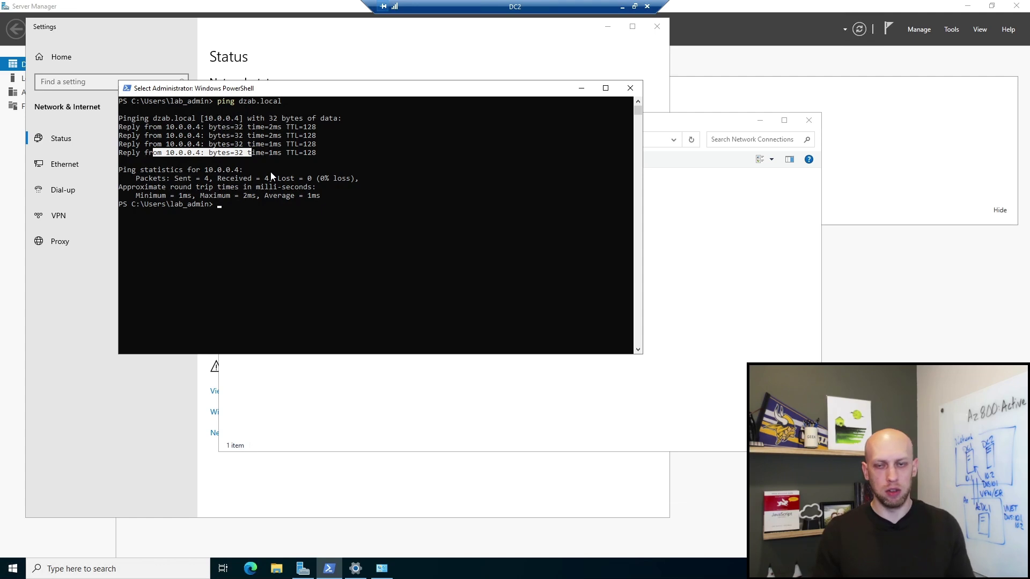
# Step: Launch the Add Roles and Features Wizard from Server Manager's Manage menu
pyautogui.click(616, 54)
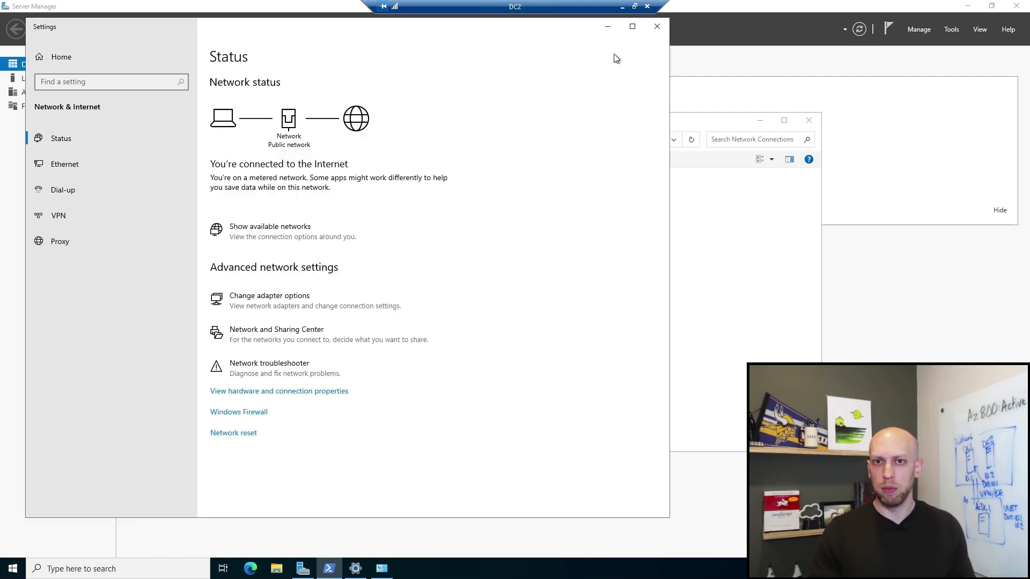
pyautogui.click(908, 20)
pyautogui.click(919, 30)
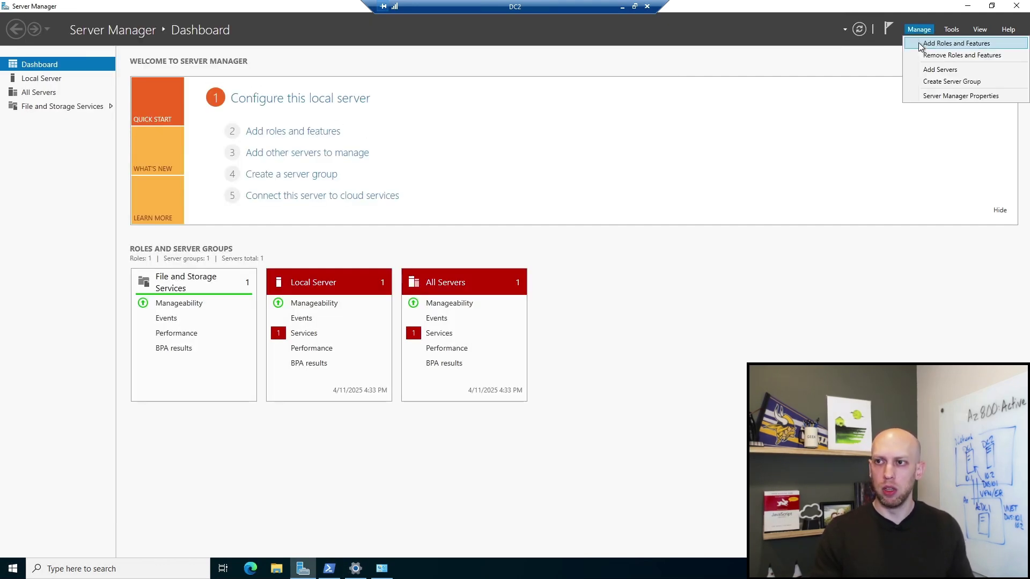
pyautogui.click(922, 40)
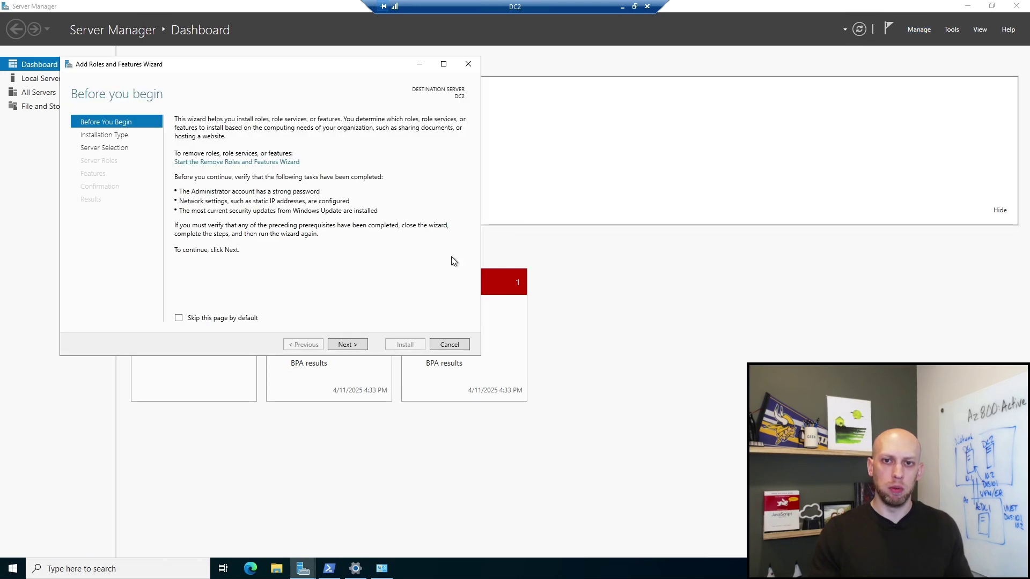
# Step: Select the Active Directory Domain Services role, install it, and close the finished wizard
pyautogui.click(353, 347)
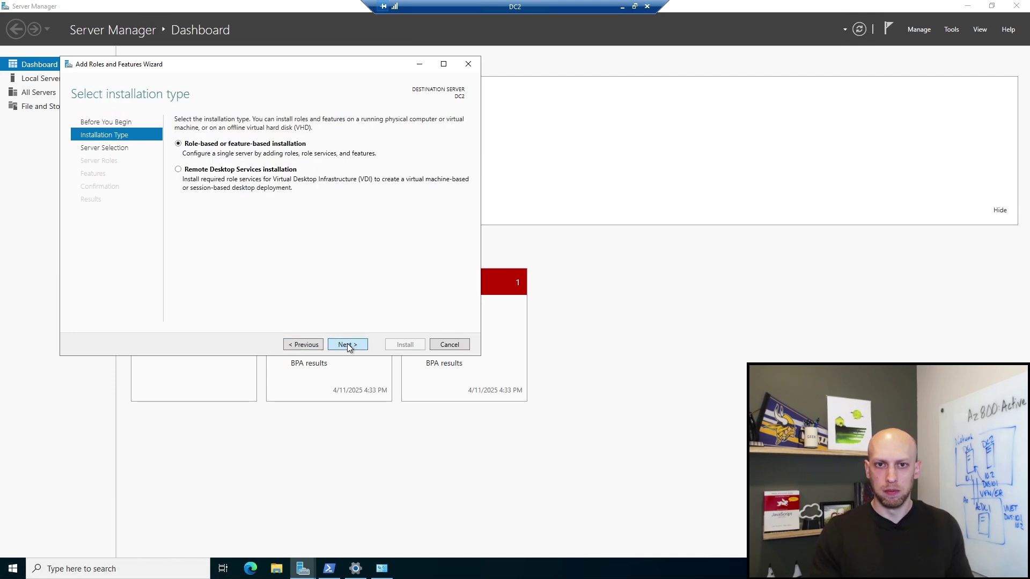
pyautogui.click(347, 344)
pyautogui.click(346, 345)
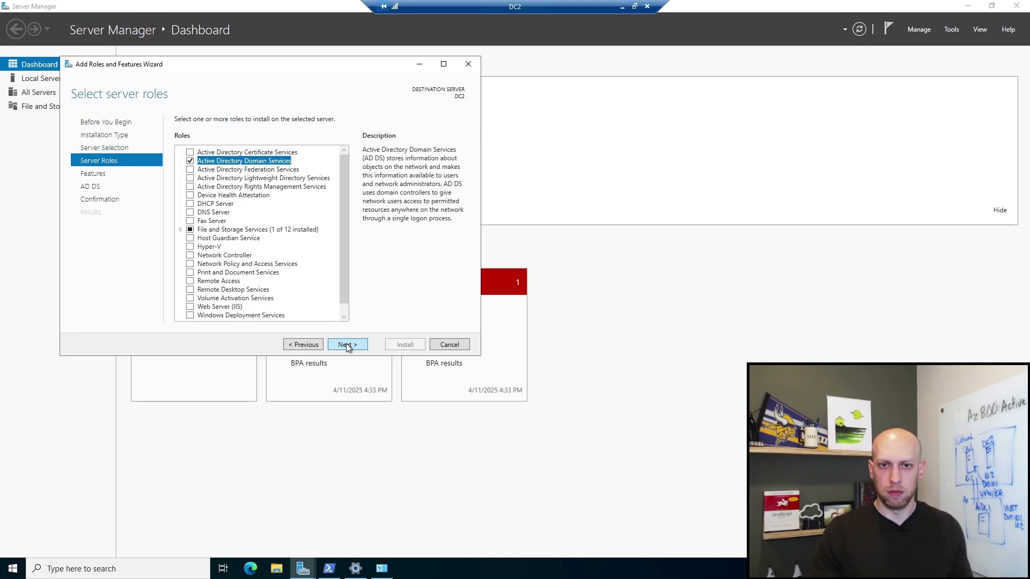
pyautogui.click(347, 345)
pyautogui.click(348, 345)
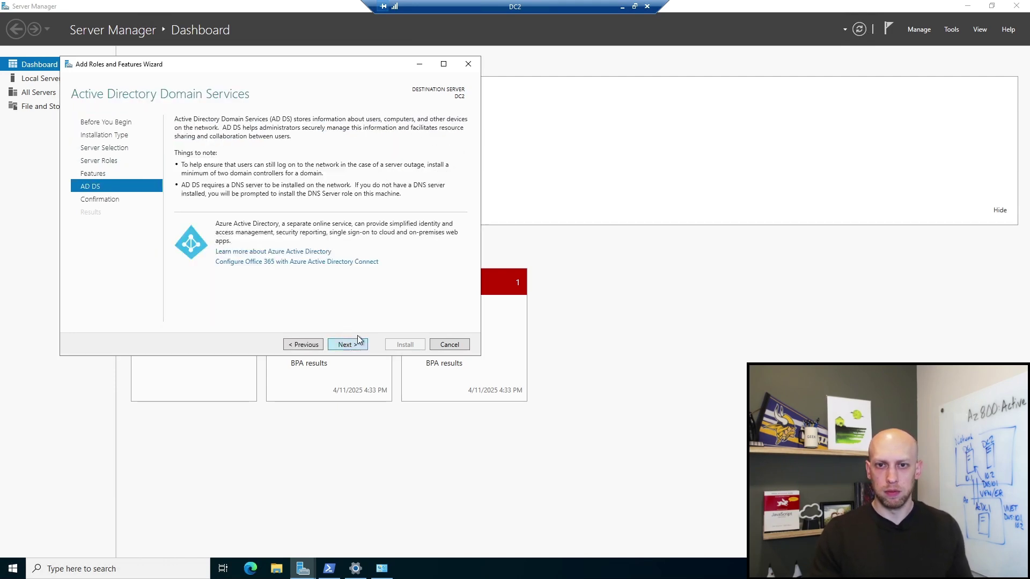
pyautogui.click(350, 346)
pyautogui.click(404, 345)
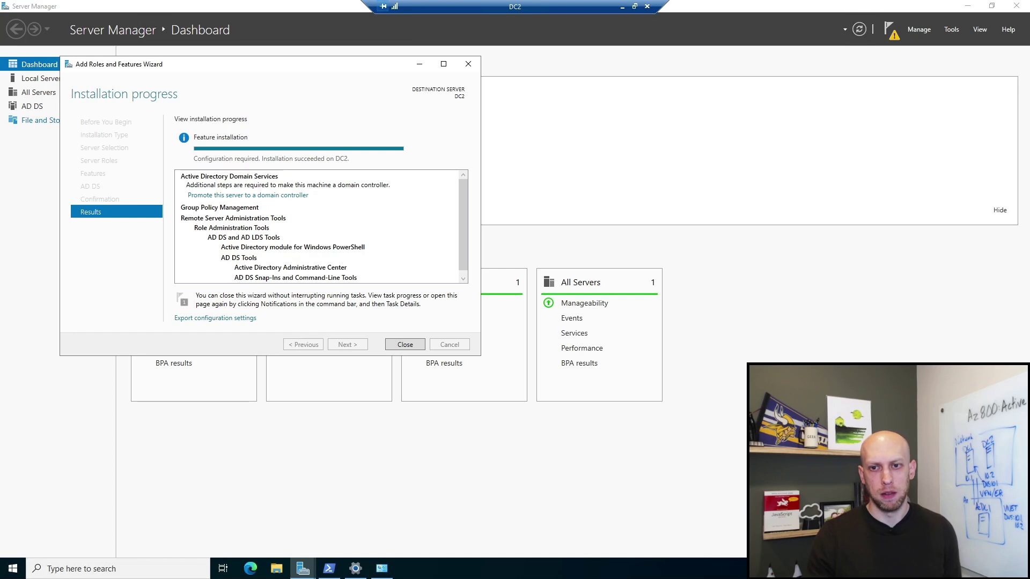
pyautogui.click(408, 346)
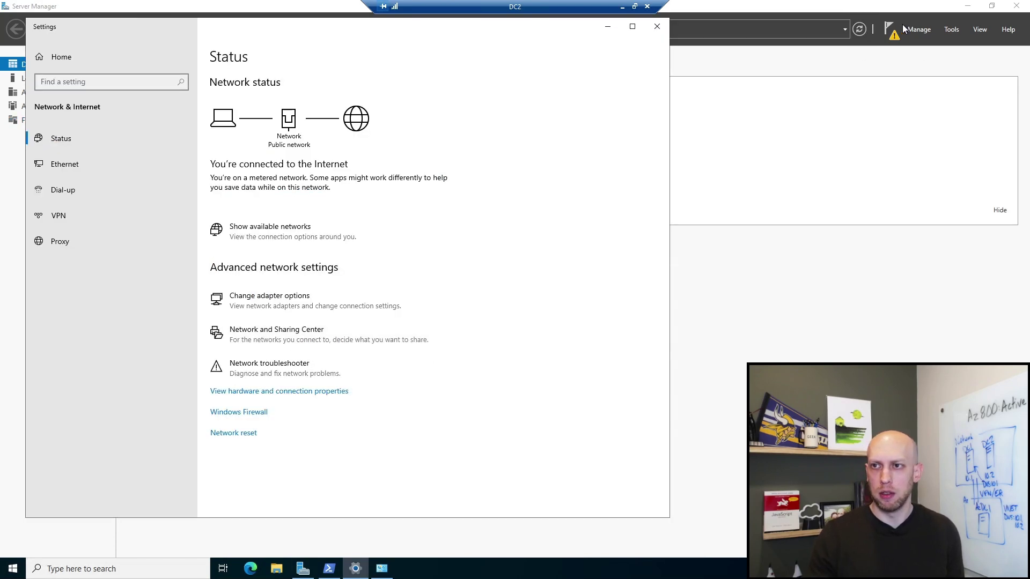
pyautogui.click(656, 26)
# Step: Choose 'Promote this server to a domain controller' and target the existing domain dzab.local
pyautogui.click(893, 32)
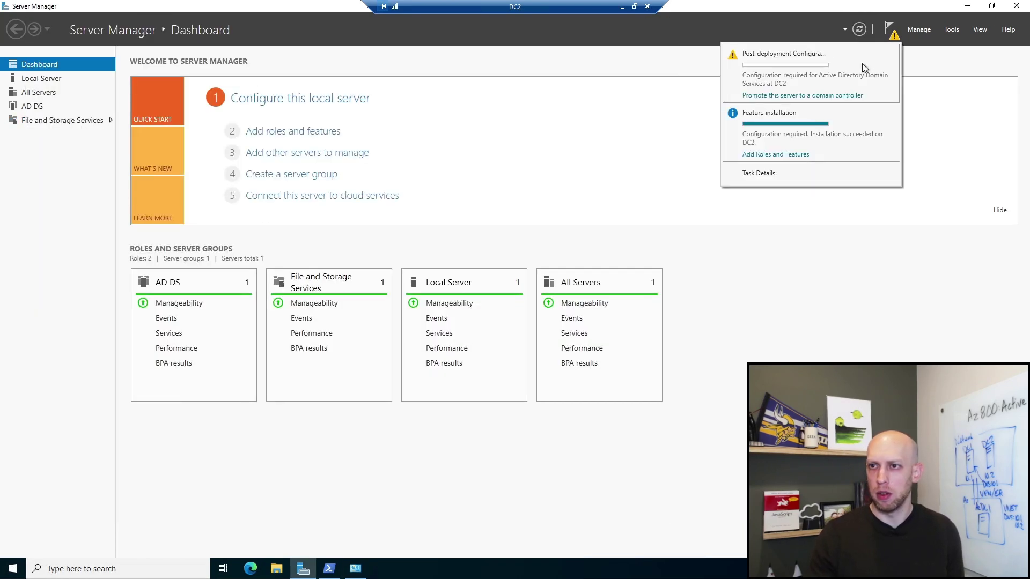
pyautogui.click(808, 98)
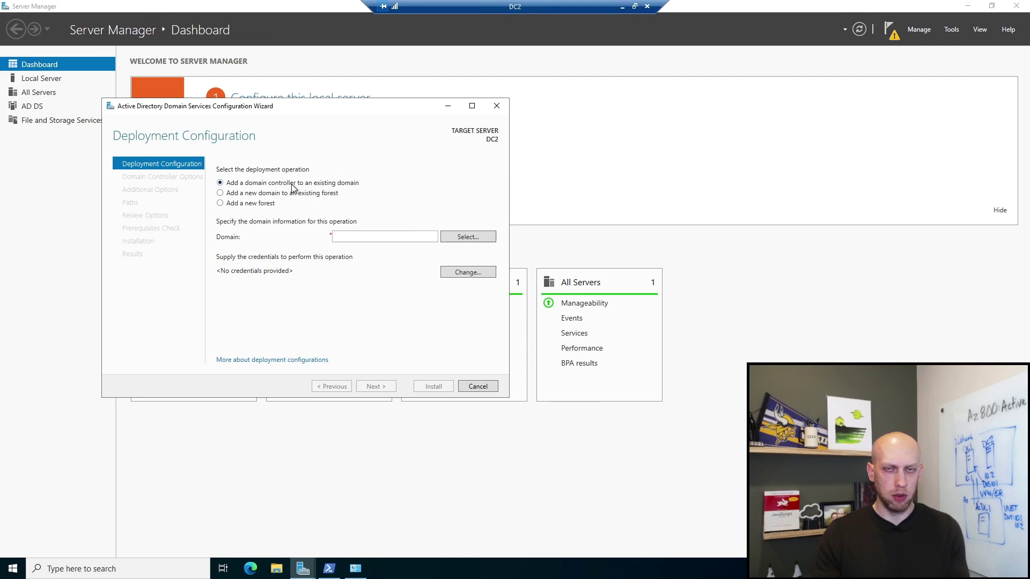
pyautogui.click(361, 238)
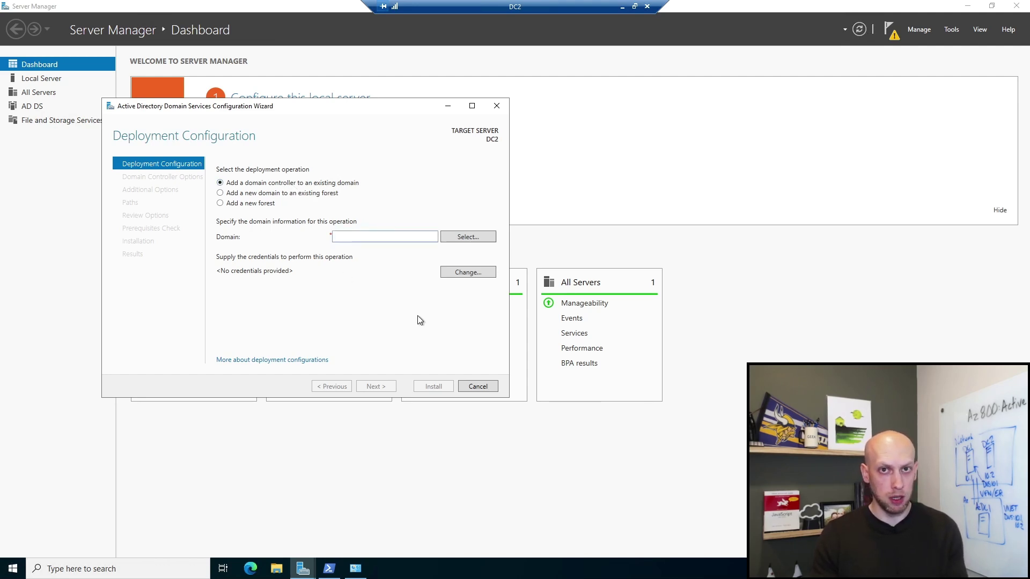
pyautogui.write('dzab')
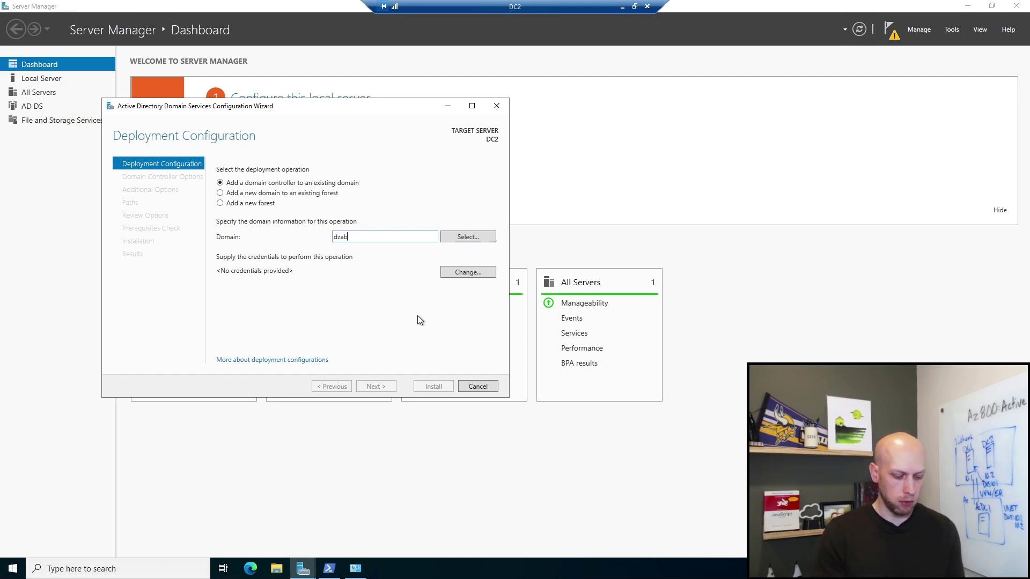
pyautogui.write('.local')
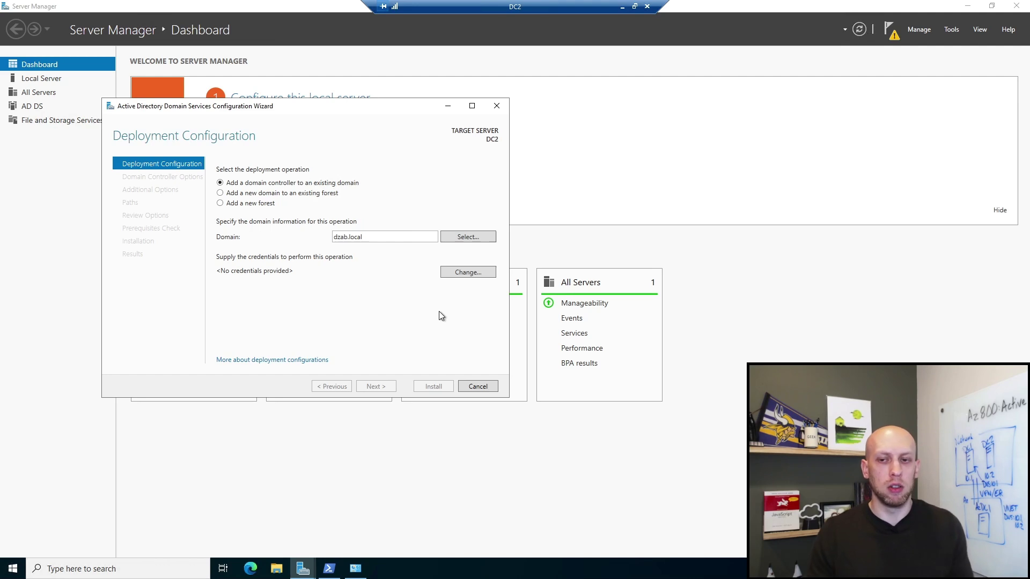
pyautogui.click(470, 275)
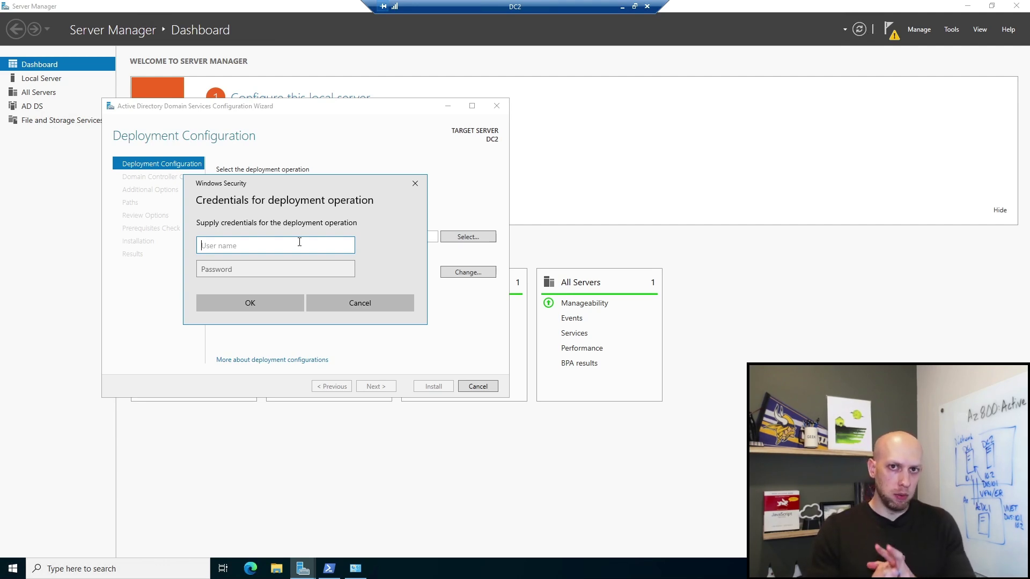
# Step: Enter the domain administrator's username in UPN form and its password, then confirm
pyautogui.write('DZAB\\')
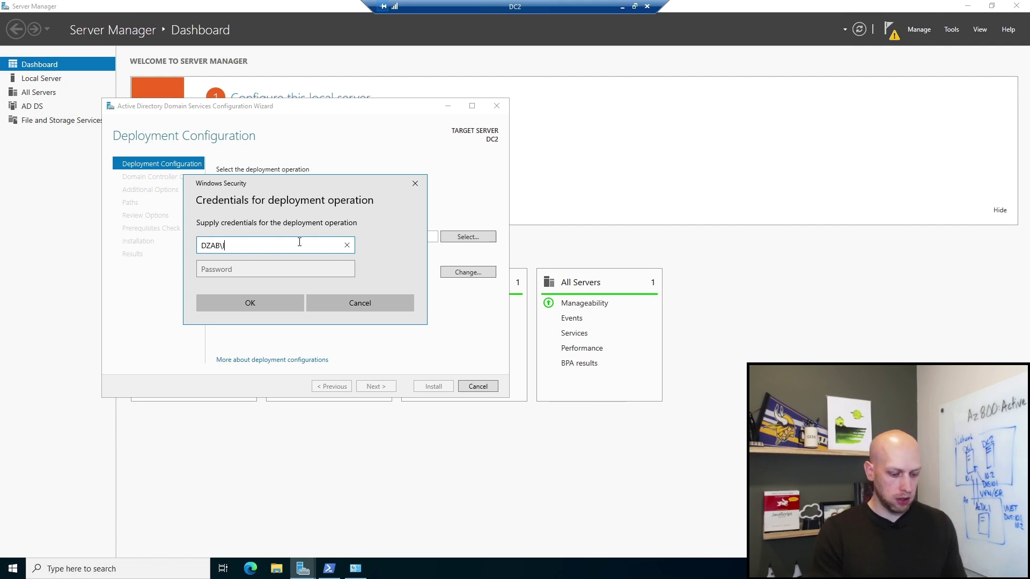
pyautogui.write('lab')
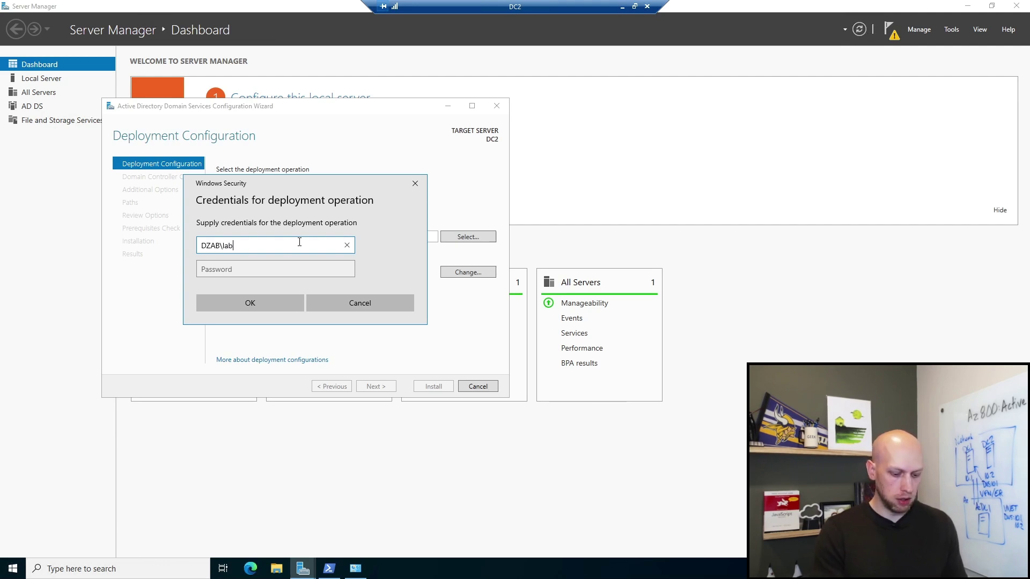
pyautogui.write('_admin')
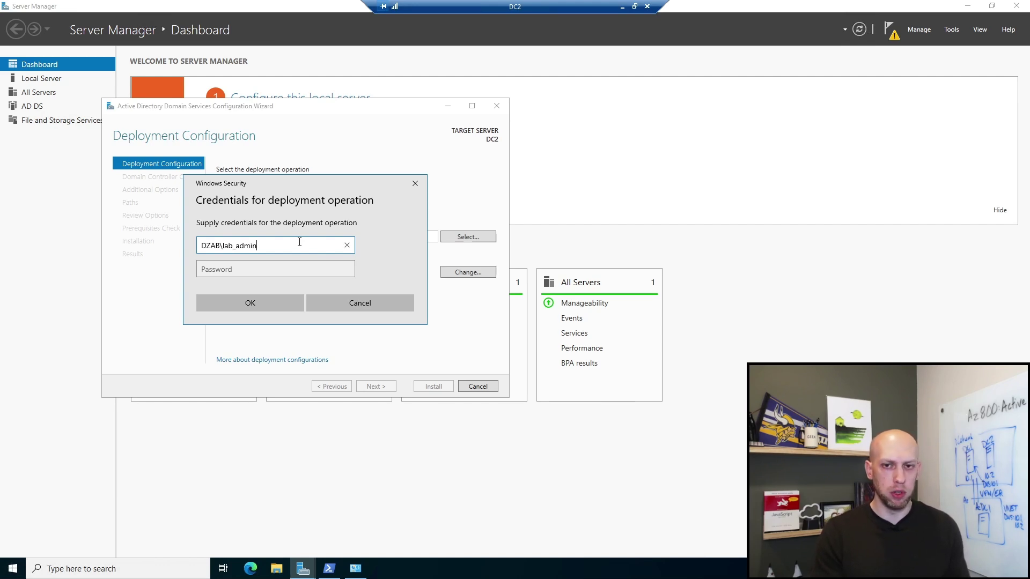
pyautogui.doubleClick(261, 245)
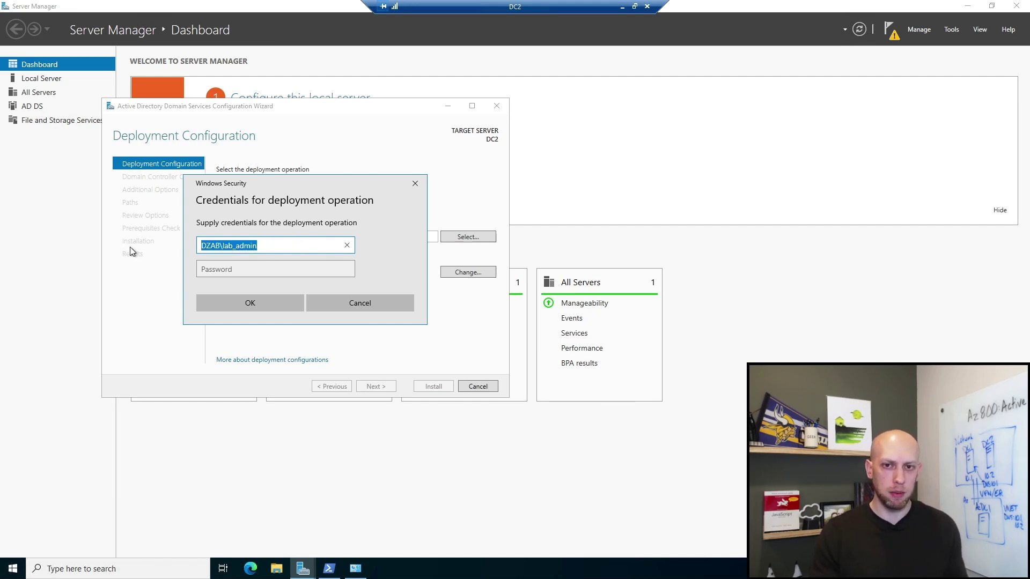
pyautogui.write('lab')
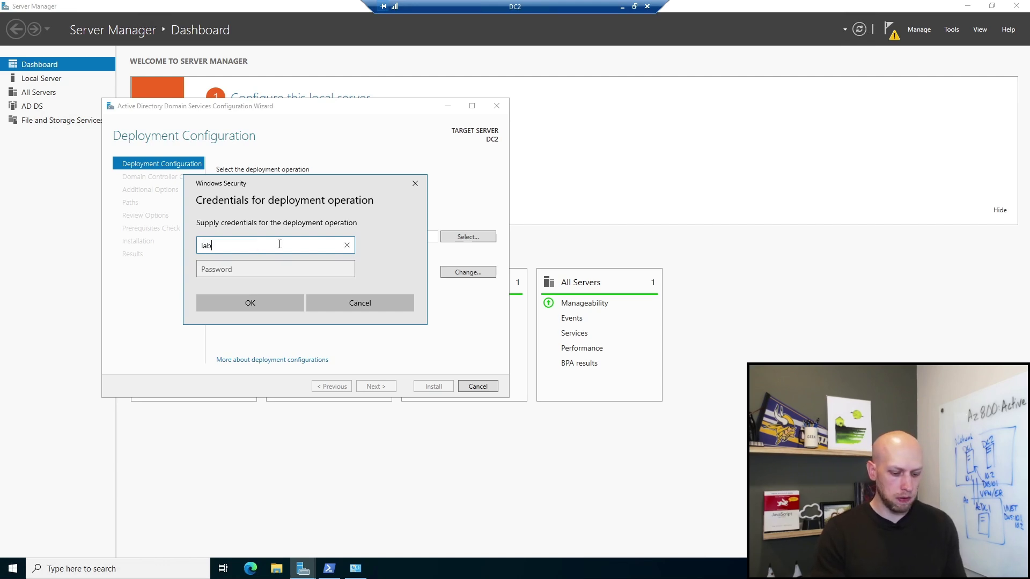
pyautogui.write('_admin')
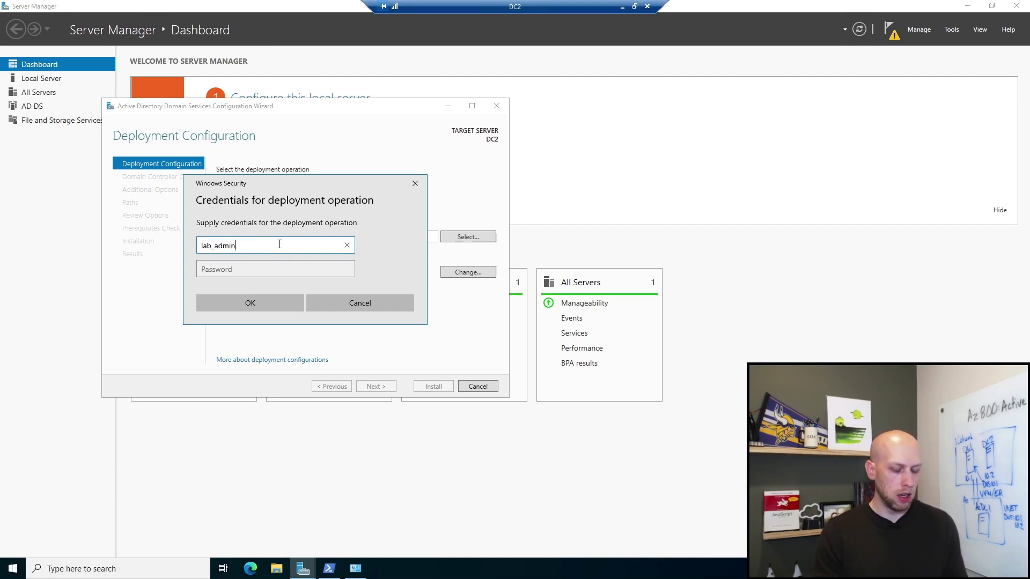
pyautogui.write('@')
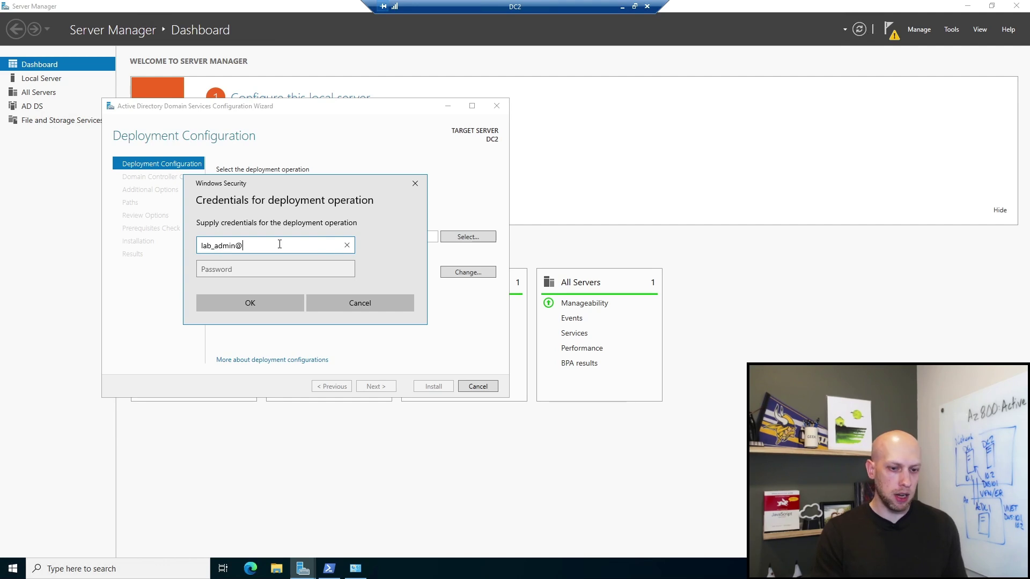
pyautogui.write('dzab.local')
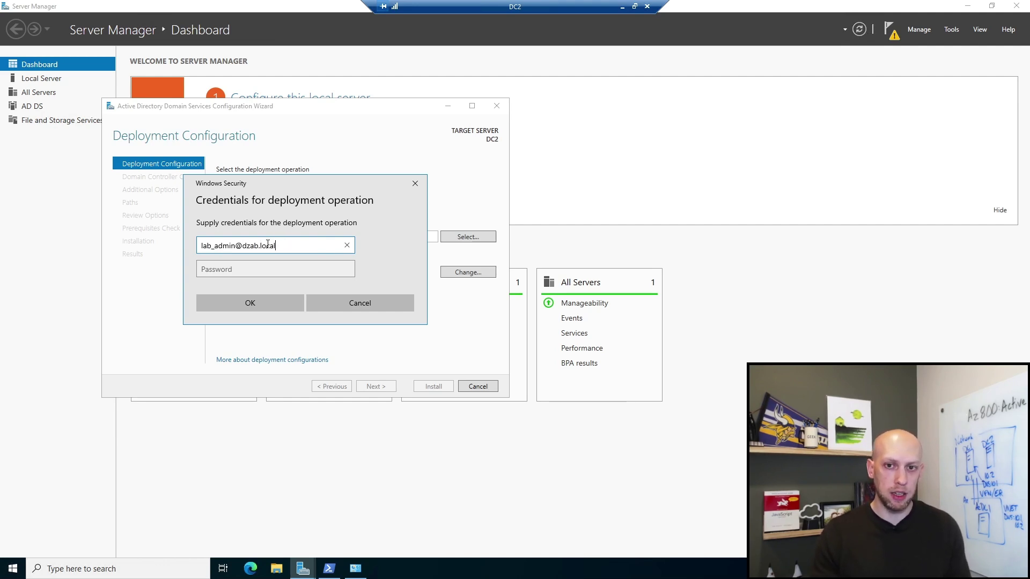
pyautogui.moveTo(275, 245); pyautogui.dragTo(238, 248)
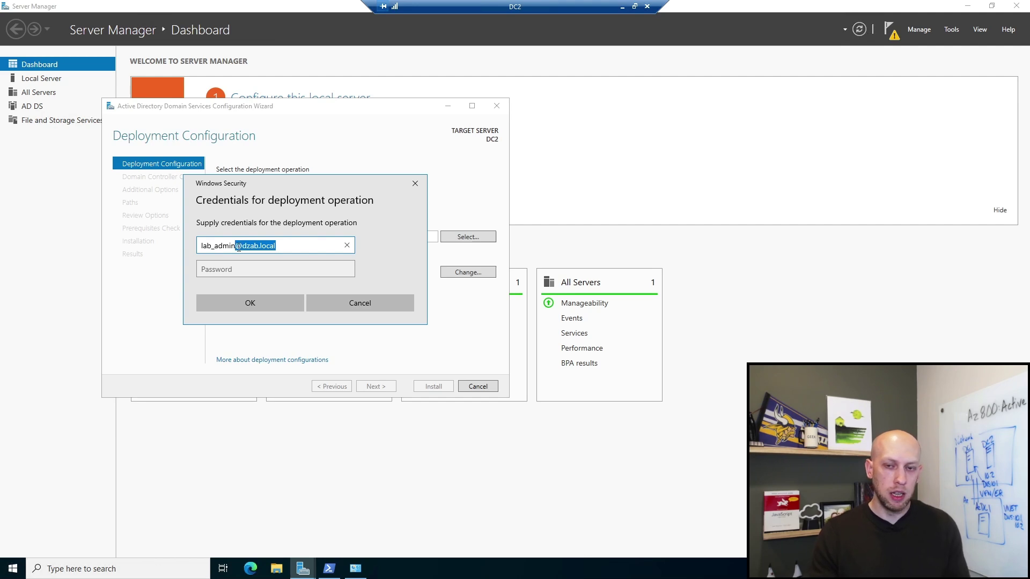
pyautogui.click(302, 246)
pyautogui.doubleClick(301, 247)
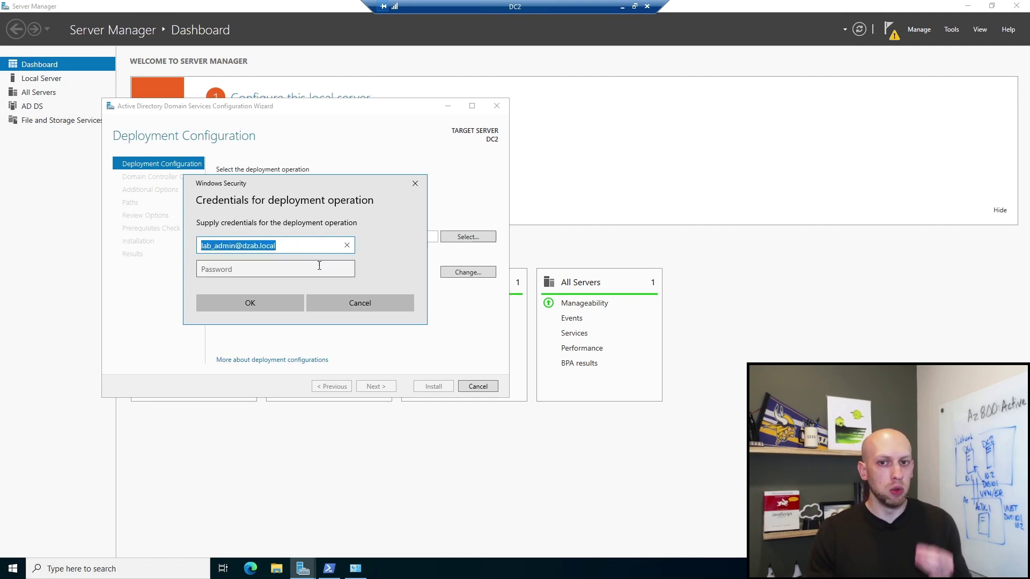
pyautogui.click(288, 262)
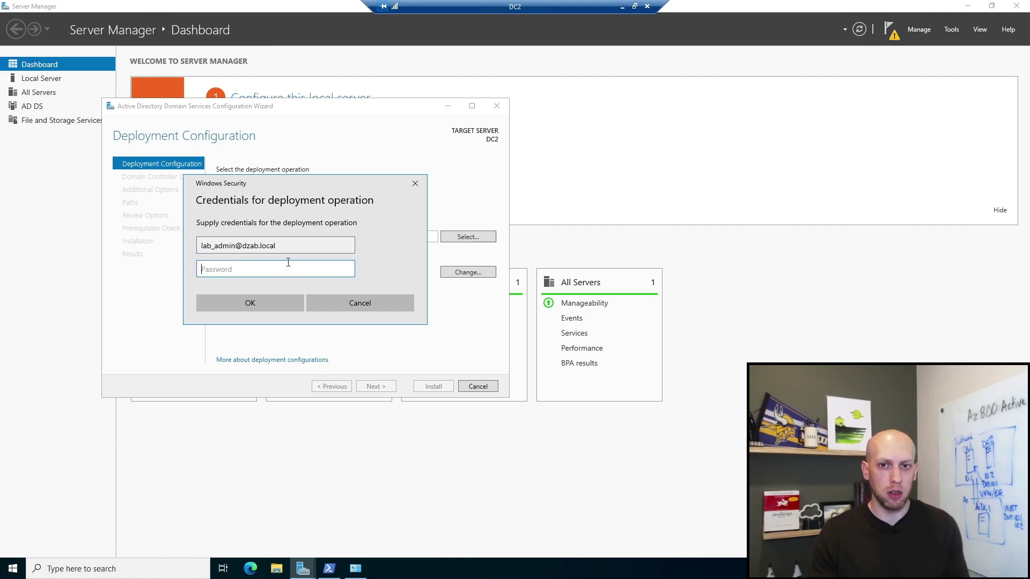
pyautogui.write('*********')
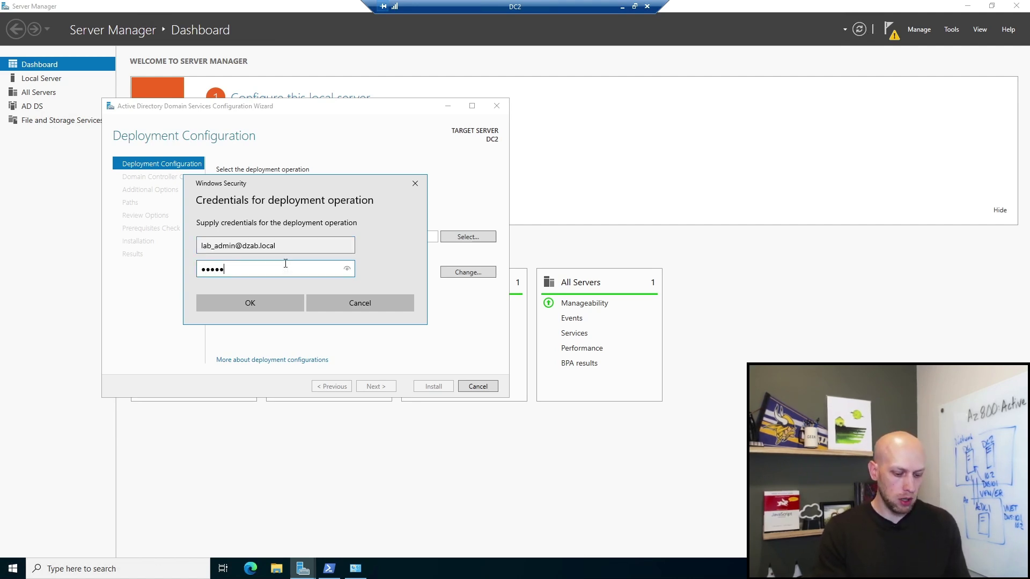
pyautogui.press('Return')
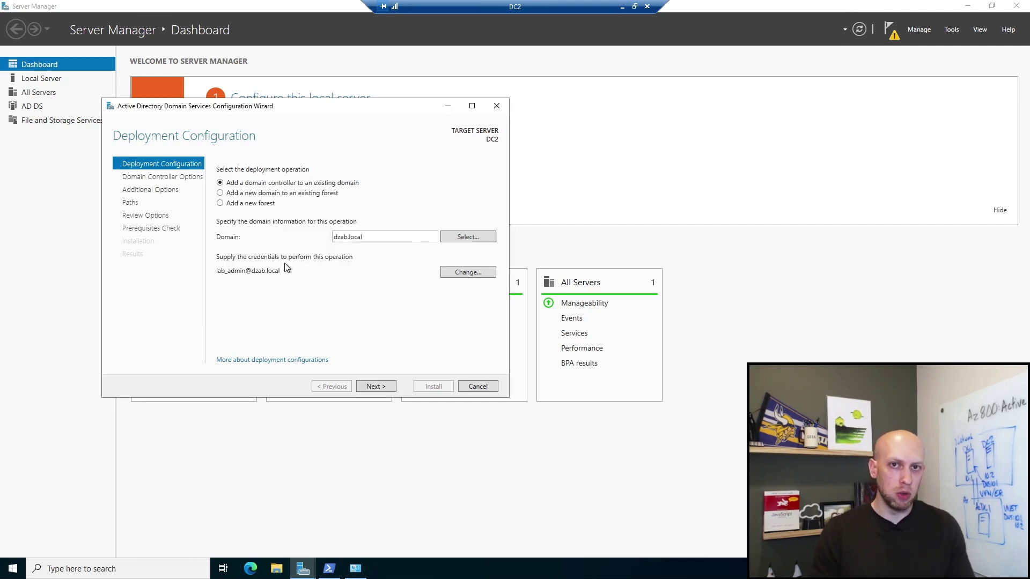
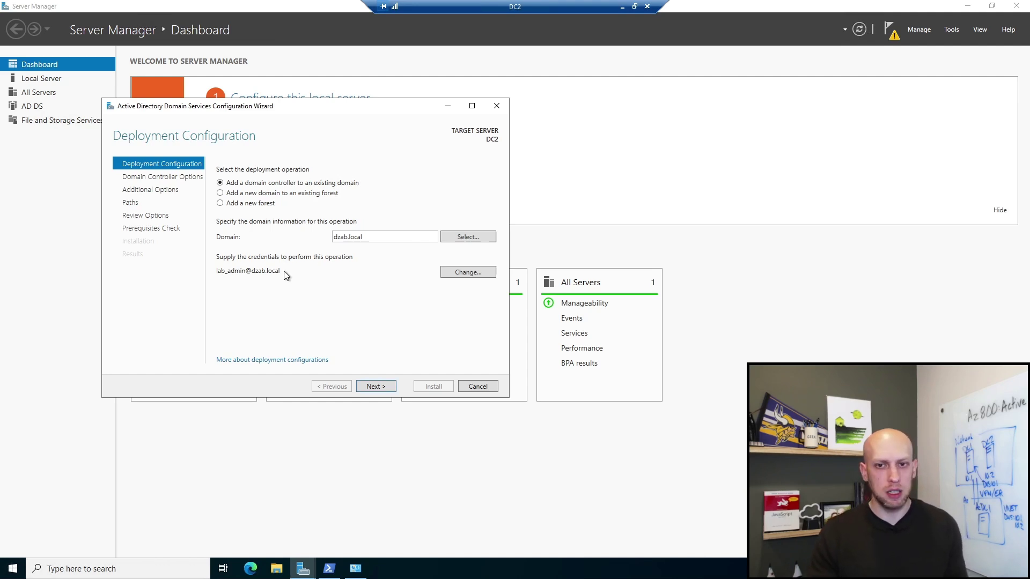
# Step: Replace the deployment credentials with the domain administrator's UPN username and password, then reach Domain Controller Options
pyautogui.click(375, 385)
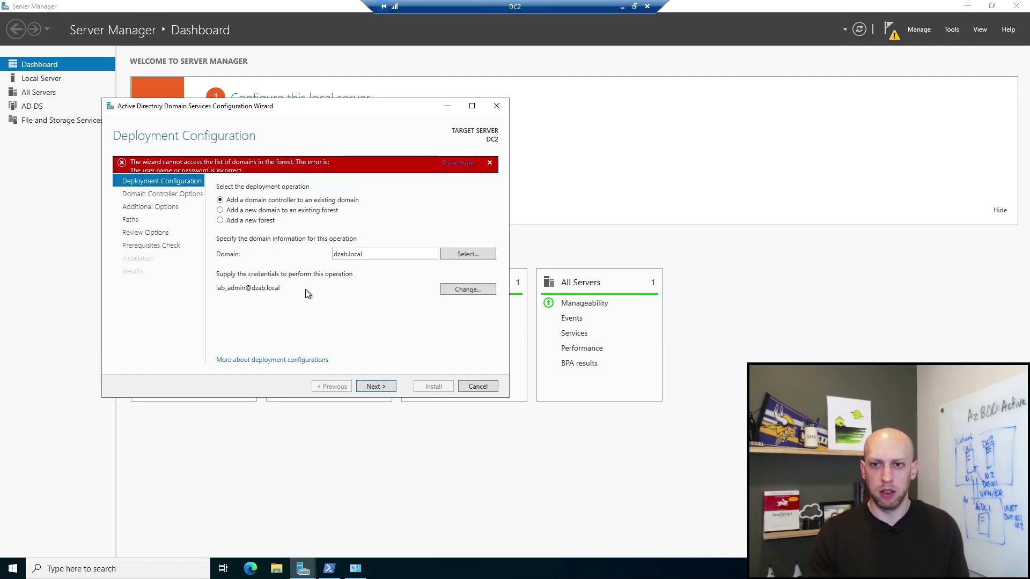
pyautogui.click(470, 290)
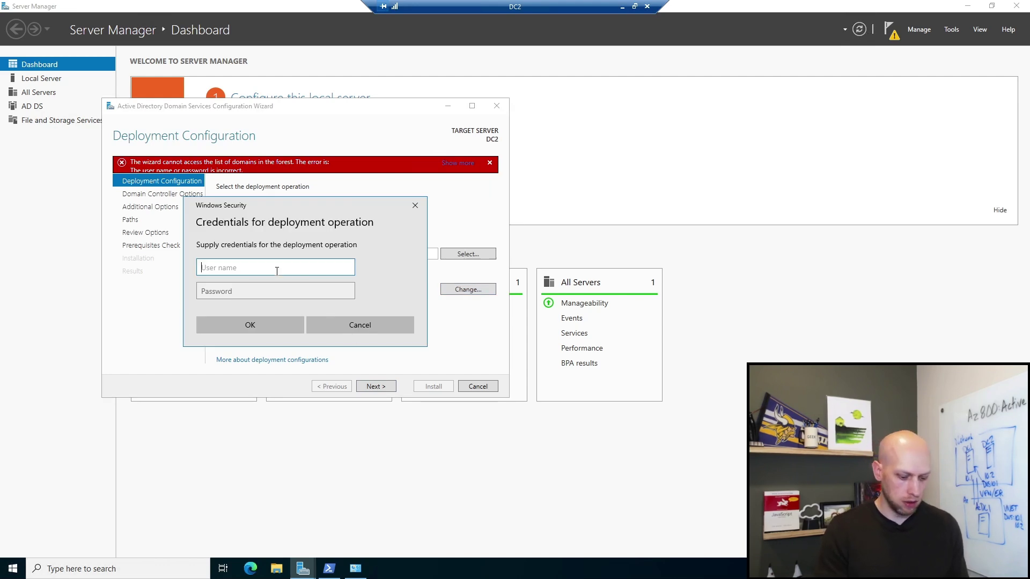
pyautogui.write('lab_admin@')
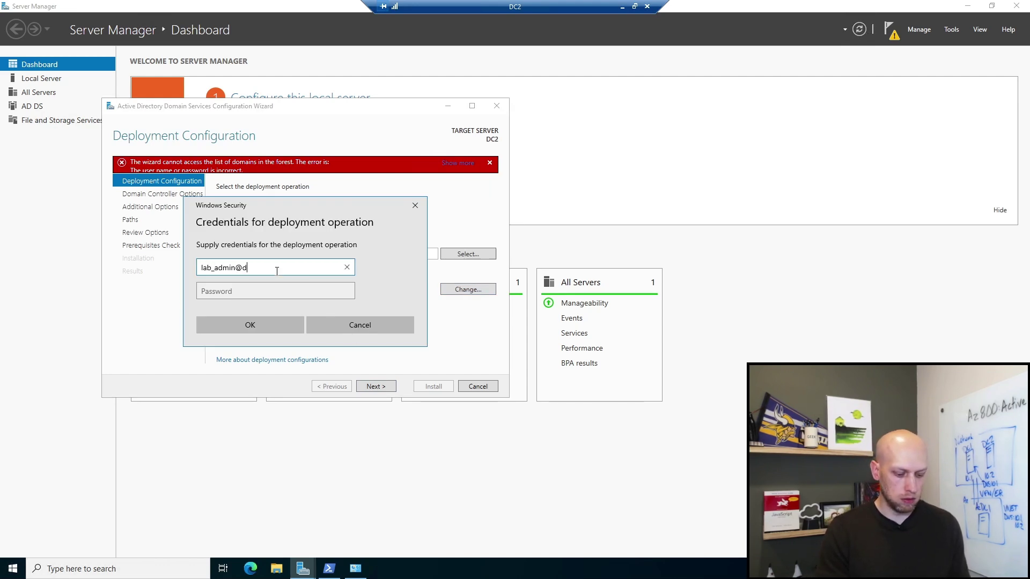
pyautogui.write('dzab.local')
pyautogui.press('Tab')
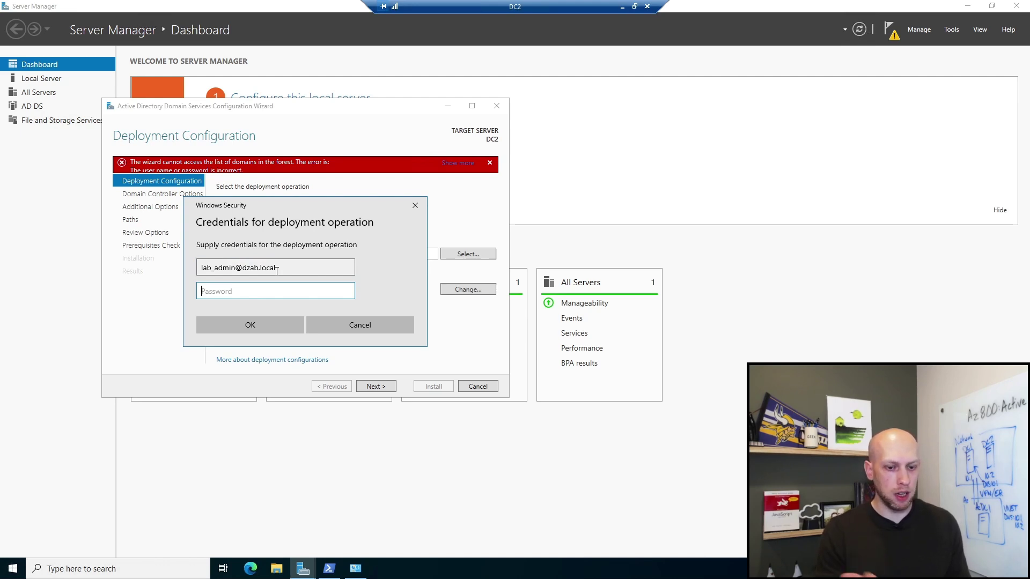
pyautogui.write('••••••••••')
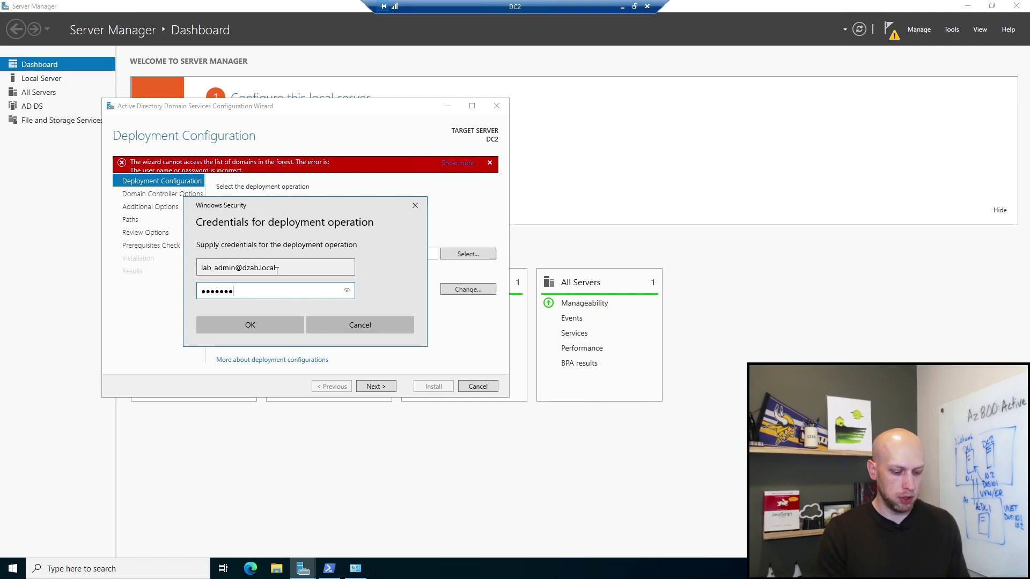
pyautogui.click(261, 322)
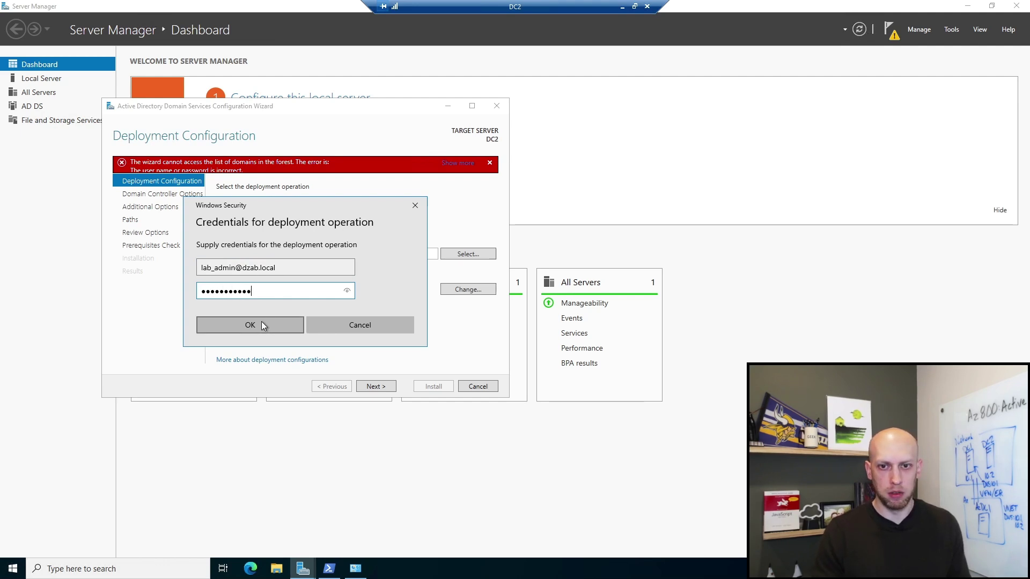
pyautogui.click(378, 385)
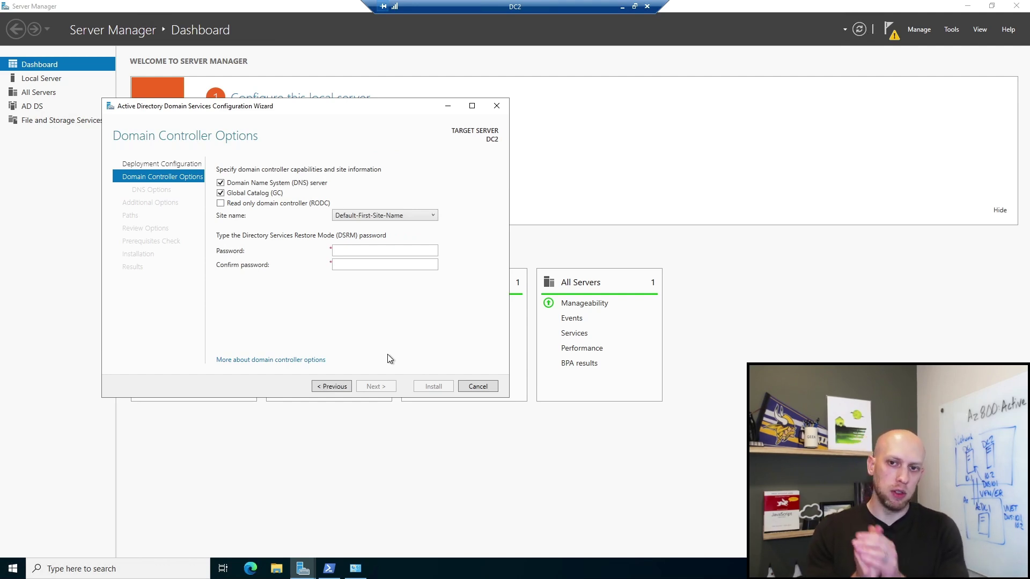
# Step: Enter and confirm the DSRM password, leaving DNS server and Global Catalog checked and RODC off
pyautogui.click(397, 255)
pyautogui.write('•••••••••••')
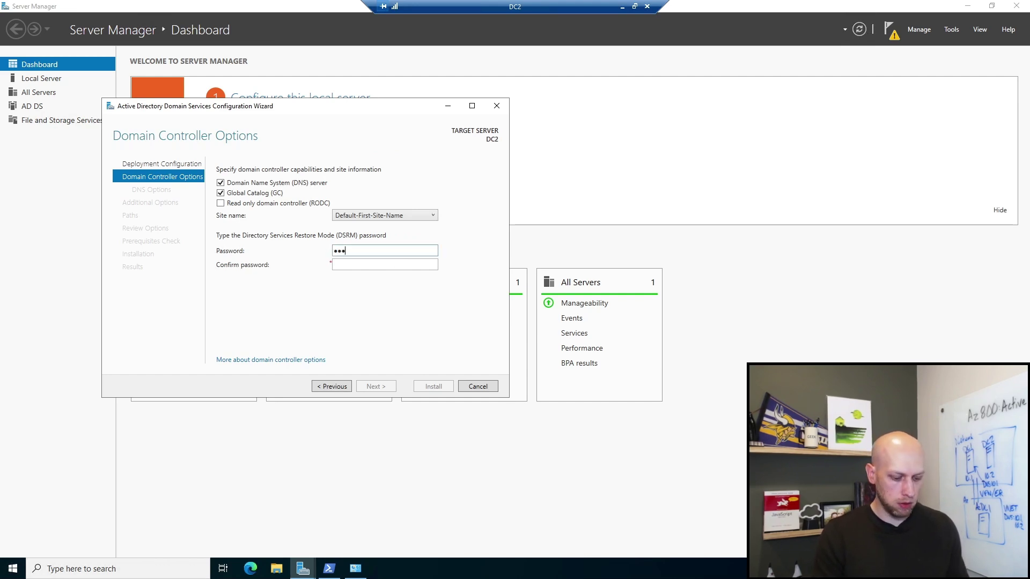
pyautogui.press('Tab')
pyautogui.write('•')
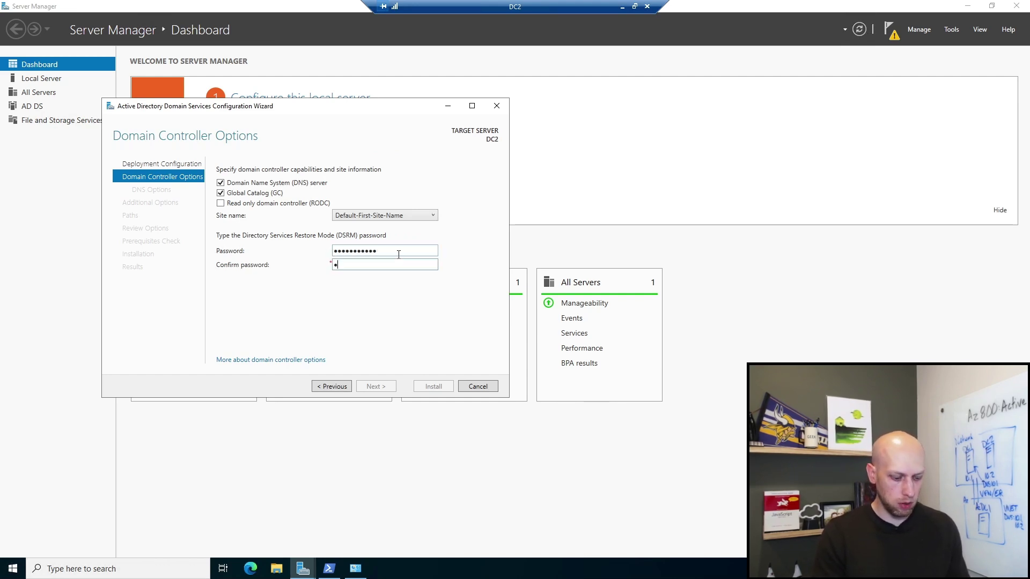
pyautogui.write('••••••••••')
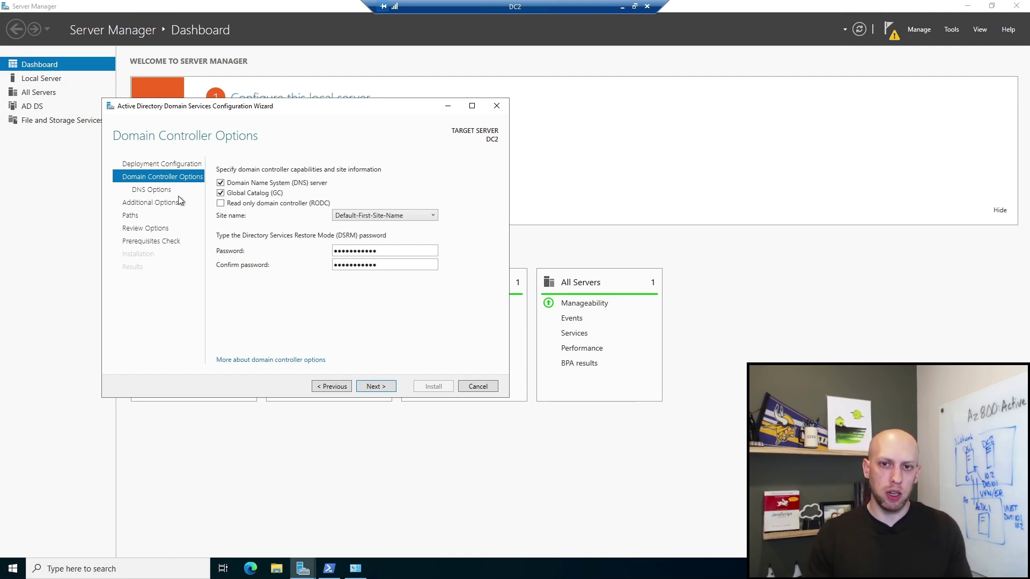
pyautogui.moveTo(317, 104); pyautogui.dragTo(369, 100)
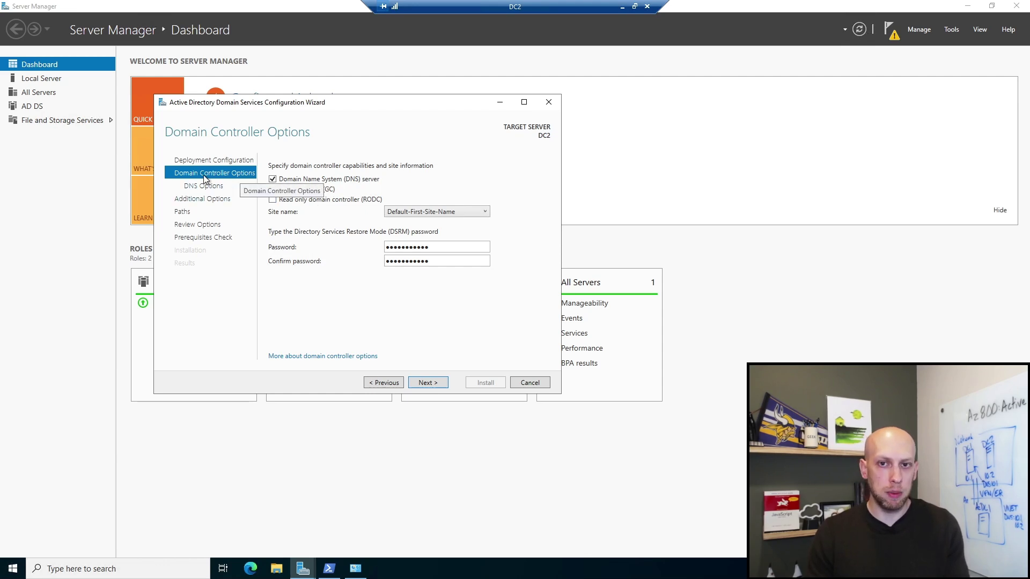
pyautogui.click(279, 201)
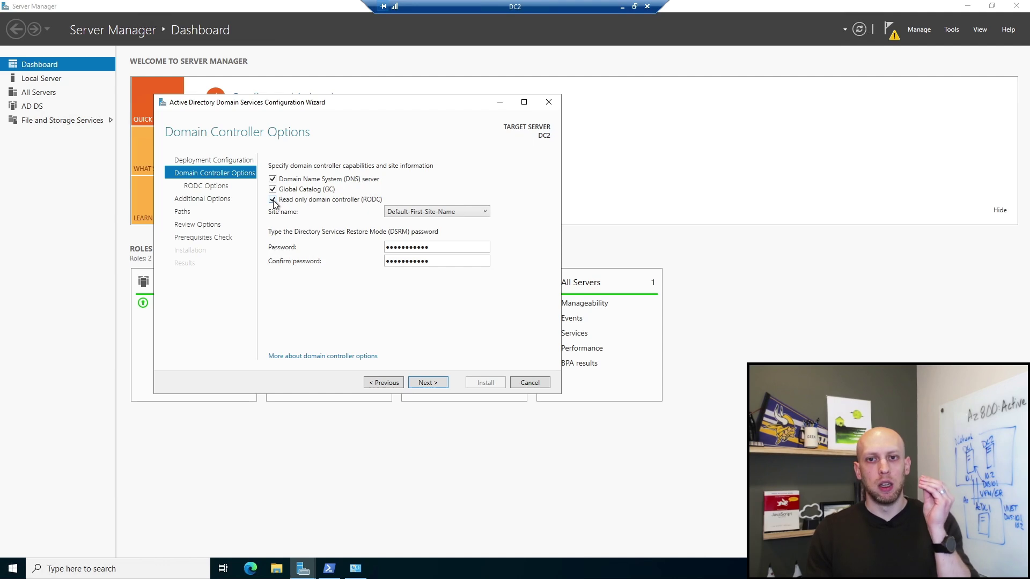
pyautogui.click(273, 200)
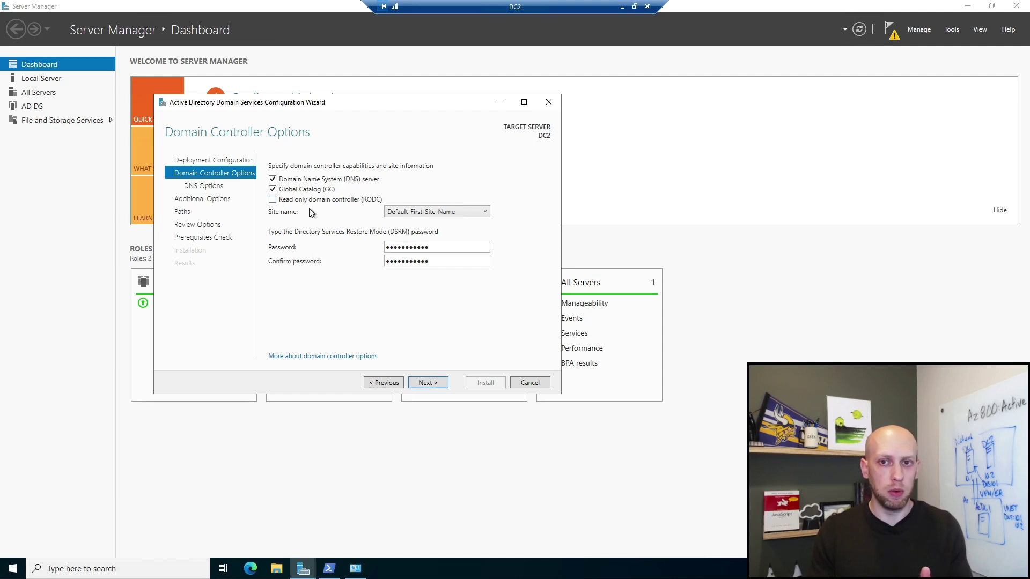
# Step: Toggle the RODC option back off so DC2 stays writable, then advance to DNS Options
pyautogui.click(273, 199)
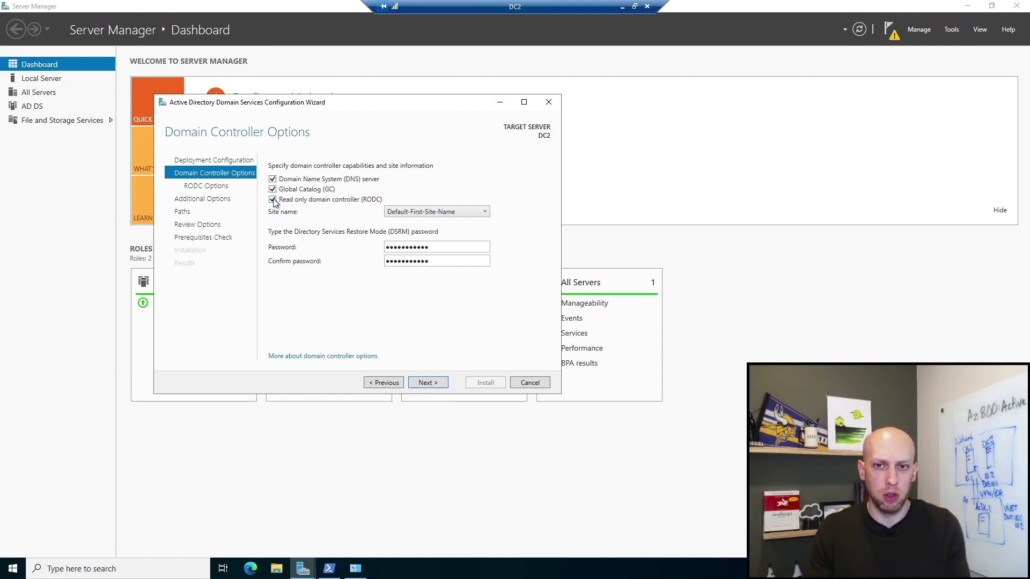
pyautogui.click(273, 200)
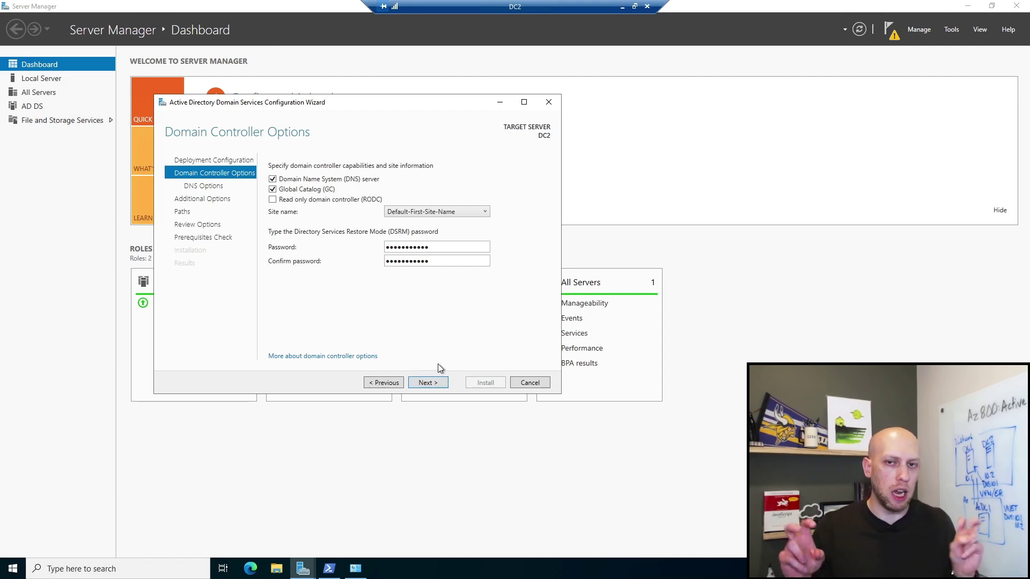
pyautogui.click(437, 383)
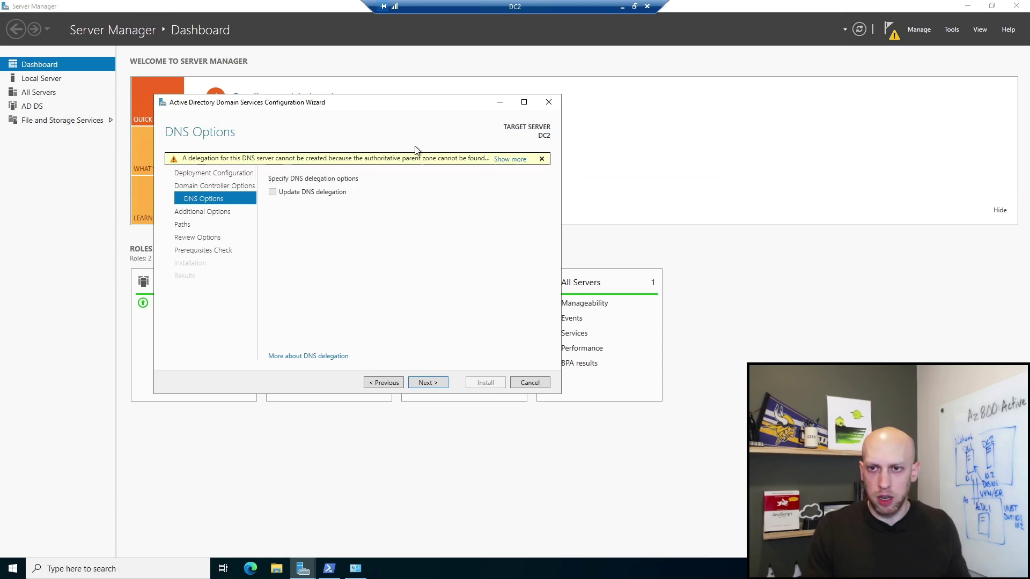
# Step: Continue to Additional Options with Update DNS delegation left unchecked
pyautogui.click(431, 383)
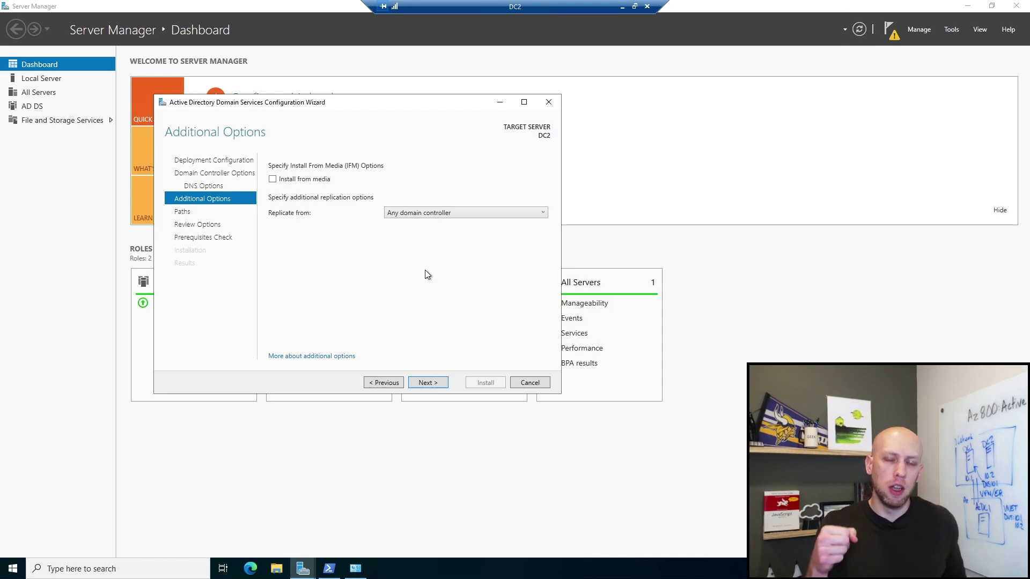
# Step: Choose 'Any domain controller' as the replication source and advance to the Paths page
pyautogui.click(472, 212)
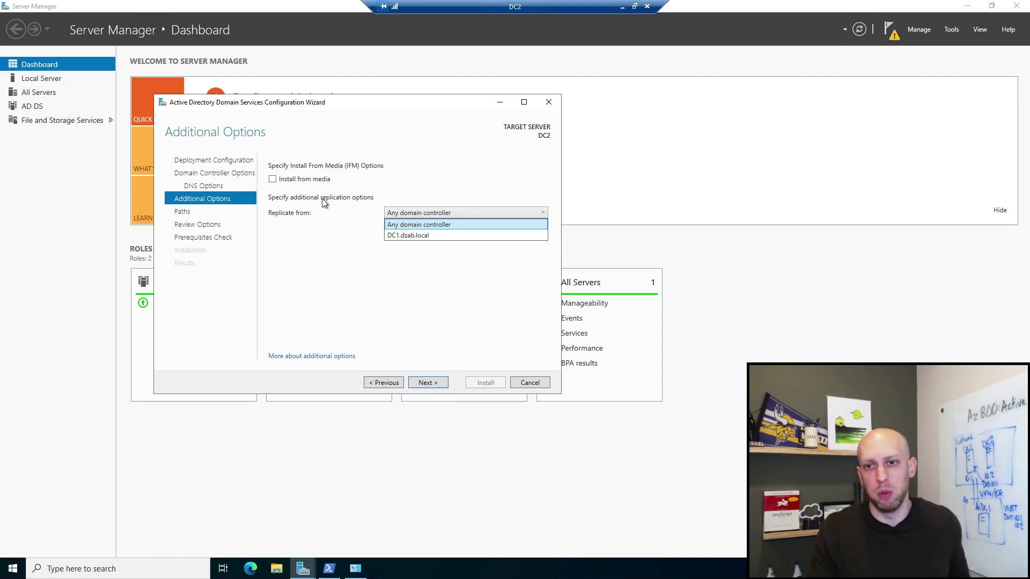
pyautogui.click(415, 224)
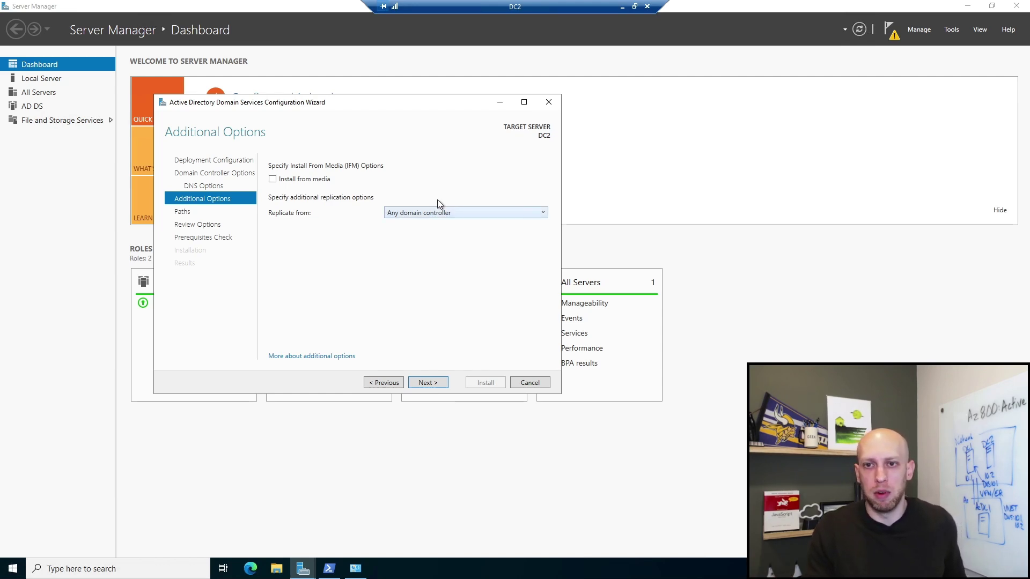
pyautogui.click(437, 384)
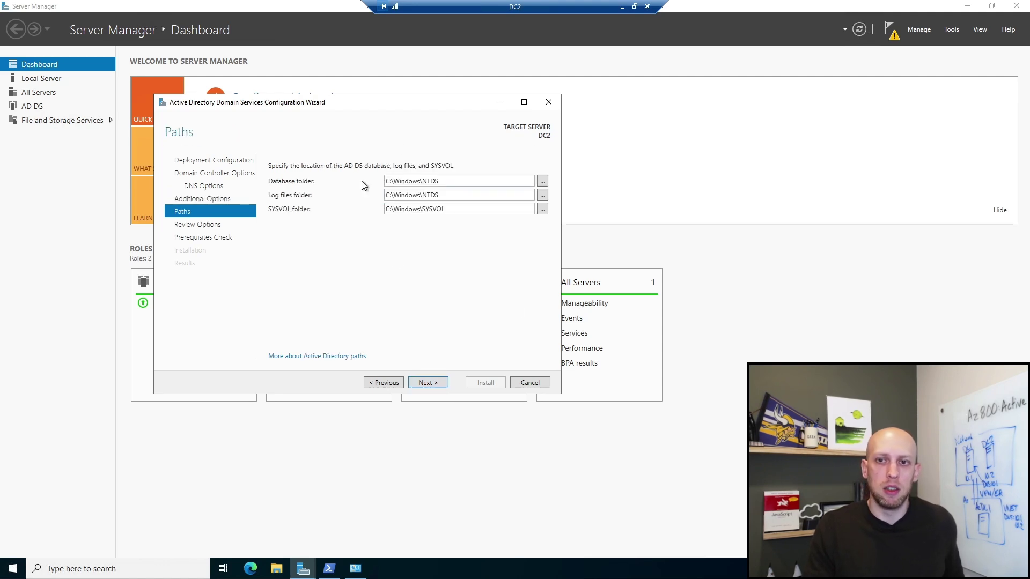
# Step: Accept the default C:\Windows NTDS and SYSVOL paths, pass the prerequisites check, and install AD DS on DC2
pyautogui.click(427, 384)
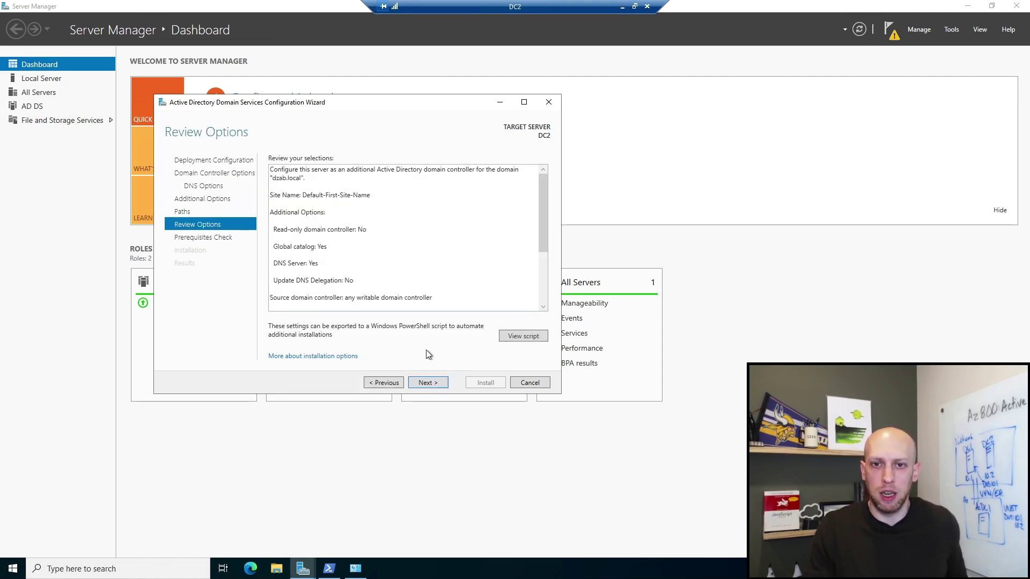
pyautogui.scroll(-4, 375, 231)
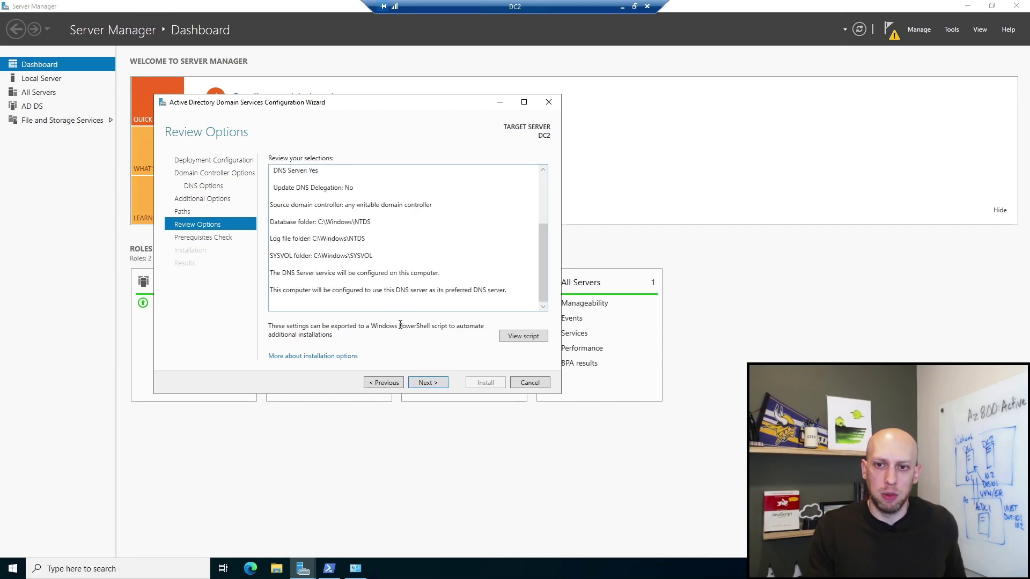
pyautogui.click(427, 382)
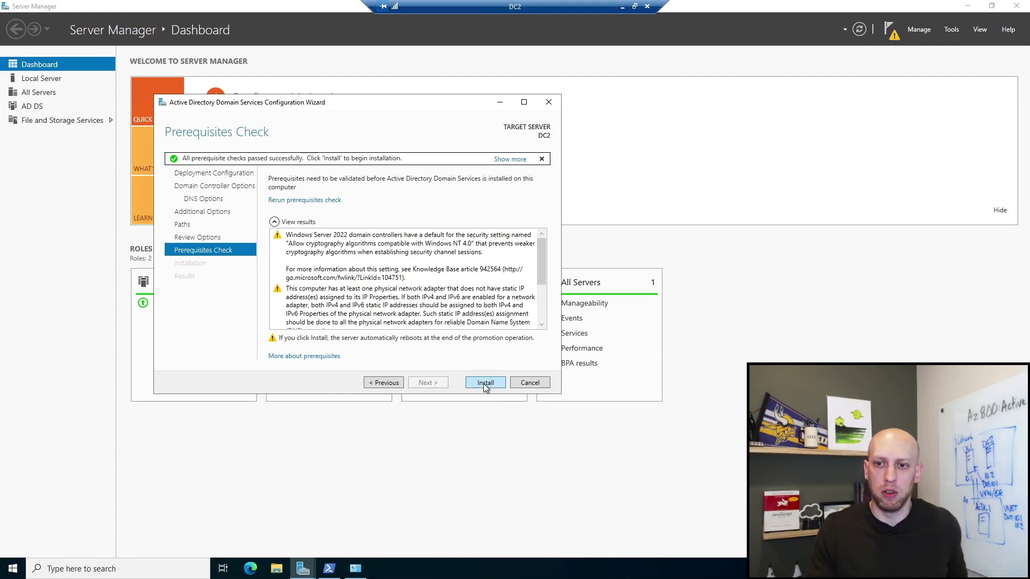
pyautogui.click(484, 384)
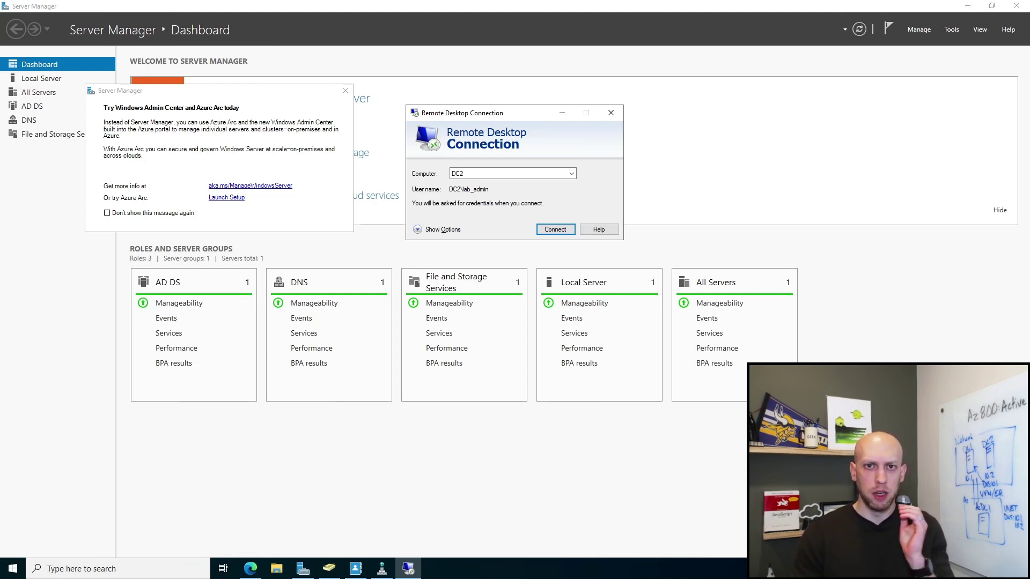
# Step: Bring Server Manager forward, close the Windows Admin Center popup, and open DNS Manager
pyautogui.click(468, 452)
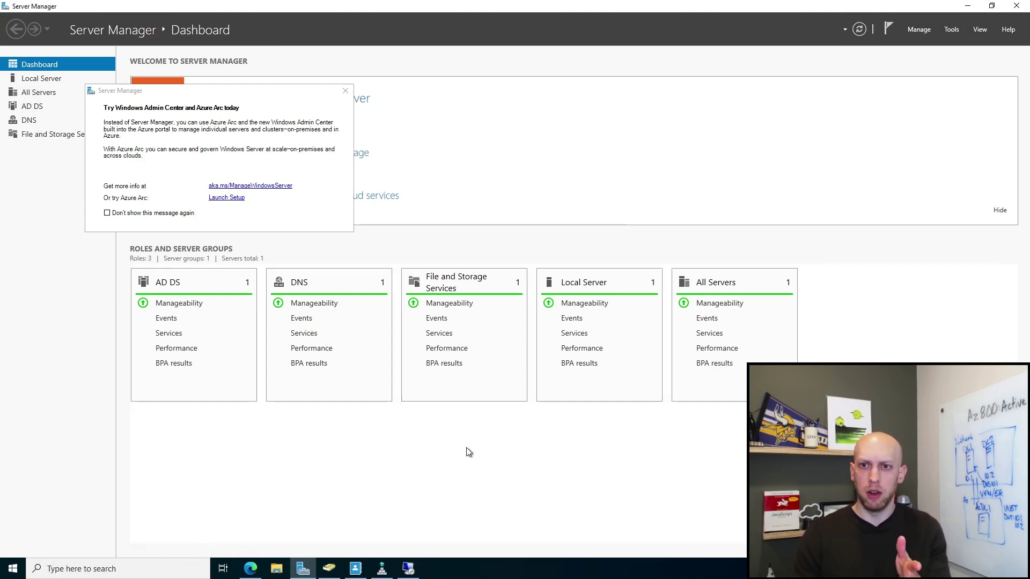
pyautogui.click(344, 90)
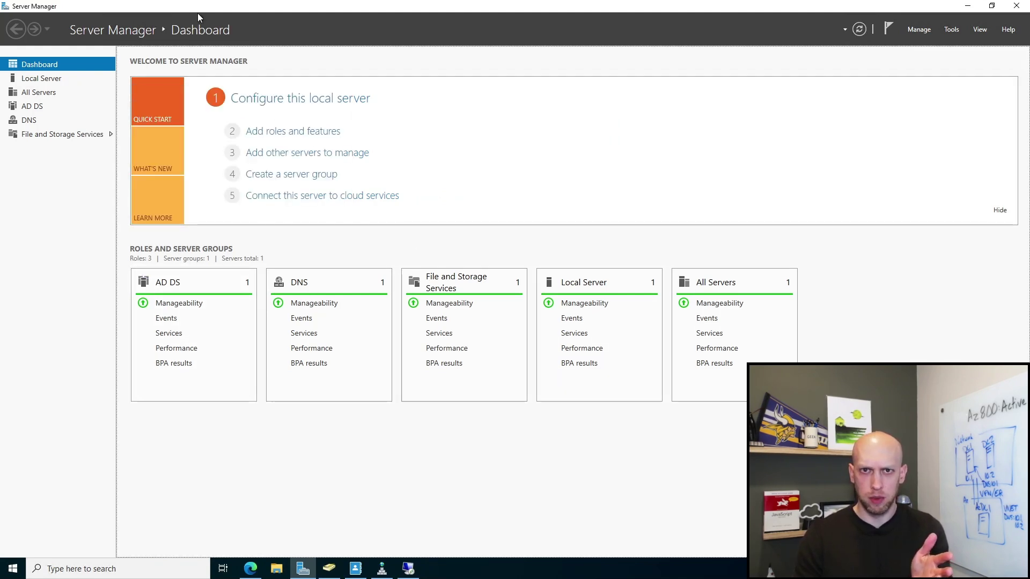
pyautogui.click(390, 573)
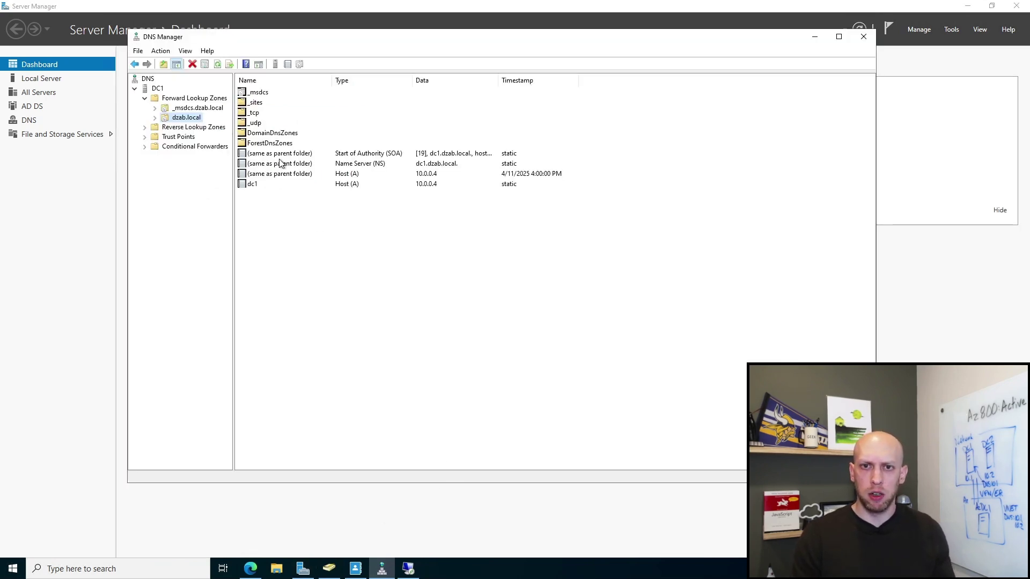
# Step: Refresh the dzab.local zone to reveal DC2 at 10.0.0.5, then switch to Active Directory Users and Computers
pyautogui.click(217, 64)
pyautogui.click(252, 204)
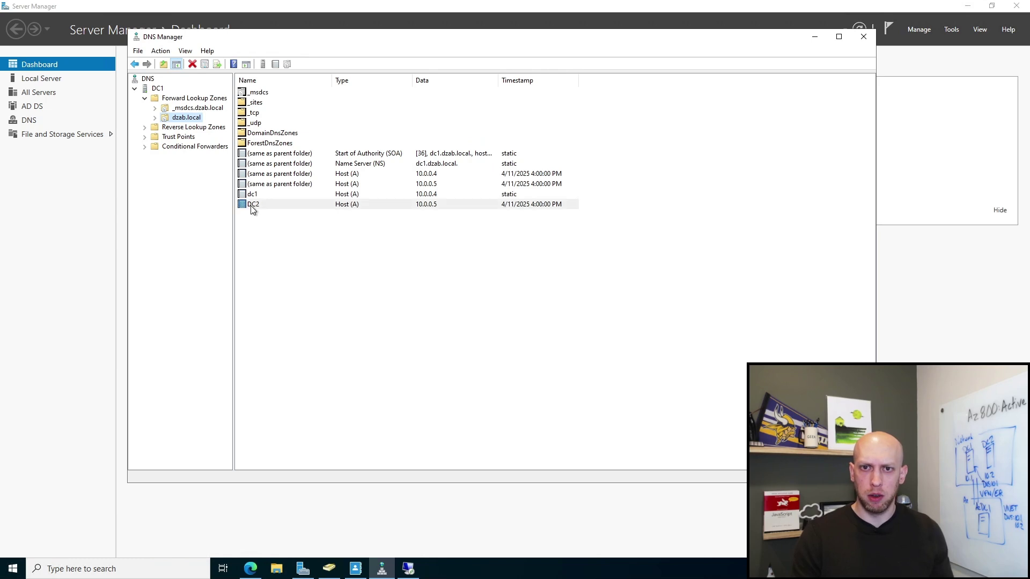
pyautogui.click(252, 207)
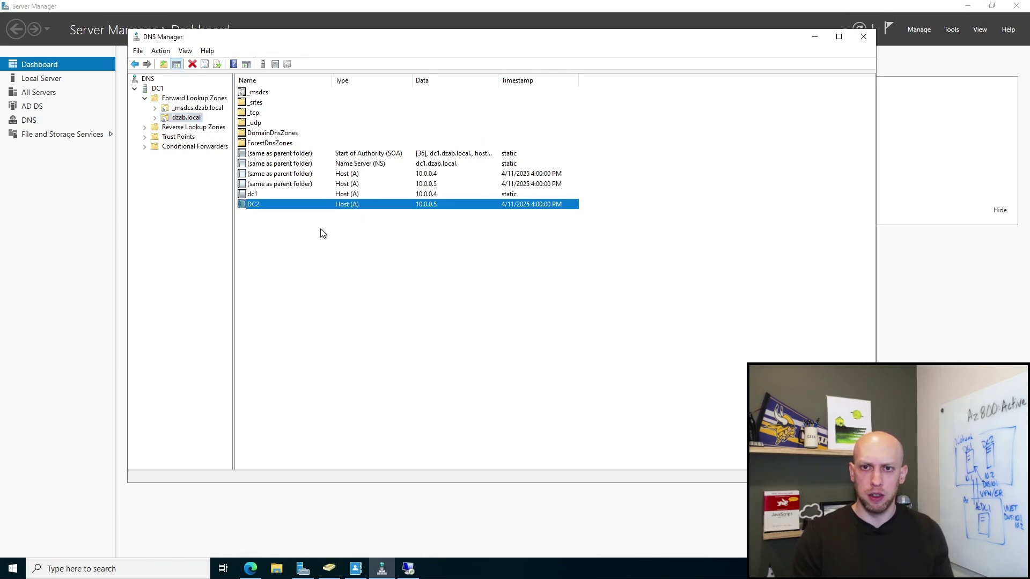
pyautogui.click(329, 567)
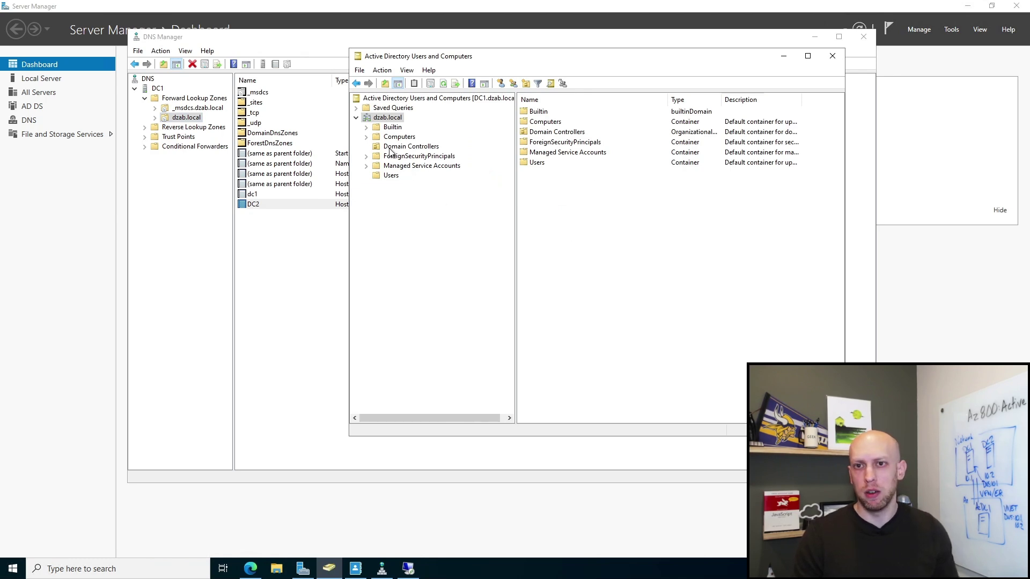
# Step: Refresh the Domain Controllers OU so DC1 and DC2 both appear as GC, then open Windows Settings
pyautogui.click(389, 148)
pyautogui.click(443, 84)
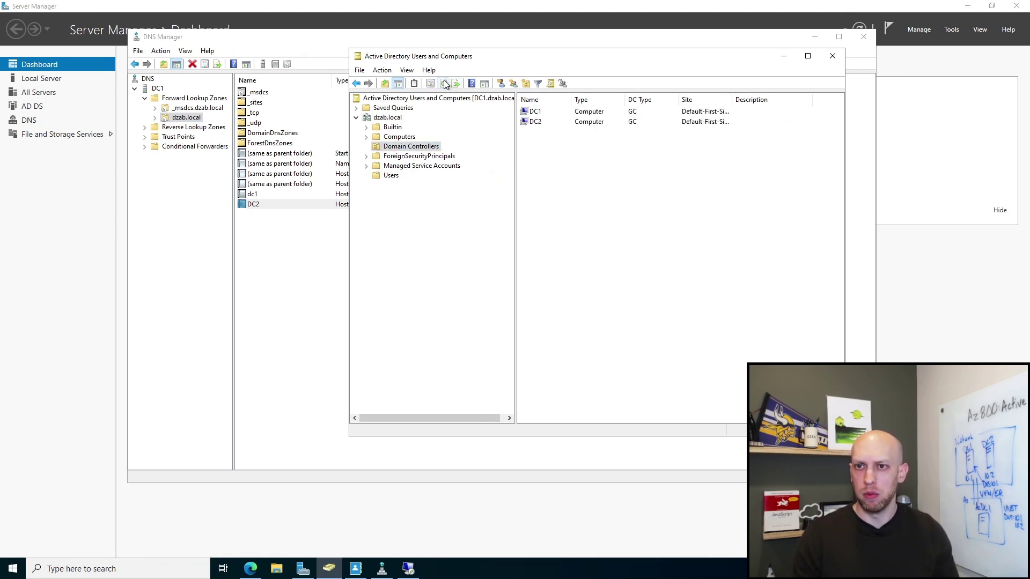
pyautogui.click(540, 122)
pyautogui.click(534, 112)
pyautogui.click(536, 122)
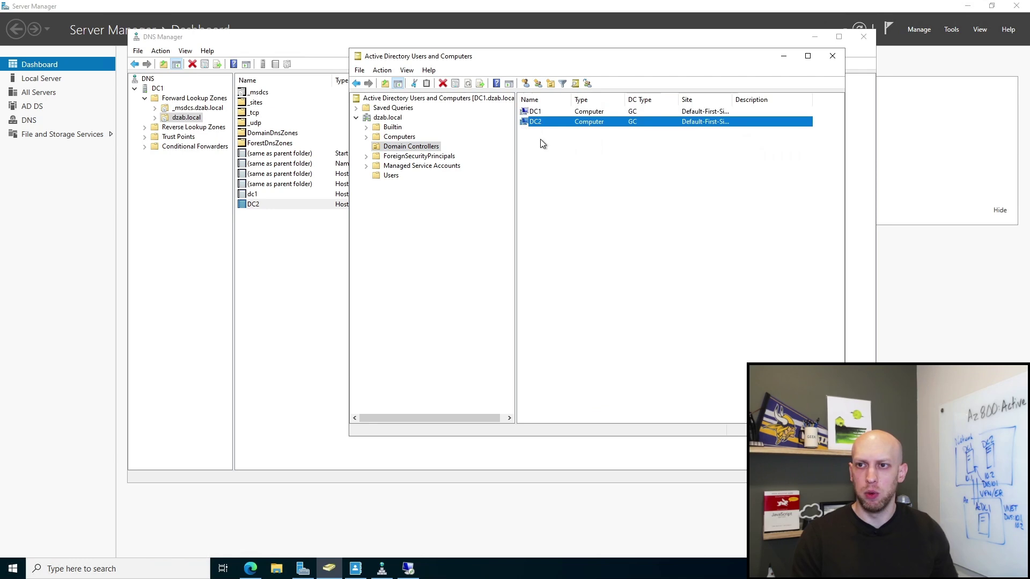
pyautogui.click(535, 112)
pyautogui.click(537, 121)
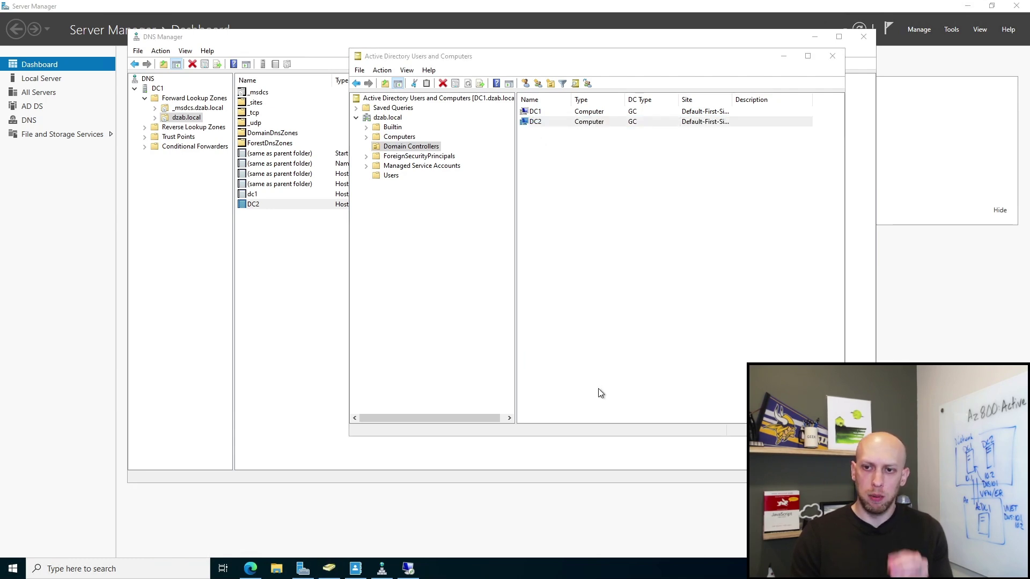
pyautogui.press('super+i')
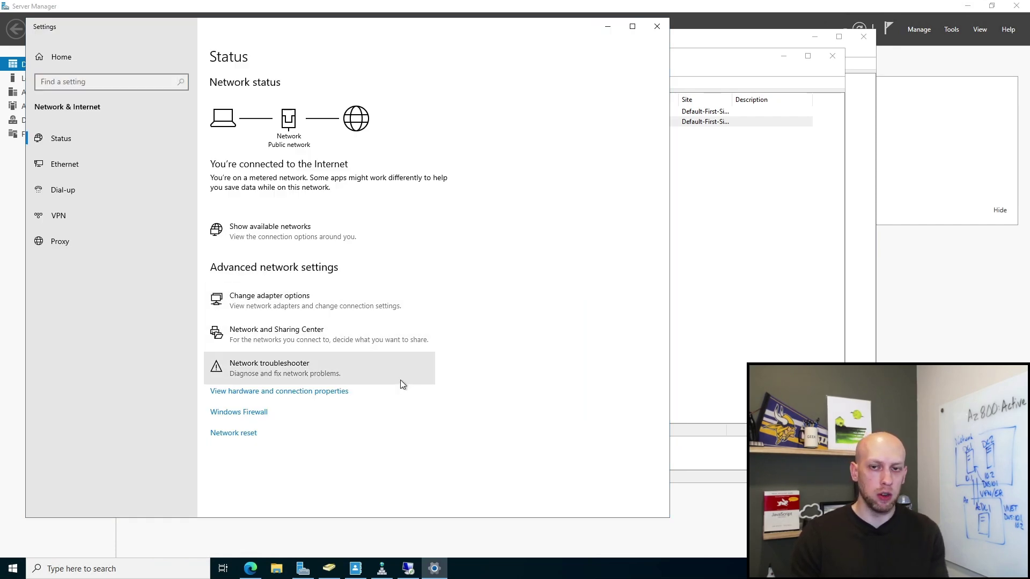
# Step: Open the IPv4 properties of the Ethernet adapter from the network adapter list
pyautogui.click(321, 299)
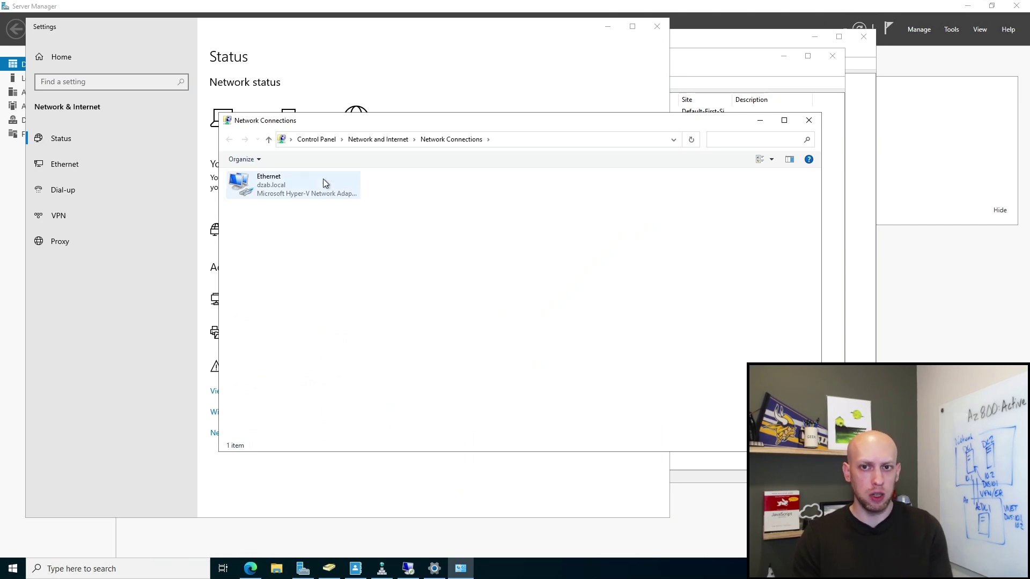
pyautogui.click(297, 188)
pyautogui.rightClick(297, 186)
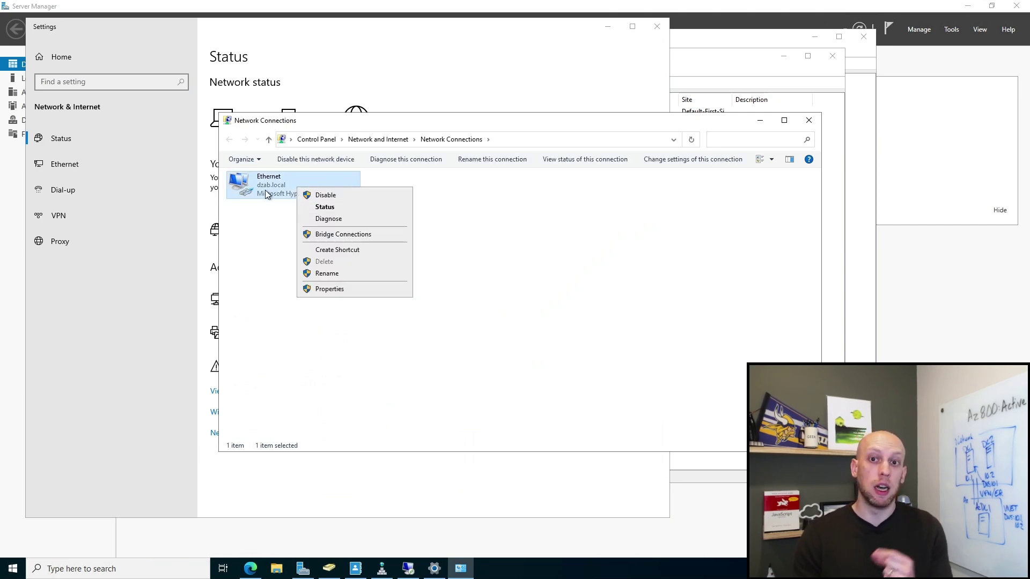
pyautogui.click(348, 289)
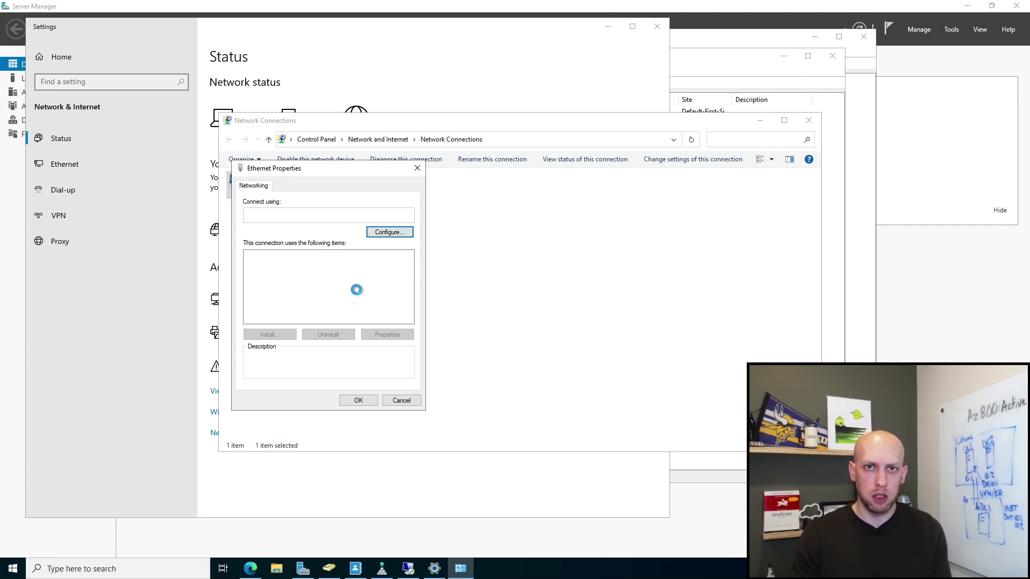
pyautogui.click(333, 282)
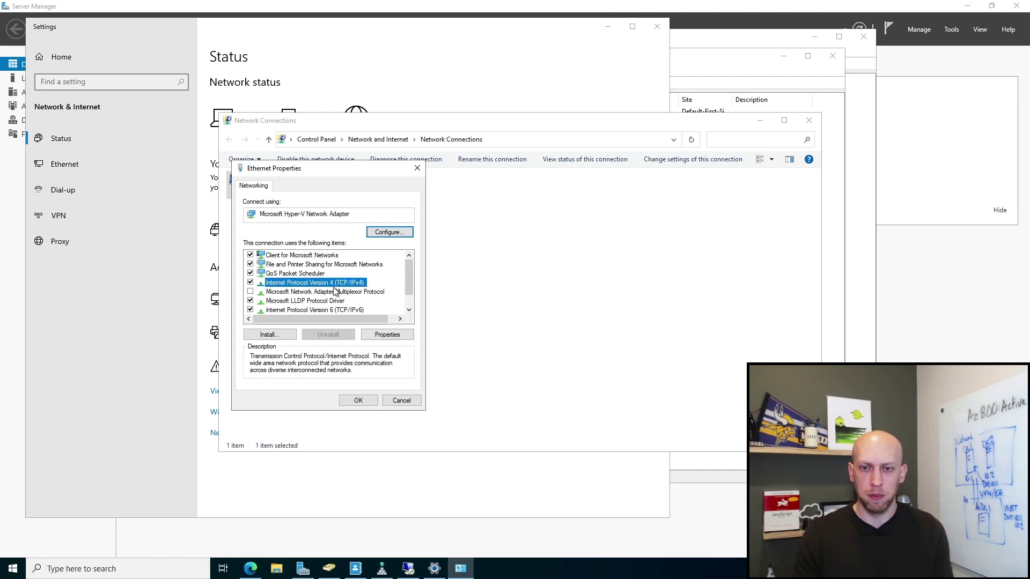
pyautogui.click(386, 334)
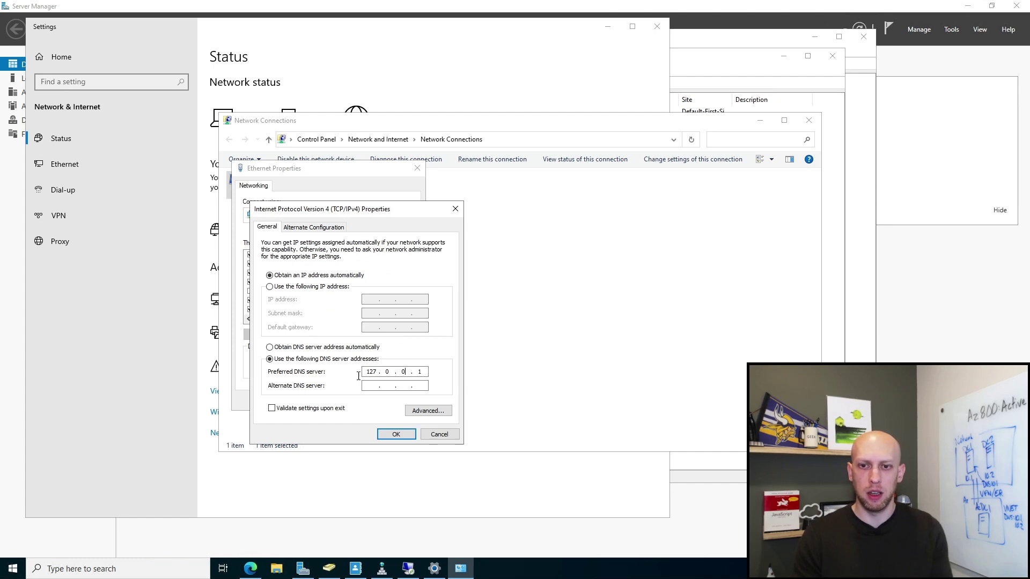
# Step: Add 10.0.0.5 as alternate DNS server beside 127.0.0.1, save, and close the adapter windows
pyautogui.moveTo(420, 209); pyautogui.dragTo(438, 149)
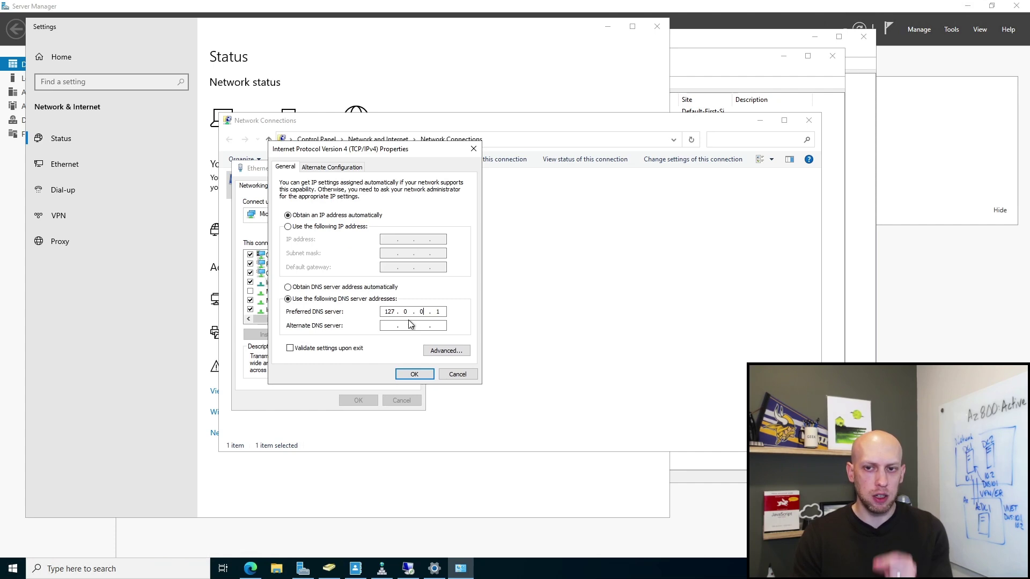
pyautogui.moveTo(389, 315); pyautogui.dragTo(395, 315)
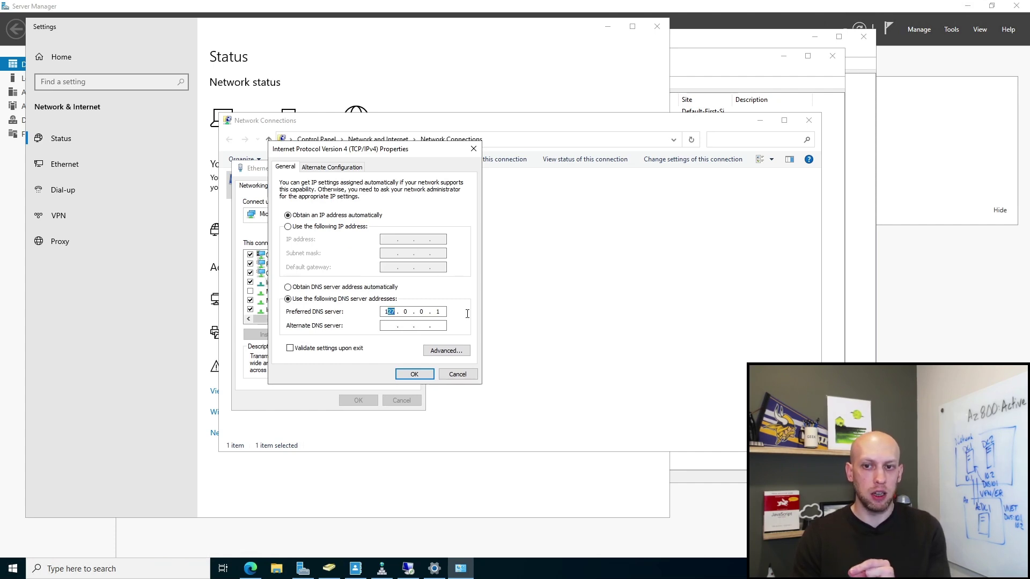
pyautogui.click(391, 314)
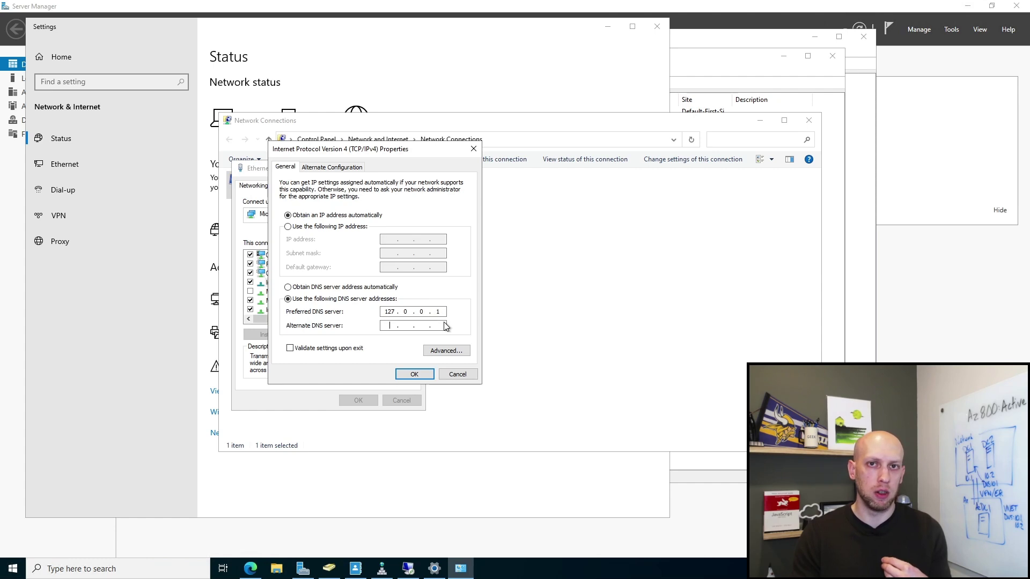
pyautogui.click(393, 327)
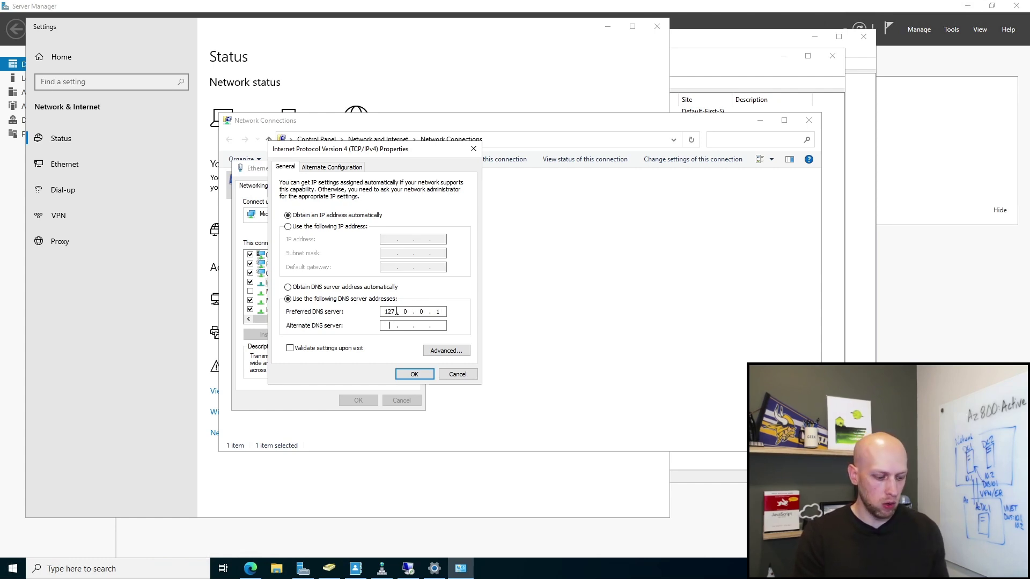
pyautogui.write('10 . ')
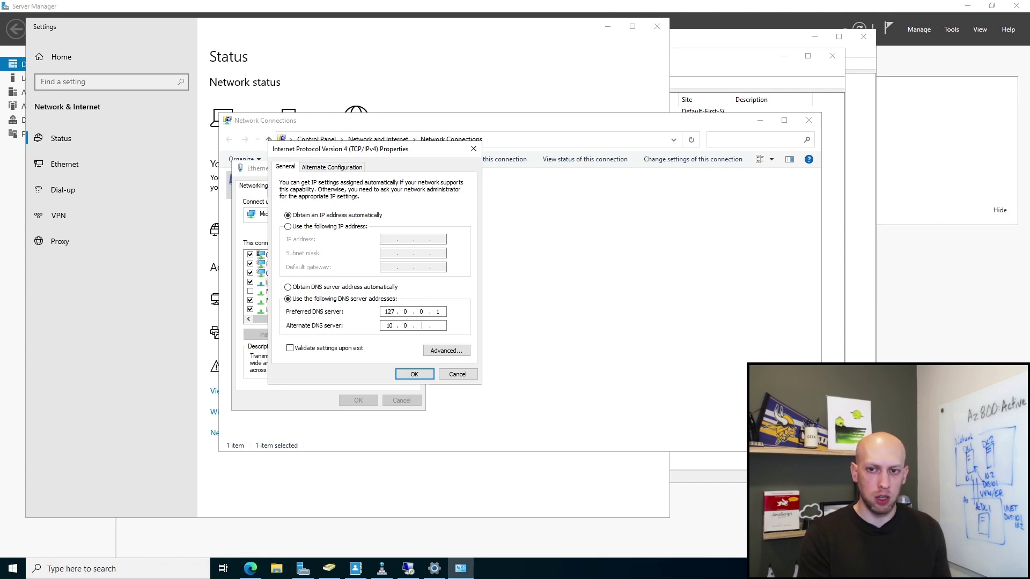
pyautogui.write('0 . 0 . 5')
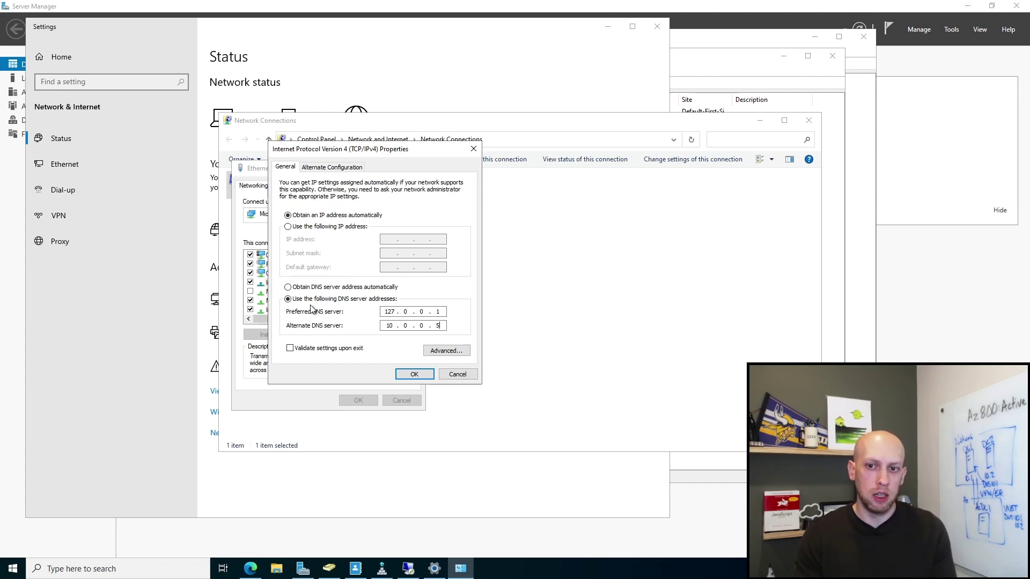
pyautogui.click(408, 374)
pyautogui.click(357, 400)
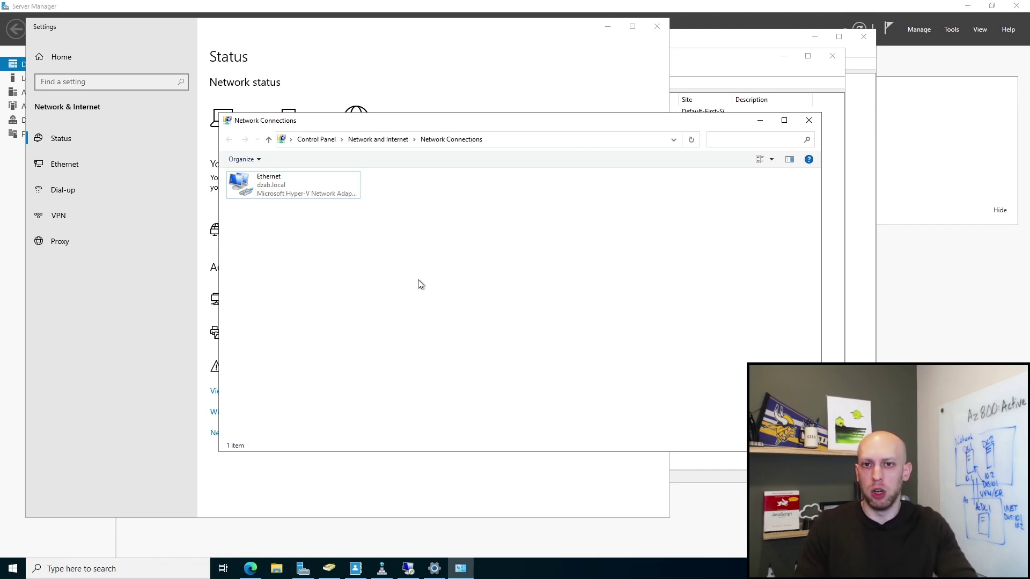
pyautogui.click(808, 120)
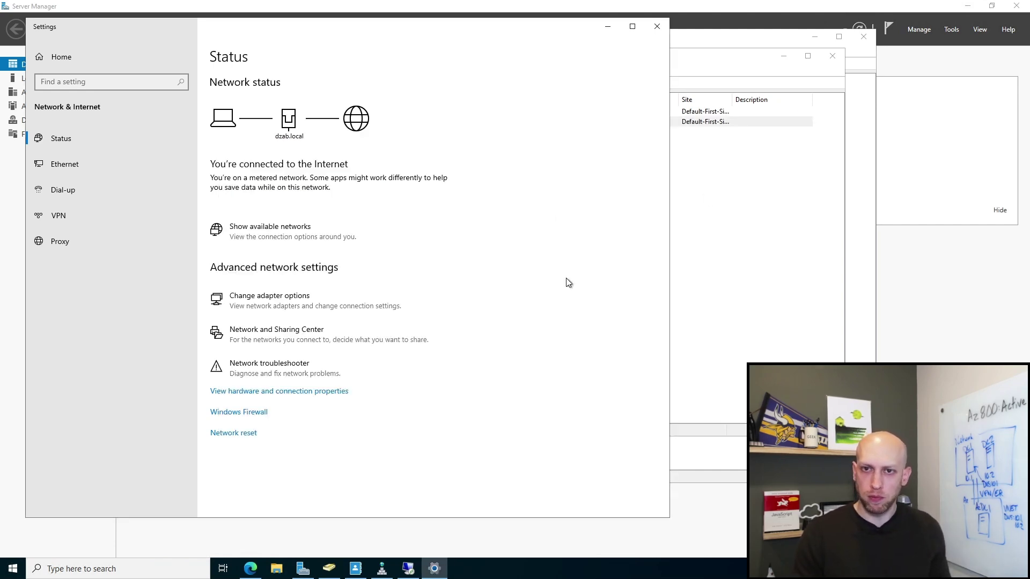
# Step: Close the network Settings window and launch Microsoft Edge from the taskbar
pyautogui.click(657, 26)
pyautogui.click(634, 252)
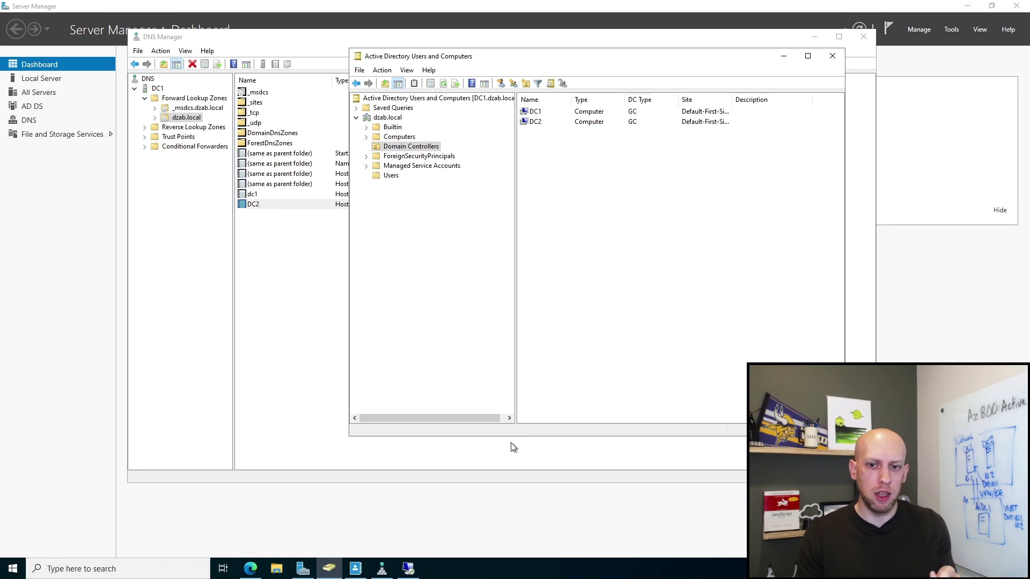
pyautogui.click(252, 572)
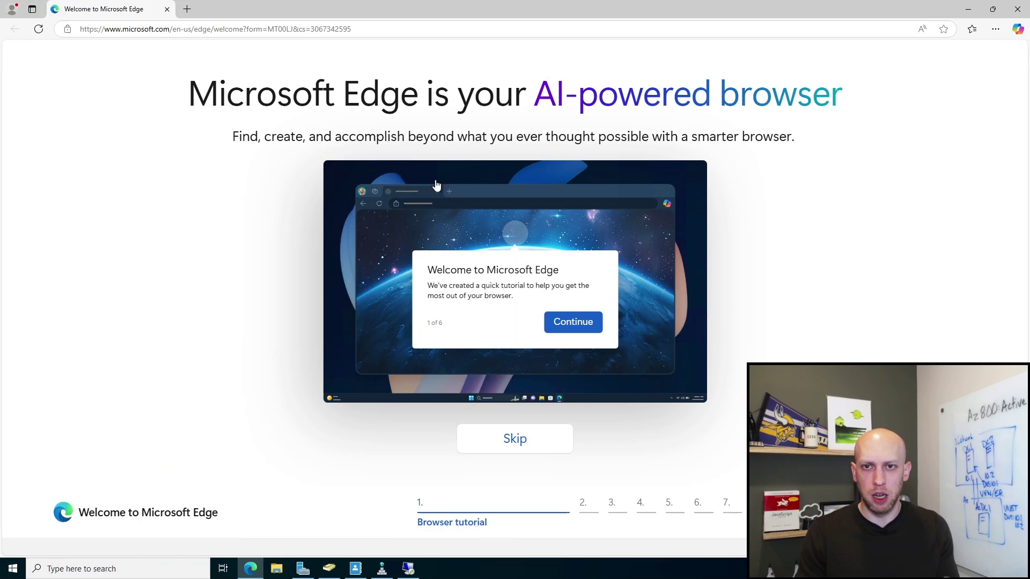
# Step: Search Bing for 'Transfer FSMO GUI'
pyautogui.click(267, 30)
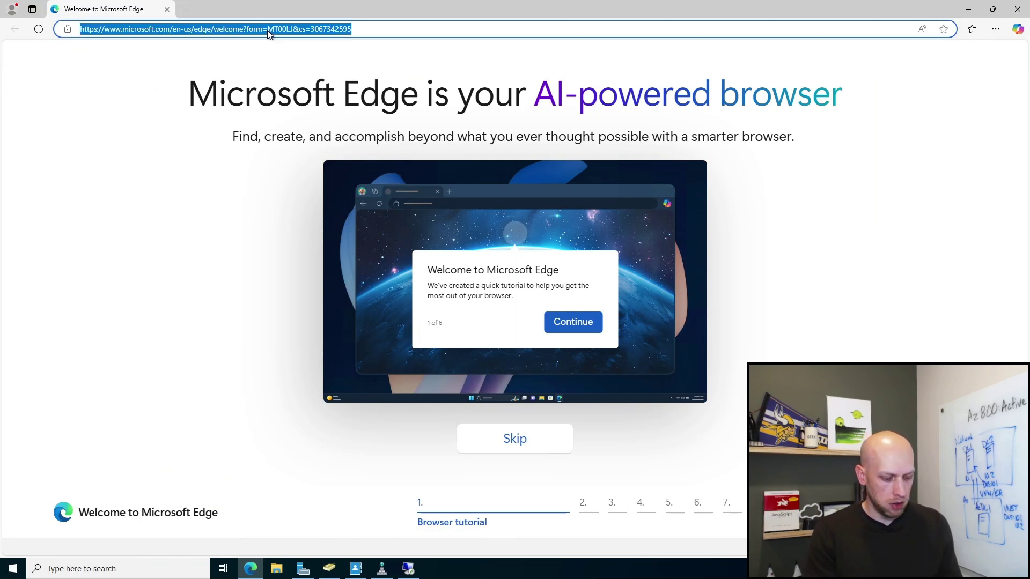
pyautogui.write('Transfer FSMO GUI')
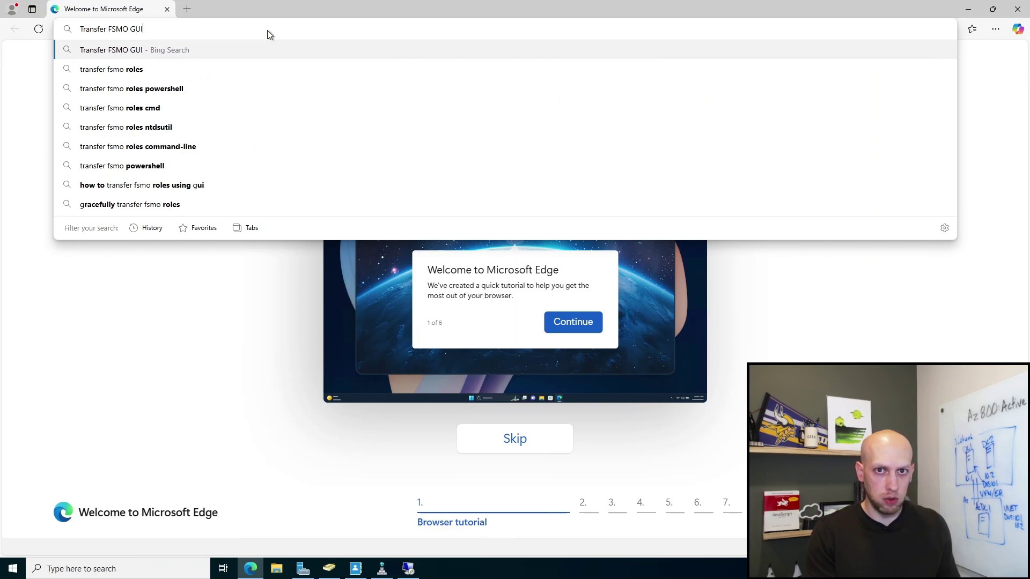
pyautogui.press('Return')
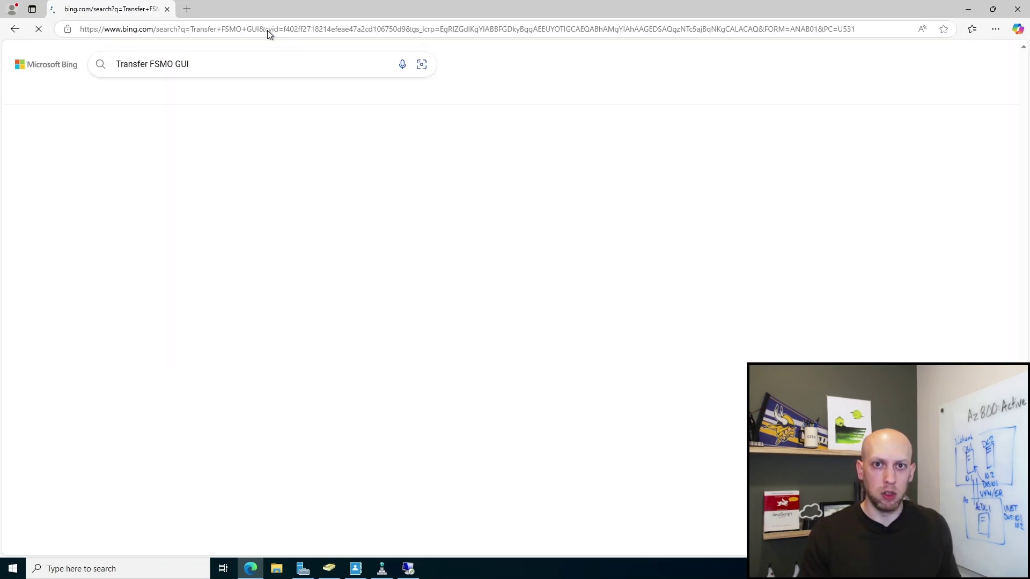
# Step: Skim the Active Directory Pro FSMO transfer article, then close it
pyautogui.scroll(-3, 303, 218)
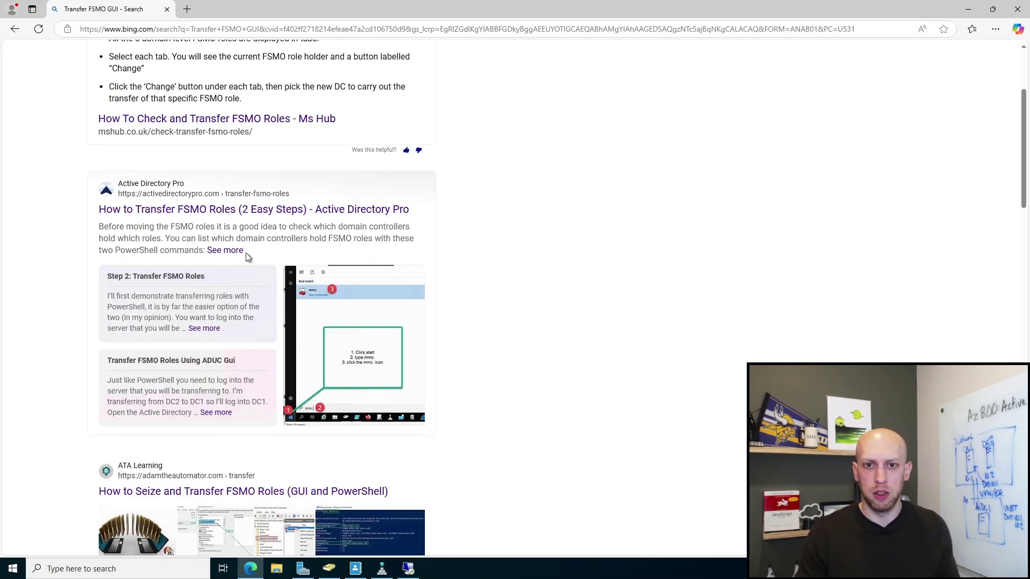
pyautogui.click(223, 213)
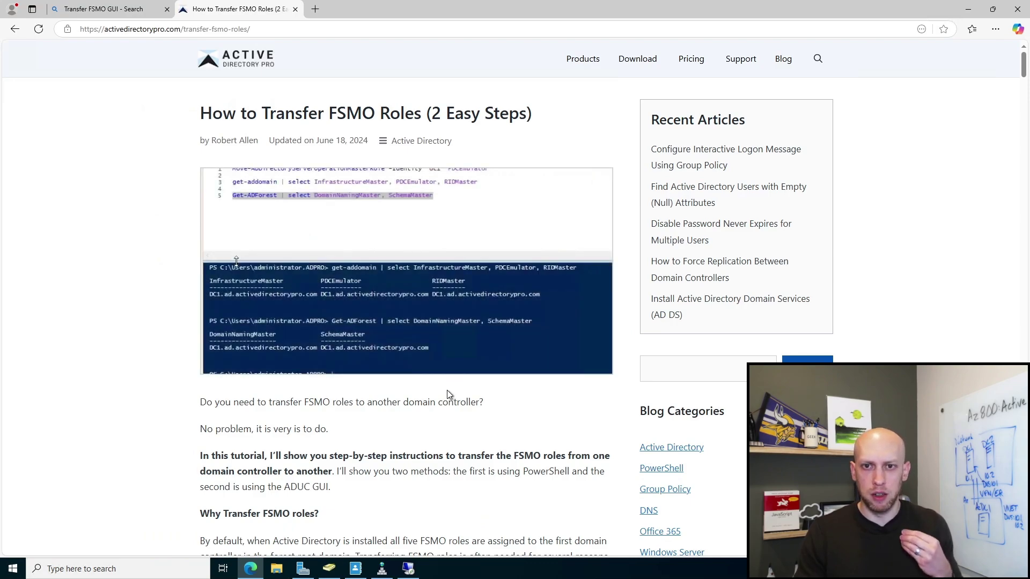
pyautogui.scroll(-8, 448, 393)
pyautogui.scroll(-20, 458, 390)
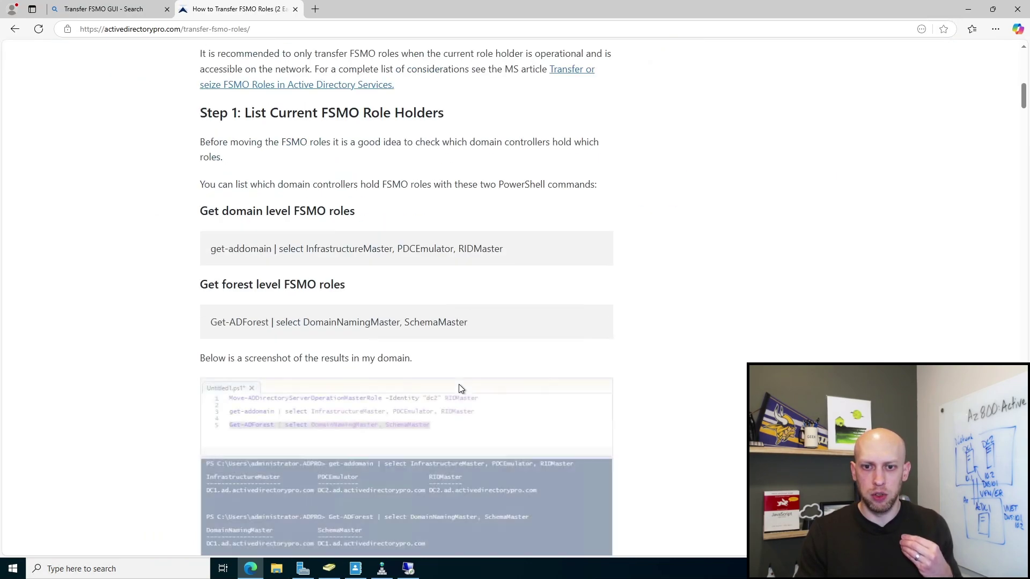
pyautogui.scroll(-6, 429, 354)
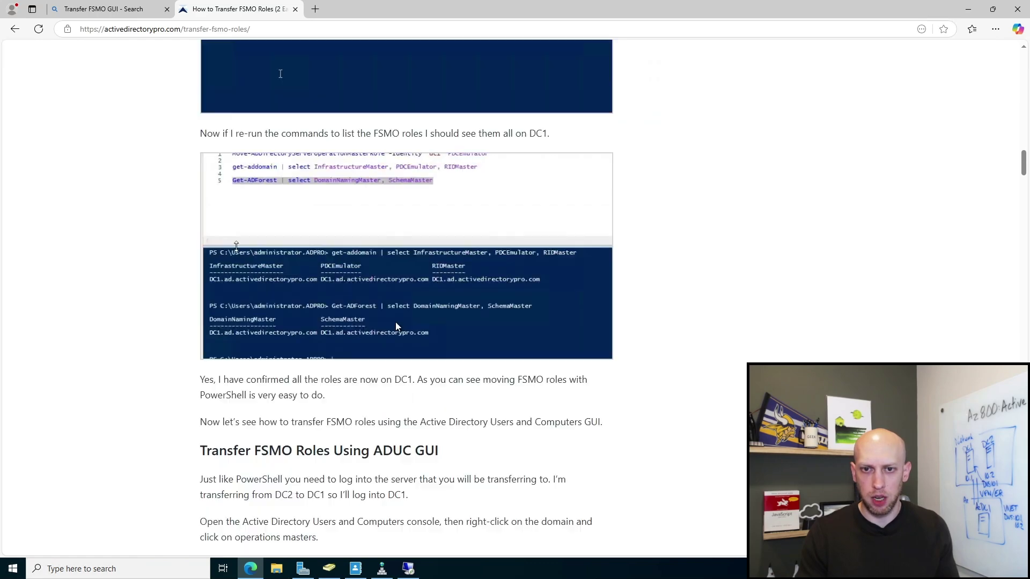
pyautogui.click(15, 29)
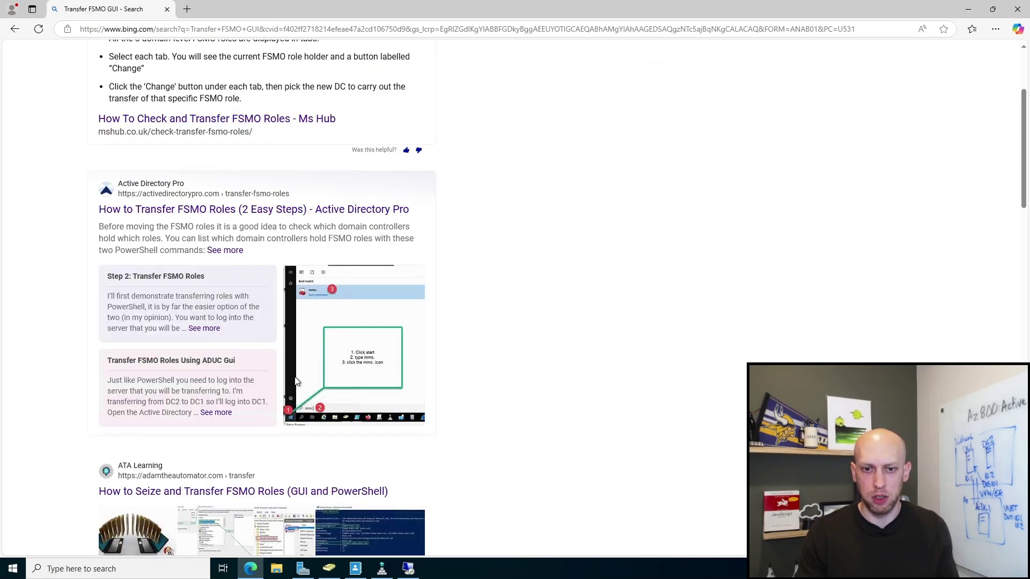
# Step: Open the alitajran.com 'Transfer FSMO roles in Active Directory' article from the results
pyautogui.scroll(-1, 277, 340)
pyautogui.scroll(-6, 397, 474)
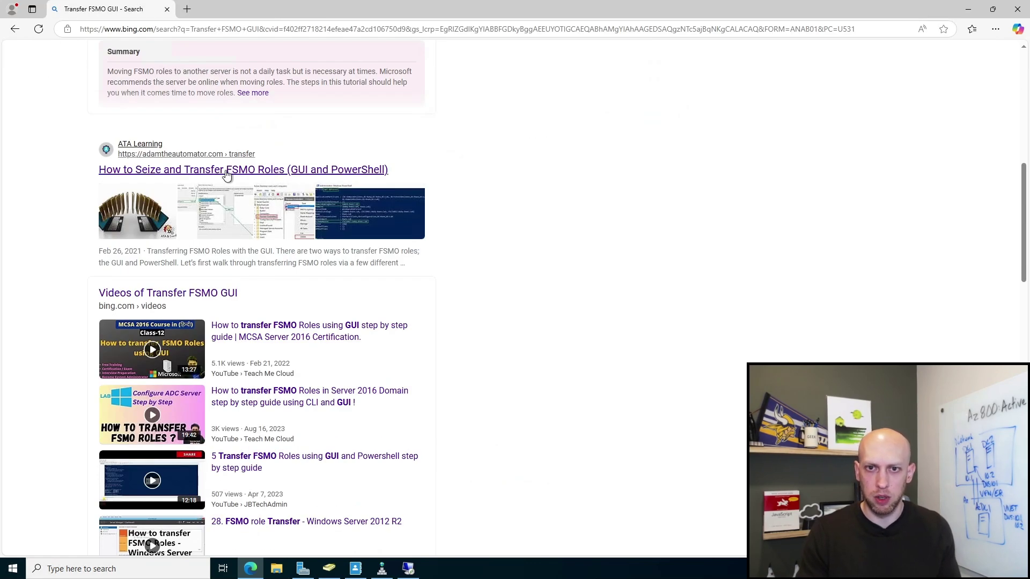
pyautogui.scroll(-7, 445, 362)
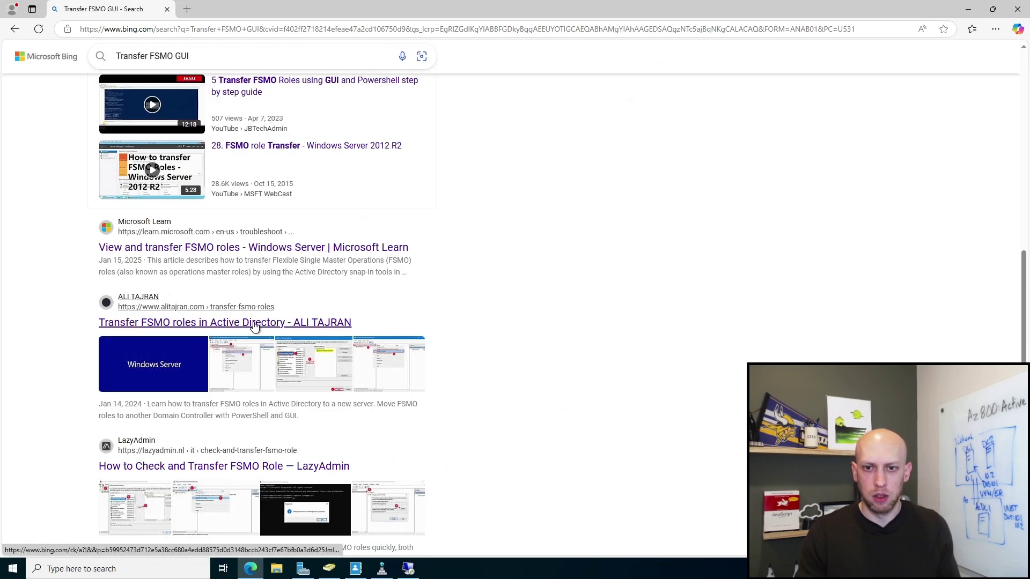
pyautogui.click(252, 323)
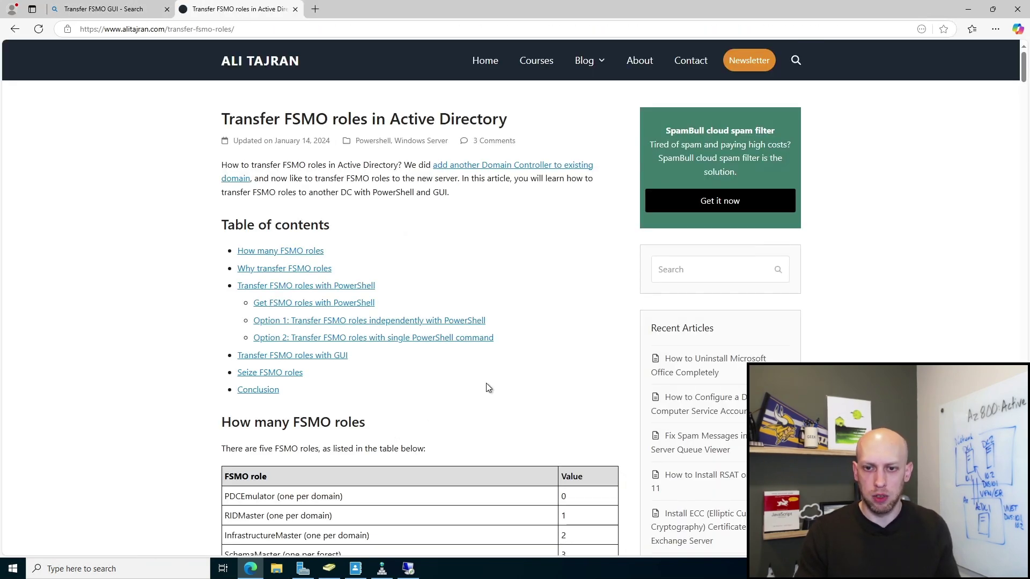
# Step: Highlight the PDCEmulator role name in the article's FSMO table
pyautogui.scroll(-5, 483, 386)
pyautogui.scroll(4, 359, 336)
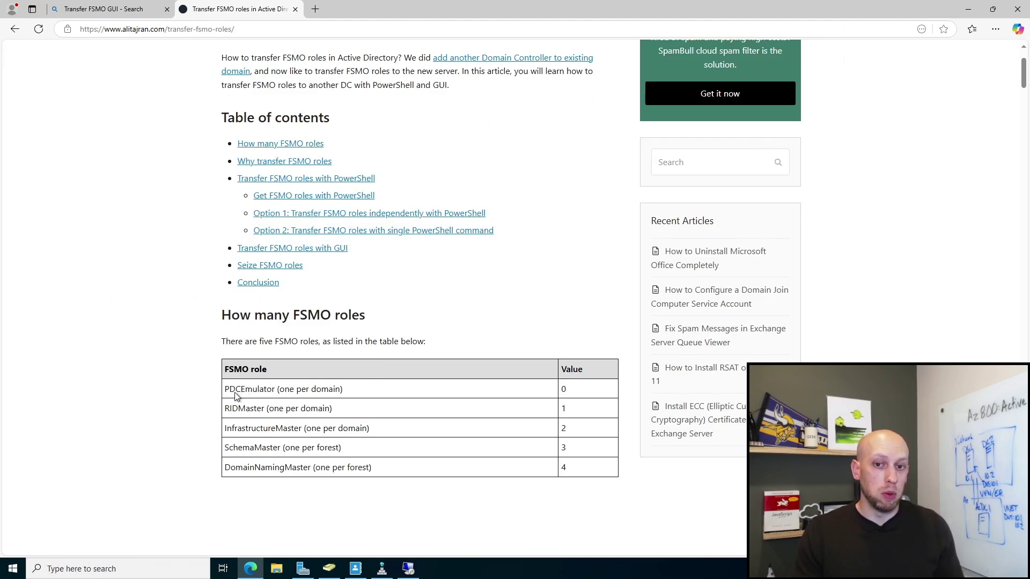
pyautogui.moveTo(225, 390); pyautogui.dragTo(251, 390)
pyautogui.click(327, 391)
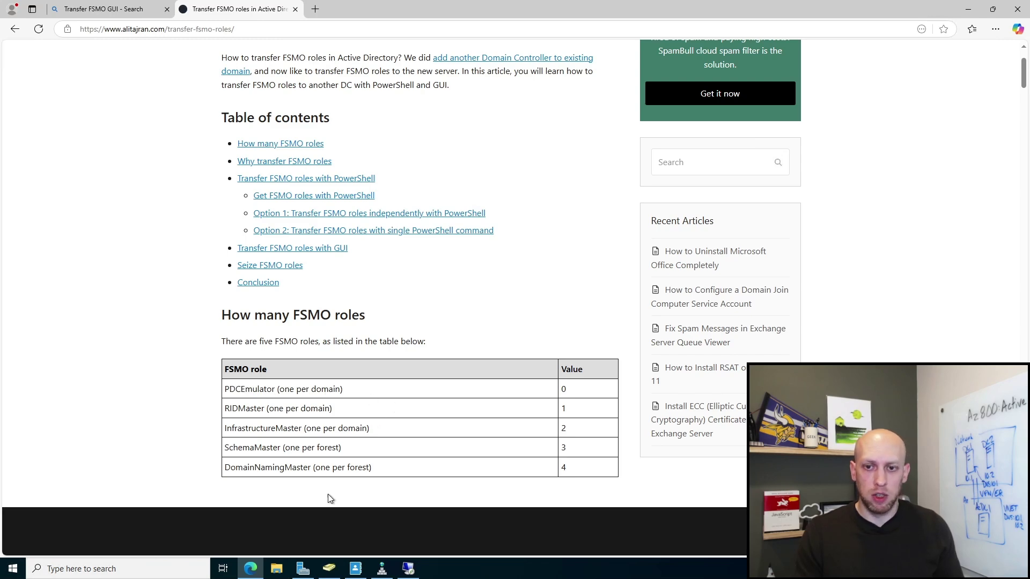
# Step: Scroll to 'Transfer FSMO roles with GUI' and switch to Active Directory Users and Computers
pyautogui.scroll(-1, 343, 422)
pyautogui.scroll(-10, 387, 389)
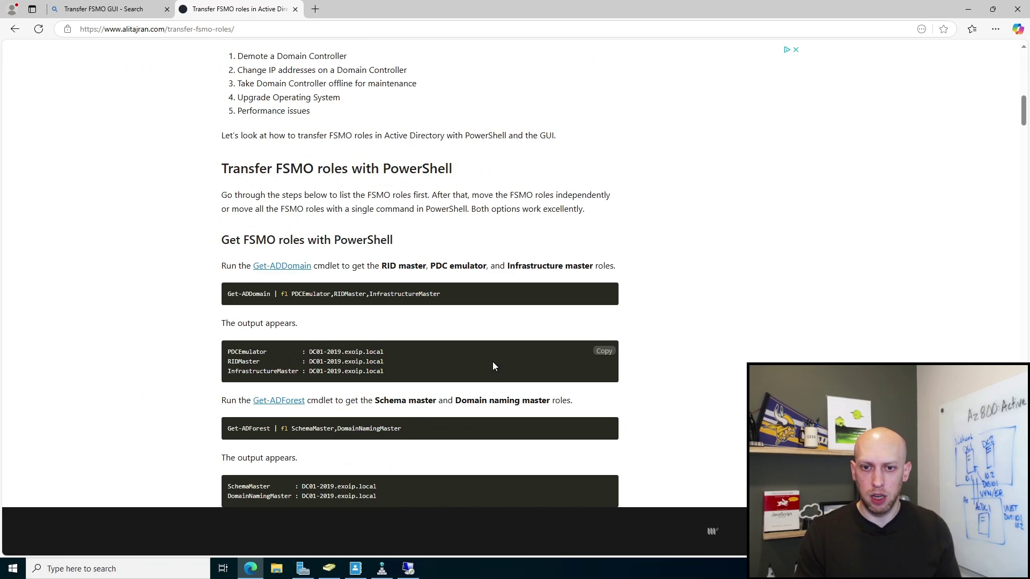
pyautogui.scroll(-20, 469, 369)
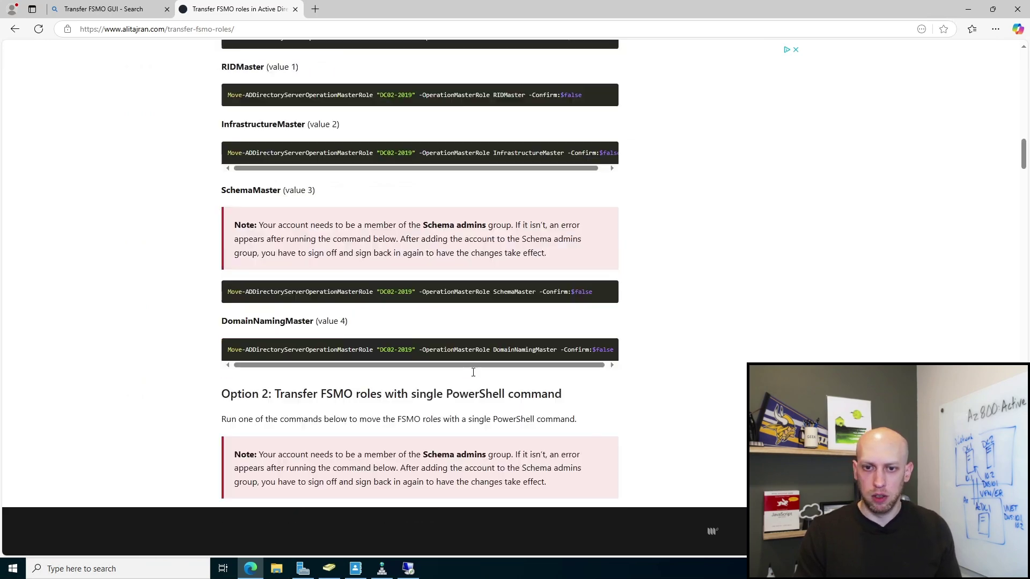
pyautogui.scroll(-6, 461, 352)
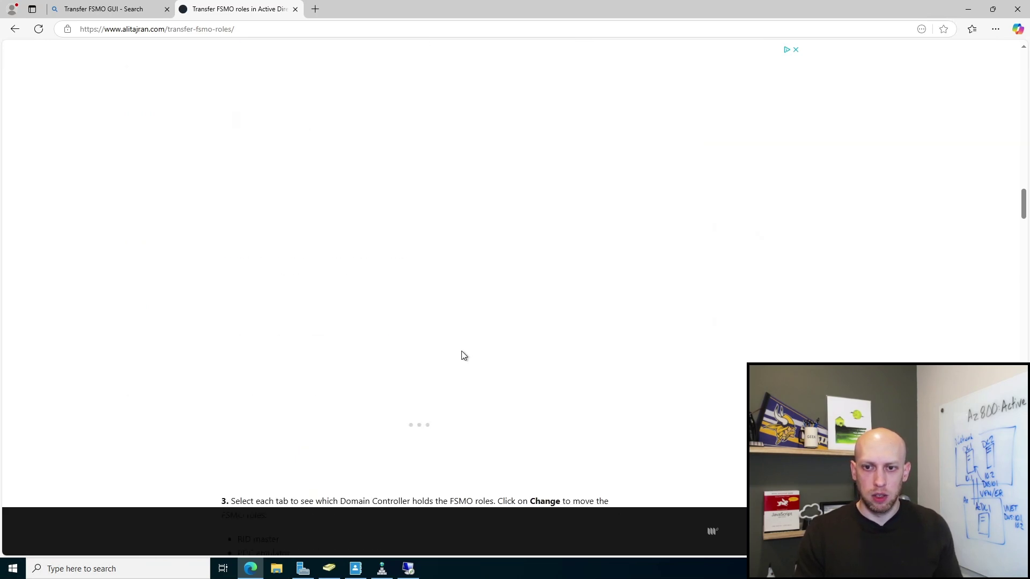
pyautogui.scroll(4, 446, 324)
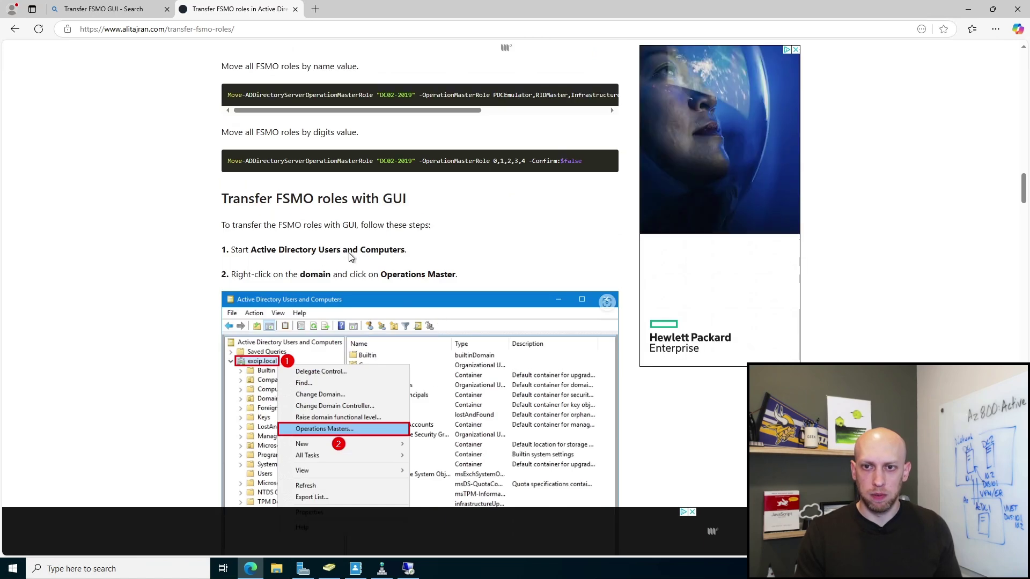
pyautogui.scroll(-2, 395, 225)
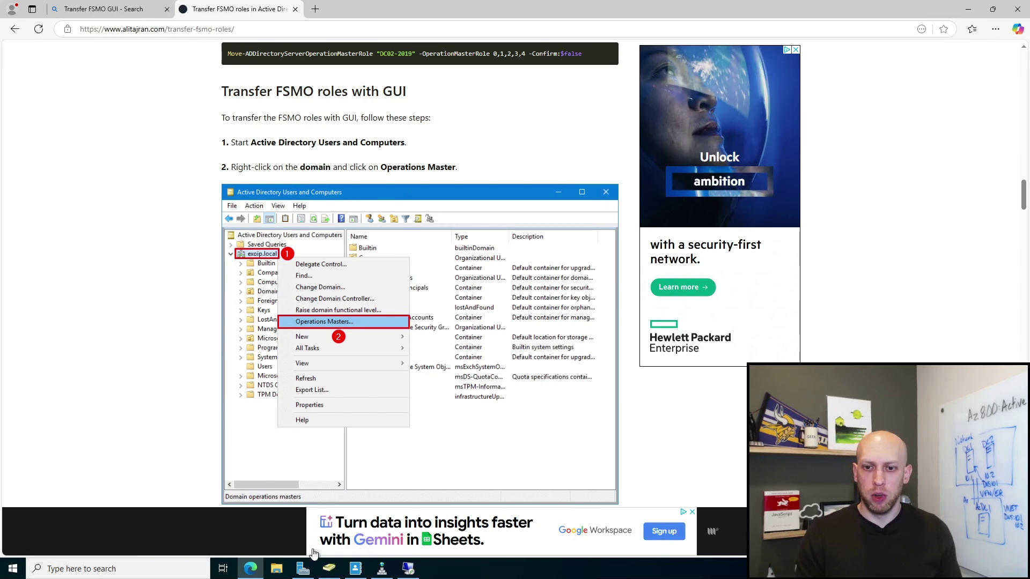
pyautogui.click(328, 568)
# Step: View dzab.local's Operations Masters, checking the RID, PDC and Infrastructure holders (DC1.dzab.local)
pyautogui.rightClick(386, 119)
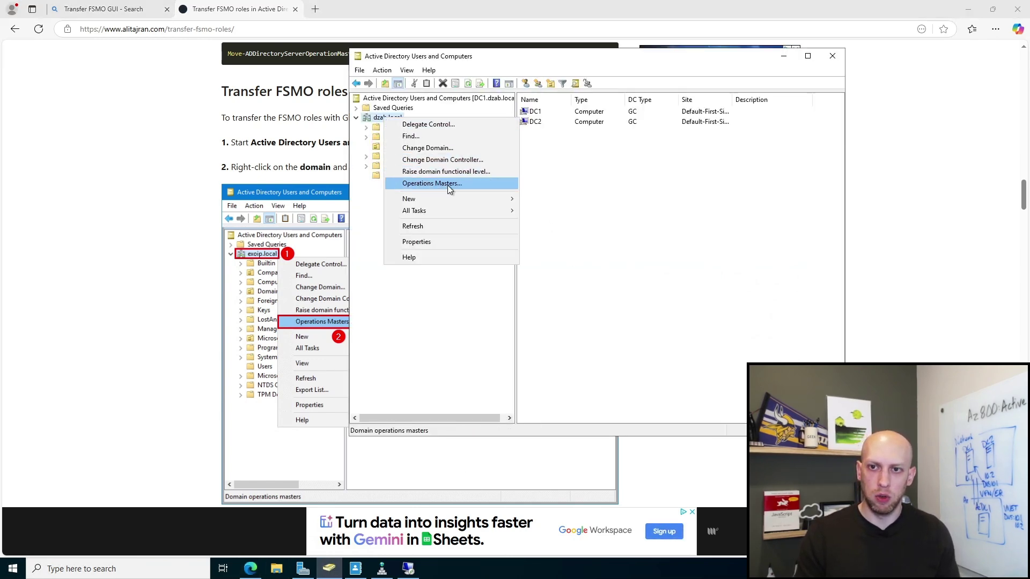
pyautogui.click(449, 185)
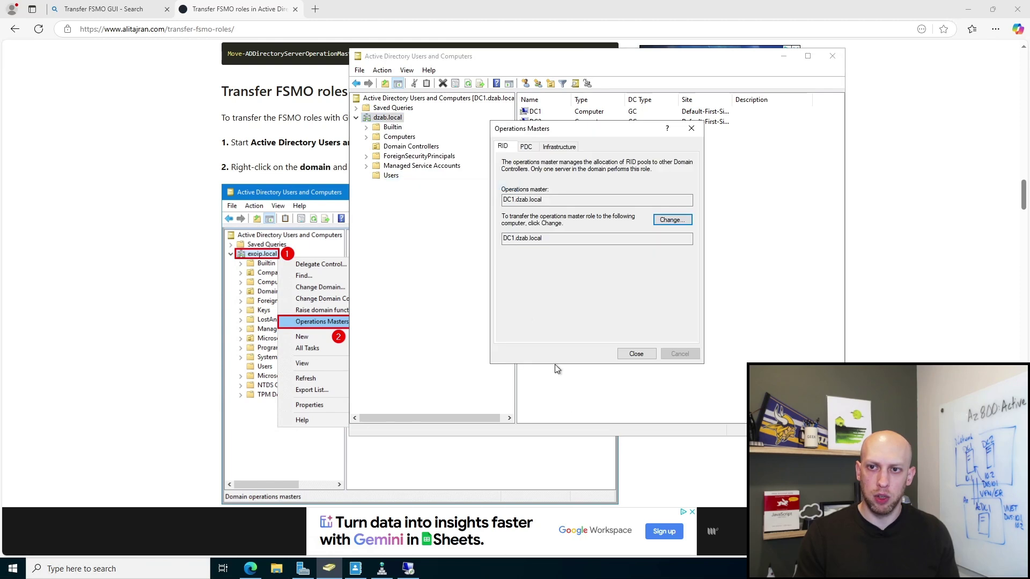
pyautogui.click(526, 149)
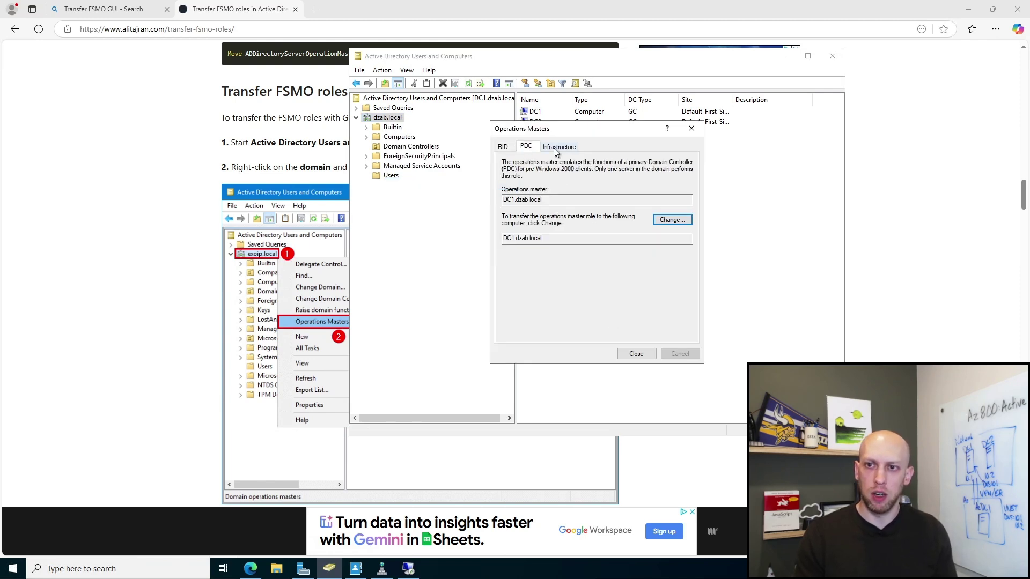
pyautogui.click(558, 148)
pyautogui.click(509, 149)
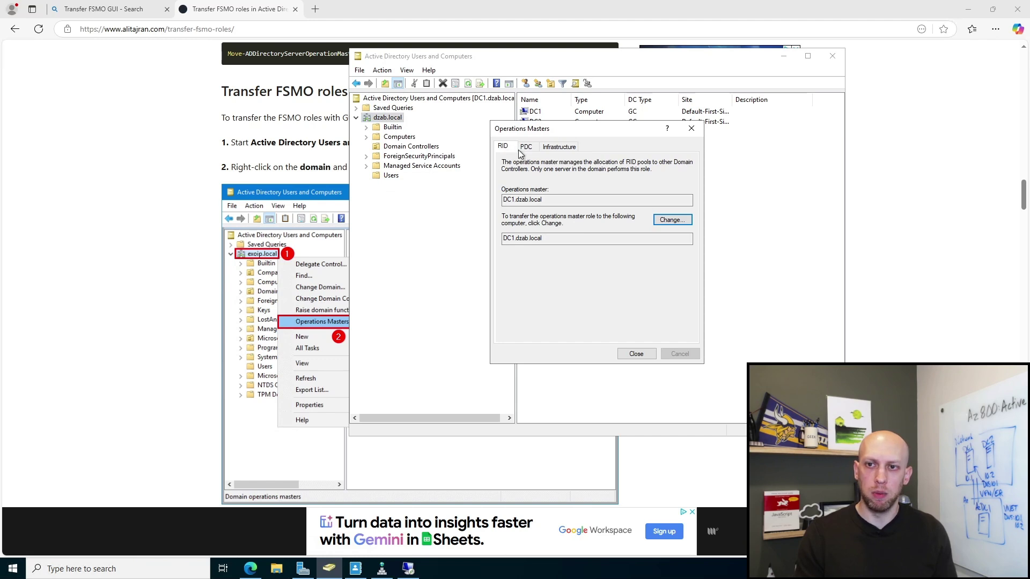
pyautogui.click(526, 150)
pyautogui.click(556, 151)
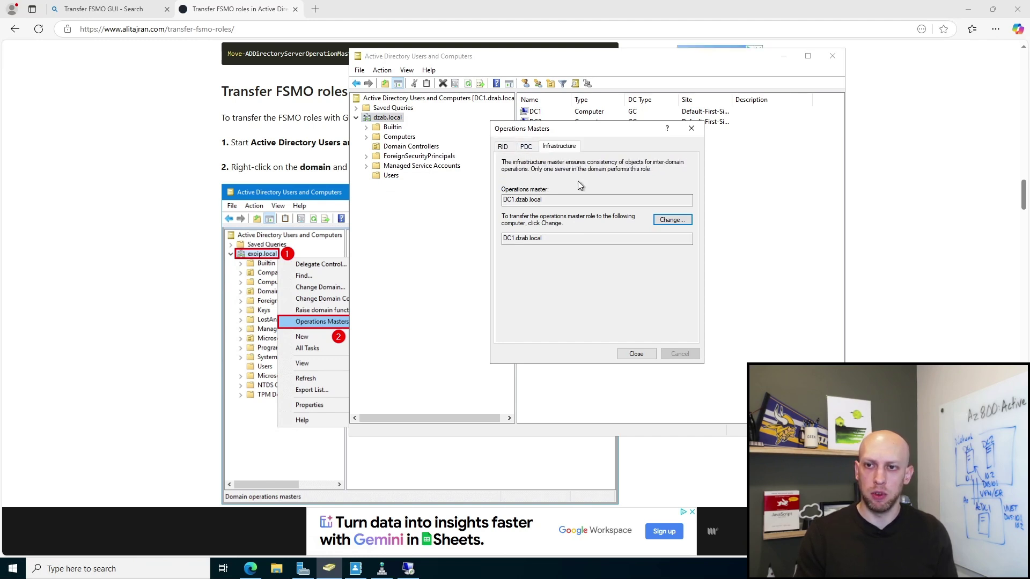
# Step: In the article, highlight the FSMO table's RIDMaster and InfrastructureMaster rows
pyautogui.click(177, 188)
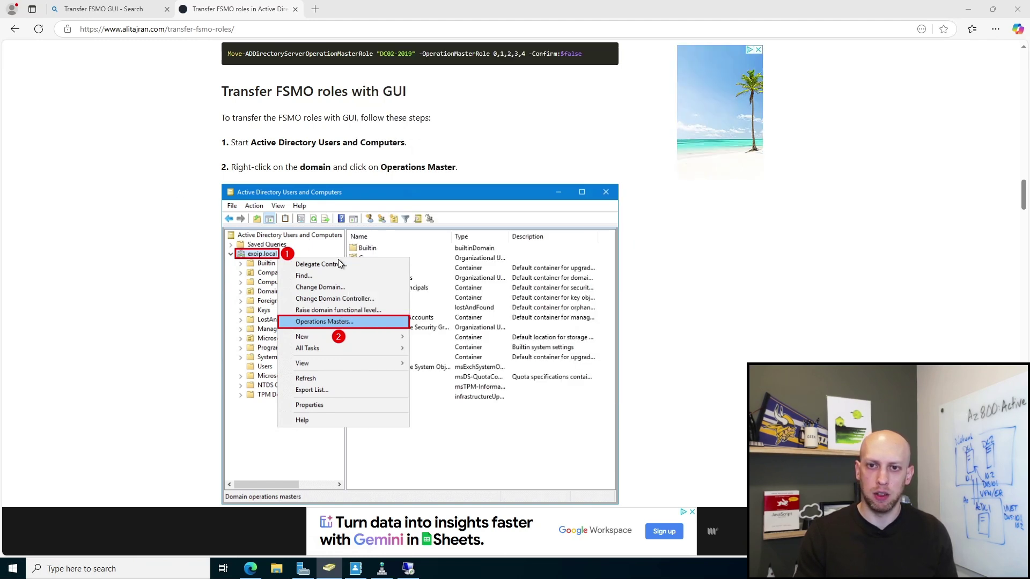
pyautogui.scroll(20, 402, 201)
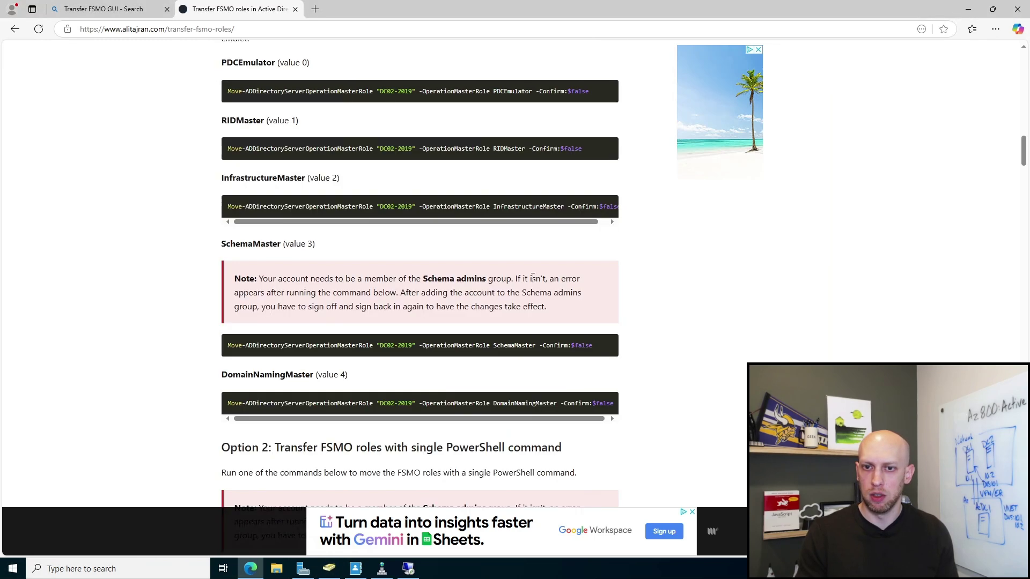
pyautogui.scroll(1, 418, 278)
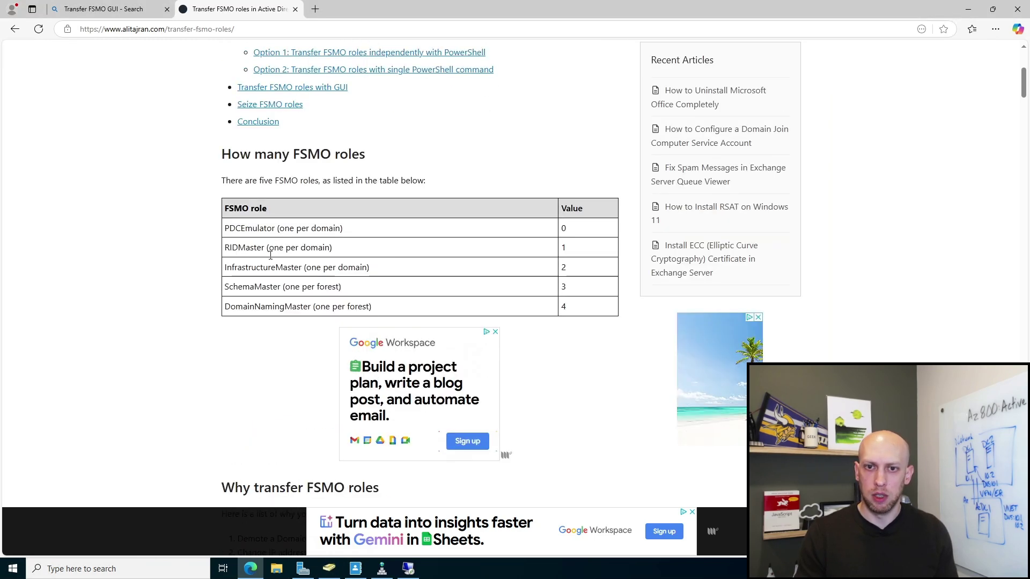
pyautogui.moveTo(332, 247); pyautogui.dragTo(222, 250)
pyautogui.moveTo(345, 228); pyautogui.dragTo(219, 229)
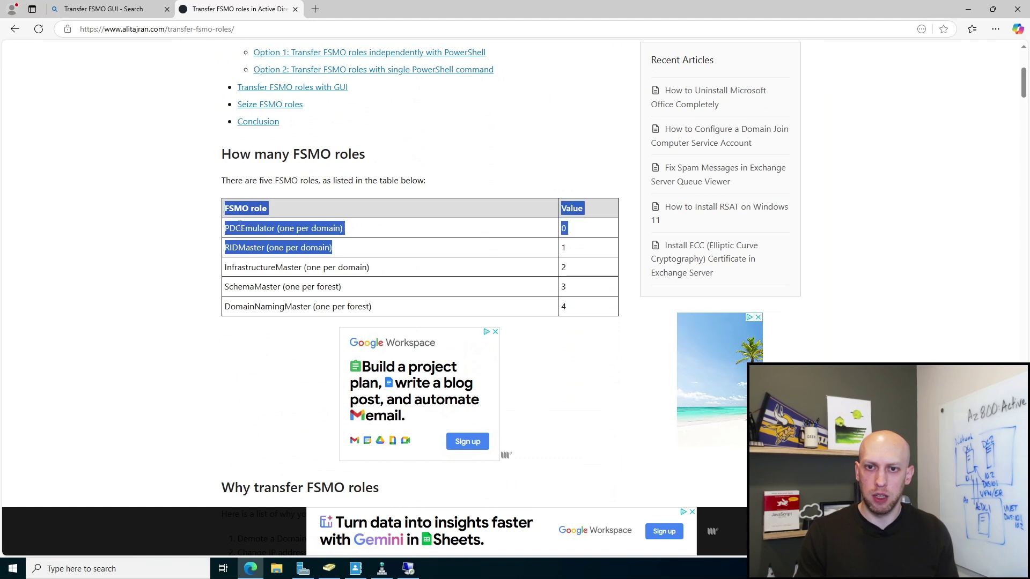
pyautogui.click(359, 271)
pyautogui.moveTo(370, 267); pyautogui.dragTo(242, 267)
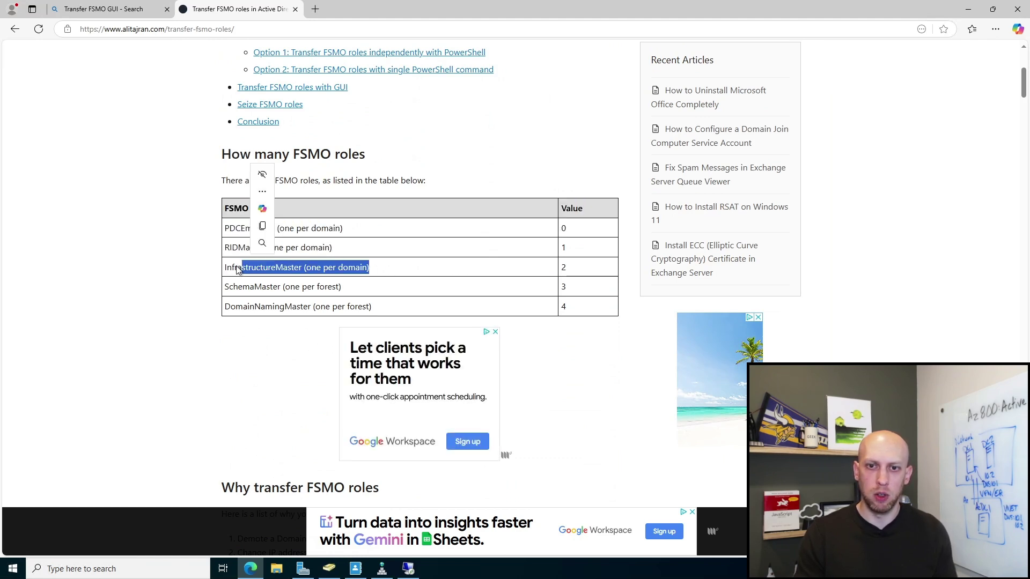
pyautogui.click(359, 263)
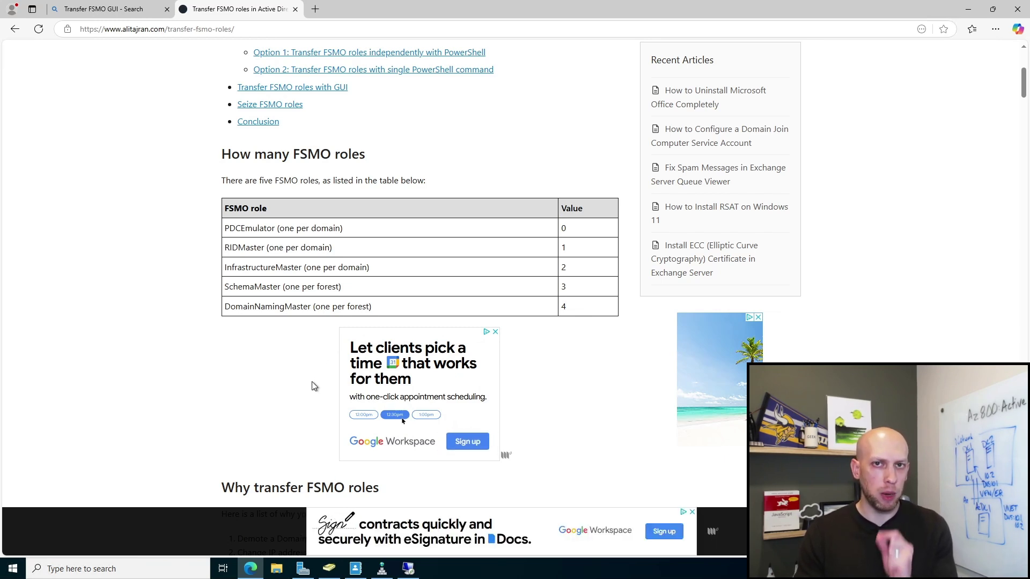
# Step: Recheck the RID holder, then scroll the article to the all-roles move command for DC02-2019
pyautogui.click(328, 568)
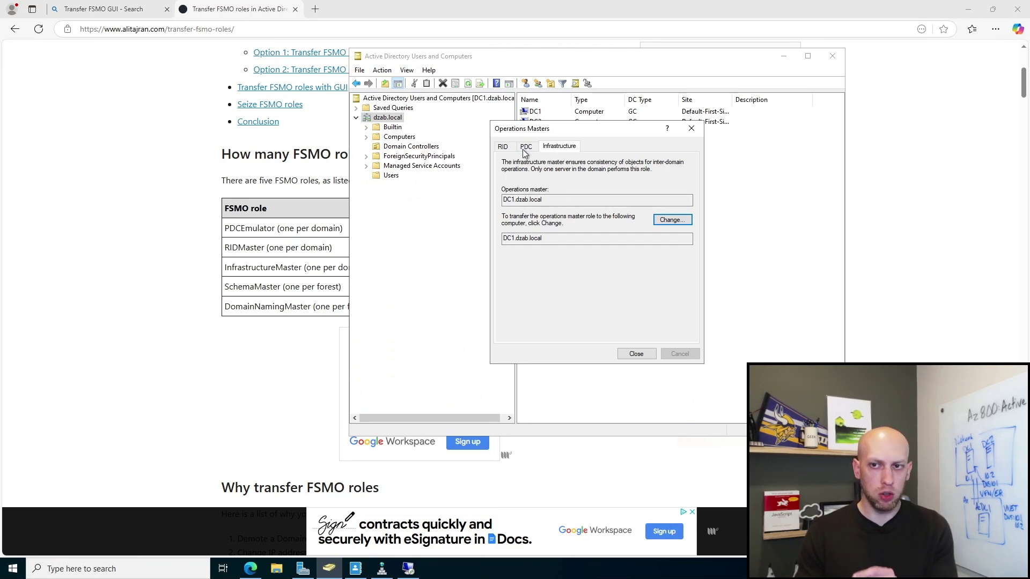
pyautogui.click(507, 150)
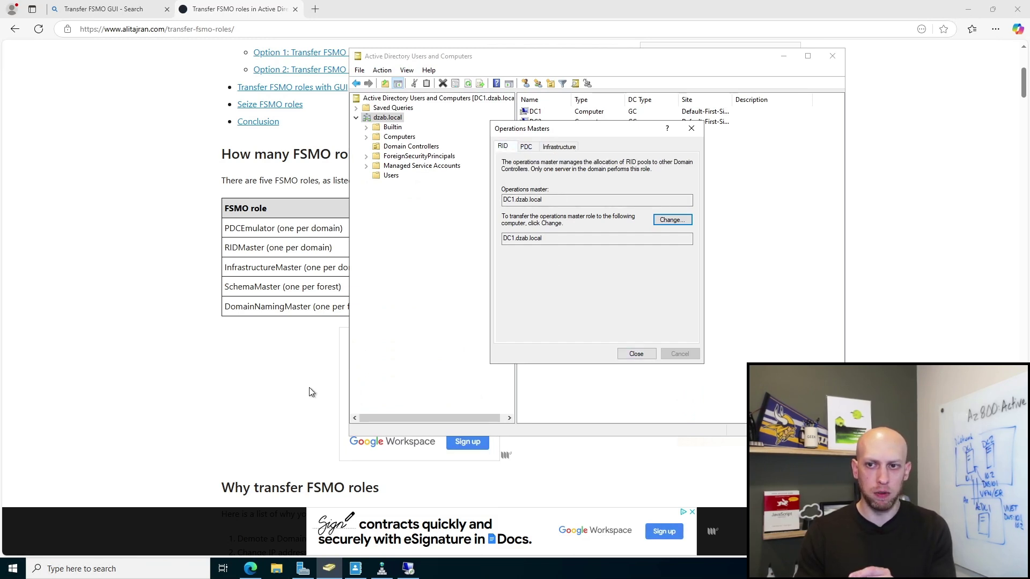
pyautogui.click(294, 374)
pyautogui.scroll(-15, 349, 334)
pyautogui.scroll(-20, 366, 337)
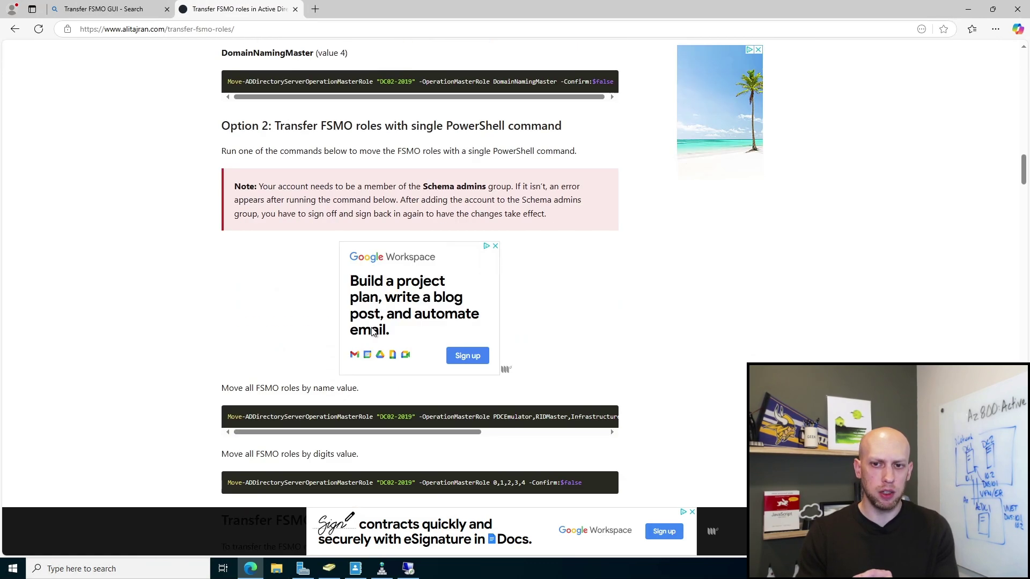
# Step: Scroll through the article, highlighting the Active Directory Schema step wording
pyautogui.scroll(-11, 422, 288)
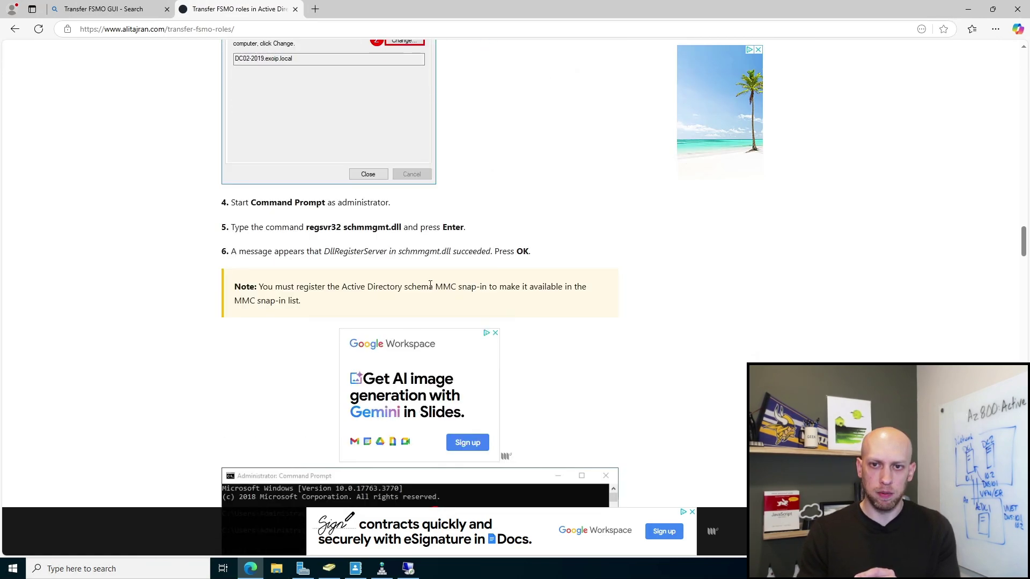
pyautogui.scroll(-9, 528, 303)
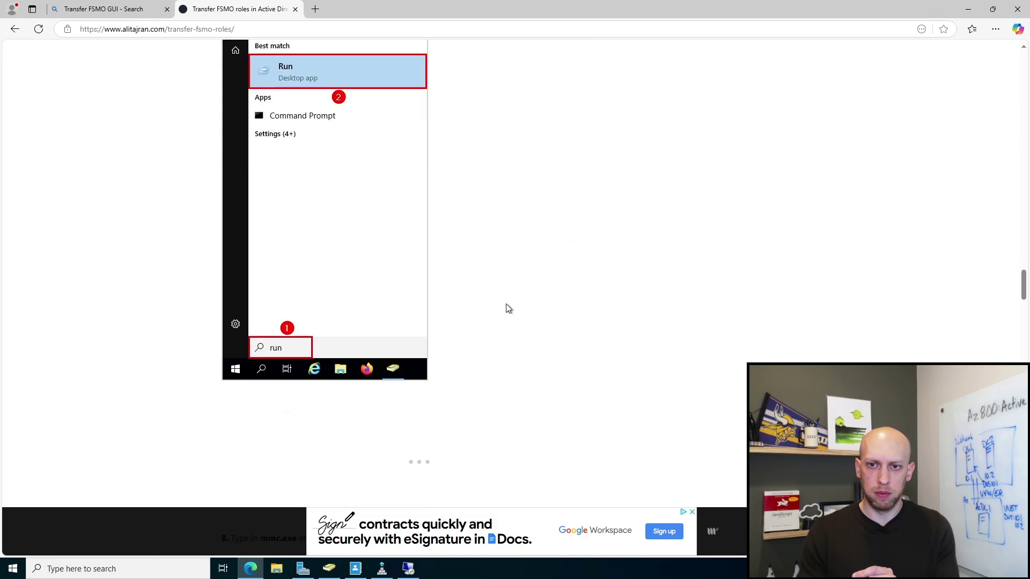
pyautogui.scroll(-8, 478, 300)
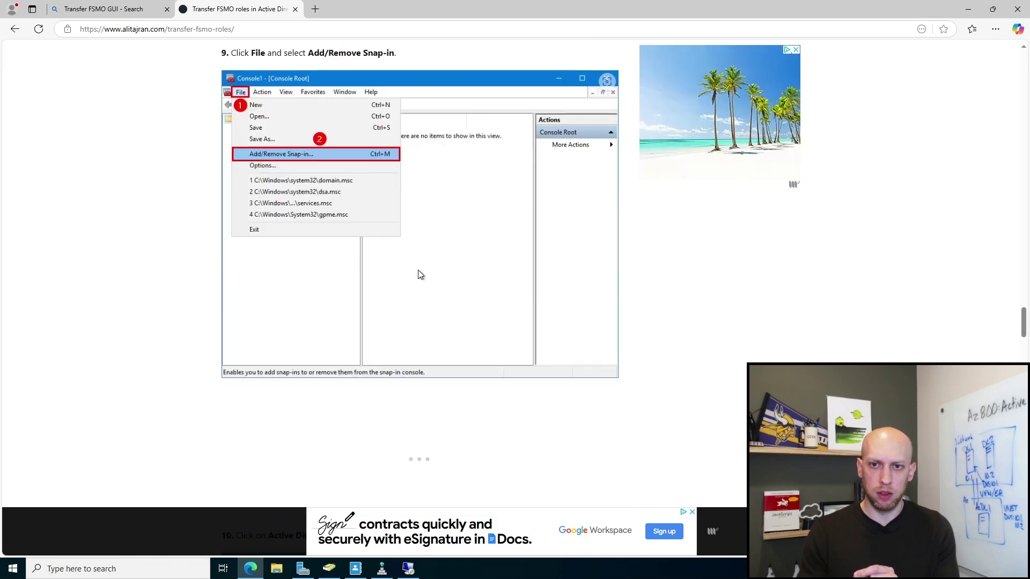
pyautogui.scroll(-5, 319, 93)
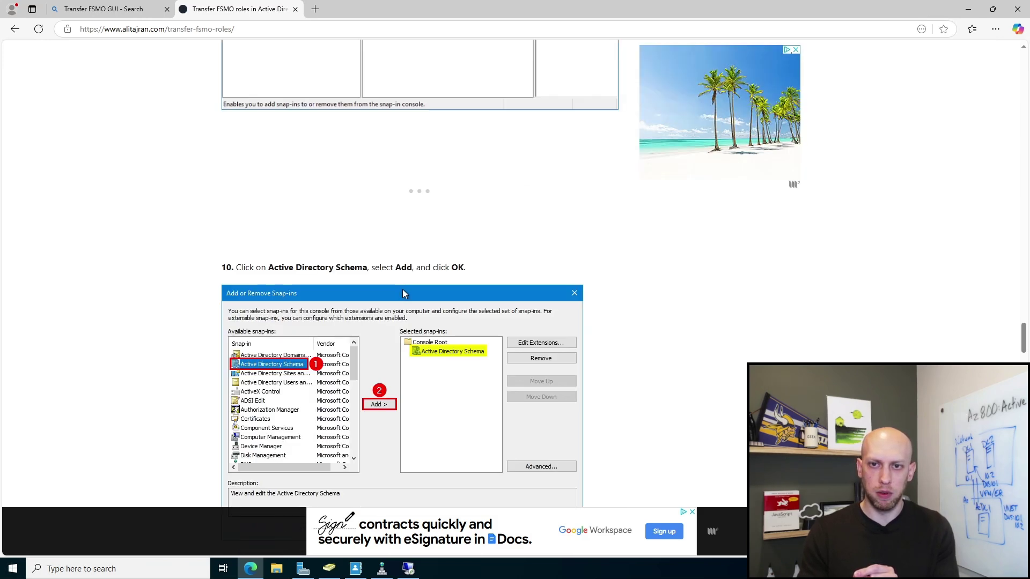
pyautogui.moveTo(270, 267); pyautogui.dragTo(370, 268)
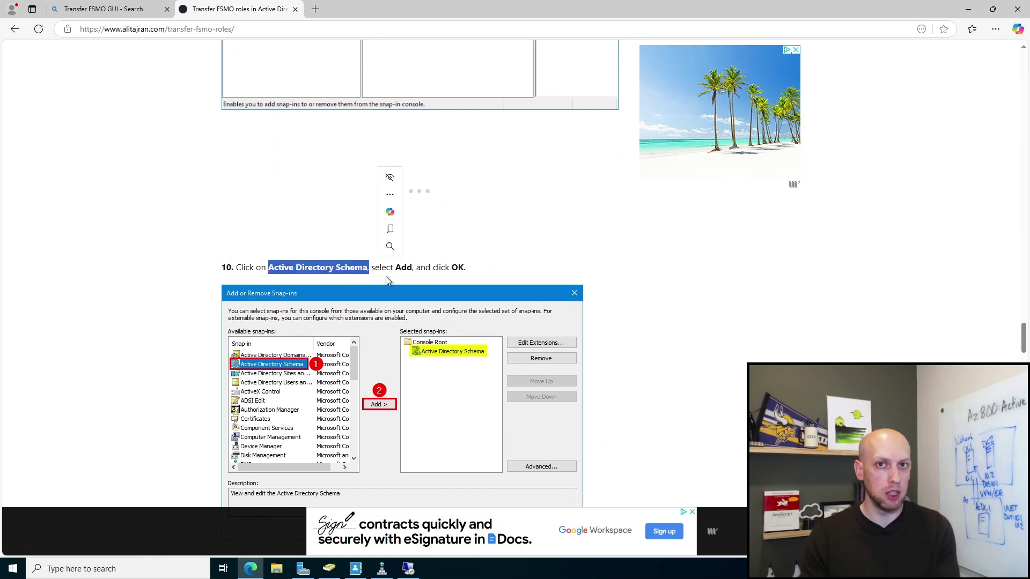
pyautogui.scroll(-7, 373, 308)
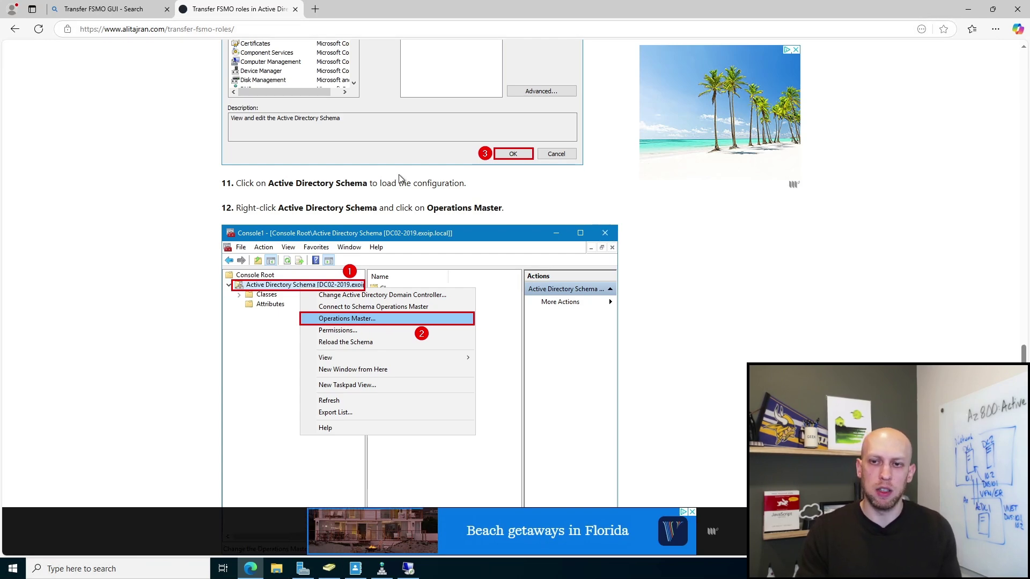
pyautogui.moveTo(1024, 354); pyautogui.dragTo(1021, 140)
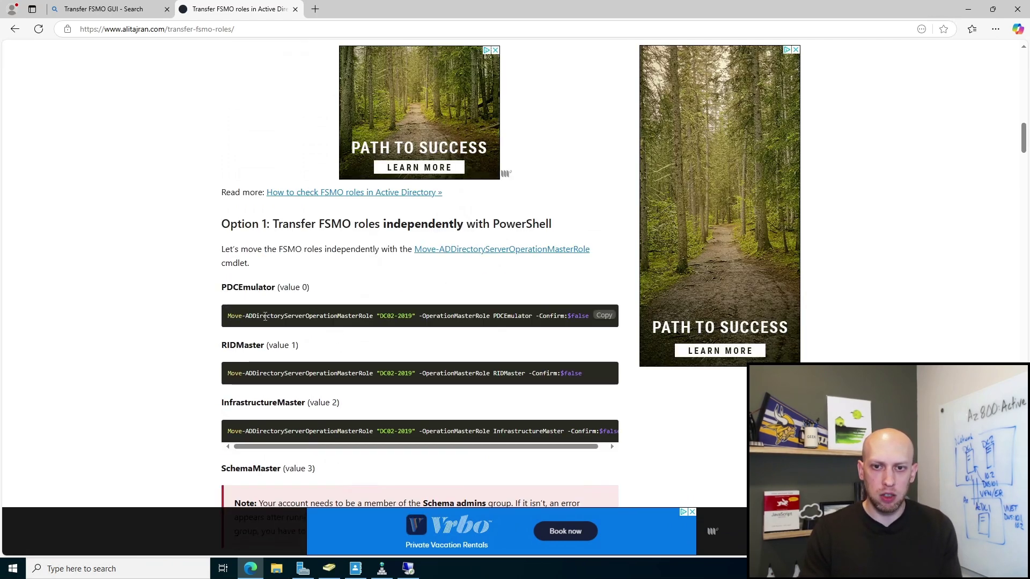
# Step: Select the PDCEmulator Move-ADDirectoryServerOperationMasterRole command in the per-role PowerShell section
pyautogui.moveTo(229, 316); pyautogui.dragTo(563, 322)
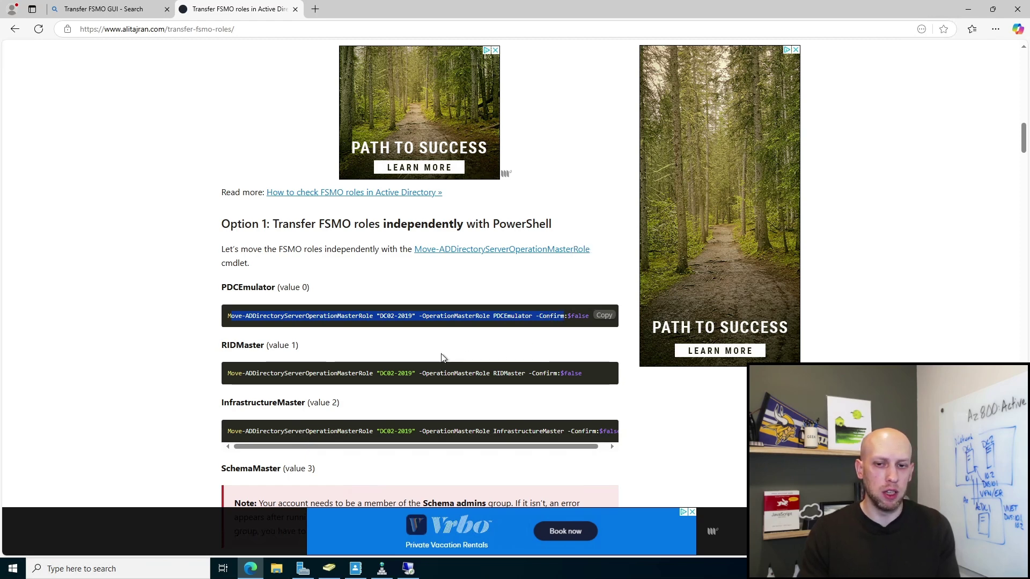
pyautogui.click(448, 352)
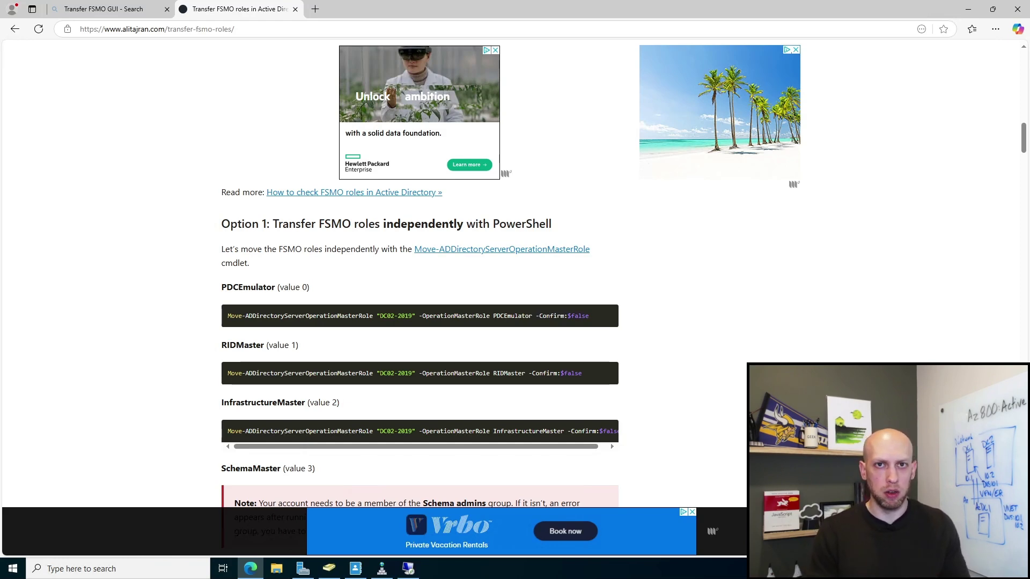
pyautogui.rightClick(12, 568)
# Step: In an admin PowerShell, run netdom query fsmo (all roles on DC1), then start ntdsutil
pyautogui.click(97, 428)
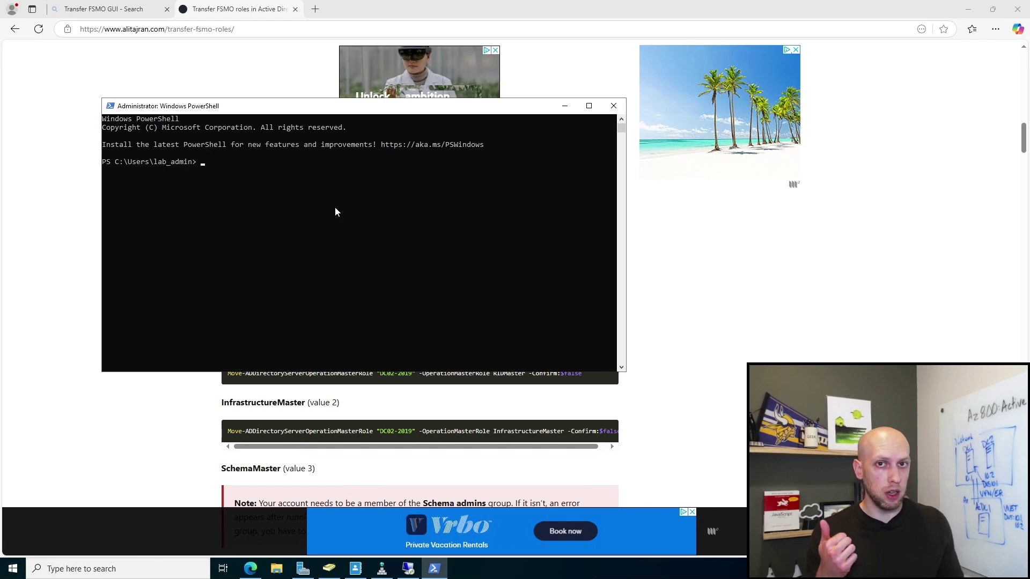
pyautogui.write('netdom query ')
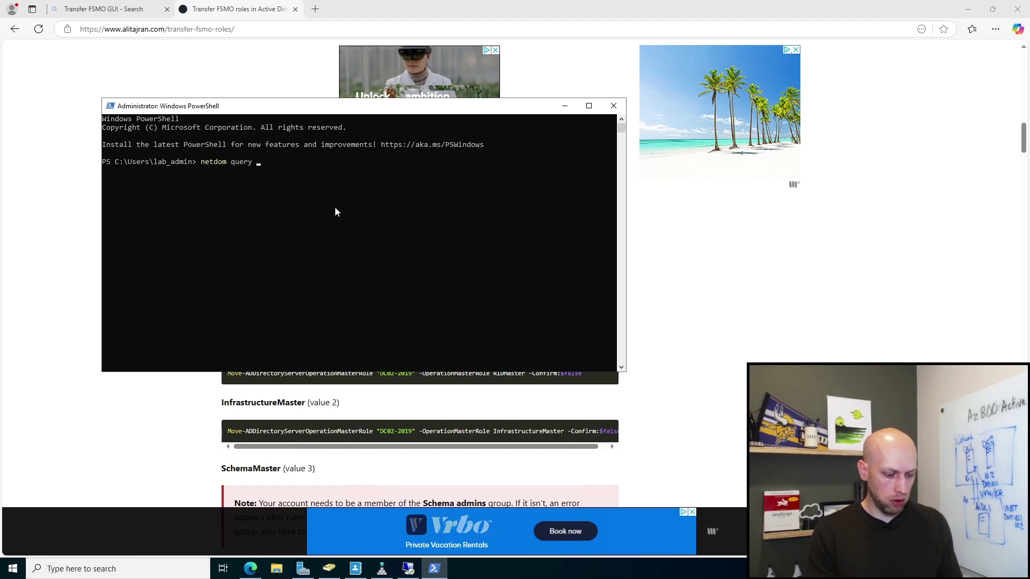
pyautogui.write('fsmo')
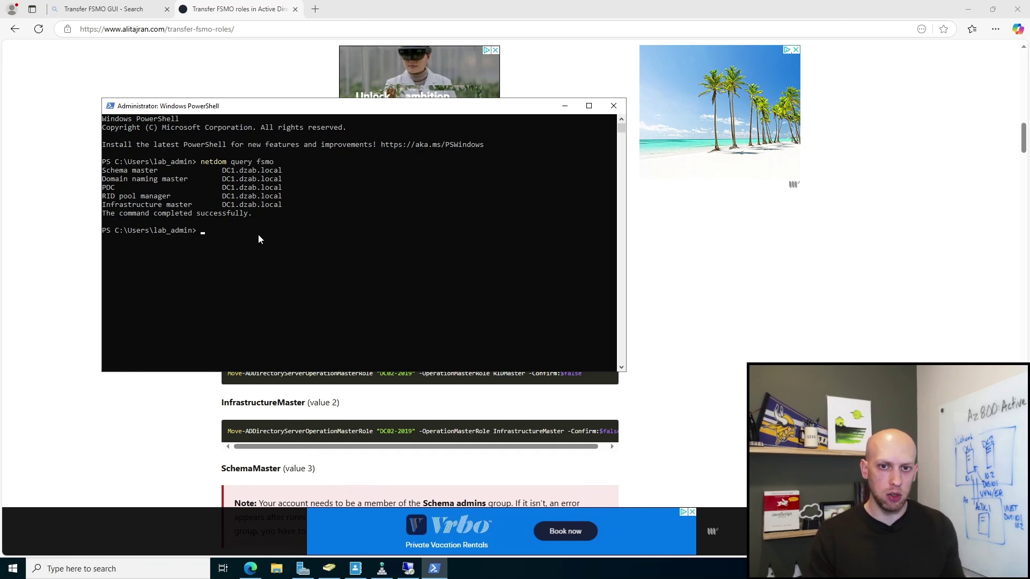
pyautogui.write('ntdsutil')
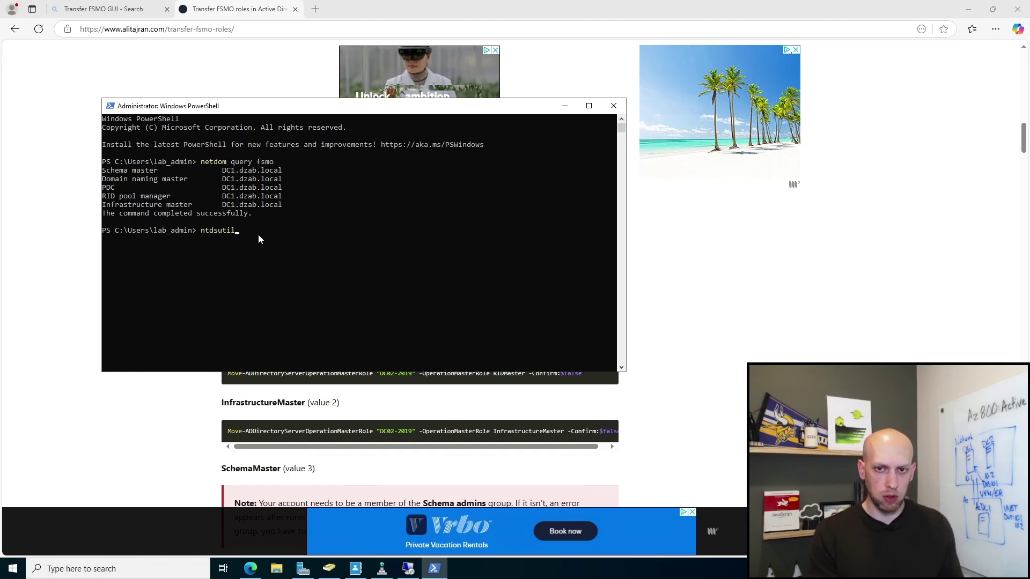
pyautogui.press('Return')
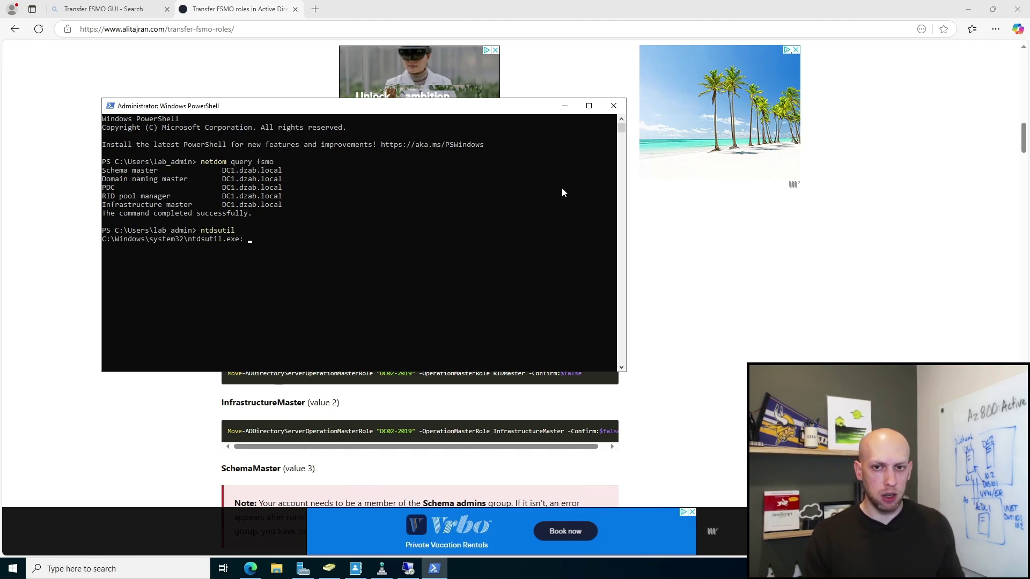
# Step: Enlarge the PowerShell window, raise its Consolas font size in Properties, and move it top-left
pyautogui.moveTo(538, 113); pyautogui.dragTo(546, 66)
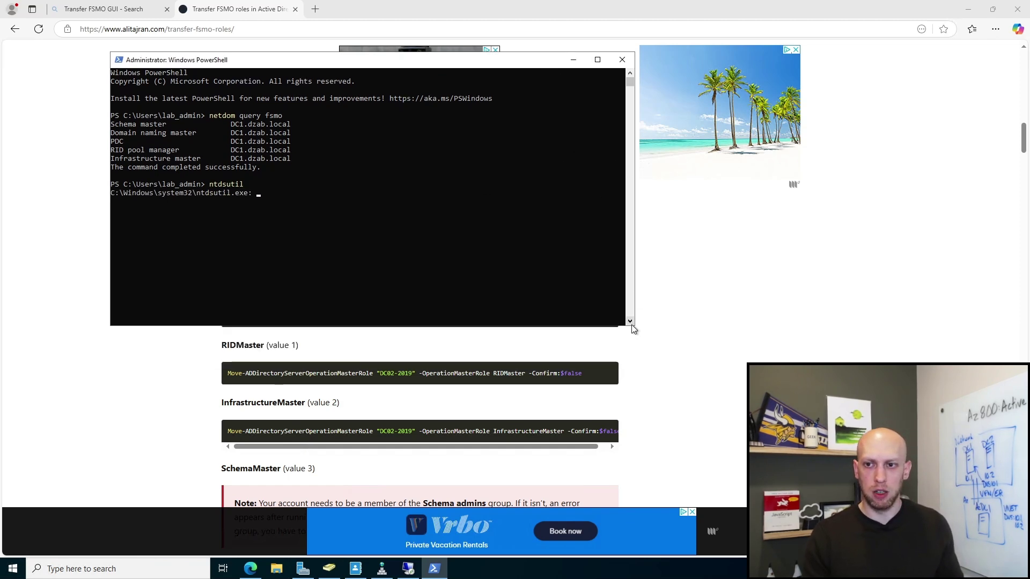
pyautogui.moveTo(635, 324); pyautogui.dragTo(818, 433)
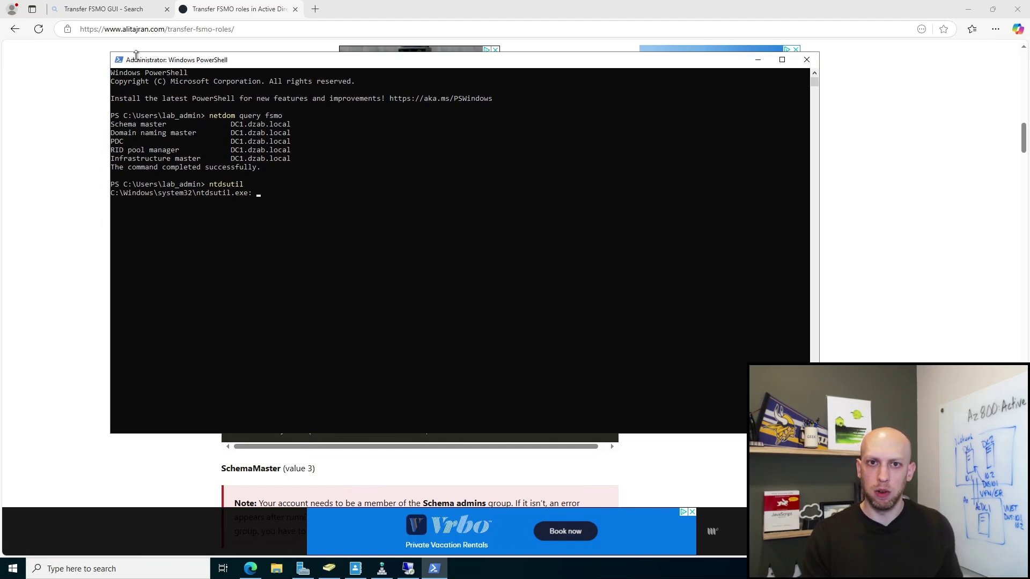
pyautogui.click(119, 60)
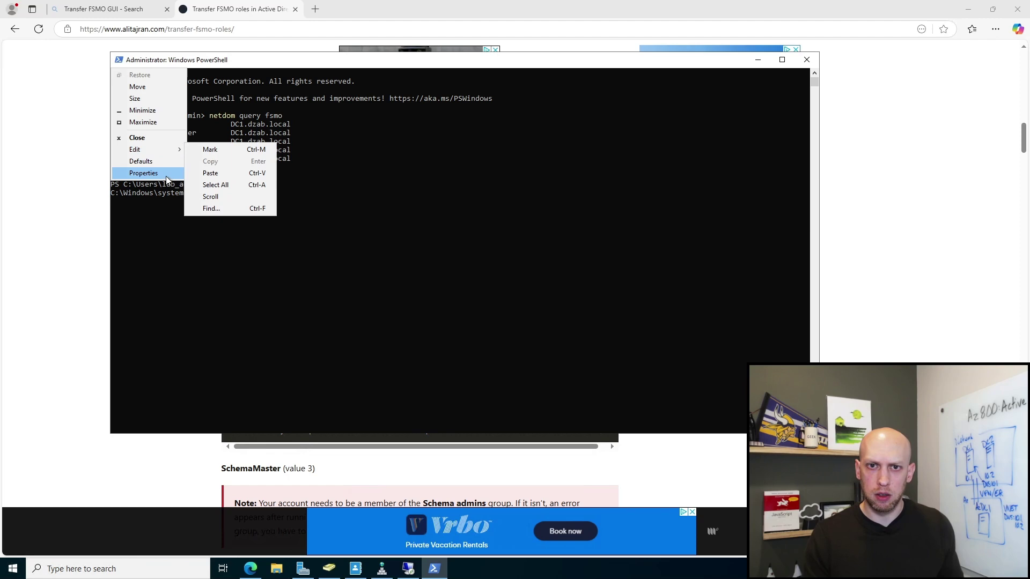
pyautogui.click(143, 172)
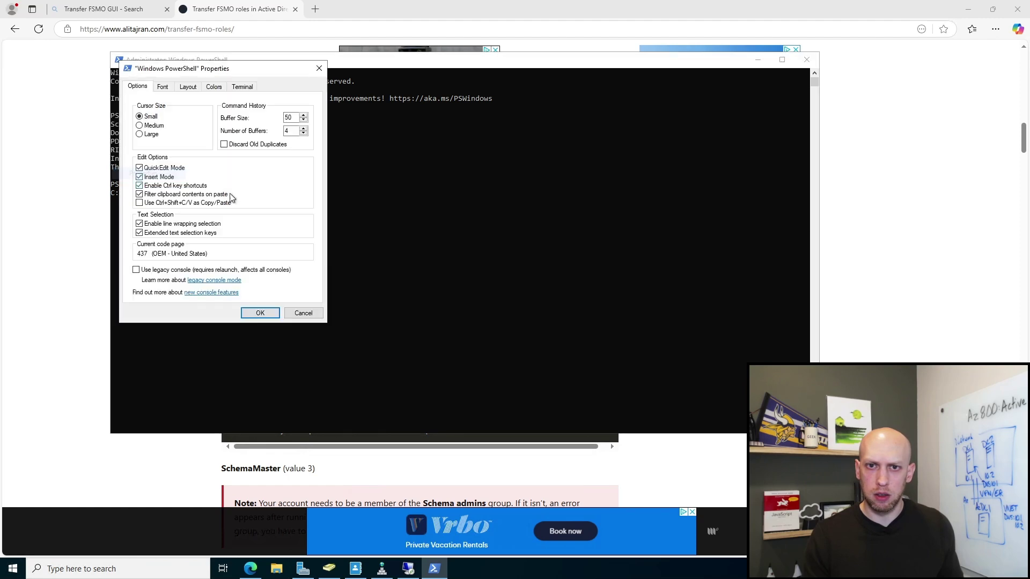
pyautogui.click(245, 88)
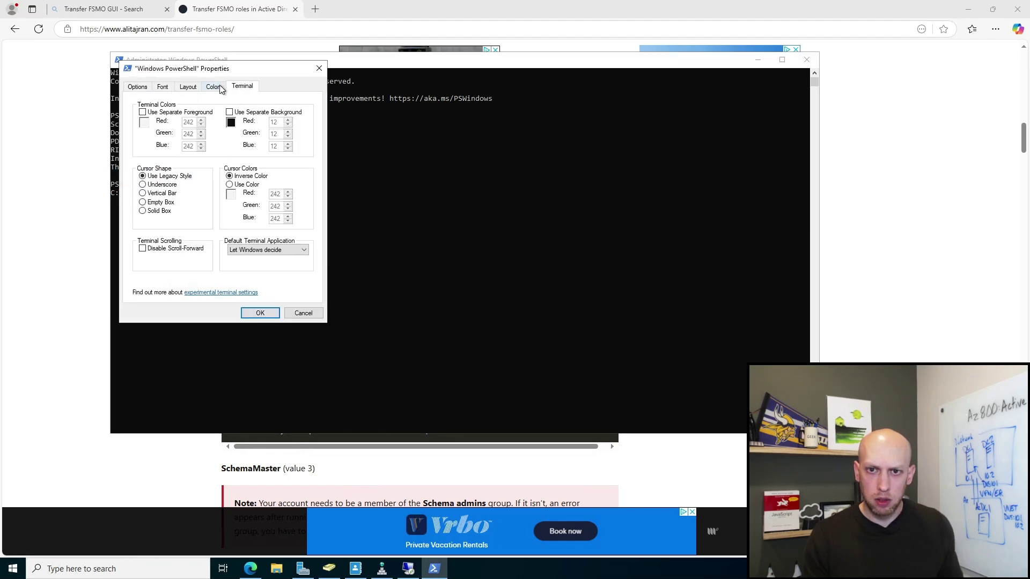
pyautogui.click(216, 88)
pyautogui.click(187, 87)
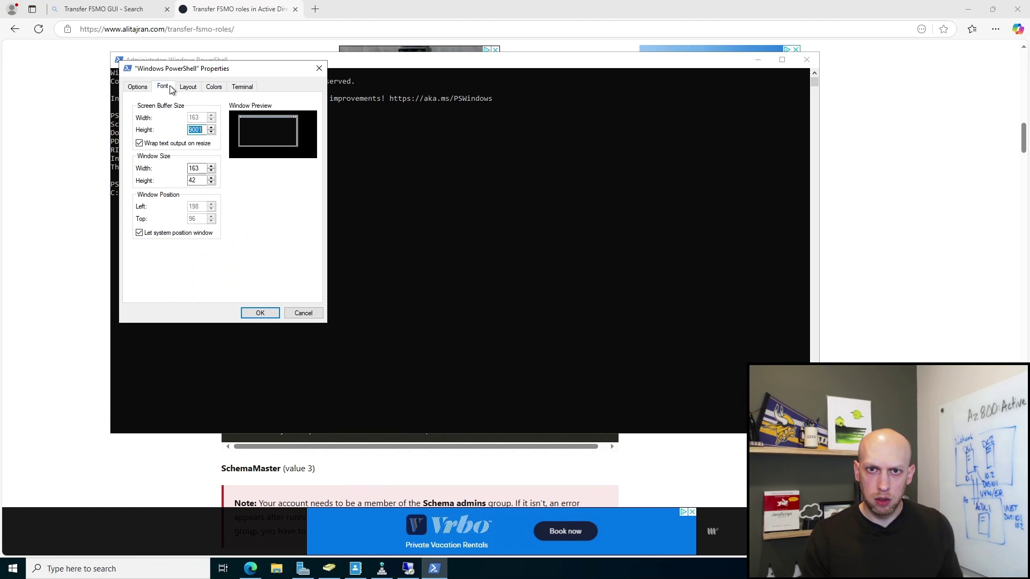
pyautogui.click(217, 89)
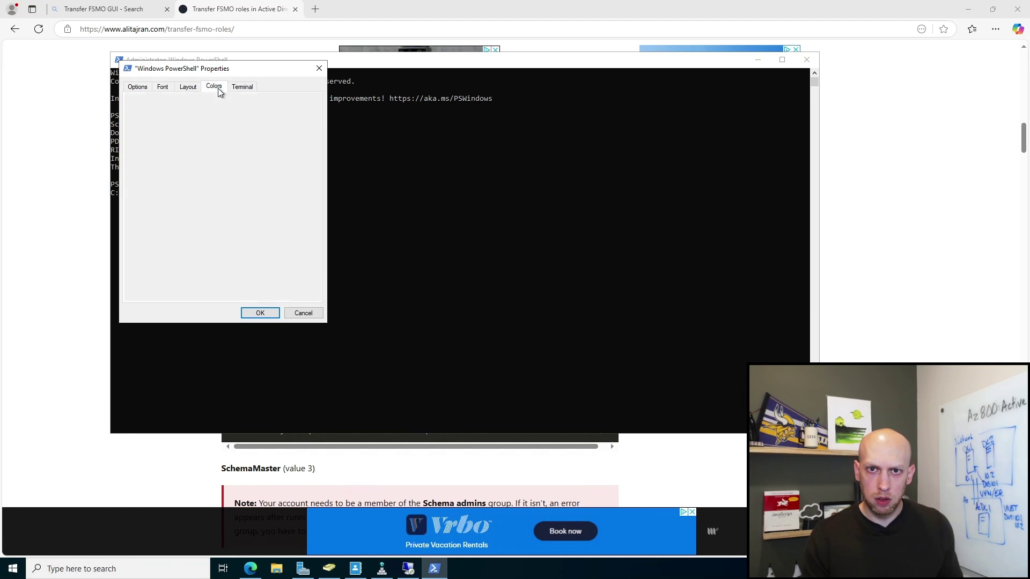
pyautogui.click(163, 88)
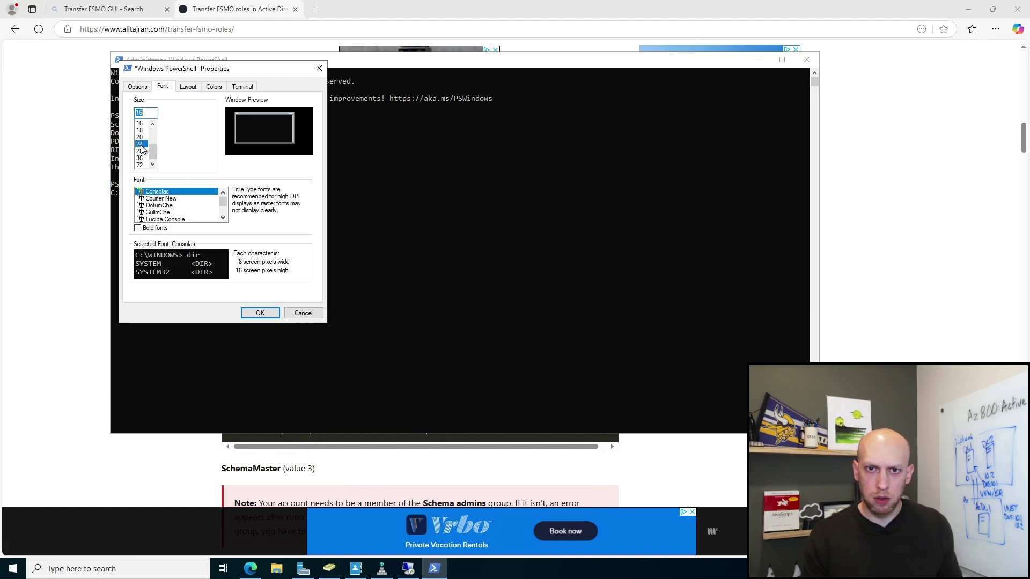
pyautogui.click(259, 313)
pyautogui.click(379, 267)
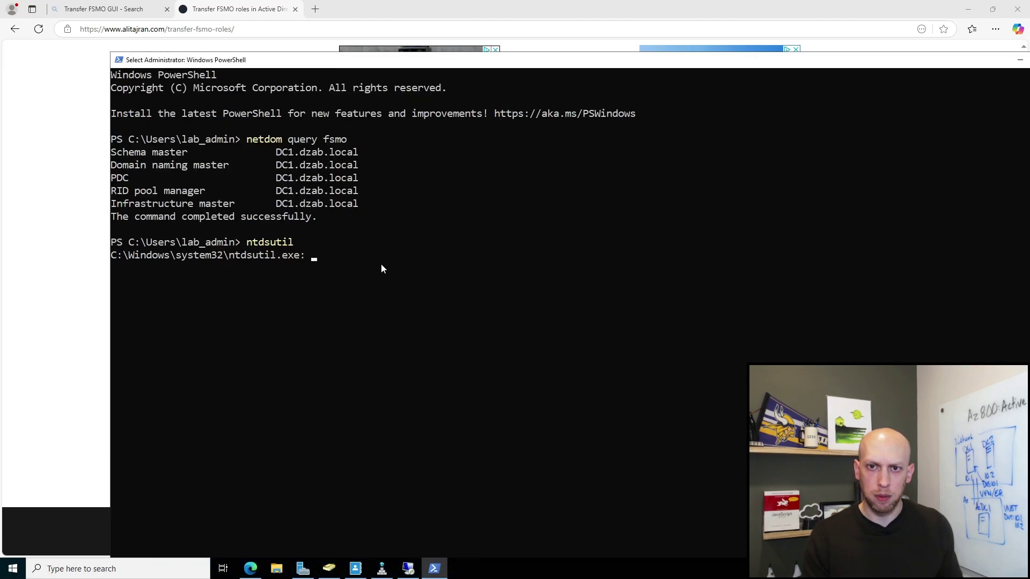
pyautogui.moveTo(424, 60); pyautogui.dragTo(339, 8)
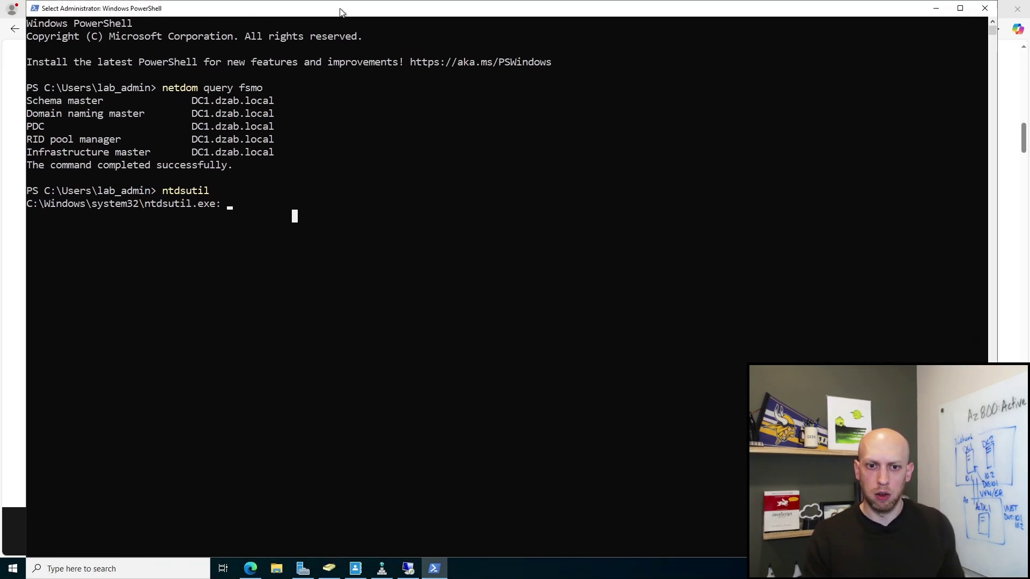
# Step: Run help at the ntdsutil prompt and maximize the PowerShell window to read the commands
pyautogui.click(465, 216)
pyautogui.click(292, 212)
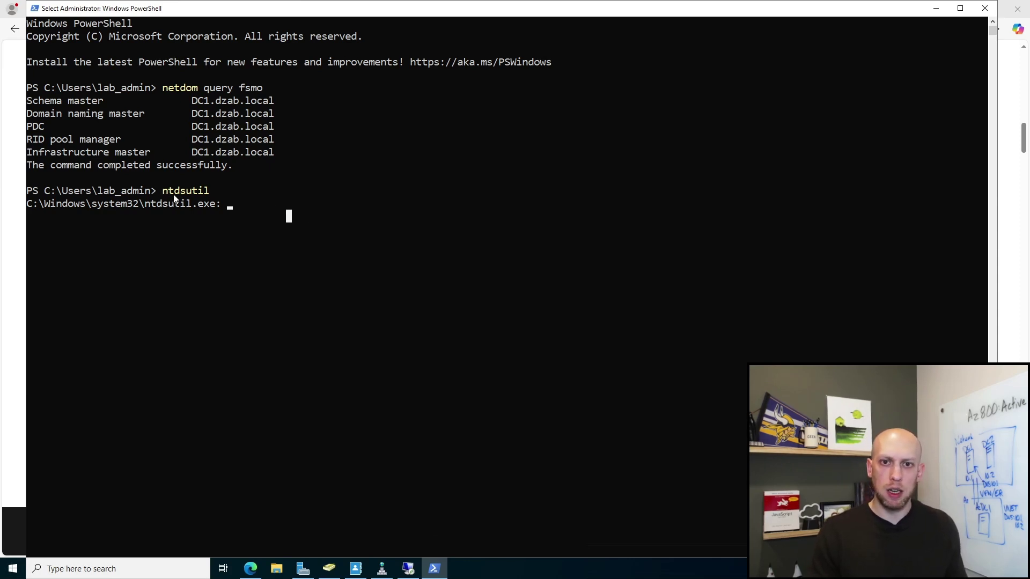
pyautogui.moveTo(217, 192); pyautogui.dragTo(253, 203)
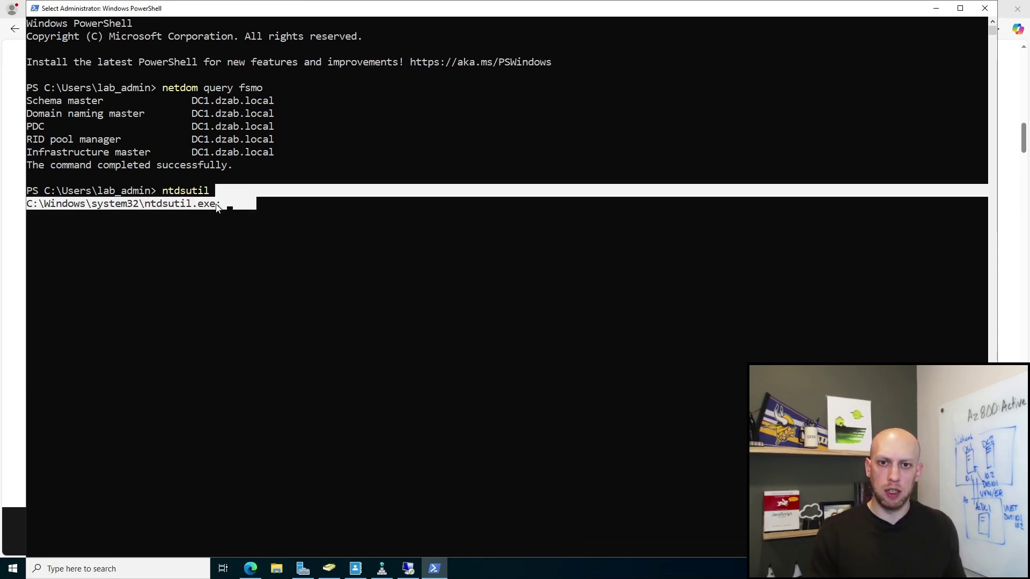
pyautogui.click(216, 204)
pyautogui.write('help')
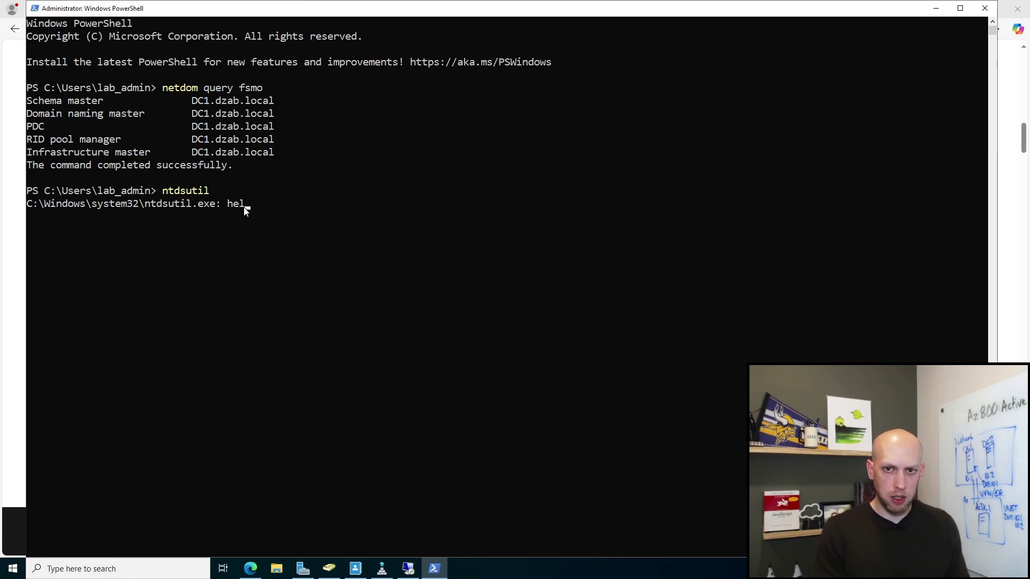
pyautogui.press('Return')
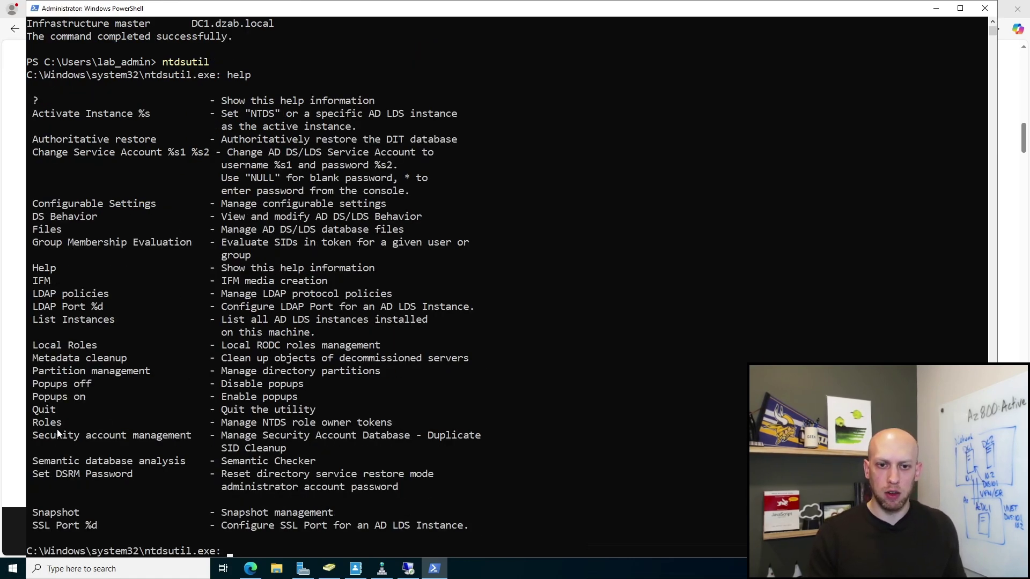
pyautogui.click(960, 7)
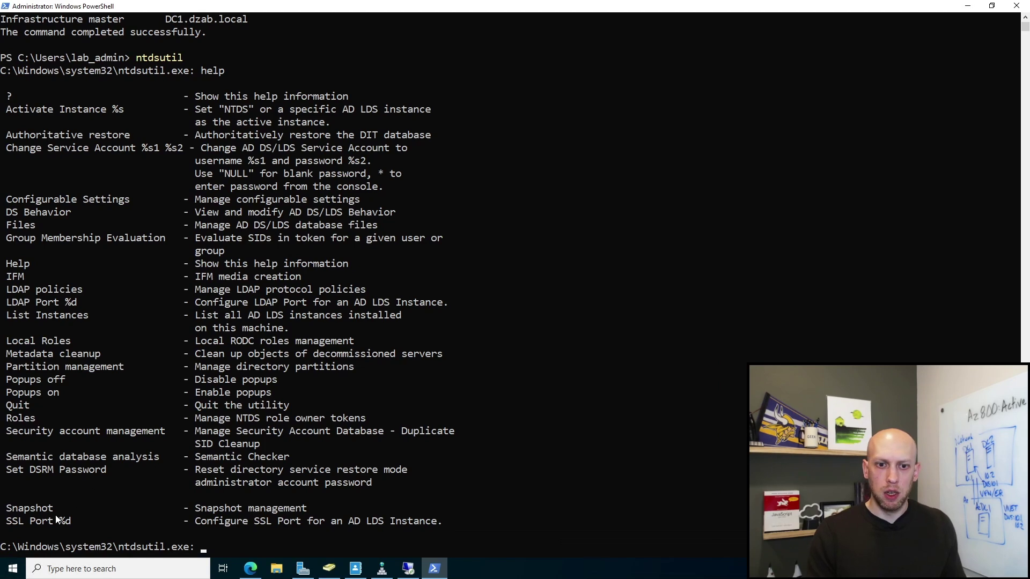
pyautogui.moveTo(12, 418); pyautogui.dragTo(371, 421)
pyautogui.click(234, 546)
# Step: Enter the roles (fsmo maintenance) context and list its Seize and Transfer commands with help
pyautogui.write('ro')
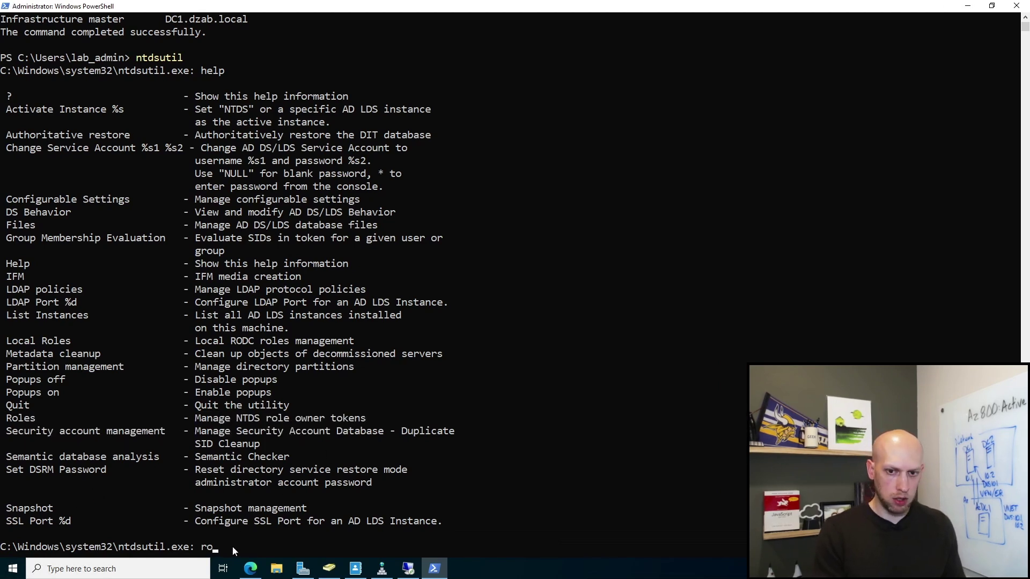
pyautogui.write('les')
pyautogui.press('Return')
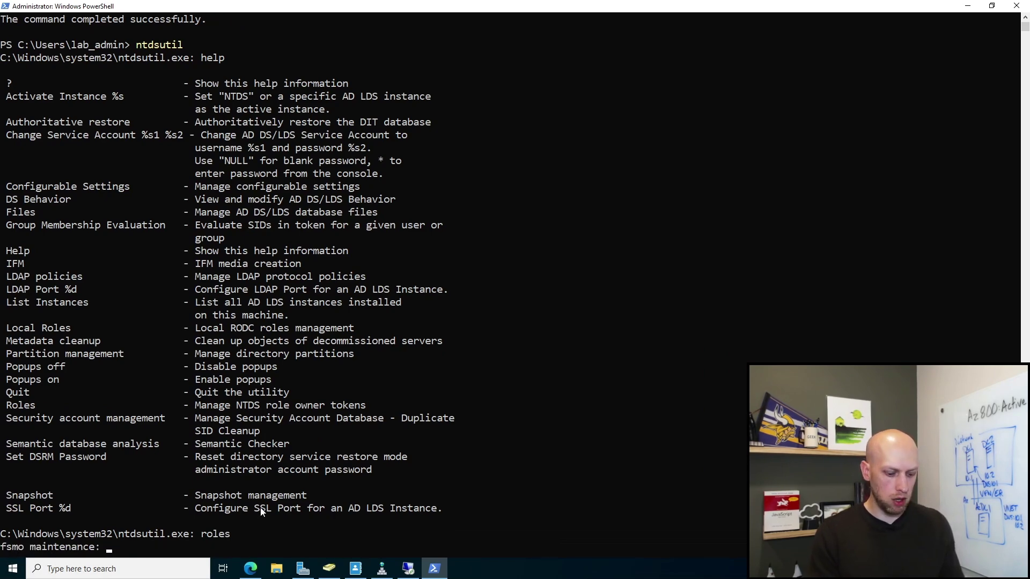
pyautogui.write('help')
pyautogui.press('Return')
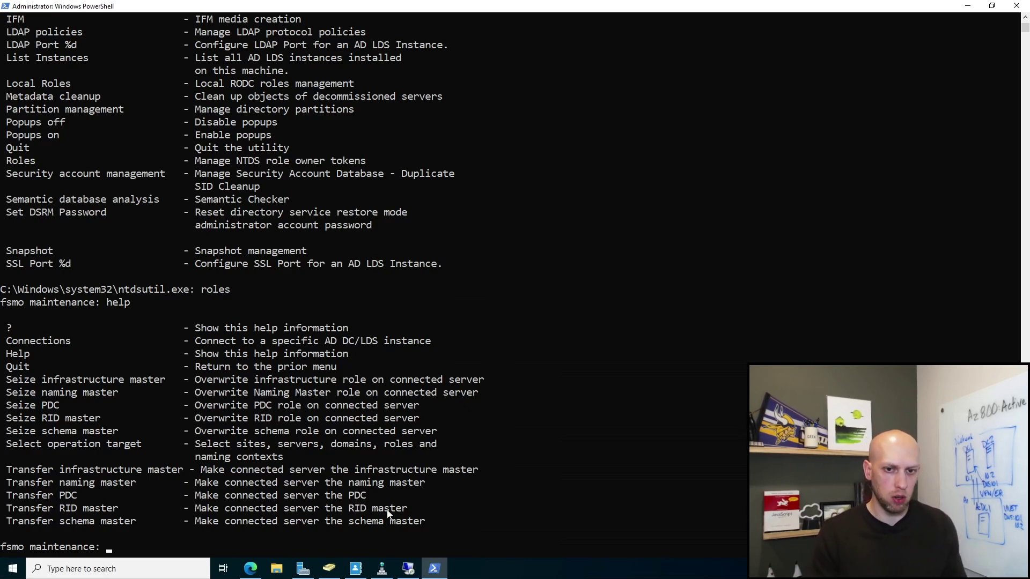
# Step: Enter ntdsutil's server connections mode and list its commands with help
pyautogui.moveTo(7, 343); pyautogui.dragTo(70, 344)
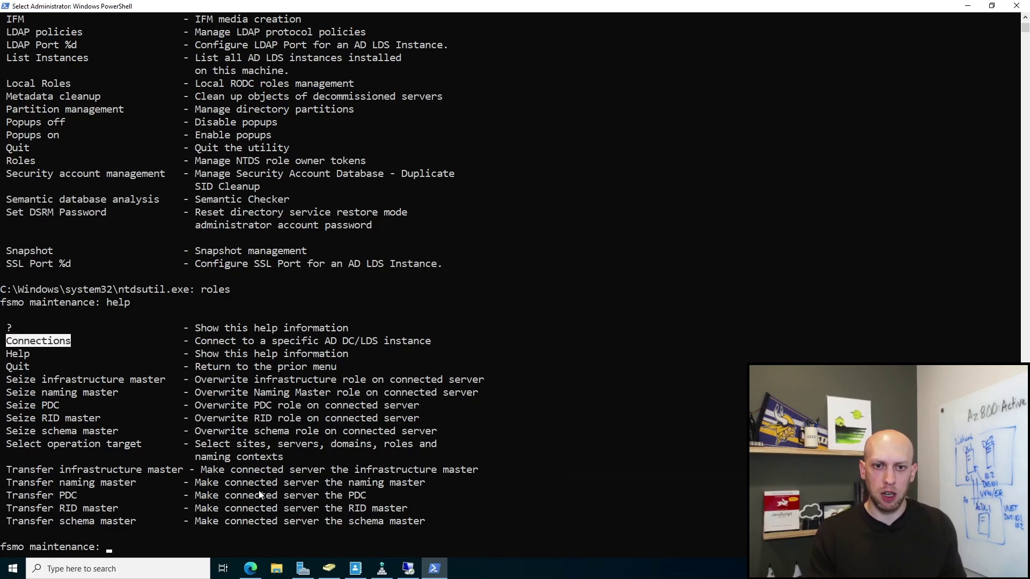
pyautogui.click(292, 520)
pyautogui.write('connections')
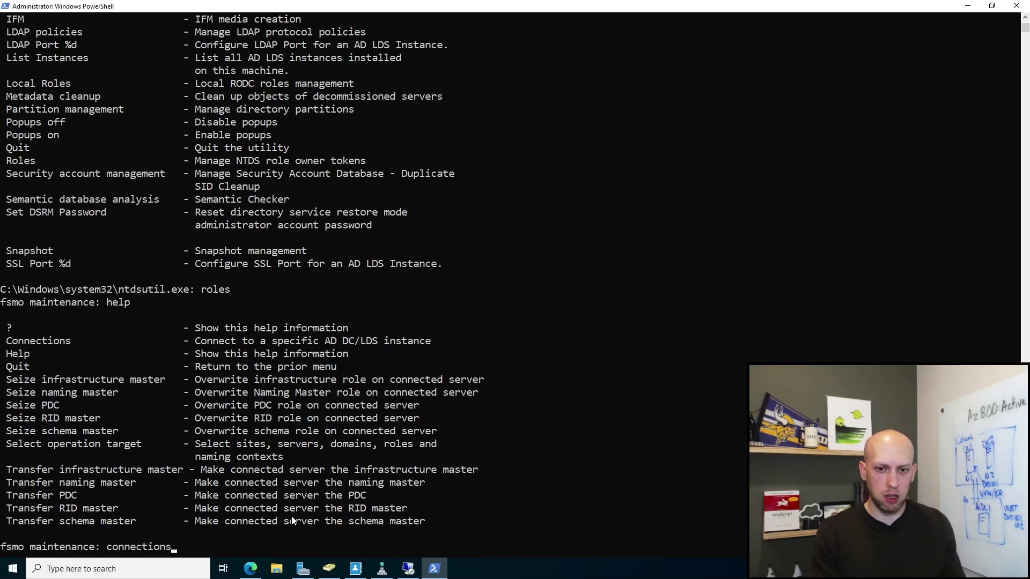
pyautogui.press('Return')
pyautogui.write('help')
pyautogui.press('Return')
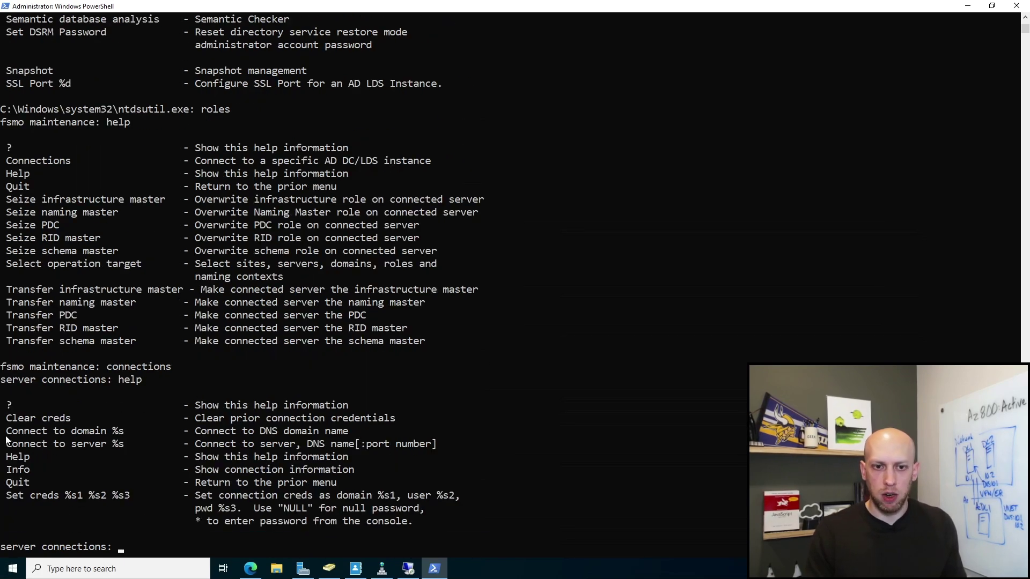
# Step: Connect to domain dzab.local and then to server DC2.dzab.local
pyautogui.moveTo(8, 431); pyautogui.dragTo(107, 431)
pyautogui.moveTo(13, 445); pyautogui.dragTo(79, 444)
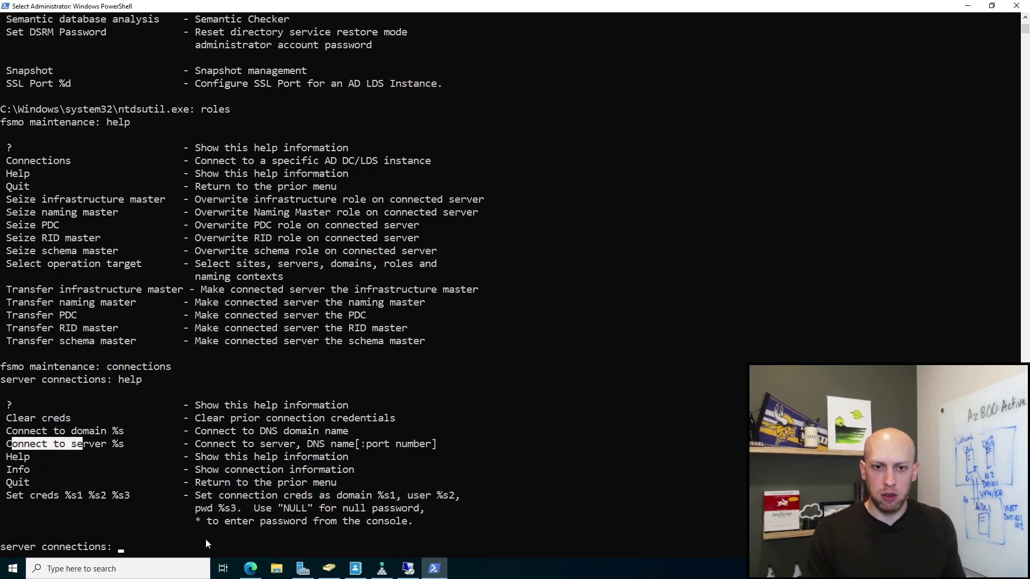
pyautogui.click(205, 538)
pyautogui.write('connec')
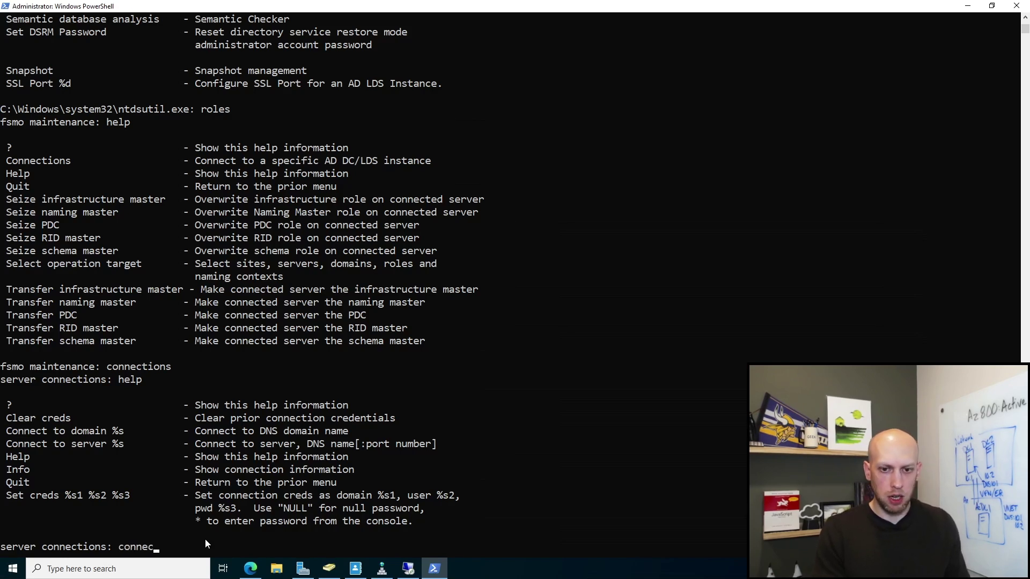
pyautogui.write('t to domain dzab.')
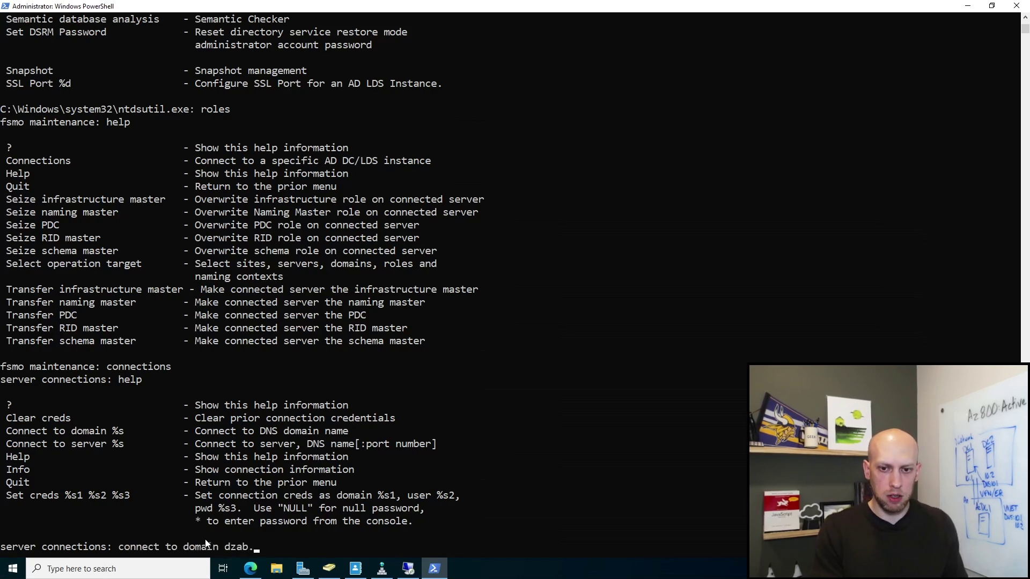
pyautogui.write('local')
pyautogui.press('Return')
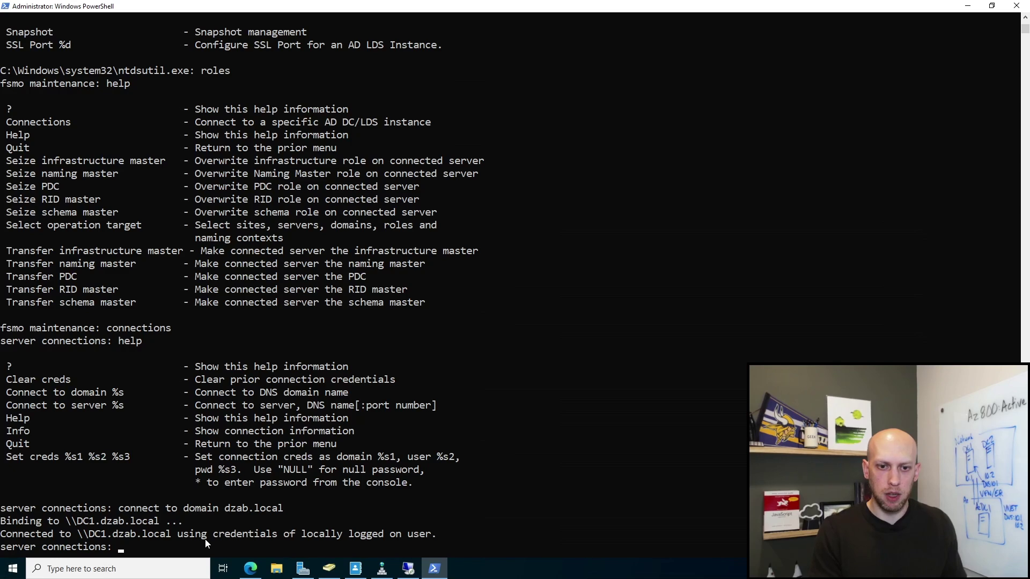
pyautogui.write('connec')
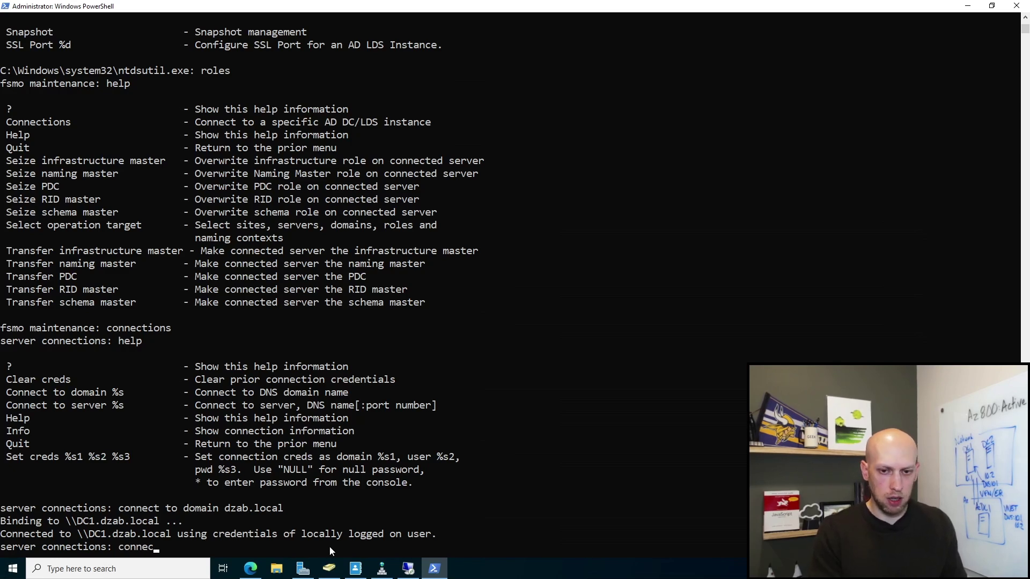
pyautogui.write('t to server D')
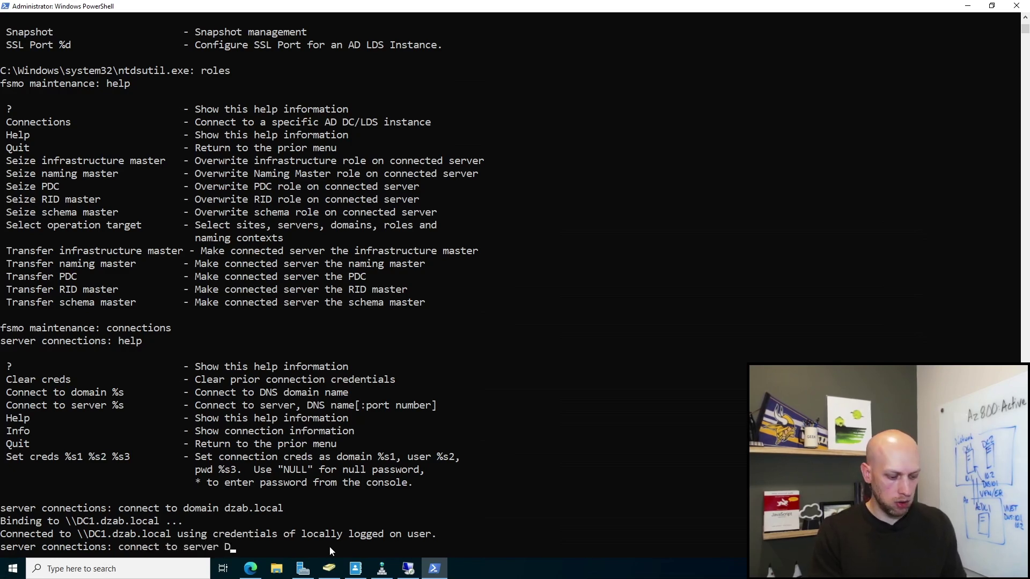
pyautogui.write('C2.dzab.local')
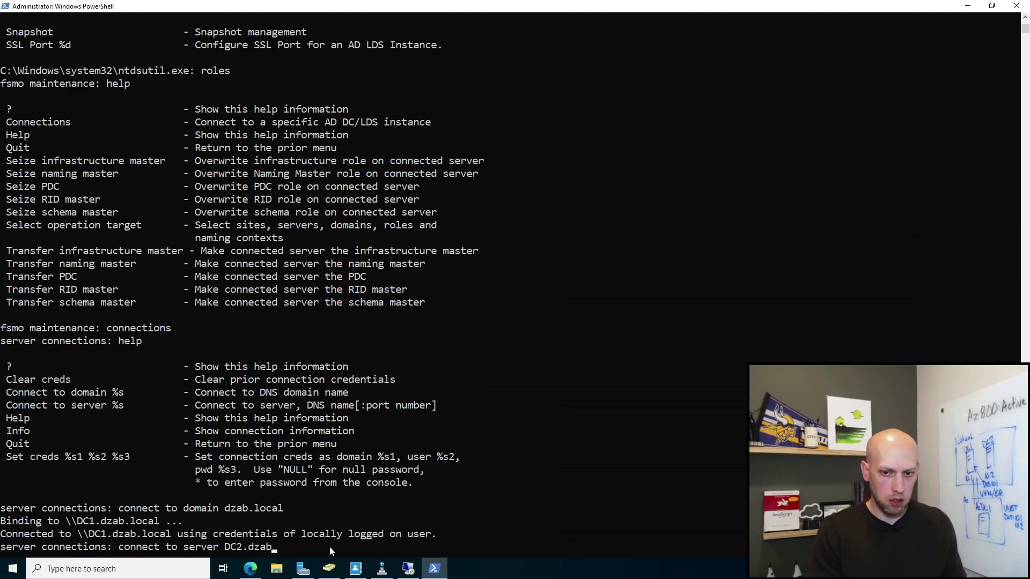
pyautogui.press('Return')
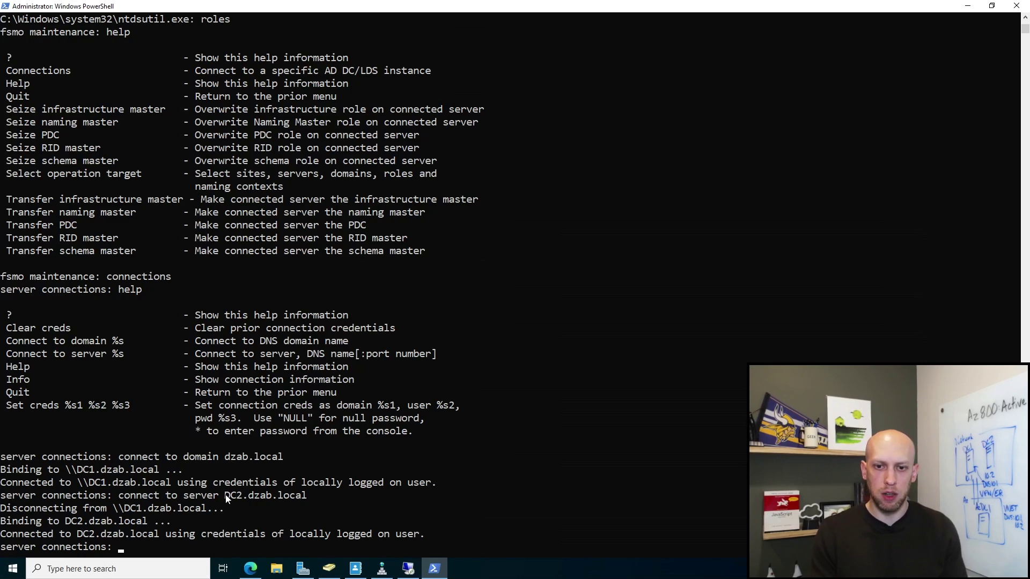
# Step: Quit back to fsmo maintenance and list its commands again with help
pyautogui.click(163, 547)
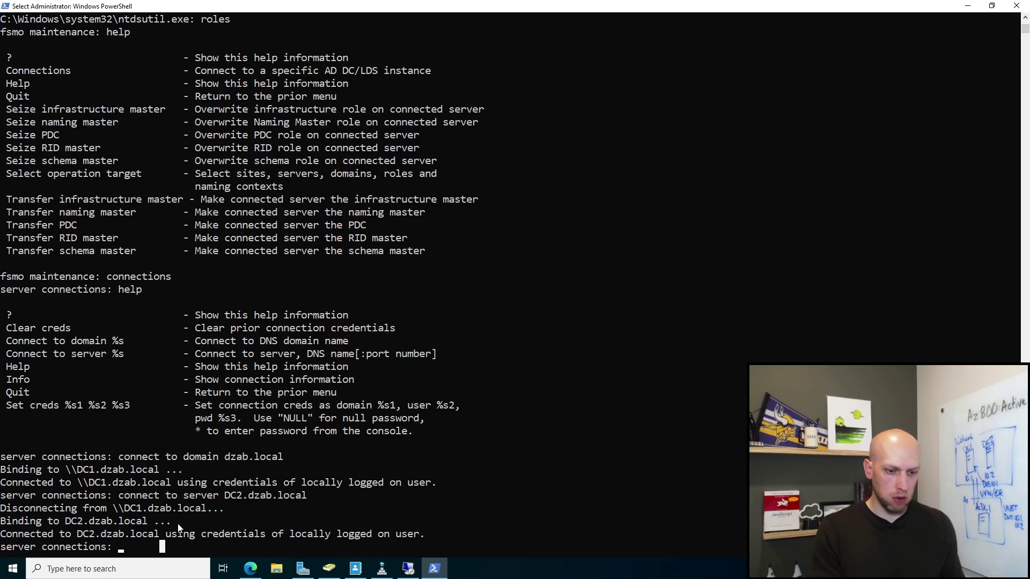
pyautogui.write('quit')
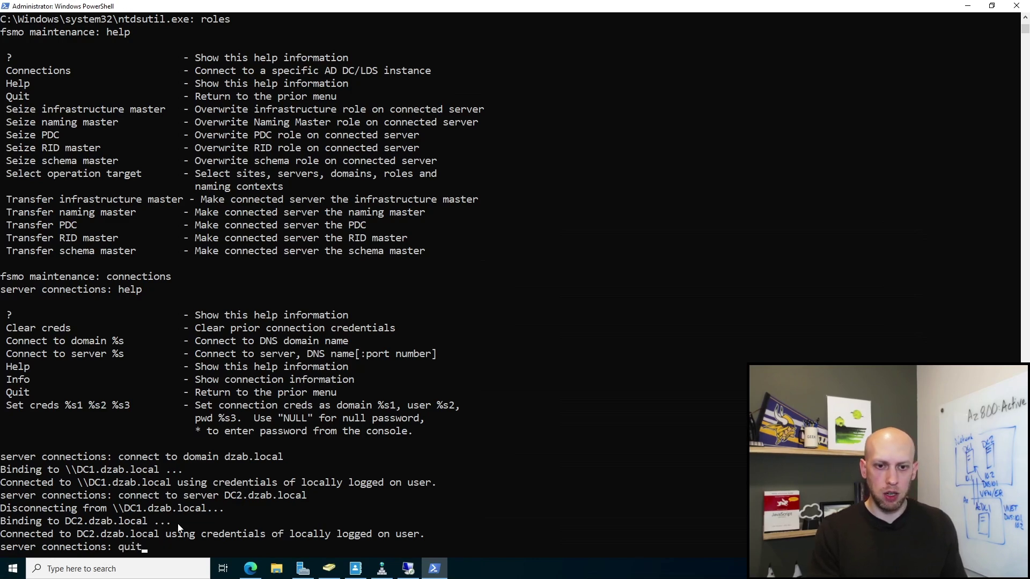
pyautogui.press('Return')
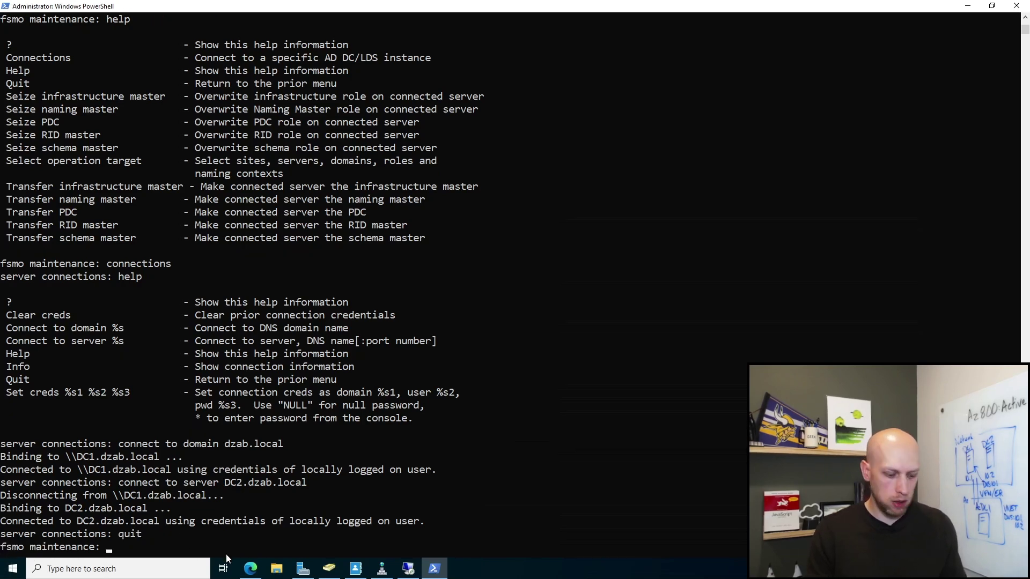
pyautogui.write('help')
pyautogui.press('Return')
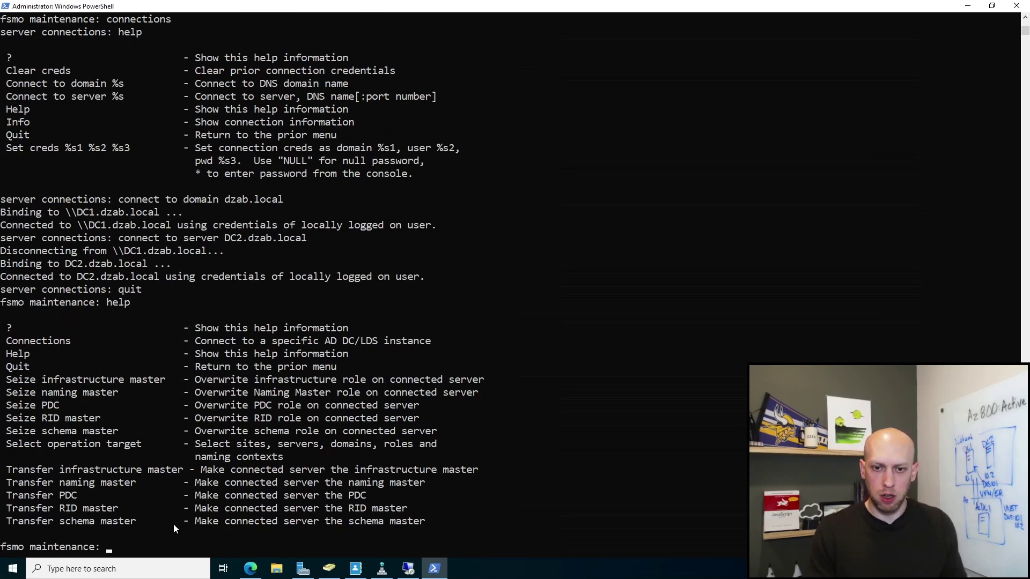
# Step: Transfer the infrastructure master and naming master roles to DC2, confirming each
pyautogui.moveTo(8, 471); pyautogui.dragTo(183, 472)
pyautogui.press('super+c')
pyautogui.rightClick(166, 543)
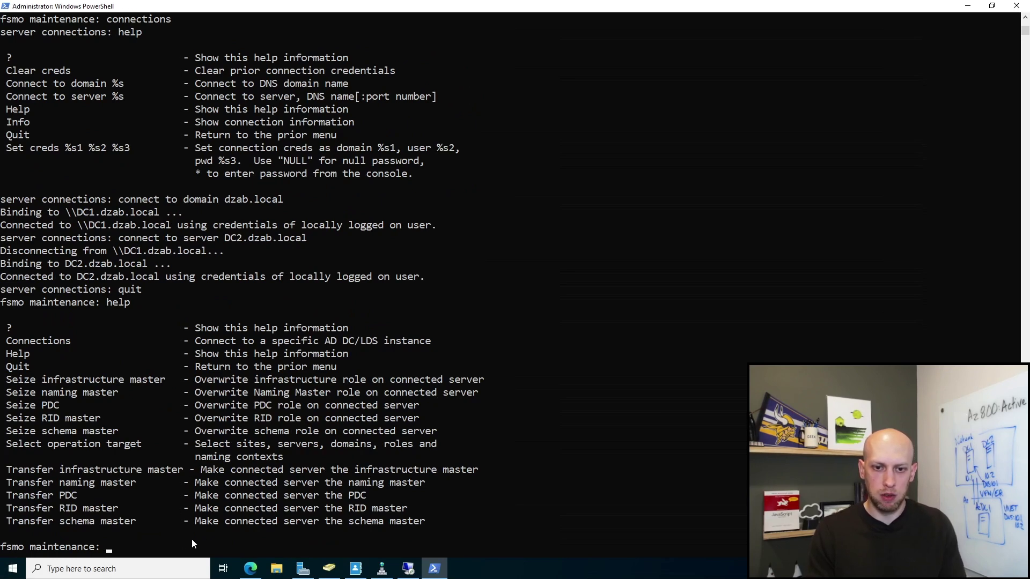
pyautogui.rightClick(191, 538)
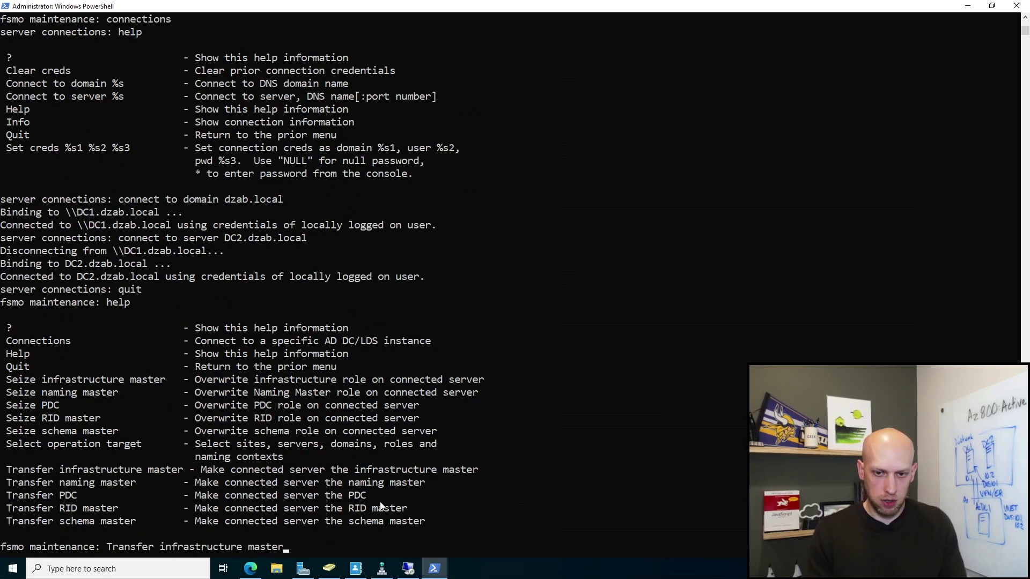
pyautogui.press('Return')
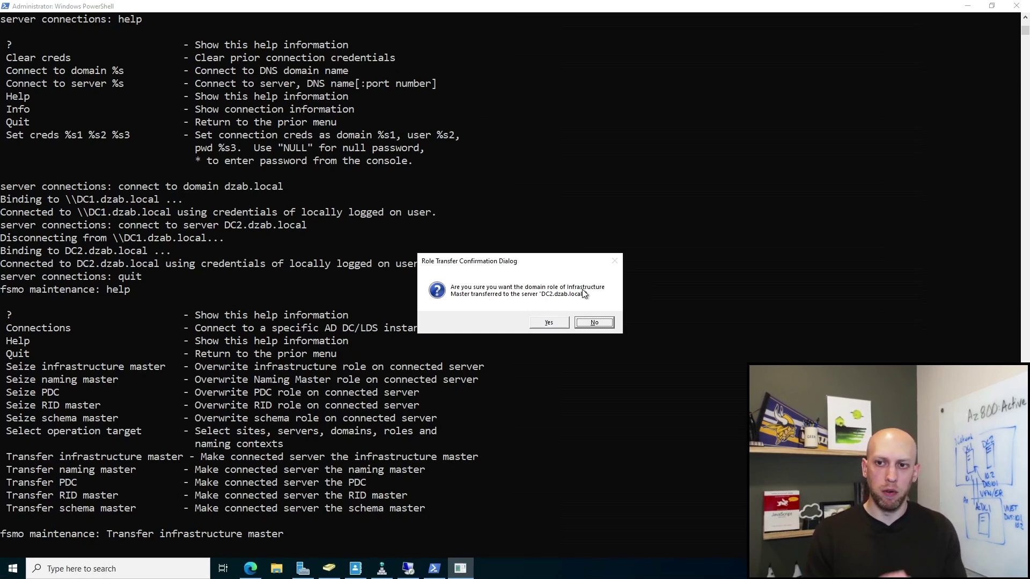
pyautogui.click(553, 323)
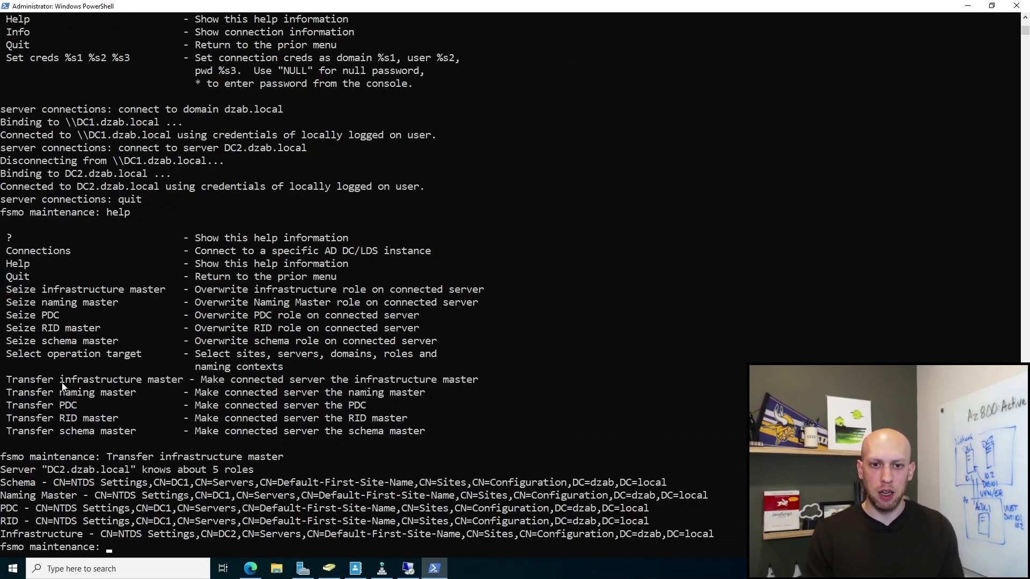
pyautogui.moveTo(7, 393); pyautogui.dragTo(140, 398)
pyautogui.press('super+c')
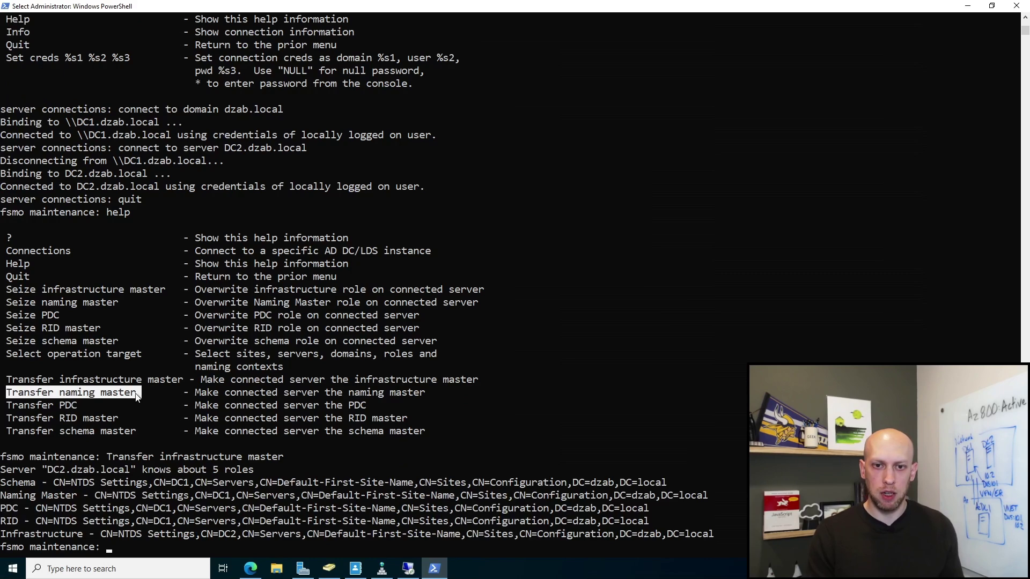
pyautogui.rightClick(147, 531)
pyautogui.rightClick(155, 545)
pyautogui.press('Return')
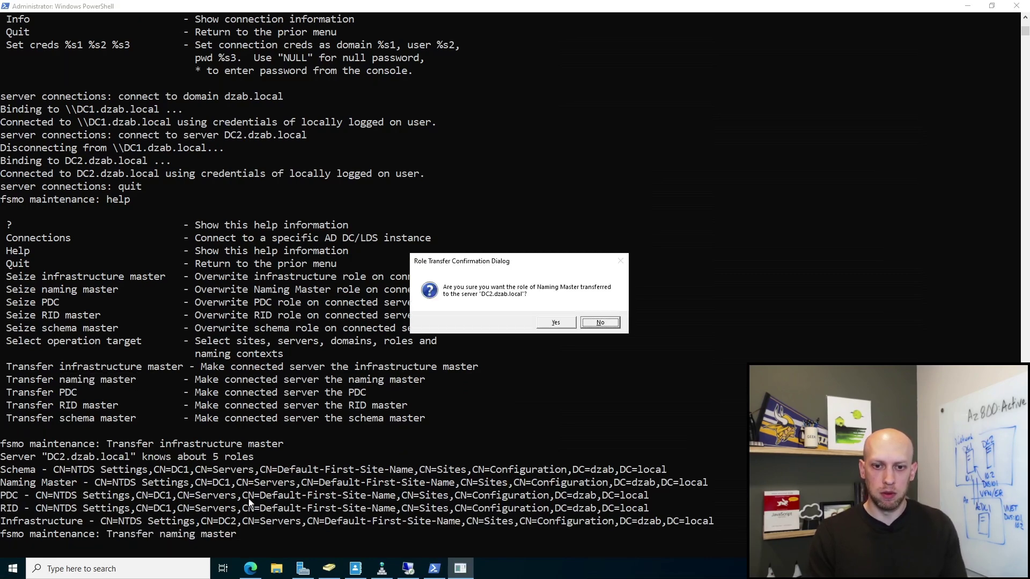
pyautogui.click(553, 323)
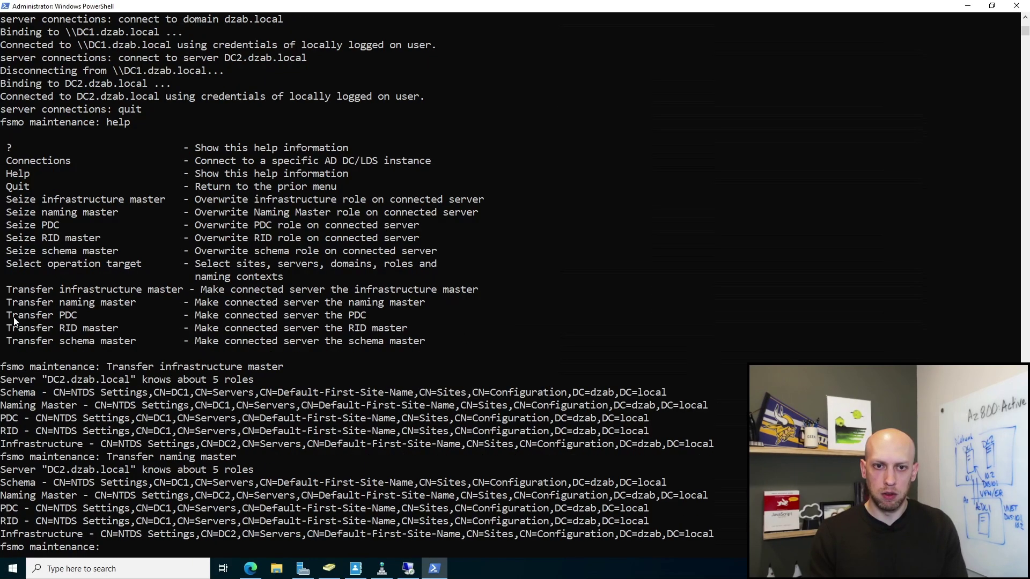
# Step: Transfer the PDC and RID master roles to DC2, confirming each
pyautogui.moveTo(6, 312); pyautogui.dragTo(78, 325)
pyautogui.press('super+c')
pyautogui.rightClick(77, 326)
pyautogui.rightClick(171, 536)
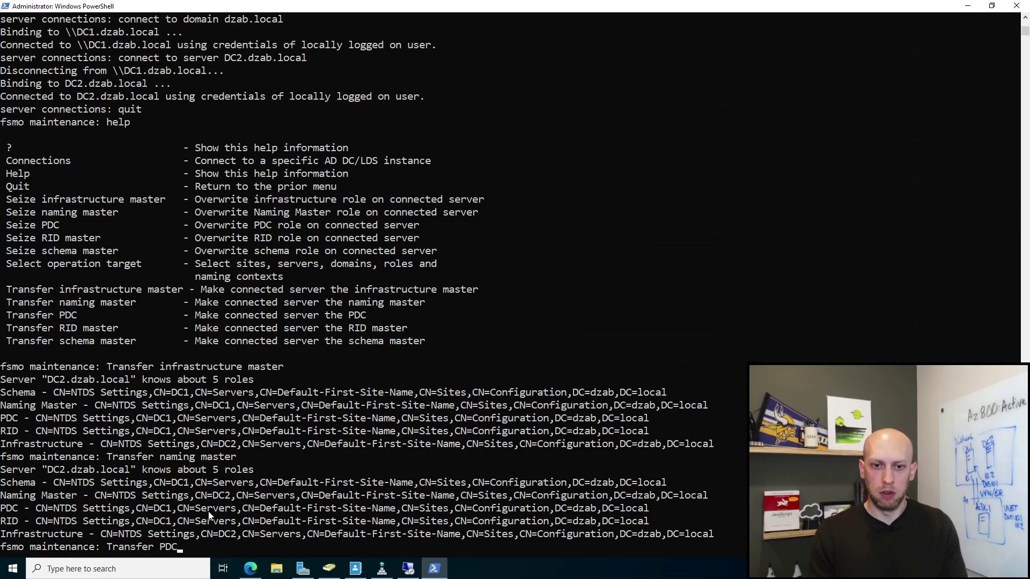
pyautogui.press('Return')
pyautogui.click(552, 322)
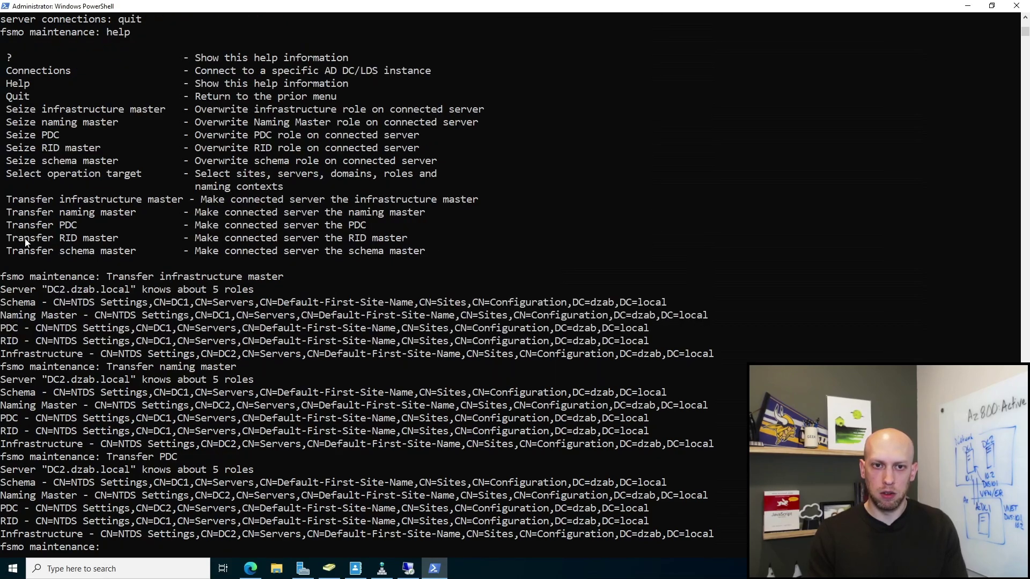
pyautogui.moveTo(7, 234); pyautogui.dragTo(113, 244)
pyautogui.press('super+c')
pyautogui.rightClick(113, 244)
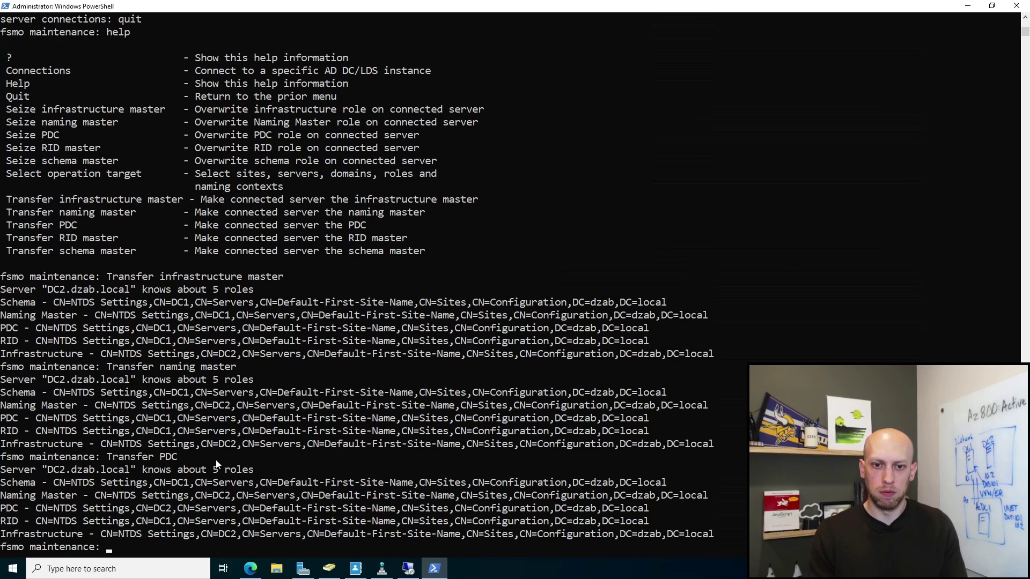
pyautogui.rightClick(215, 459)
pyautogui.press('Return')
pyautogui.click(531, 327)
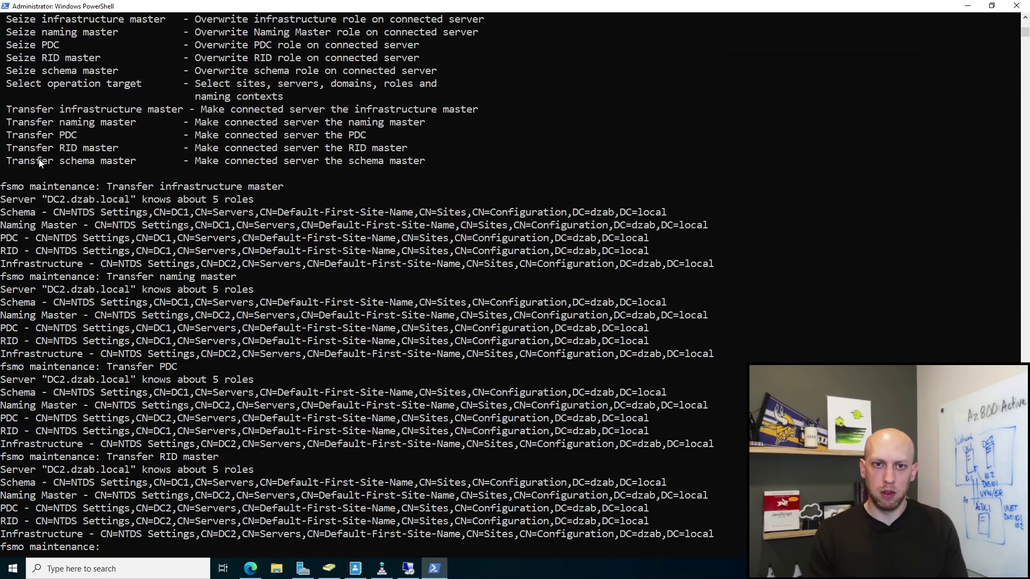
# Step: Transfer the schema master to DC2, then exit fsmo maintenance and ntdsutil
pyautogui.moveTo(7, 159); pyautogui.dragTo(134, 167)
pyautogui.press('super+c')
pyautogui.rightClick(122, 163)
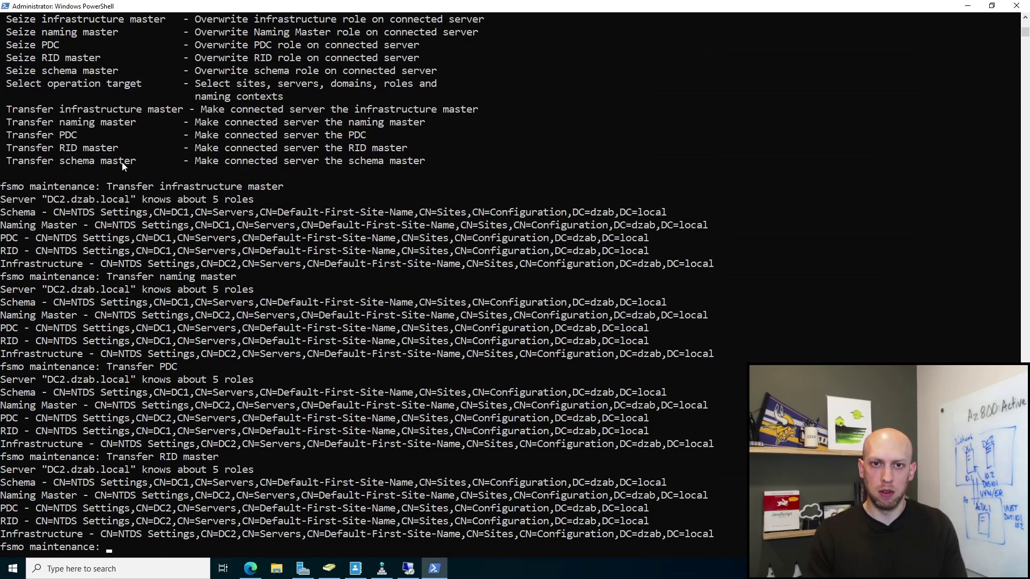
pyautogui.rightClick(265, 462)
pyautogui.press('Return')
pyautogui.click(553, 323)
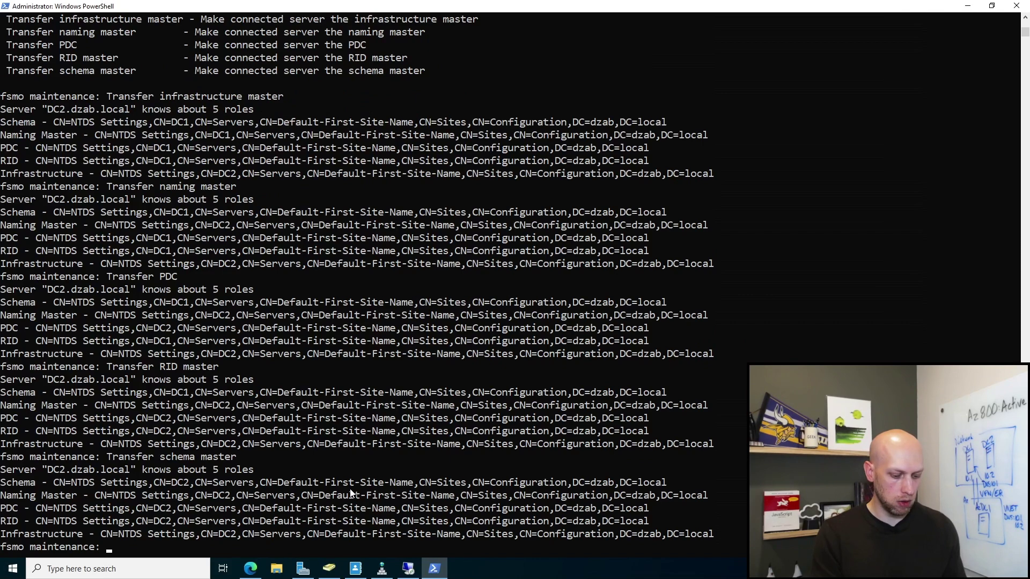
pyautogui.write('quit')
pyautogui.press('Return')
pyautogui.hotkey('ctrl', 'c')
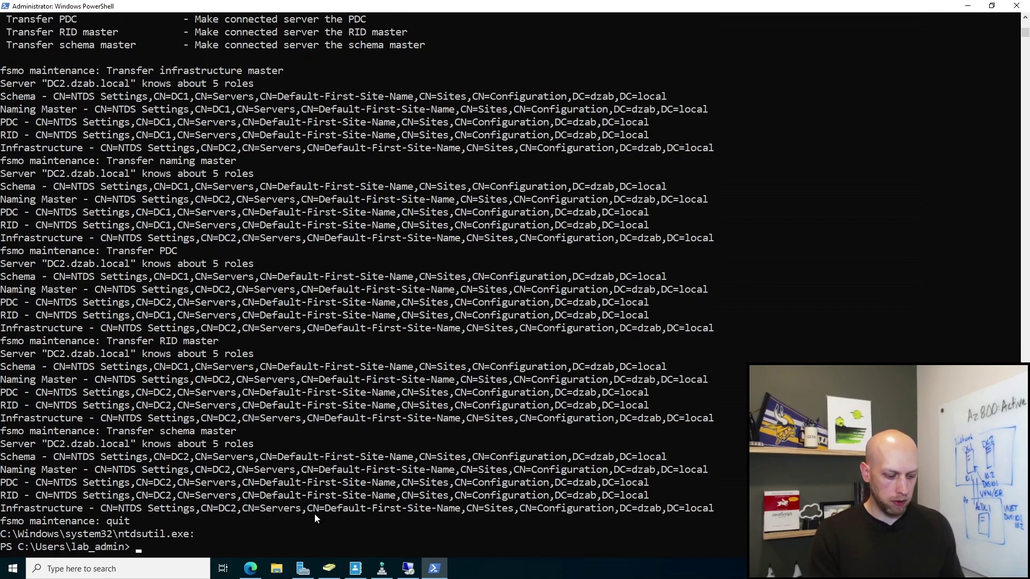
# Step: Run netdom query fsmo and select the output showing DC2.dzab.local holding all five roles
pyautogui.write('netdom qurey')
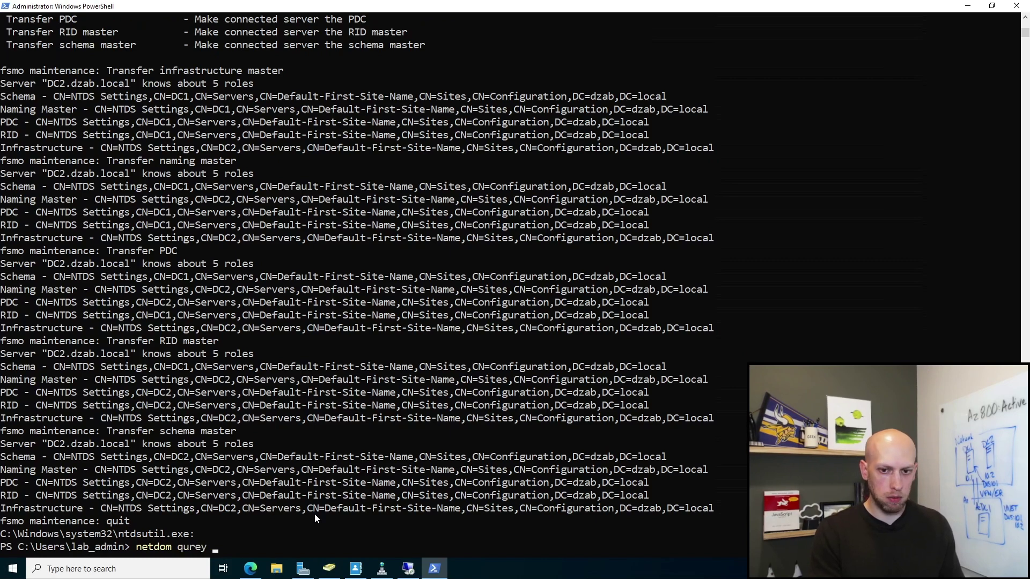
pyautogui.press('BackSpace')
pyautogui.press('BackSpace')
pyautogui.press('BackSpace')
pyautogui.press('BackSpace')
pyautogui.write('ery ')
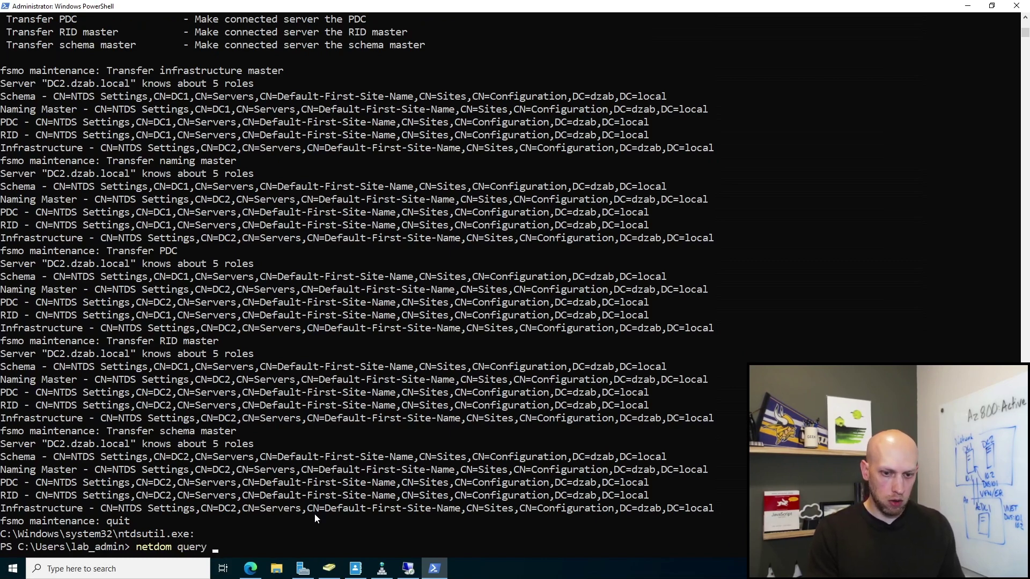
pyautogui.write('fsmo')
pyautogui.press('Return')
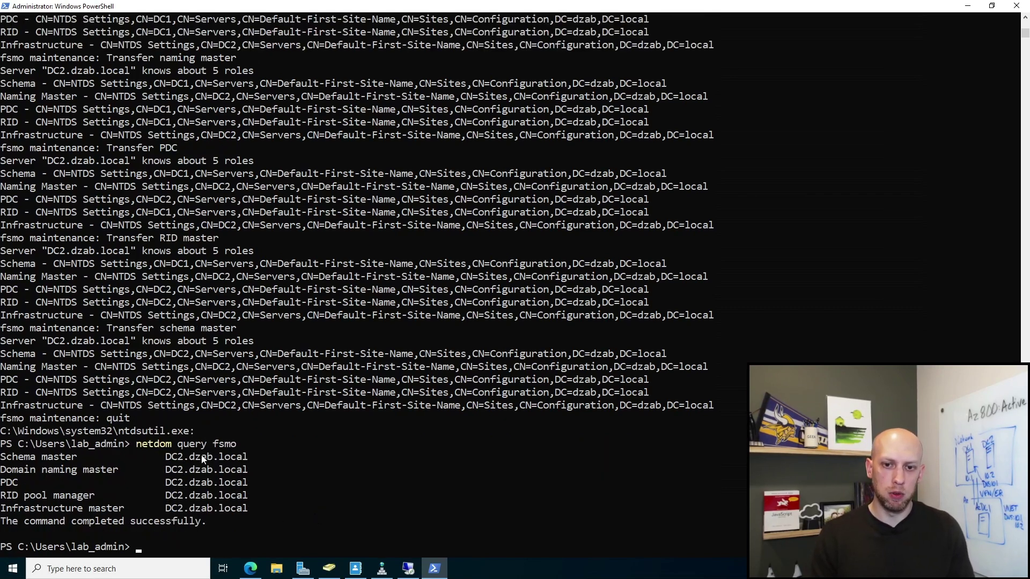
pyautogui.moveTo(249, 509); pyautogui.dragTo(42, 443)
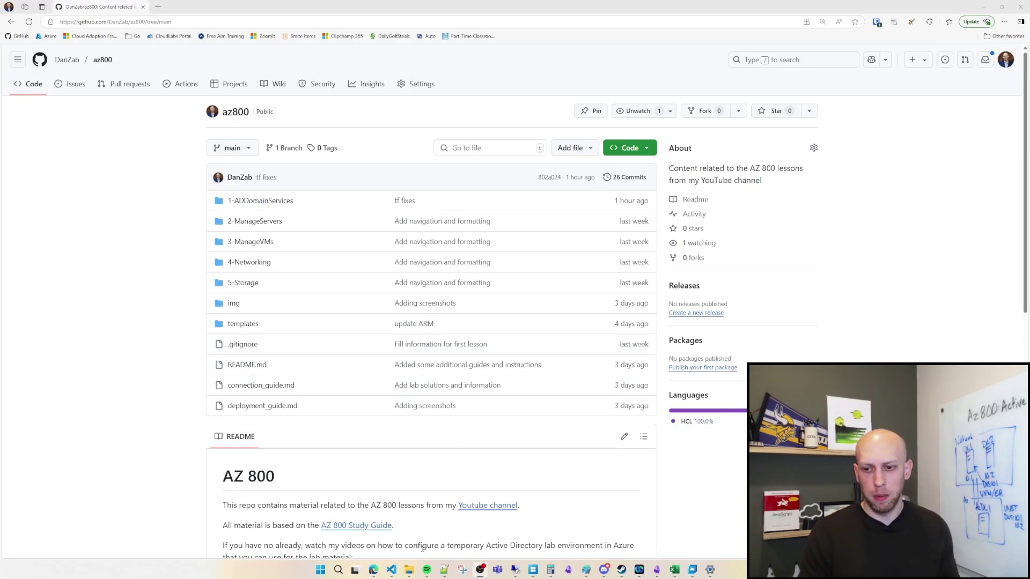
# Step: Switch to the Visual Studio Code window with the az800 Terraform project and terminal
pyautogui.click(392, 571)
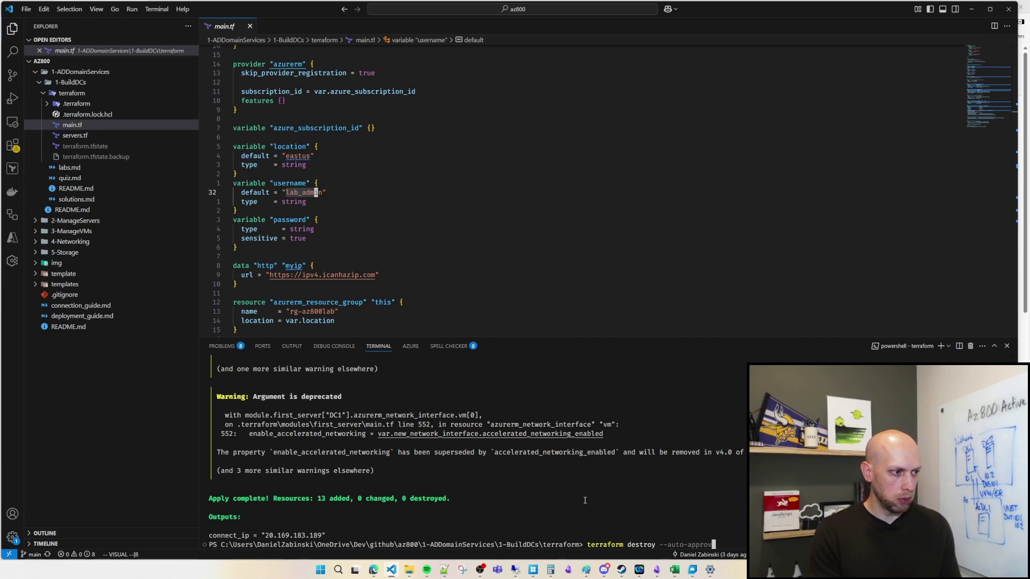
# Step: Run terraform destroy --auto-approve with the subscription ID and lab password, then return to the az800 repository
pyautogui.press('Return')
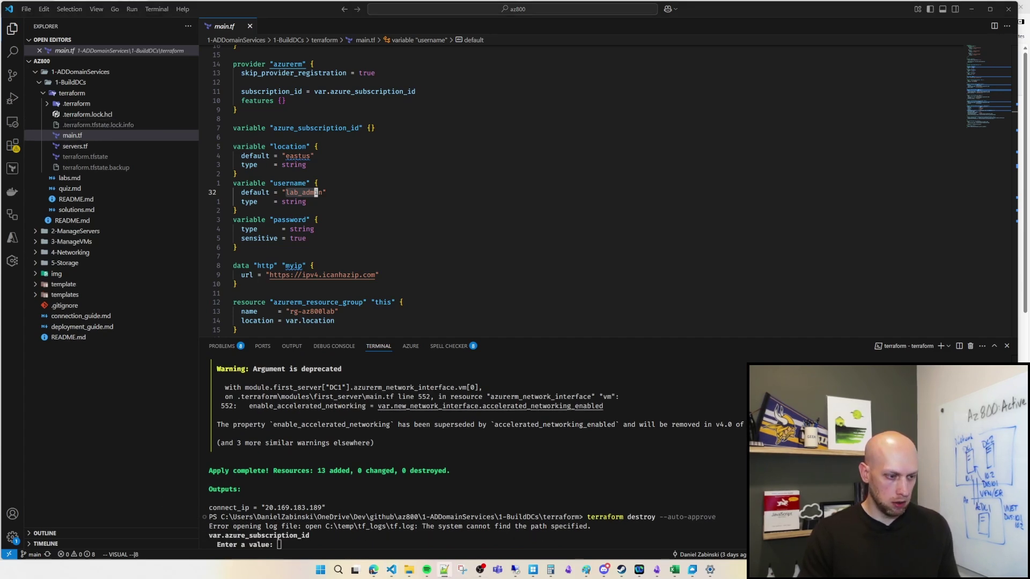
pyautogui.hotkey('ctrl', 'v')
pyautogui.press('Return')
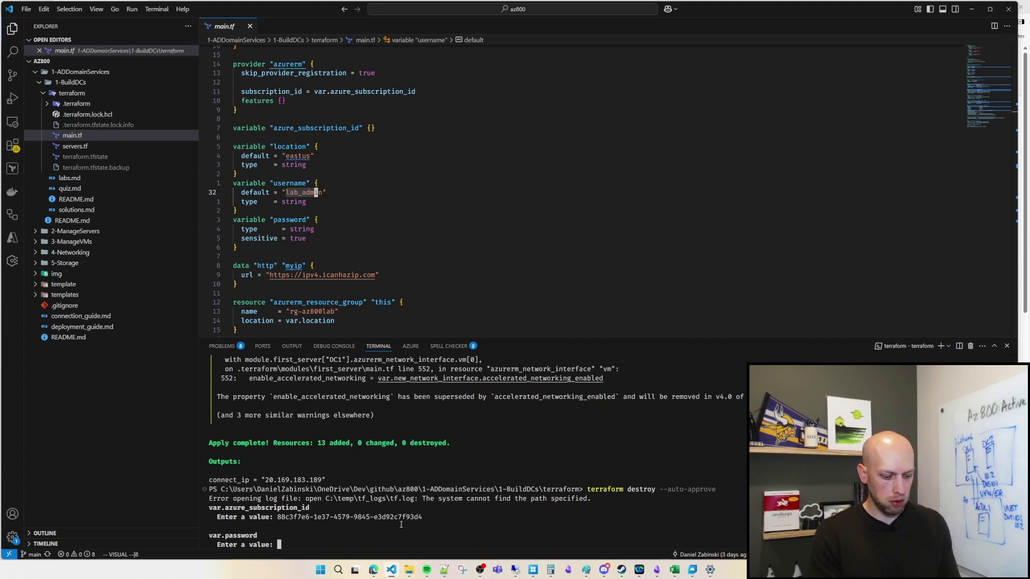
pyautogui.press('Return')
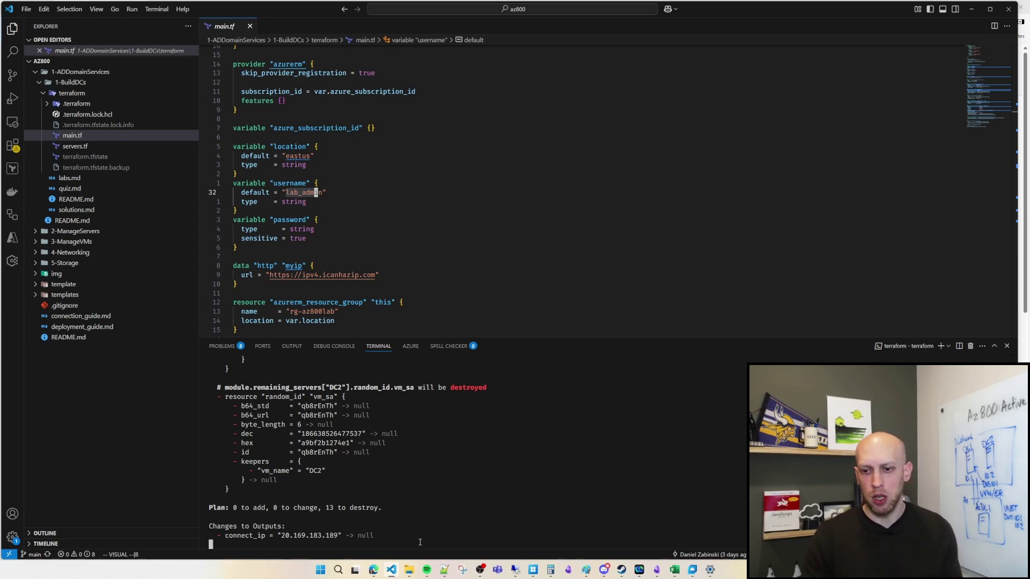
pyautogui.moveTo(373, 573)
pyautogui.click(419, 530)
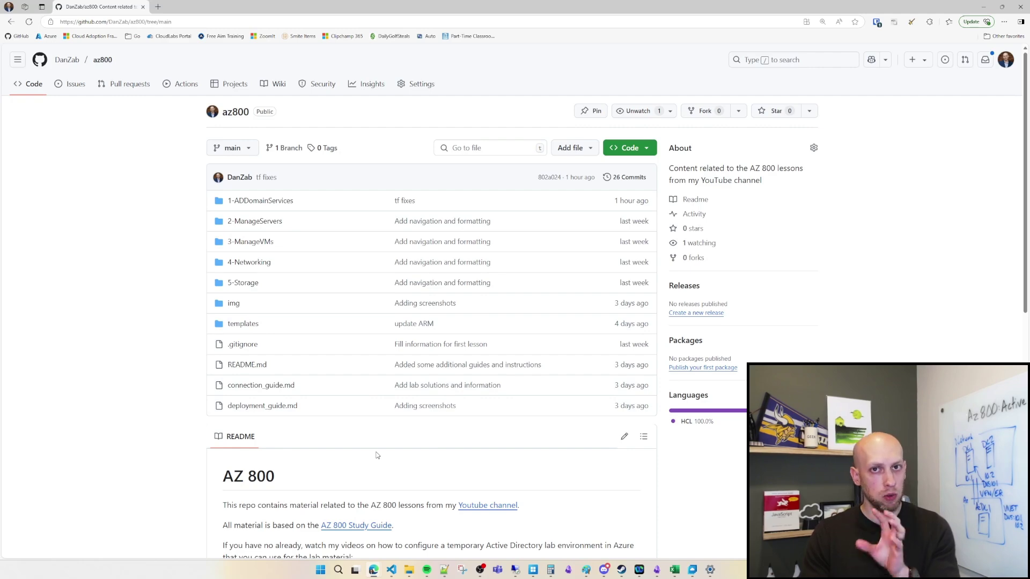
# Step: Browse into 1-ADDomainServices/1-BuildDCs and open the Lab Challenges page labs.md
pyautogui.scroll(-3, 350, 449)
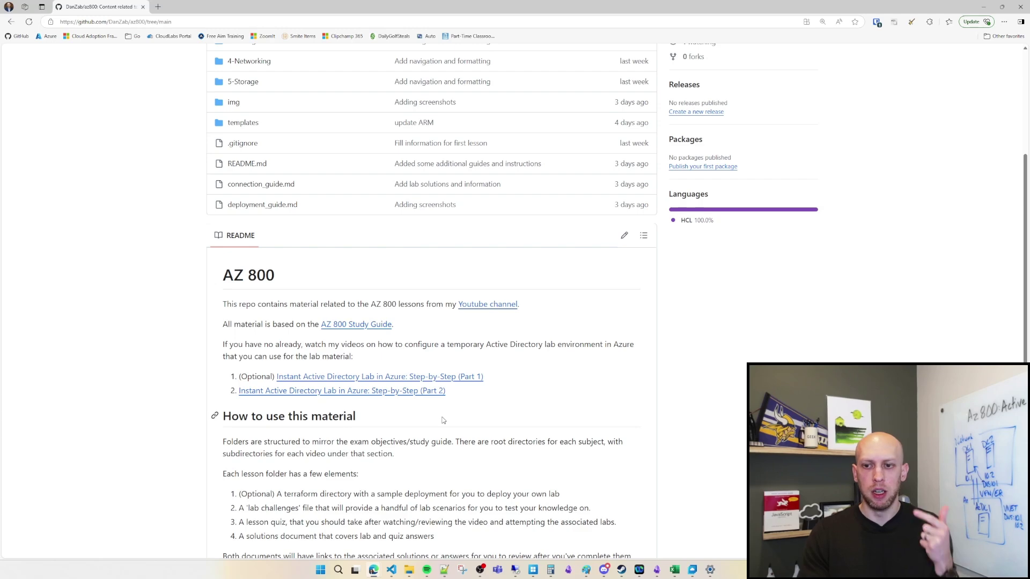
pyautogui.scroll(3, 439, 424)
pyautogui.click(275, 202)
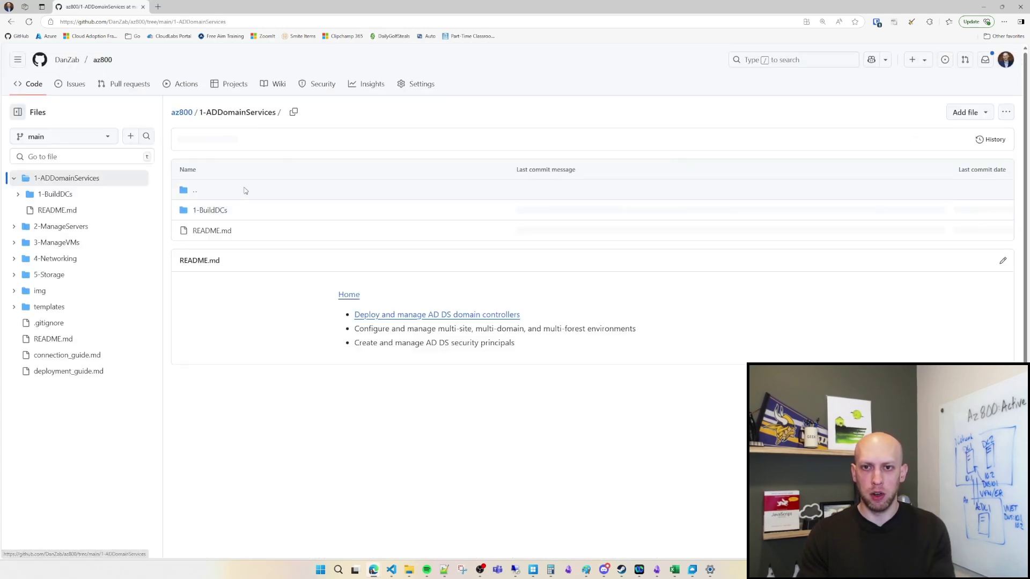
pyautogui.click(203, 212)
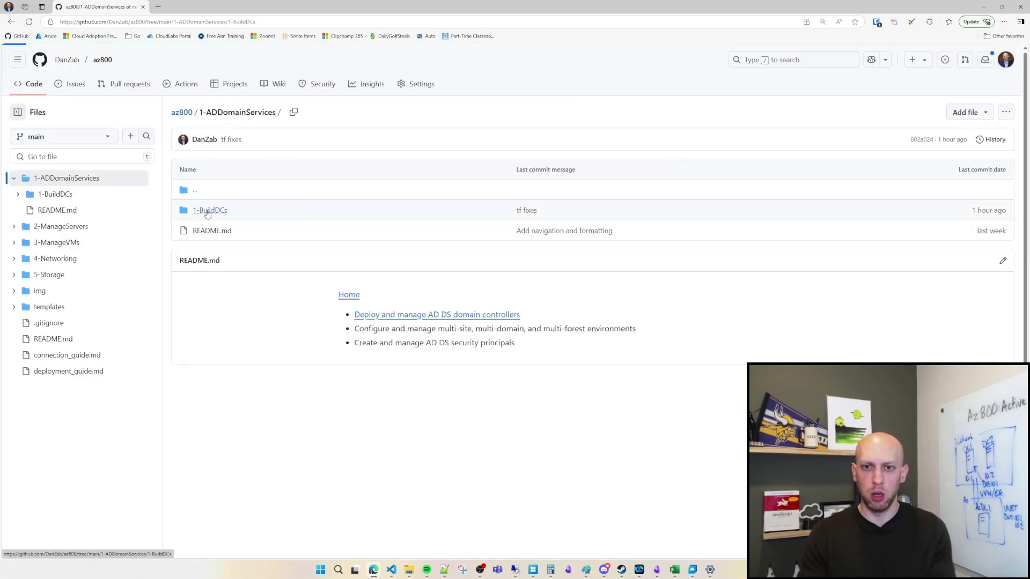
pyautogui.scroll(-1, 344, 362)
pyautogui.scroll(-1, 344, 363)
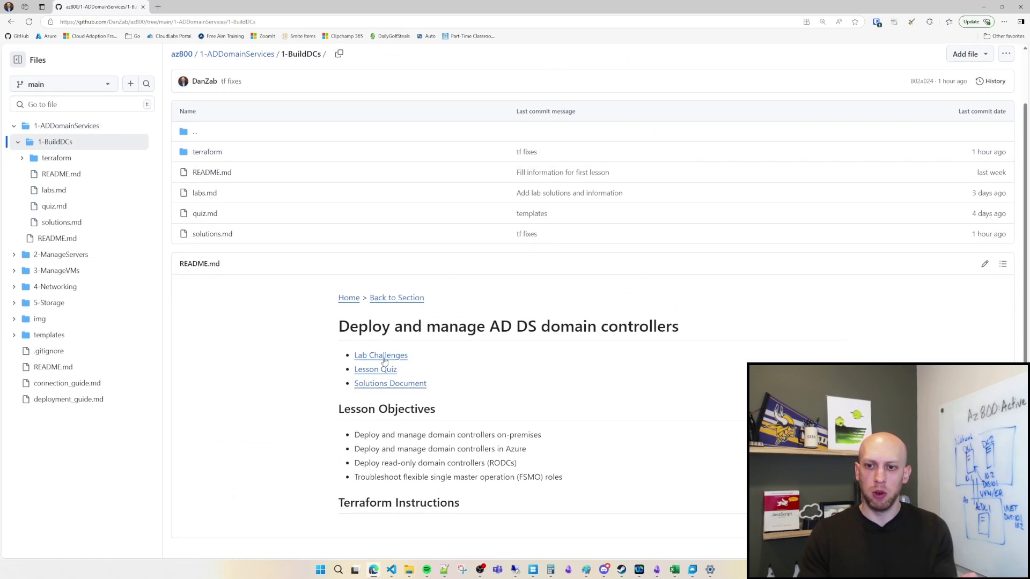
pyautogui.click(383, 362)
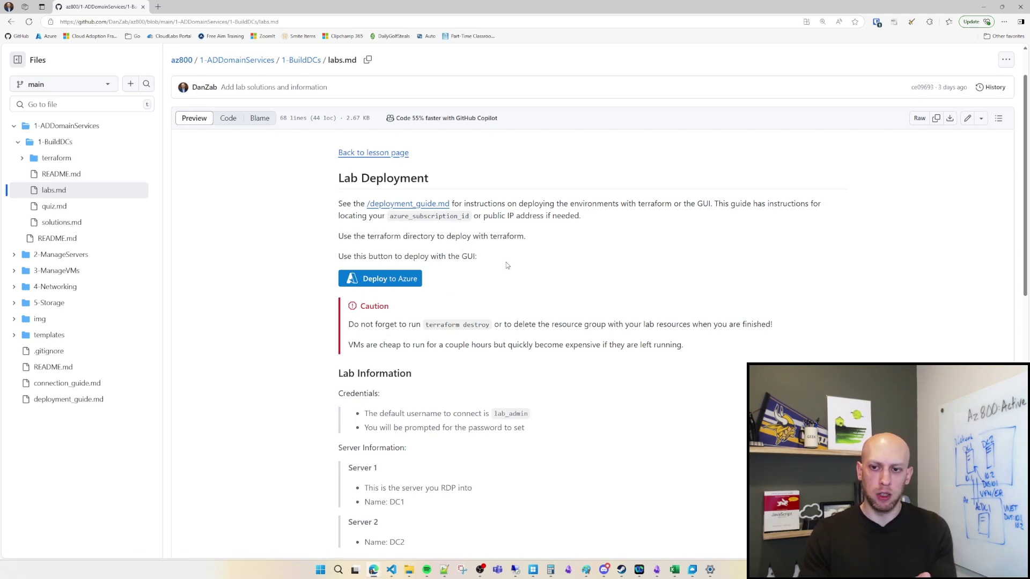
# Step: Scroll through the lab scenarios on labs.md
pyautogui.scroll(-6, 440, 322)
pyautogui.scroll(-3, 459, 395)
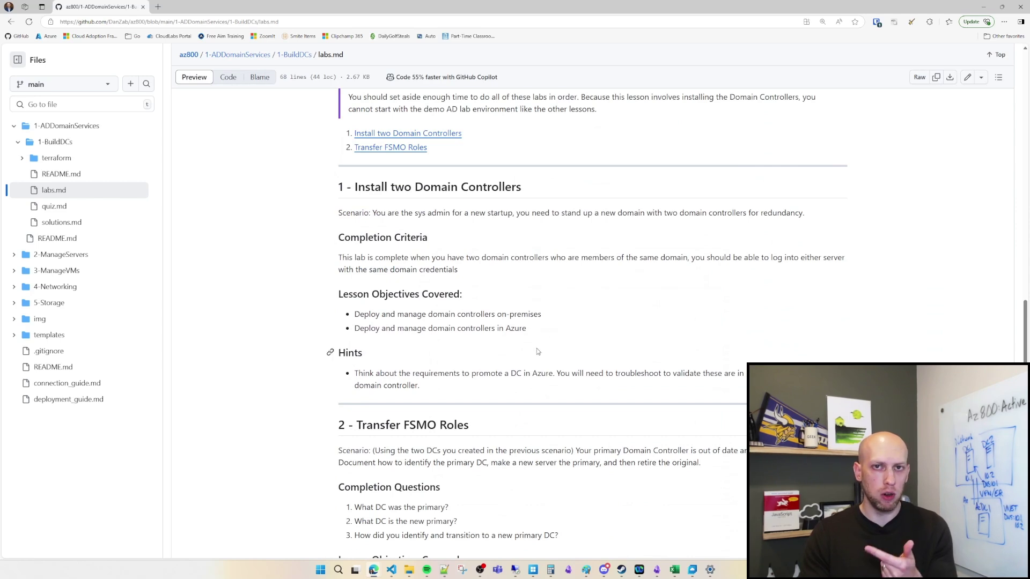
pyautogui.scroll(3, 536, 346)
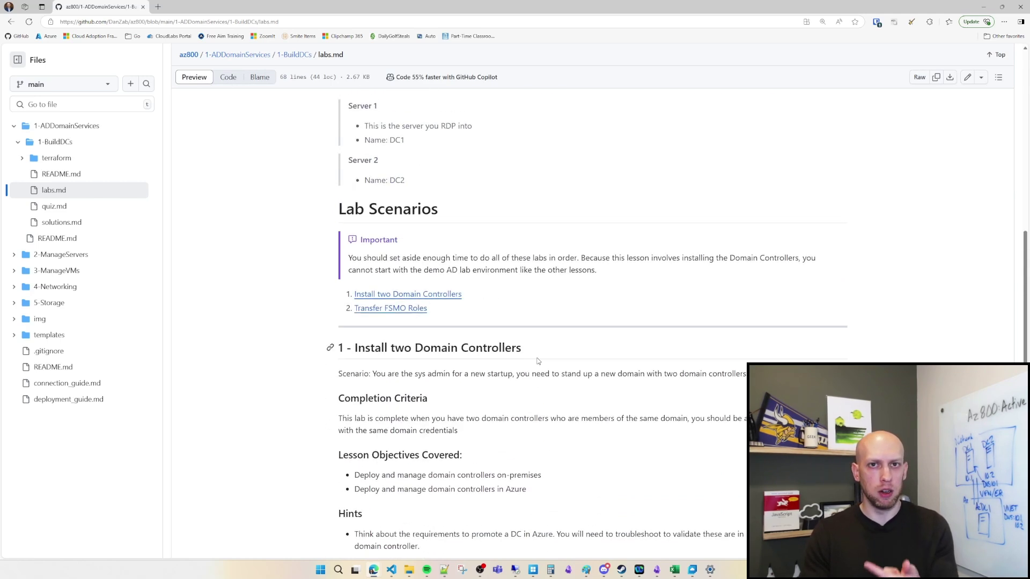
pyautogui.scroll(5, 533, 399)
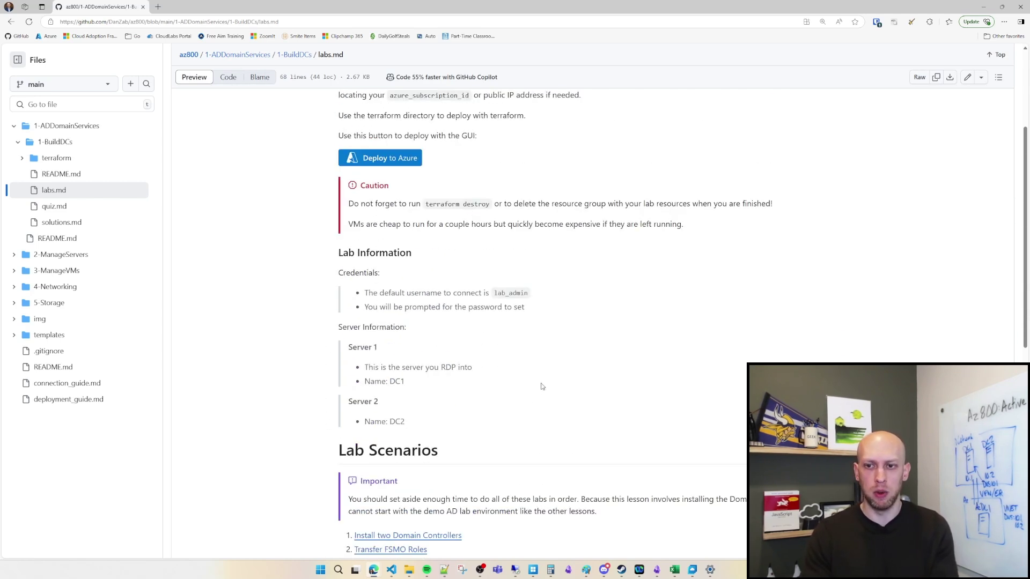
pyautogui.scroll(5, 462, 305)
# Step: View quiz.md and solutions.md, then go back to the az800 repository main page
pyautogui.click(54, 246)
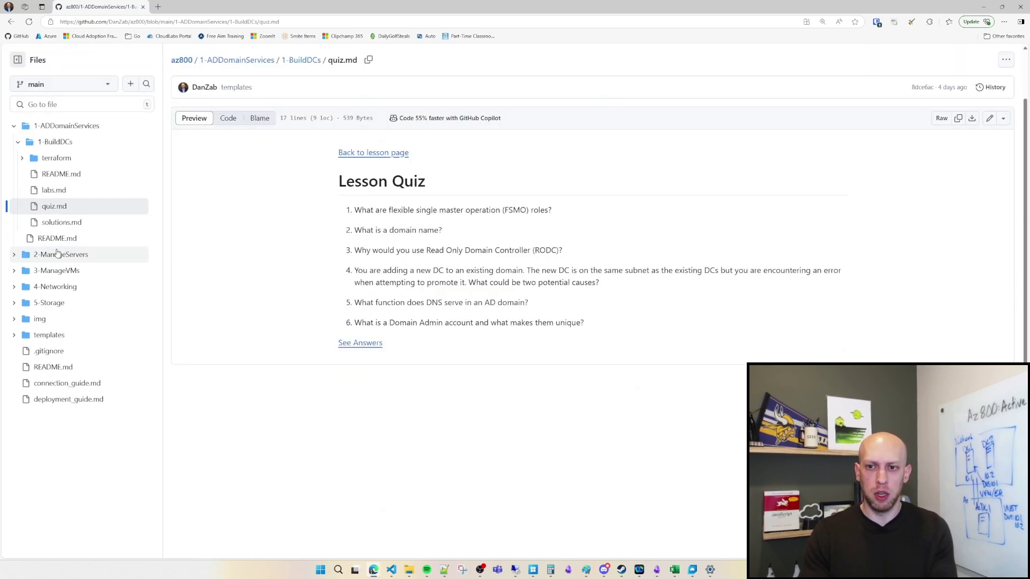
pyautogui.click(66, 224)
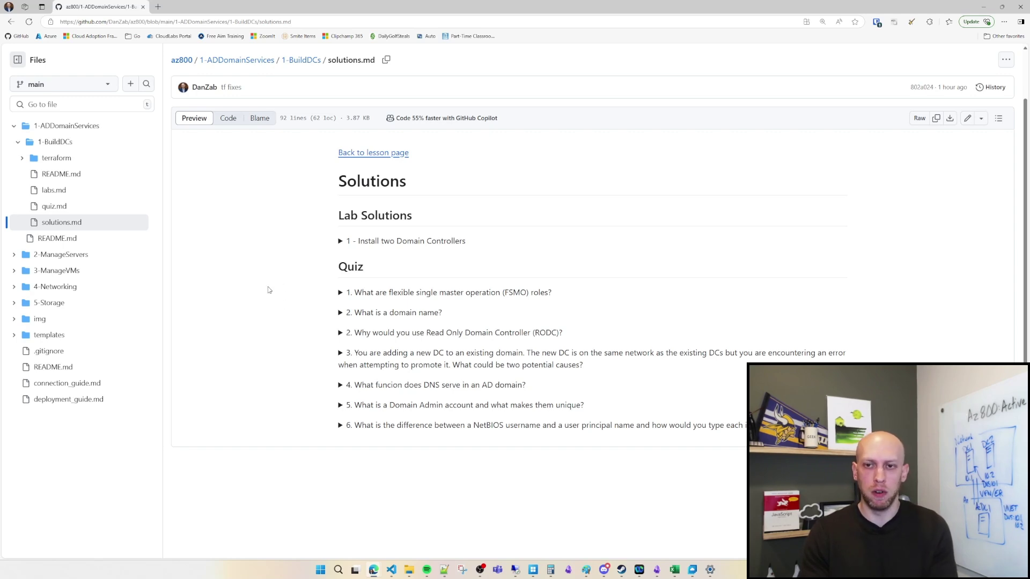
pyautogui.click(182, 60)
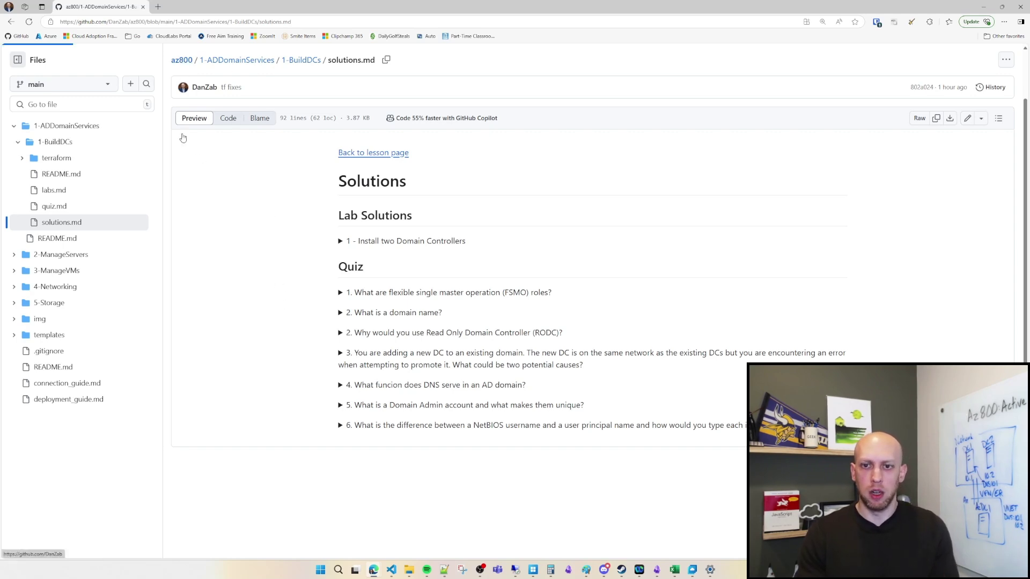